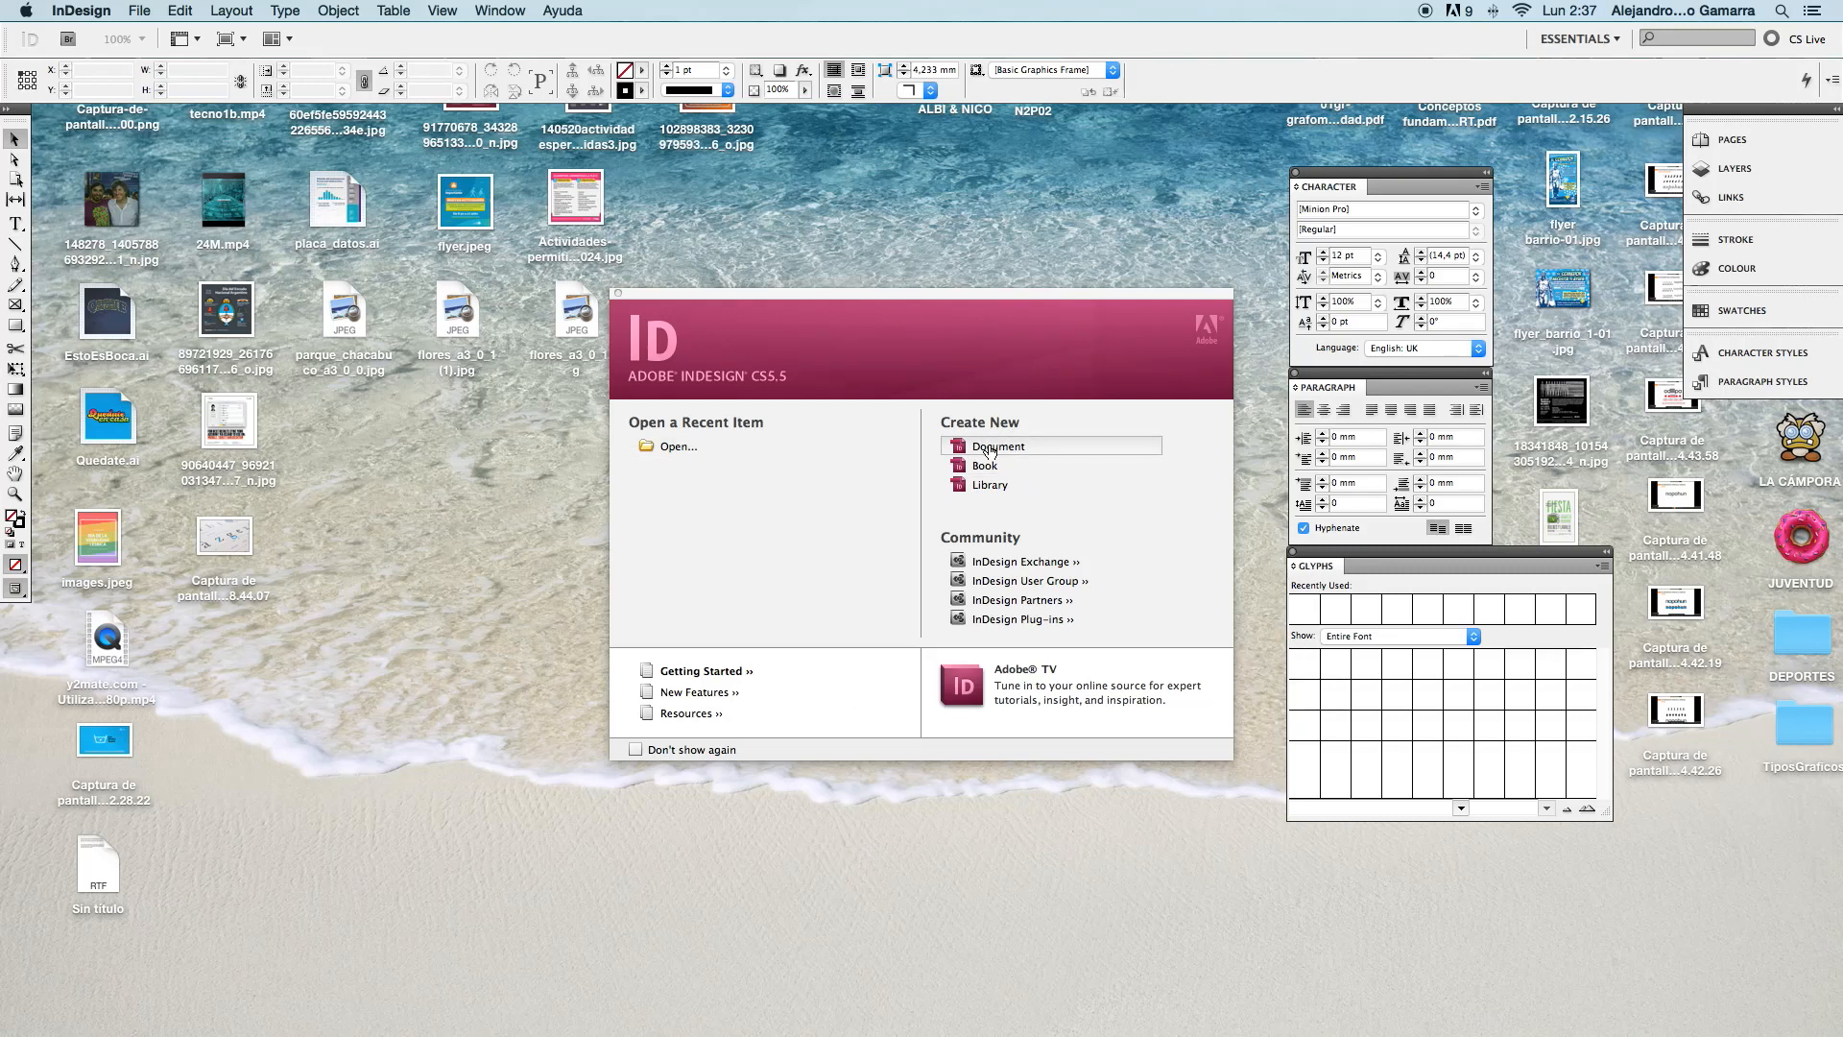
- Start a new document and bring up its setup options
click(139, 10)
mouse_move(149, 34)
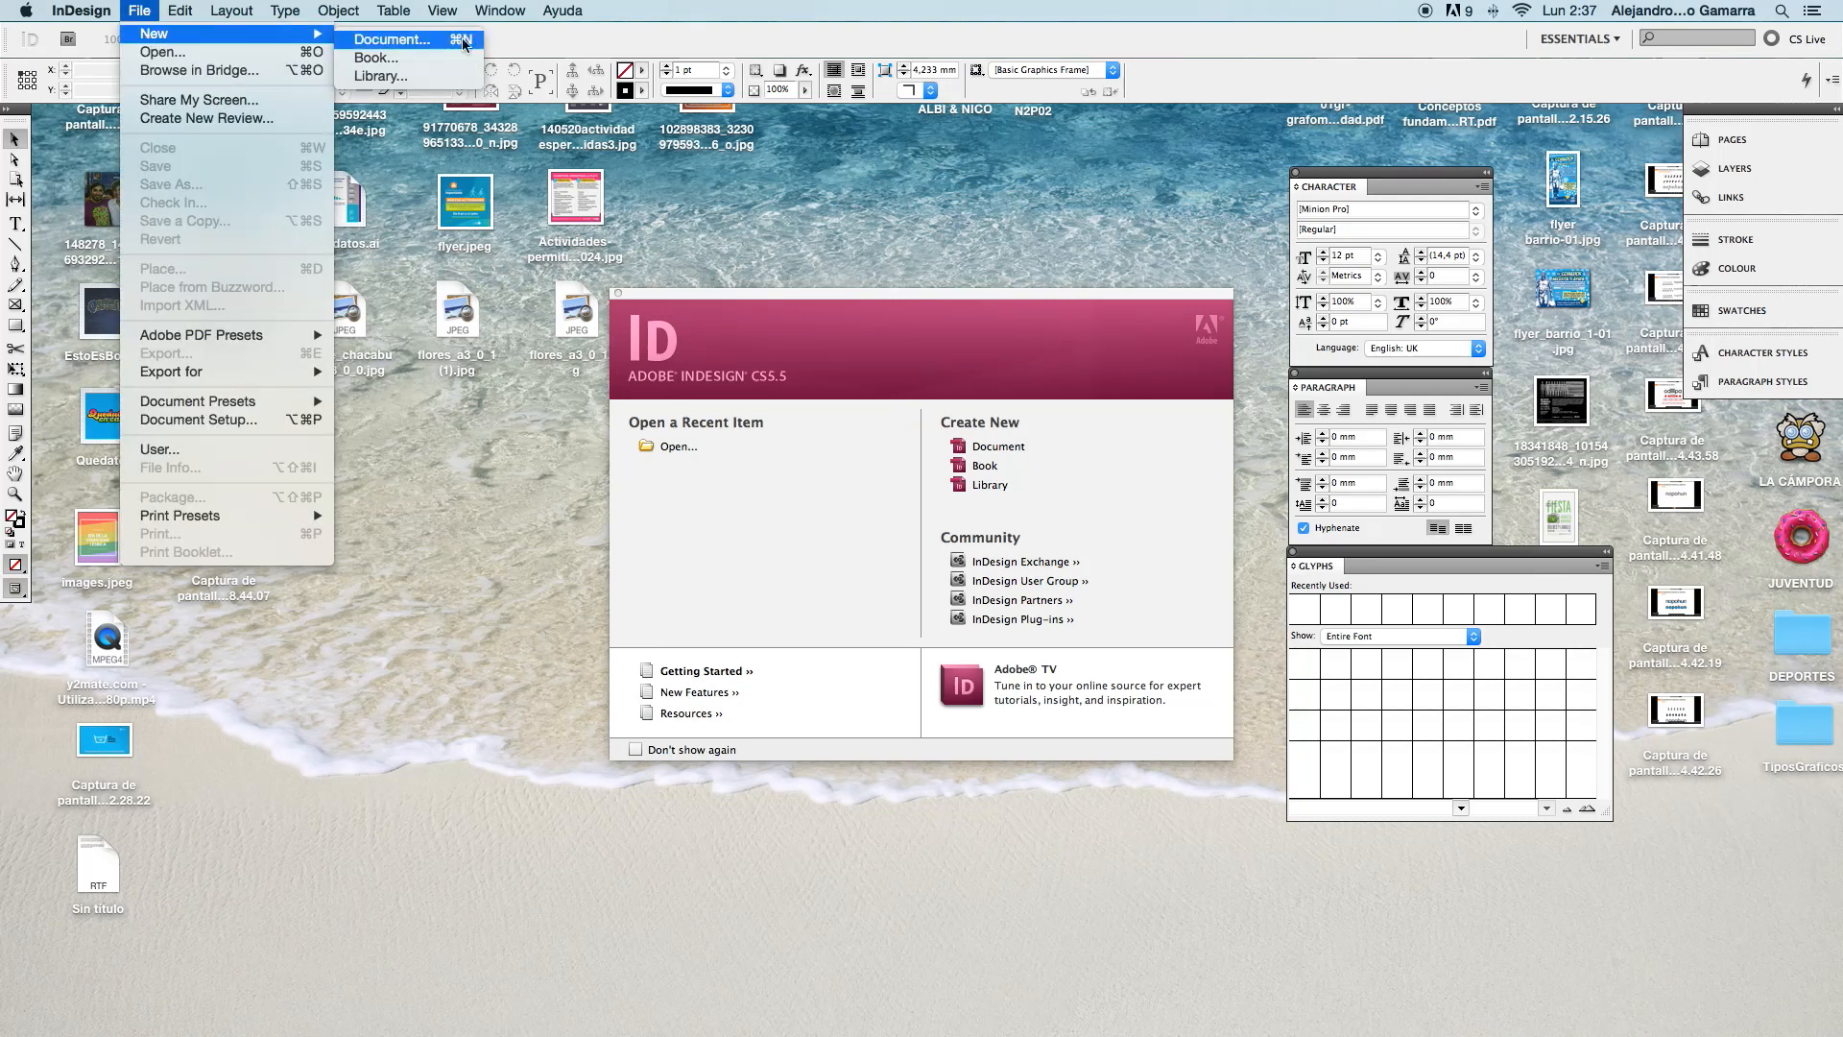
click(405, 40)
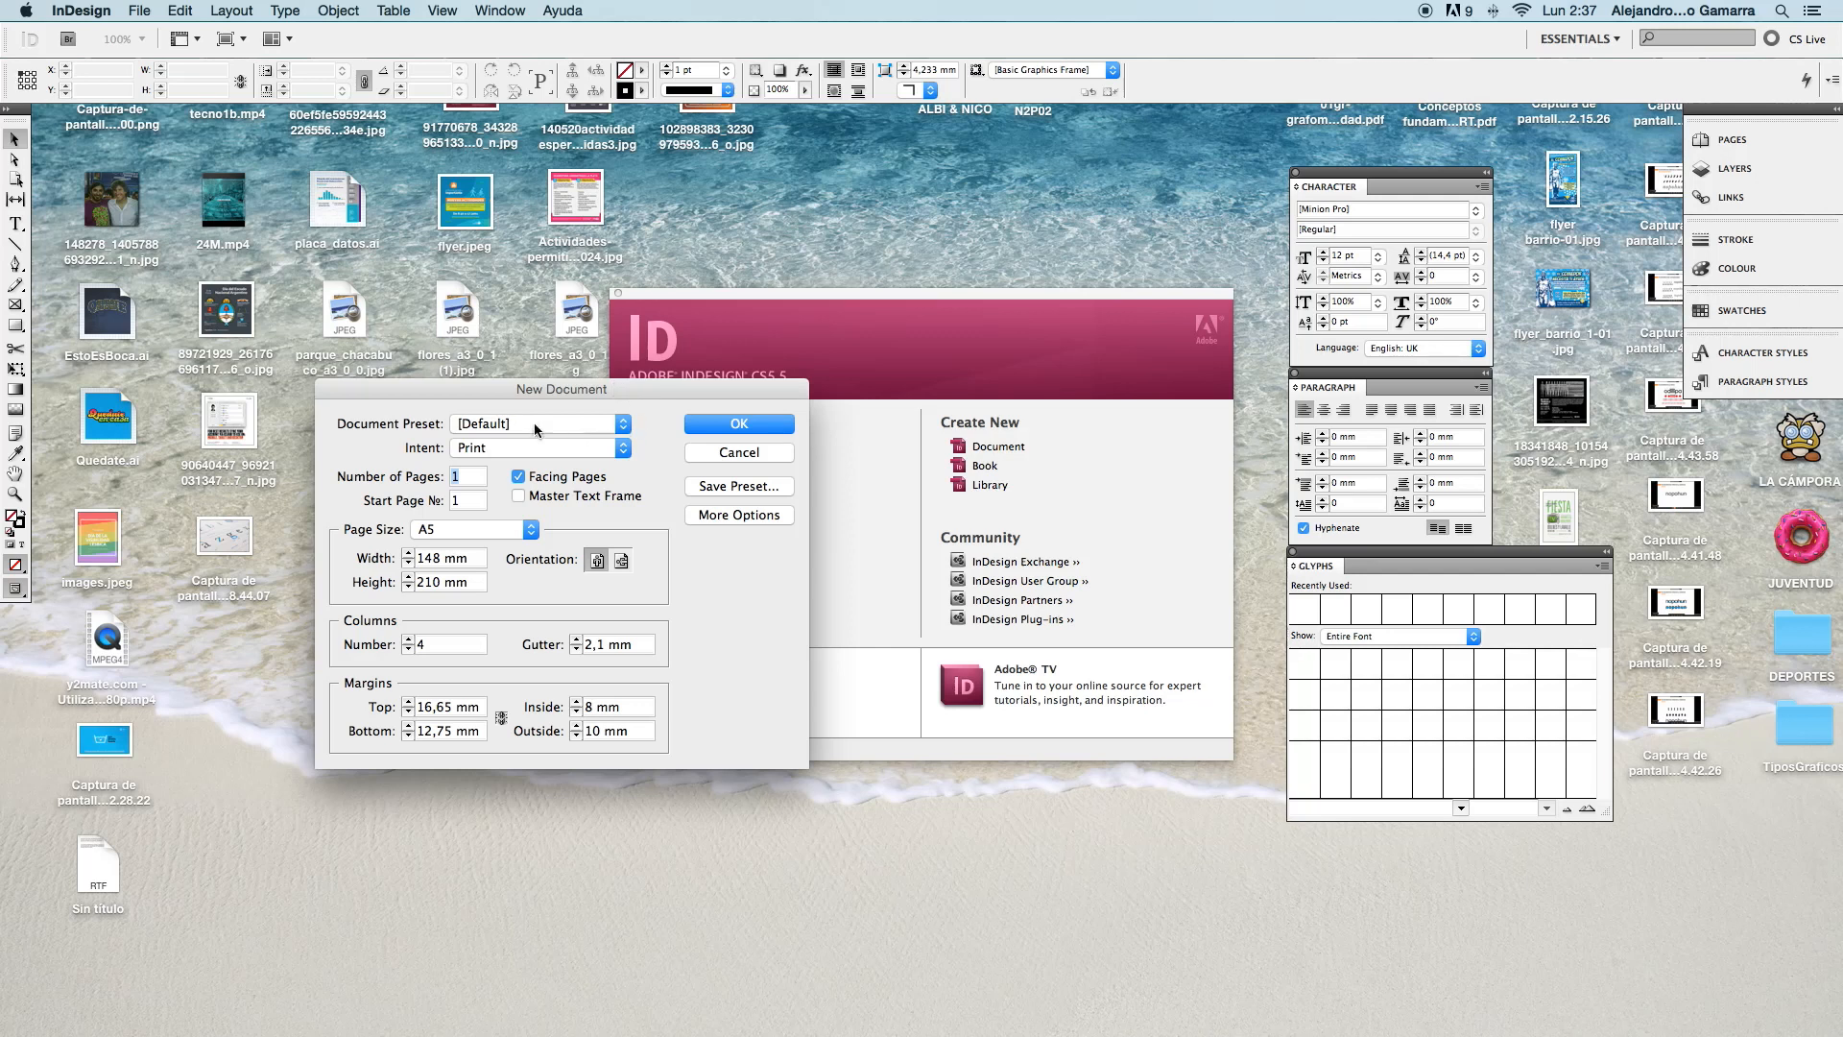
click(588, 419)
click(629, 412)
click(596, 422)
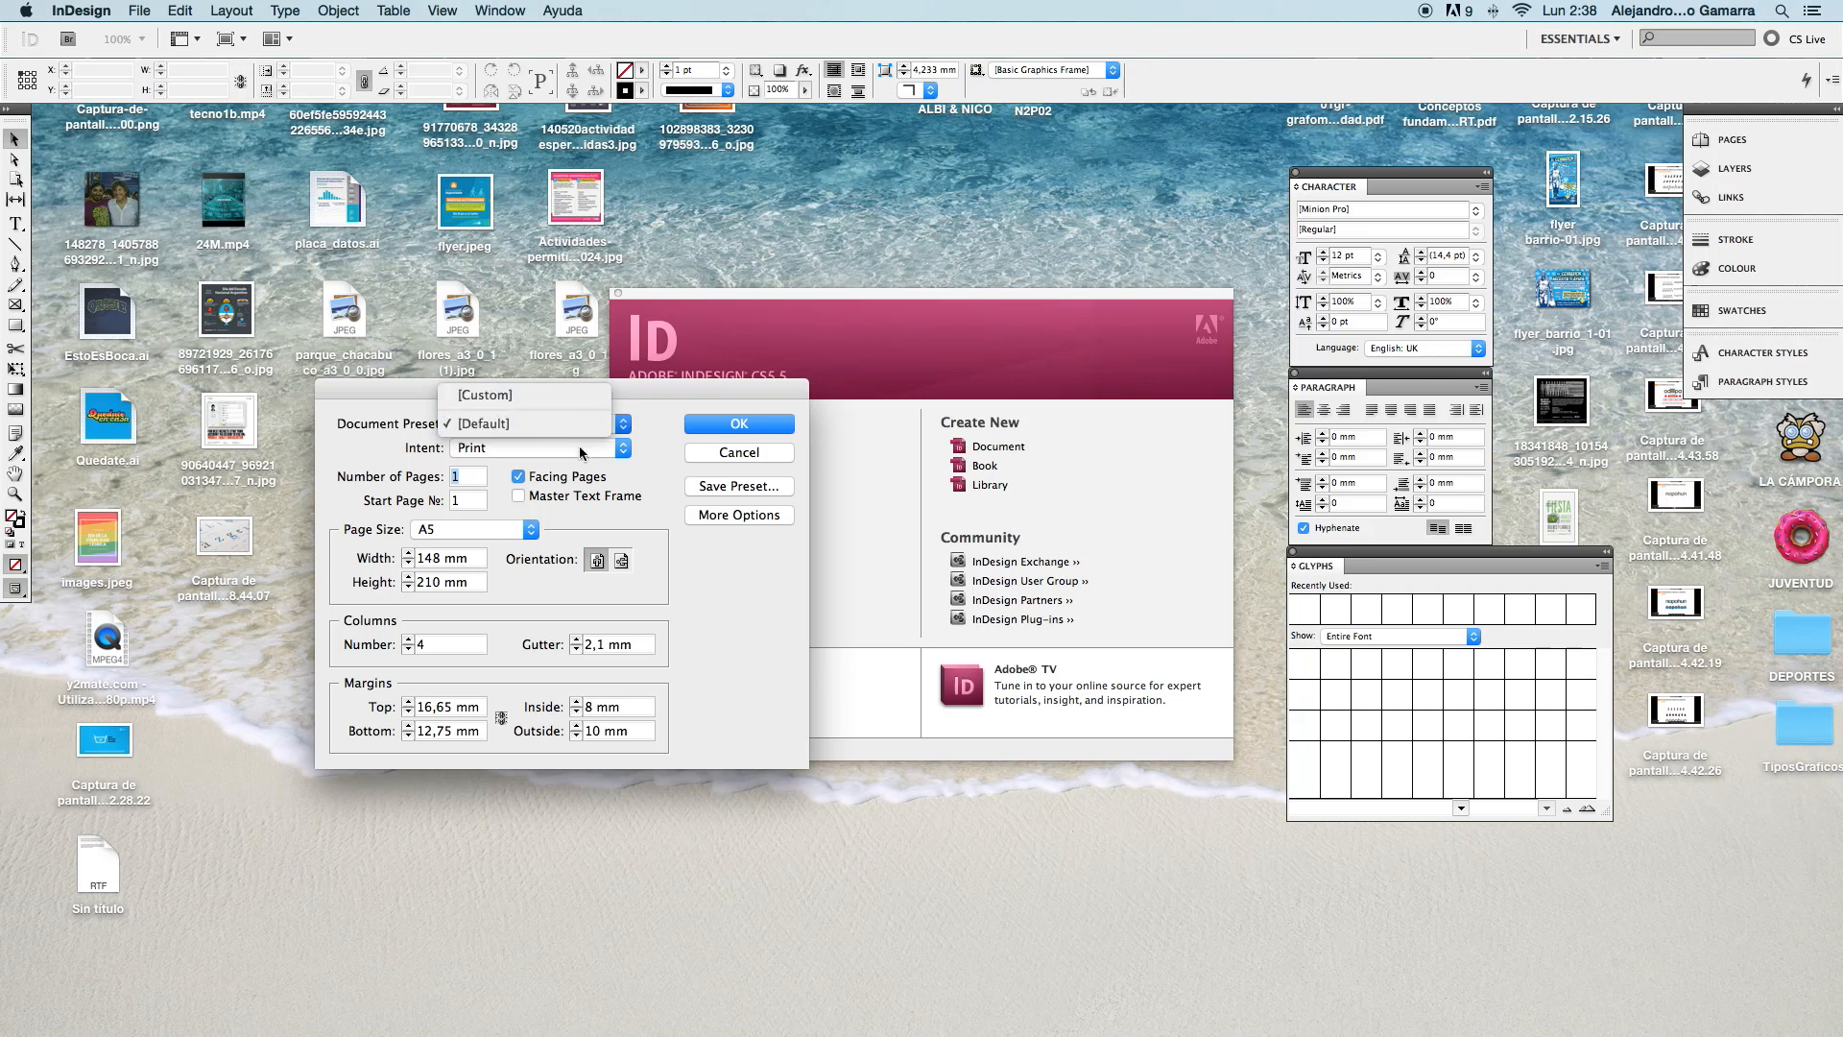
click(645, 399)
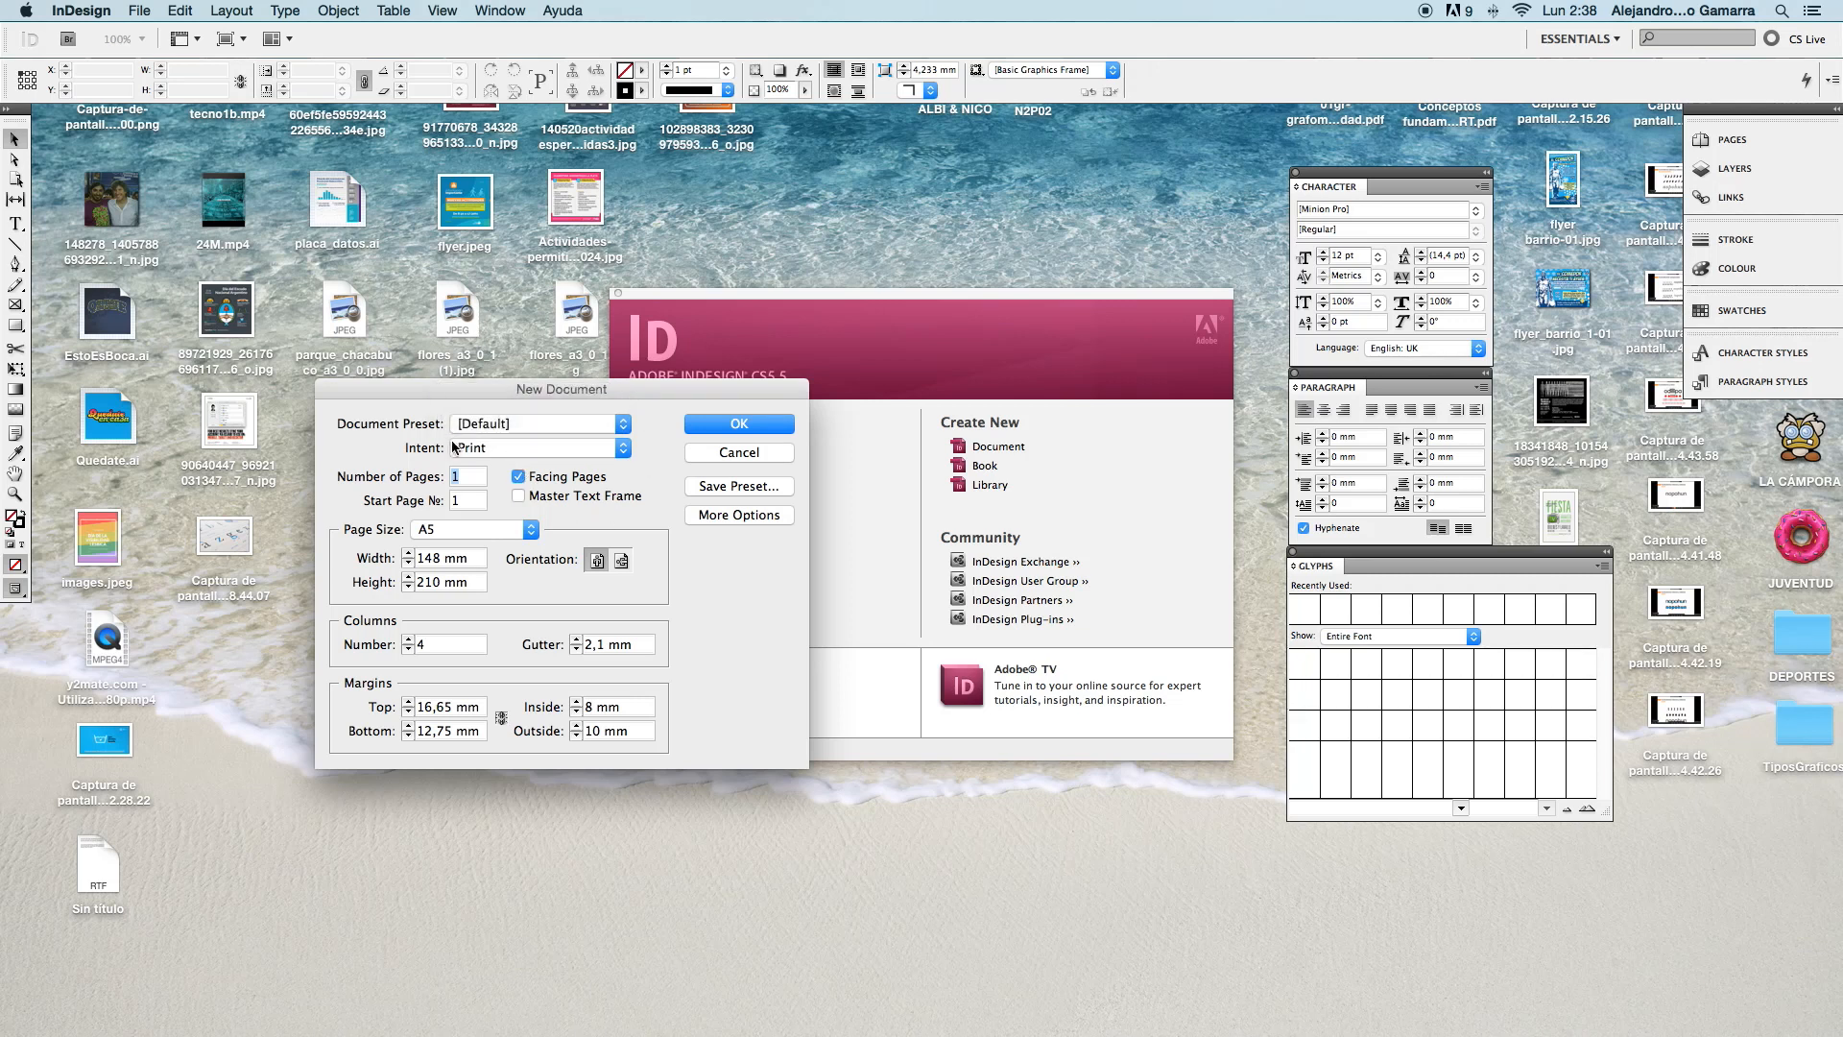
click(585, 455)
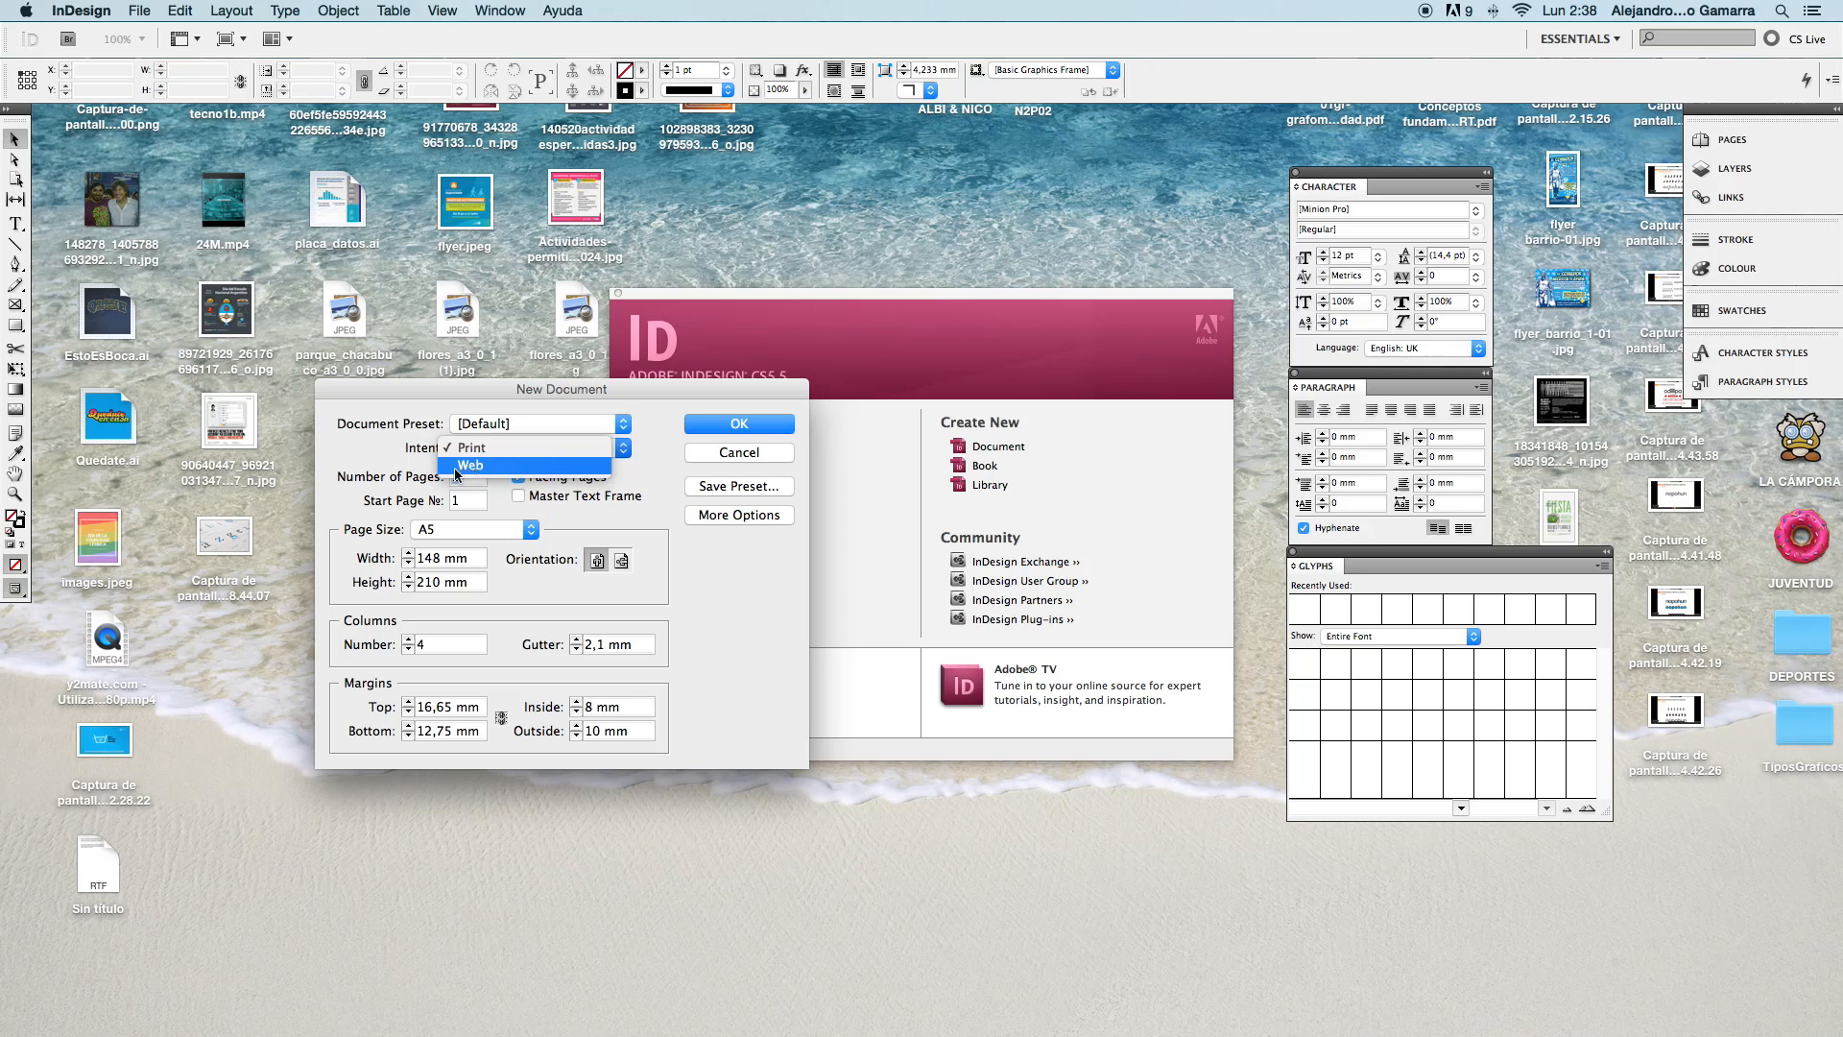
click(371, 462)
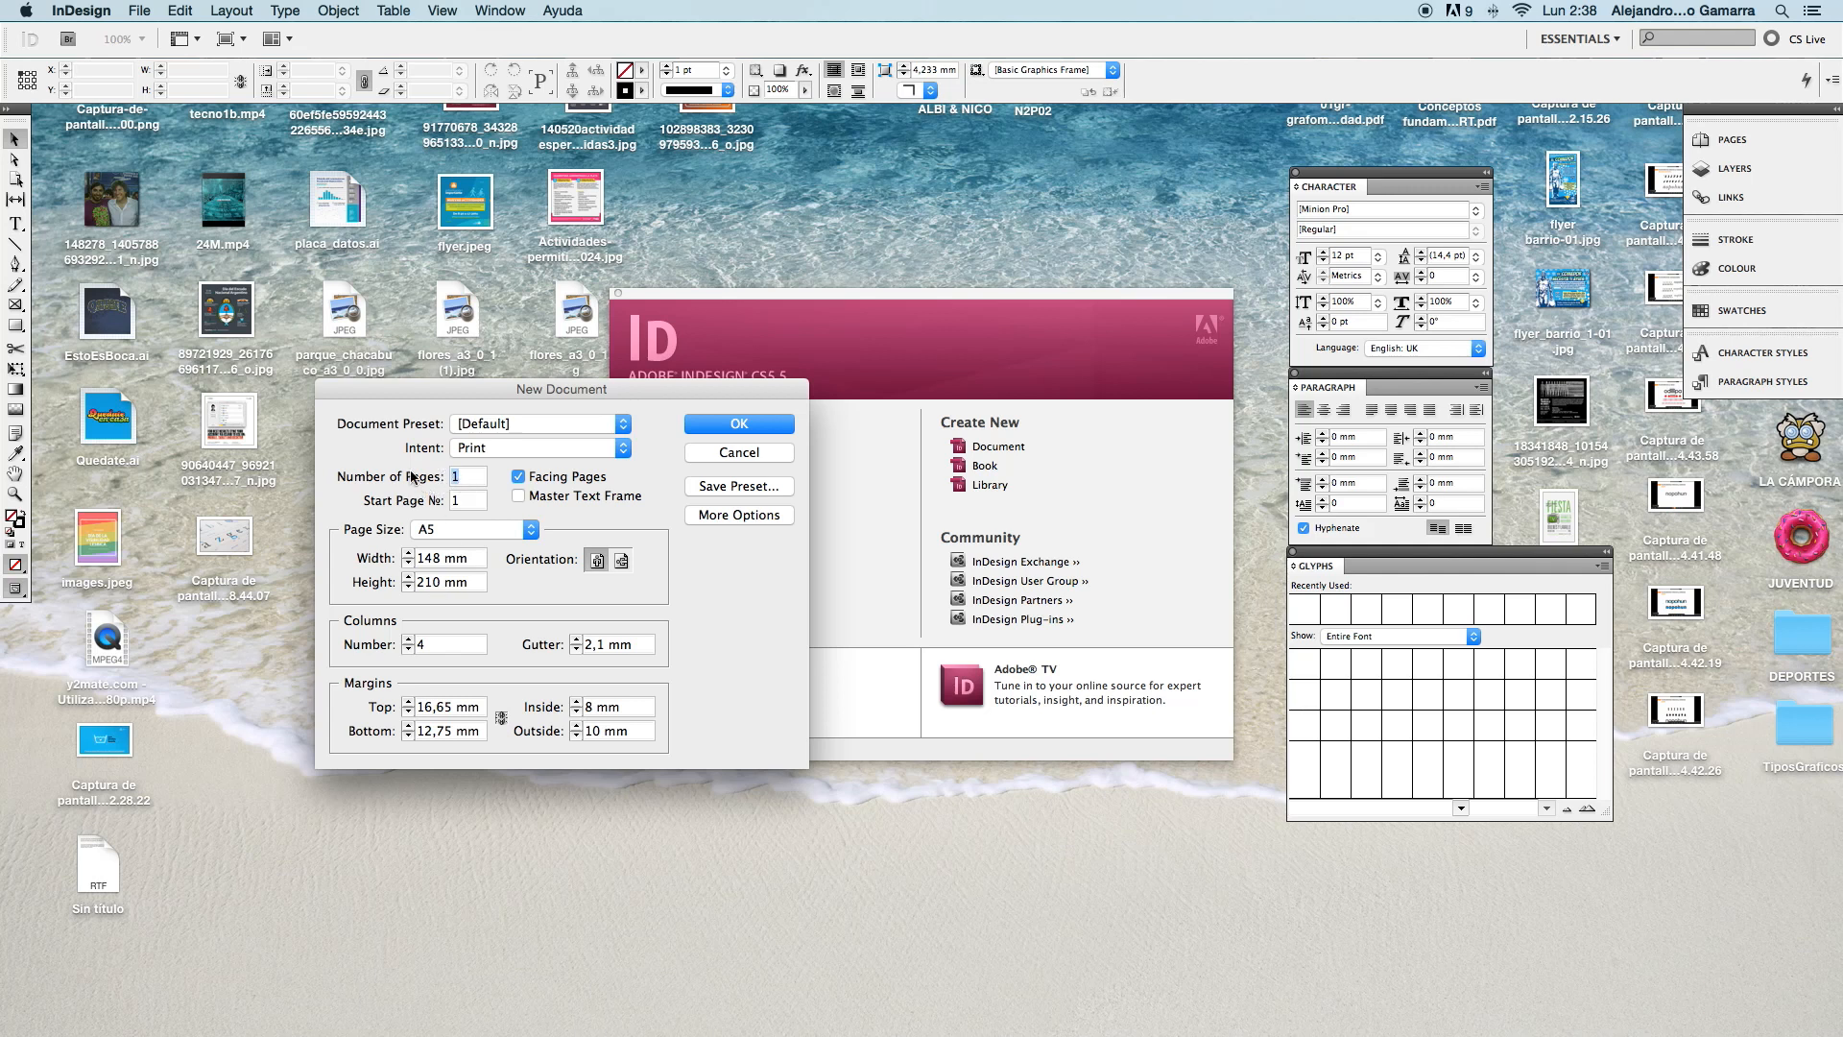
- Set the new document's page size to A4 in portrait orientation
double_click(467, 501)
click(464, 498)
click(298, 517)
click(388, 528)
click(533, 535)
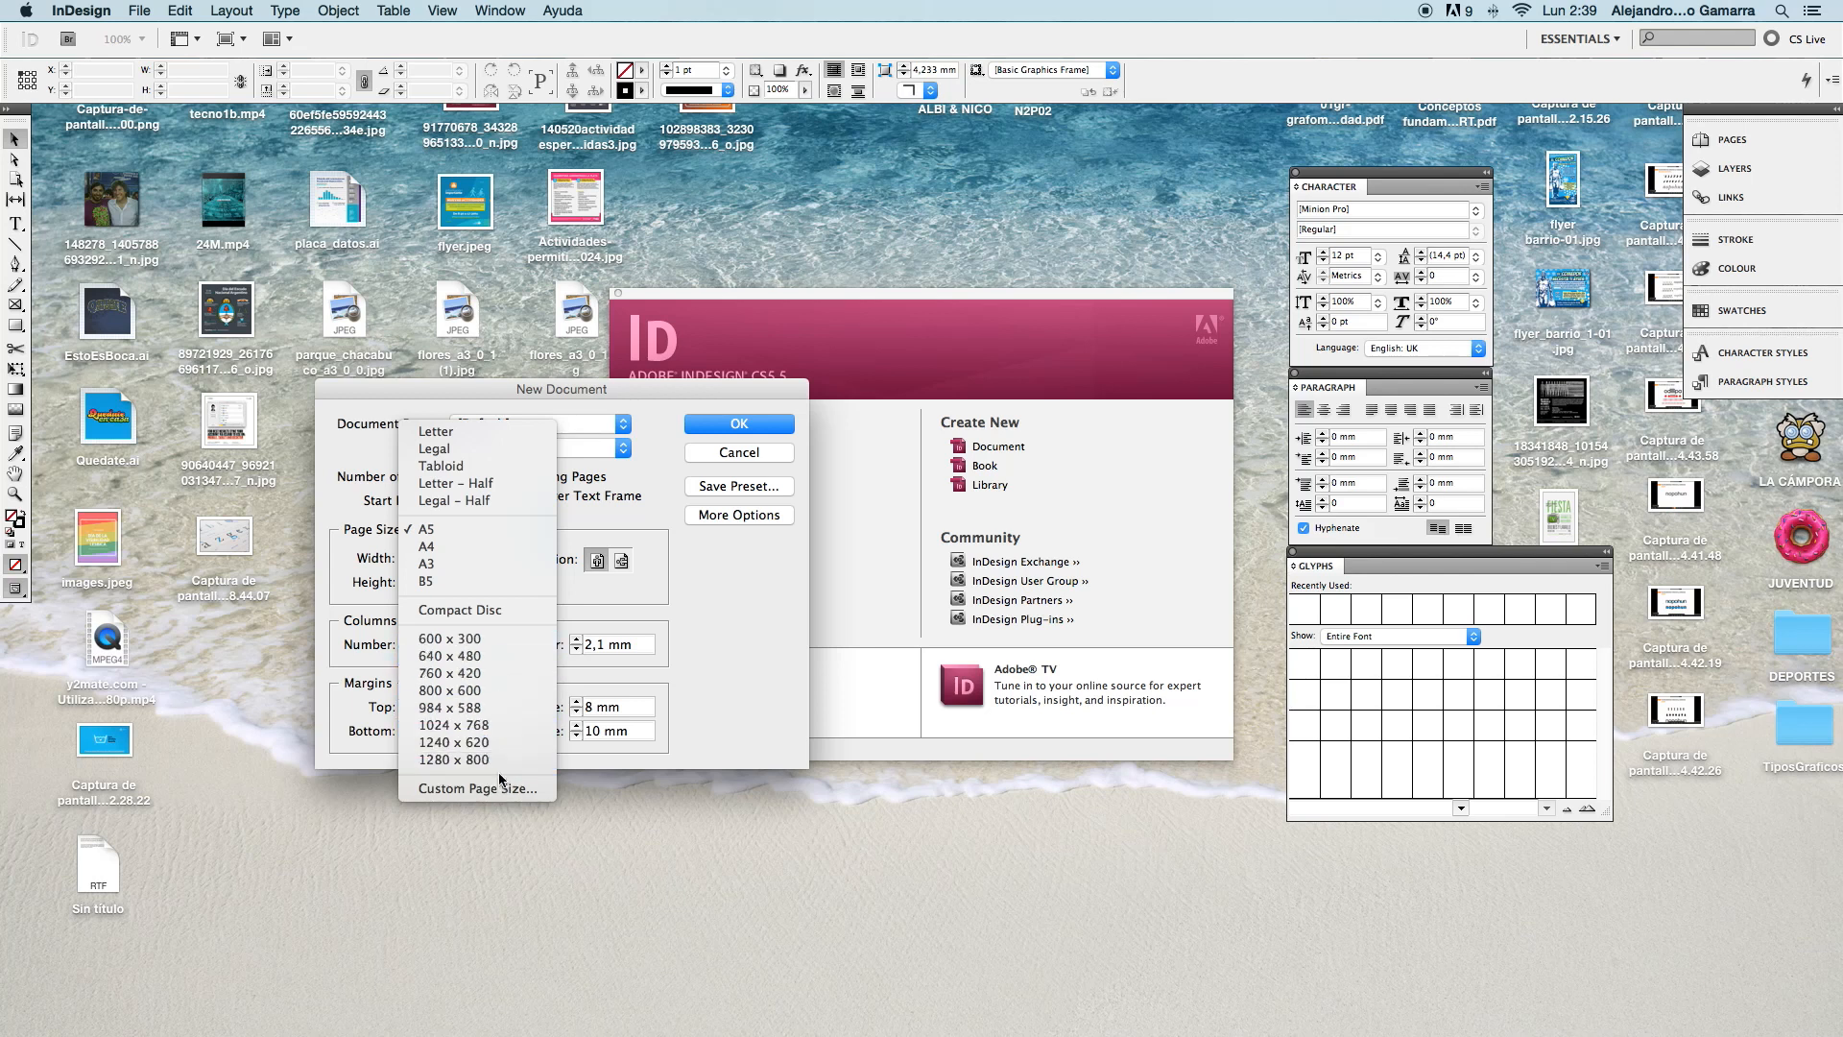
click(459, 547)
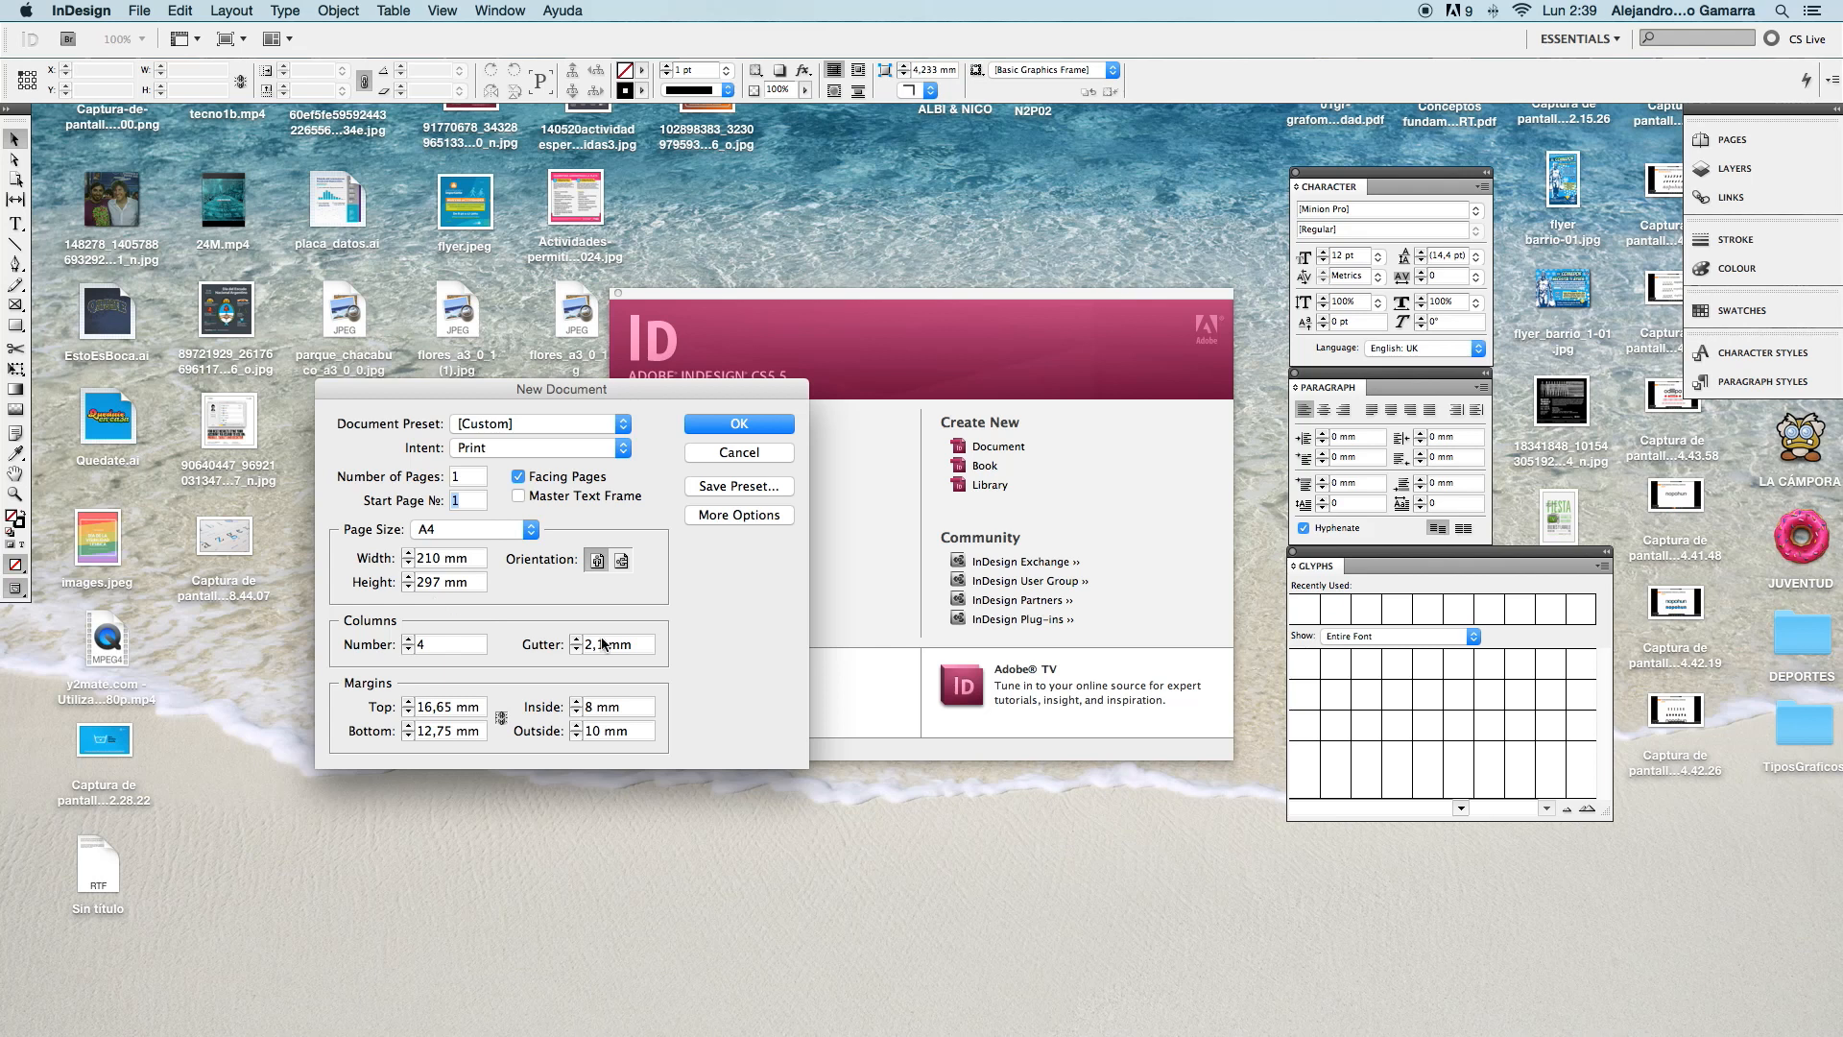
click(620, 561)
click(596, 562)
- Set the page layout to 2 columns with a gutter of 4,233 mm
click(408, 651)
click(408, 652)
click(408, 650)
click(408, 650)
click(577, 640)
click(408, 639)
click(596, 646)
text(33)
- Set the top, bottom, inside and outside margins to 20 mm and create the document
drag(451, 706, 416, 710)
text(20)
drag(453, 731, 416, 732)
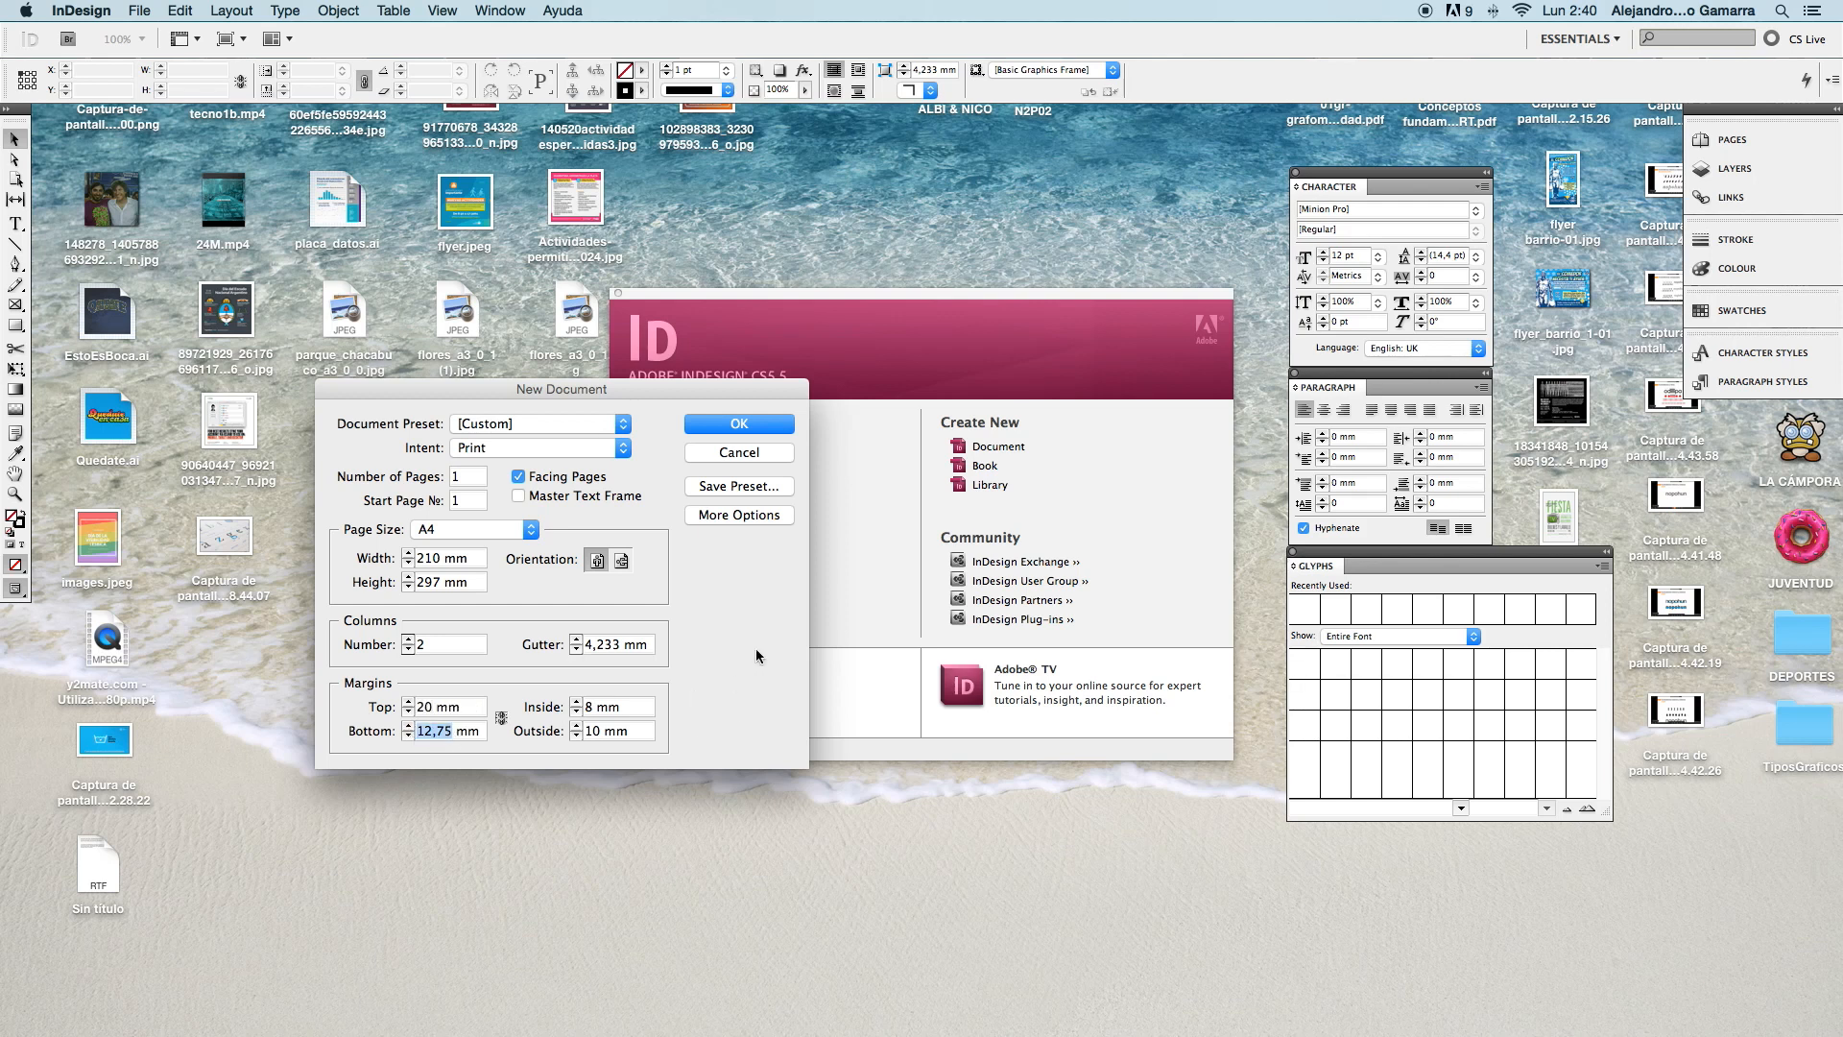
text(20)
drag(591, 707, 583, 706)
text(20)
drag(601, 730, 568, 731)
text(2)
click(765, 427)
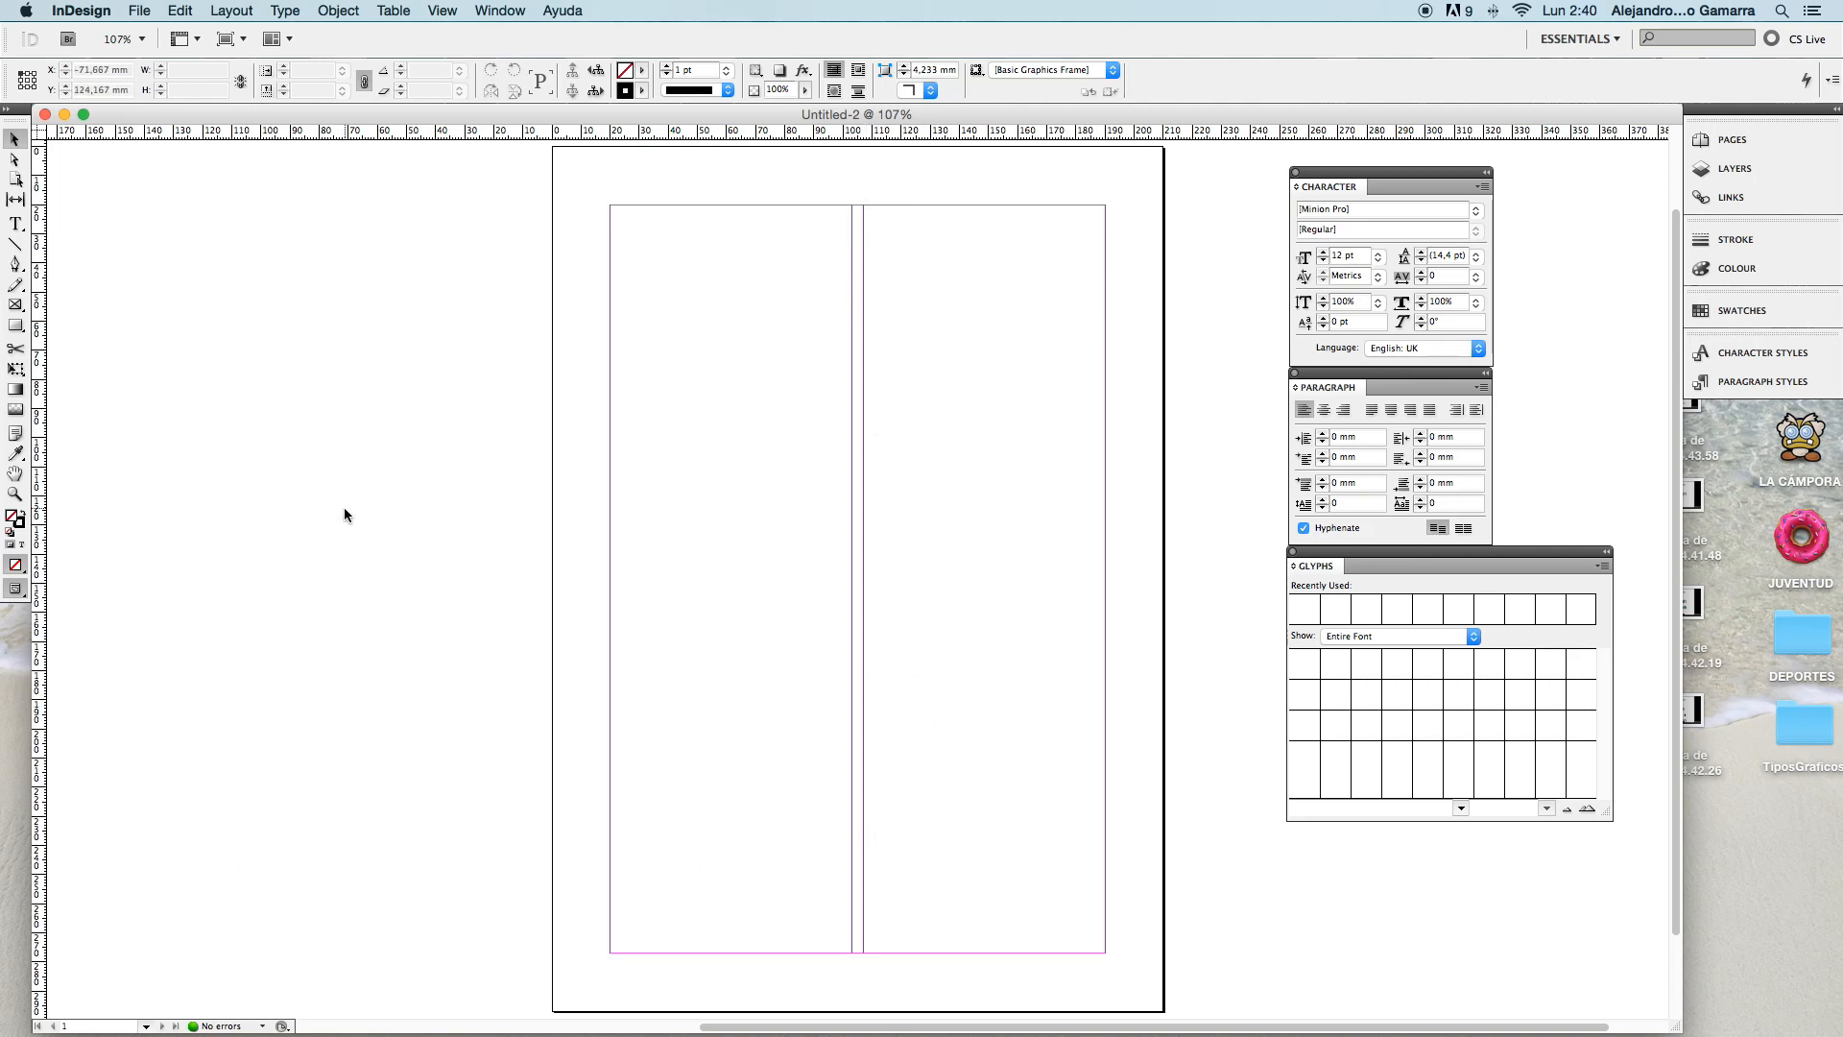
- Preview the blank page without margin and column guides, and return to the normal view
key(w)
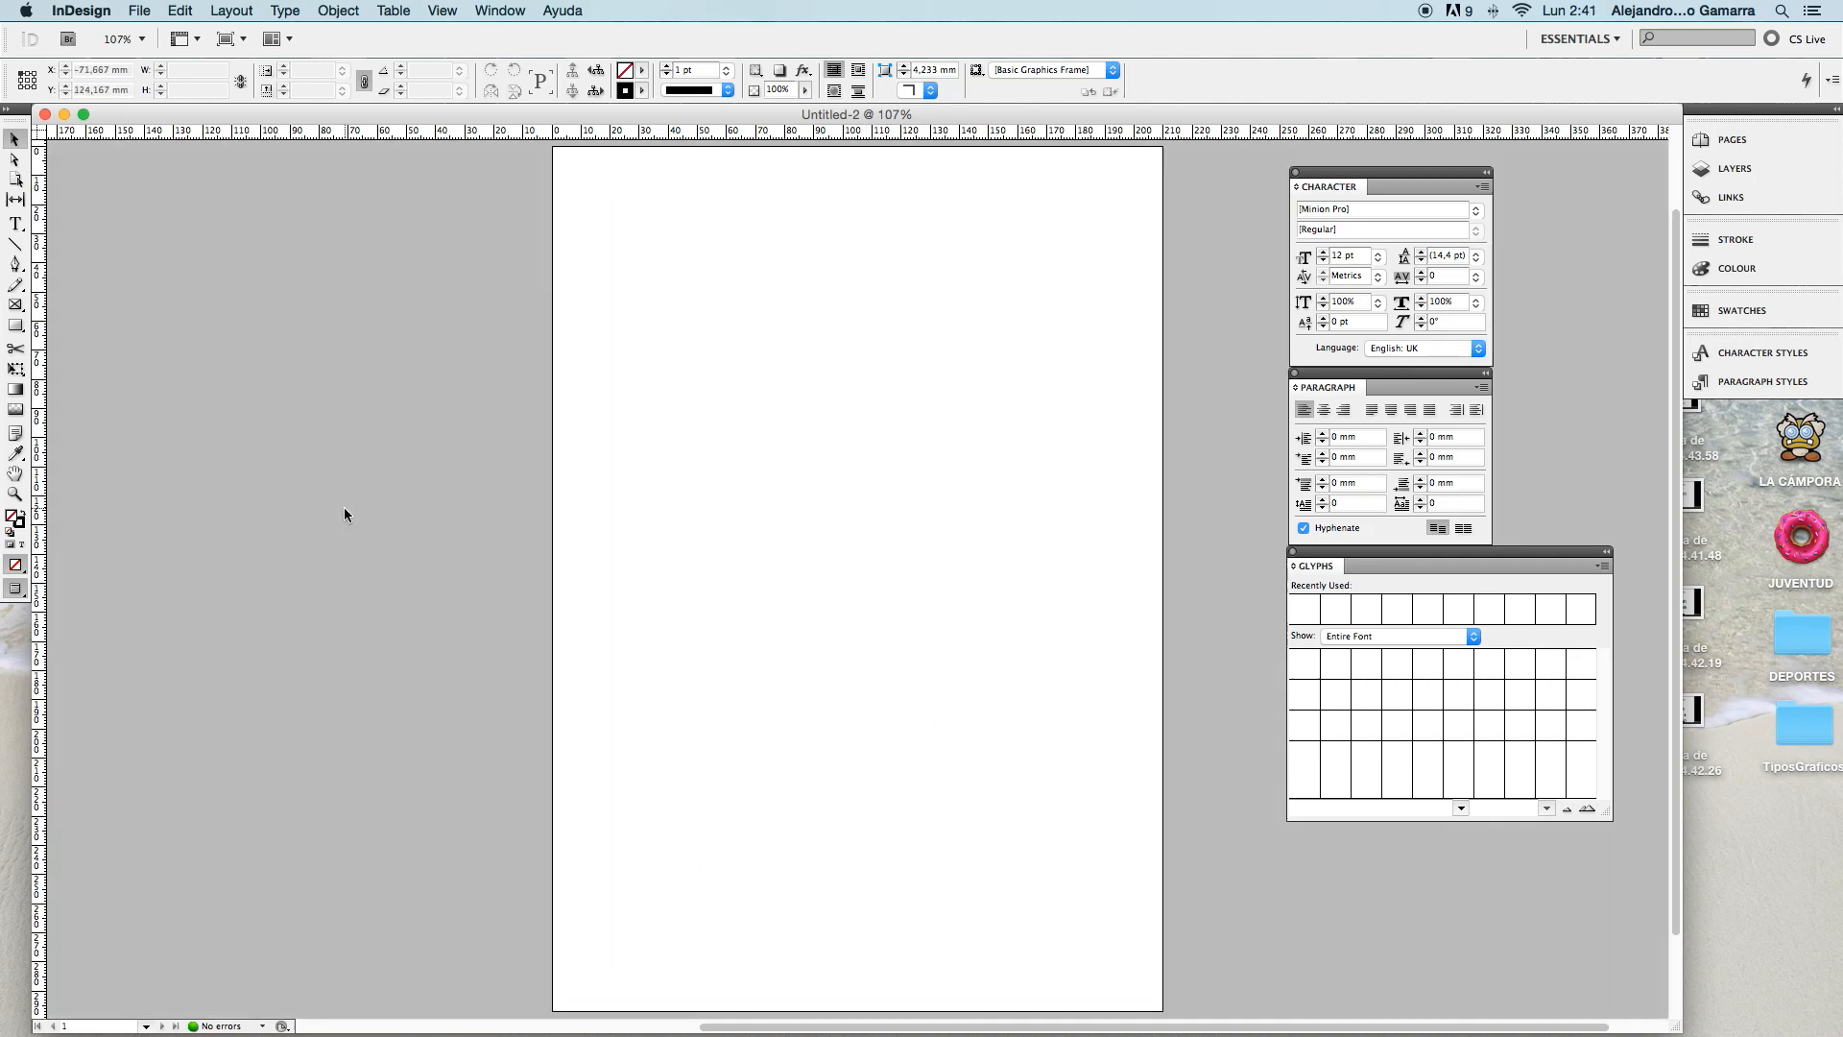
key(w)
key(w)
key(w)
- Try page guides with 3 rows and 2 columns, both with a 4,233 mm gutter, and preview them on the page
click(284, 12)
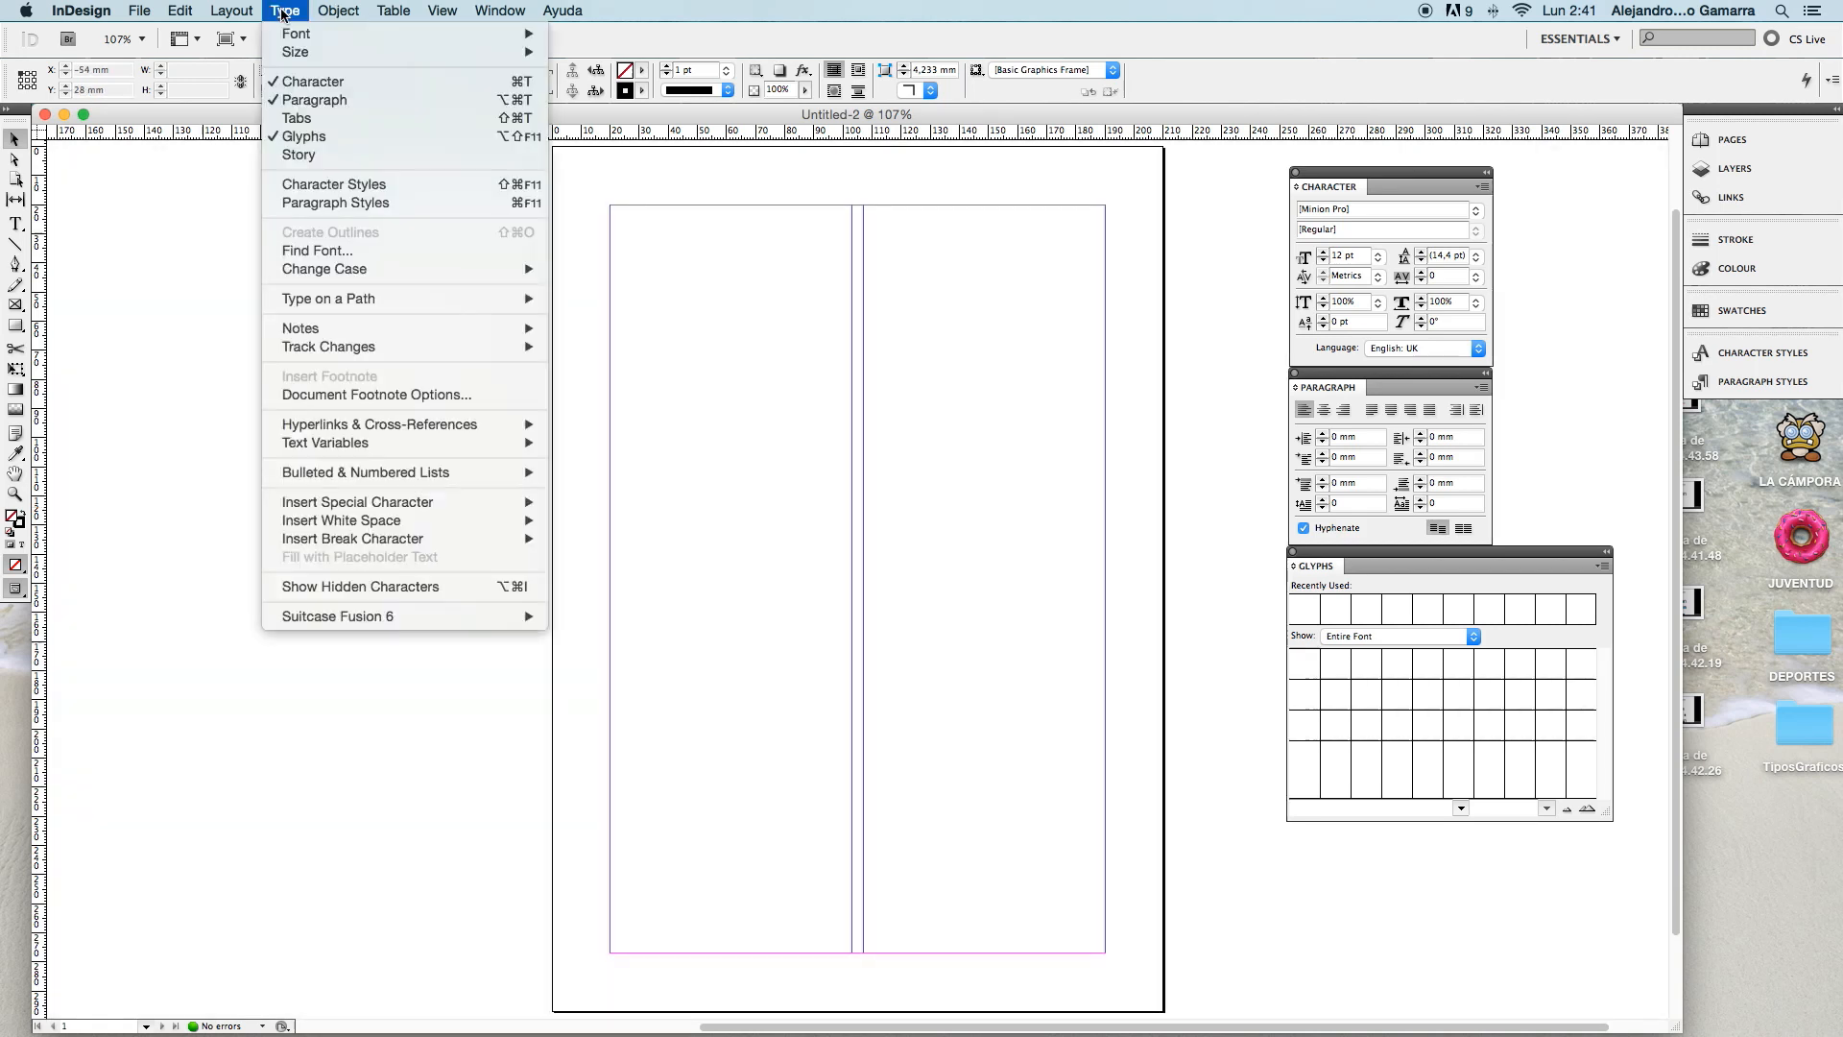
mouse_move(232, 10)
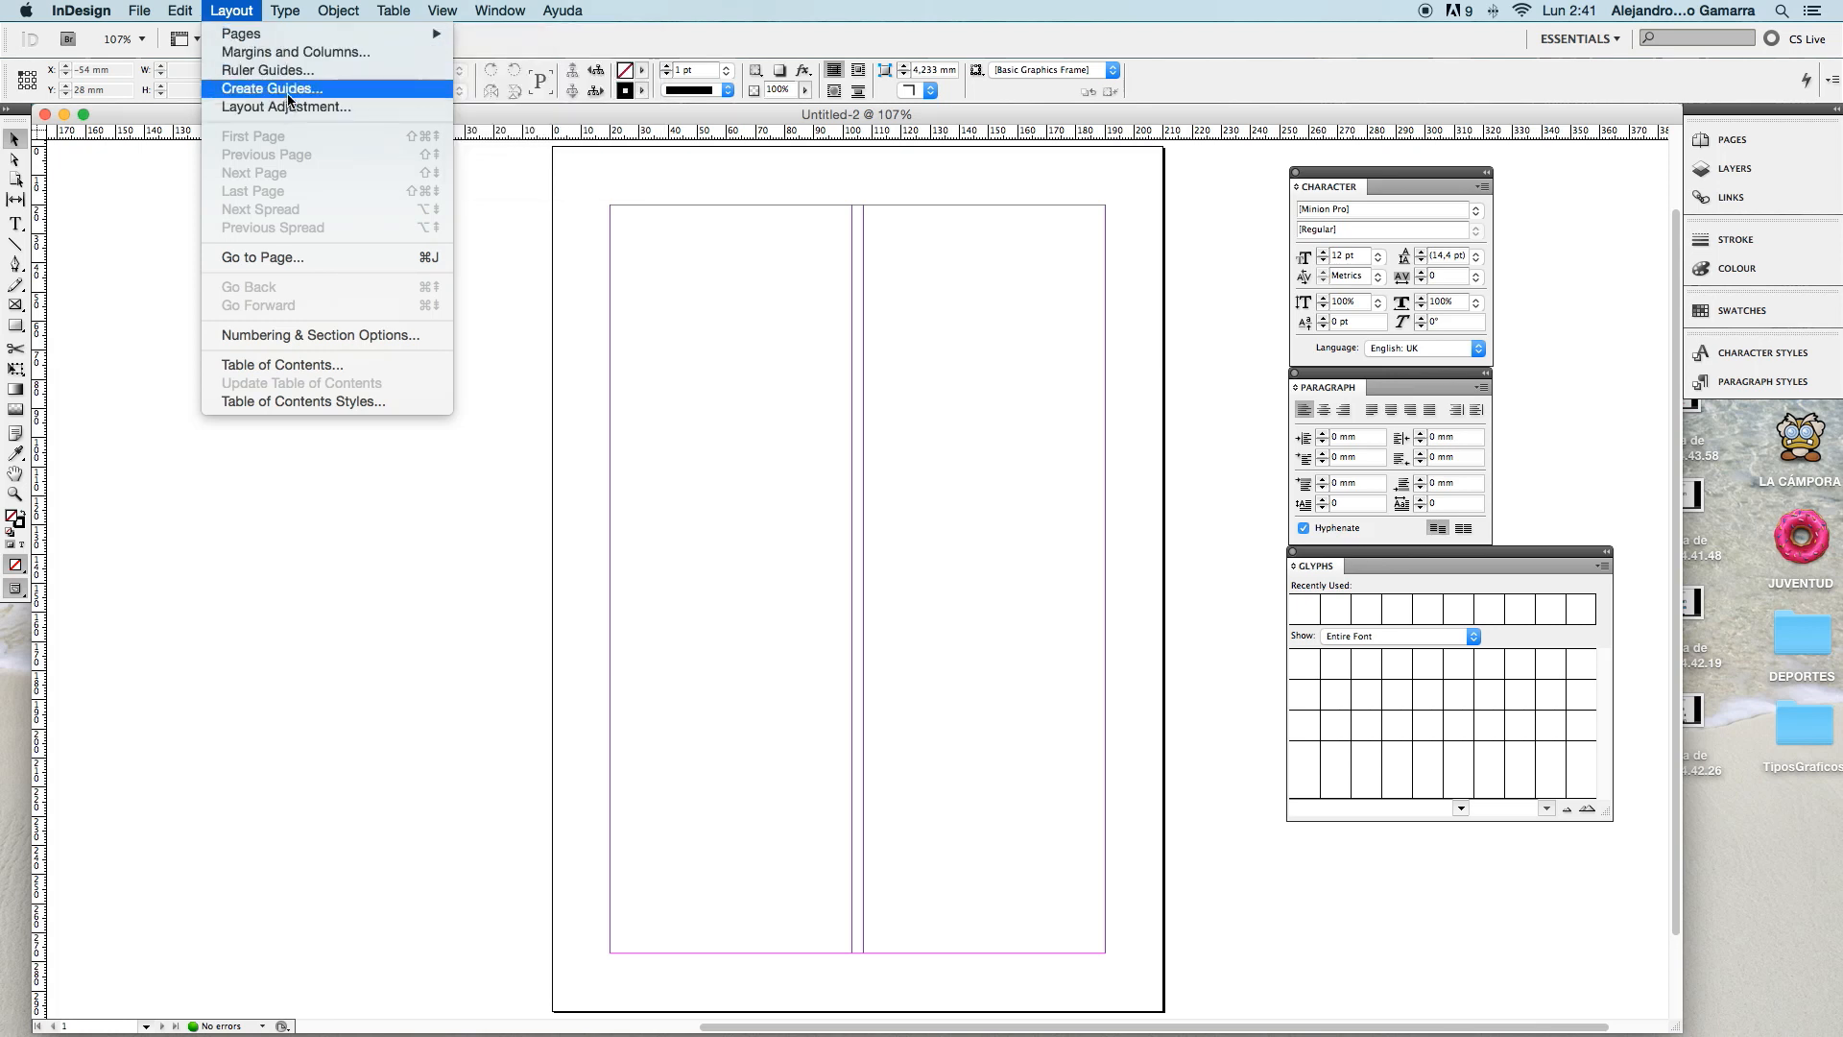
click(317, 89)
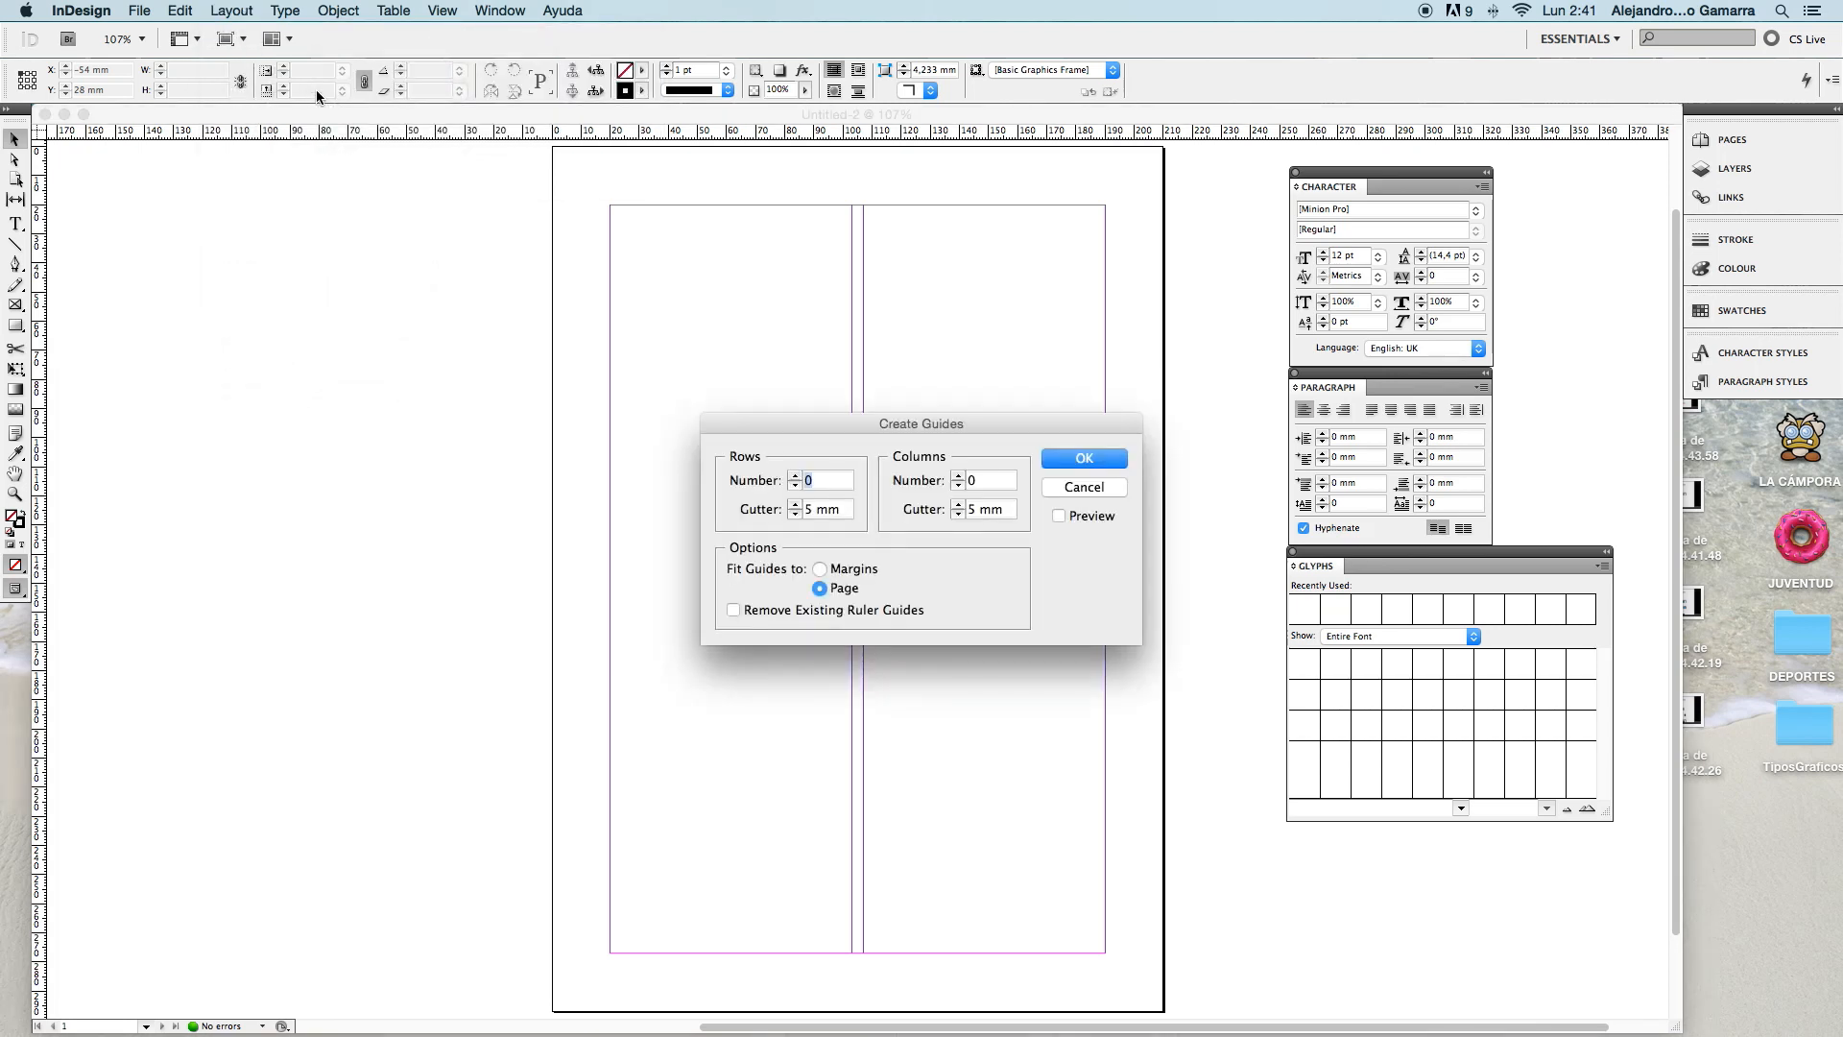
drag(801, 427, 774, 509)
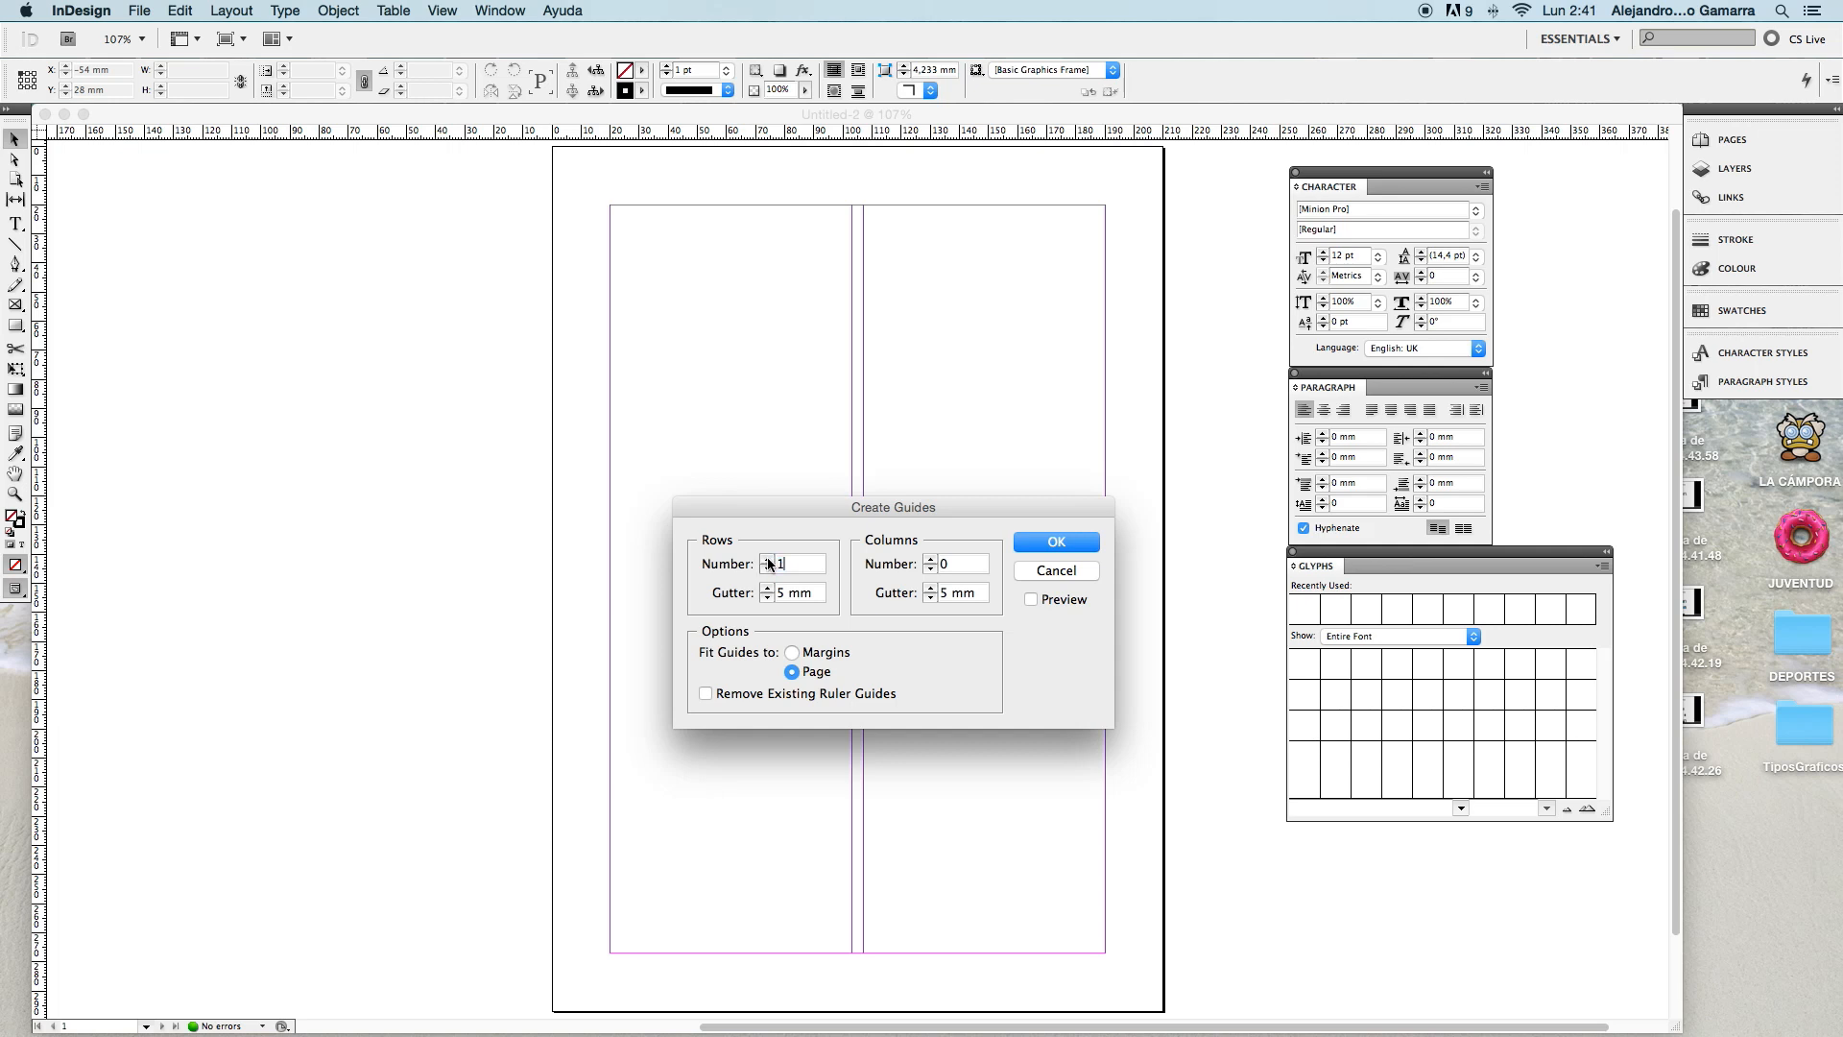
click(1031, 599)
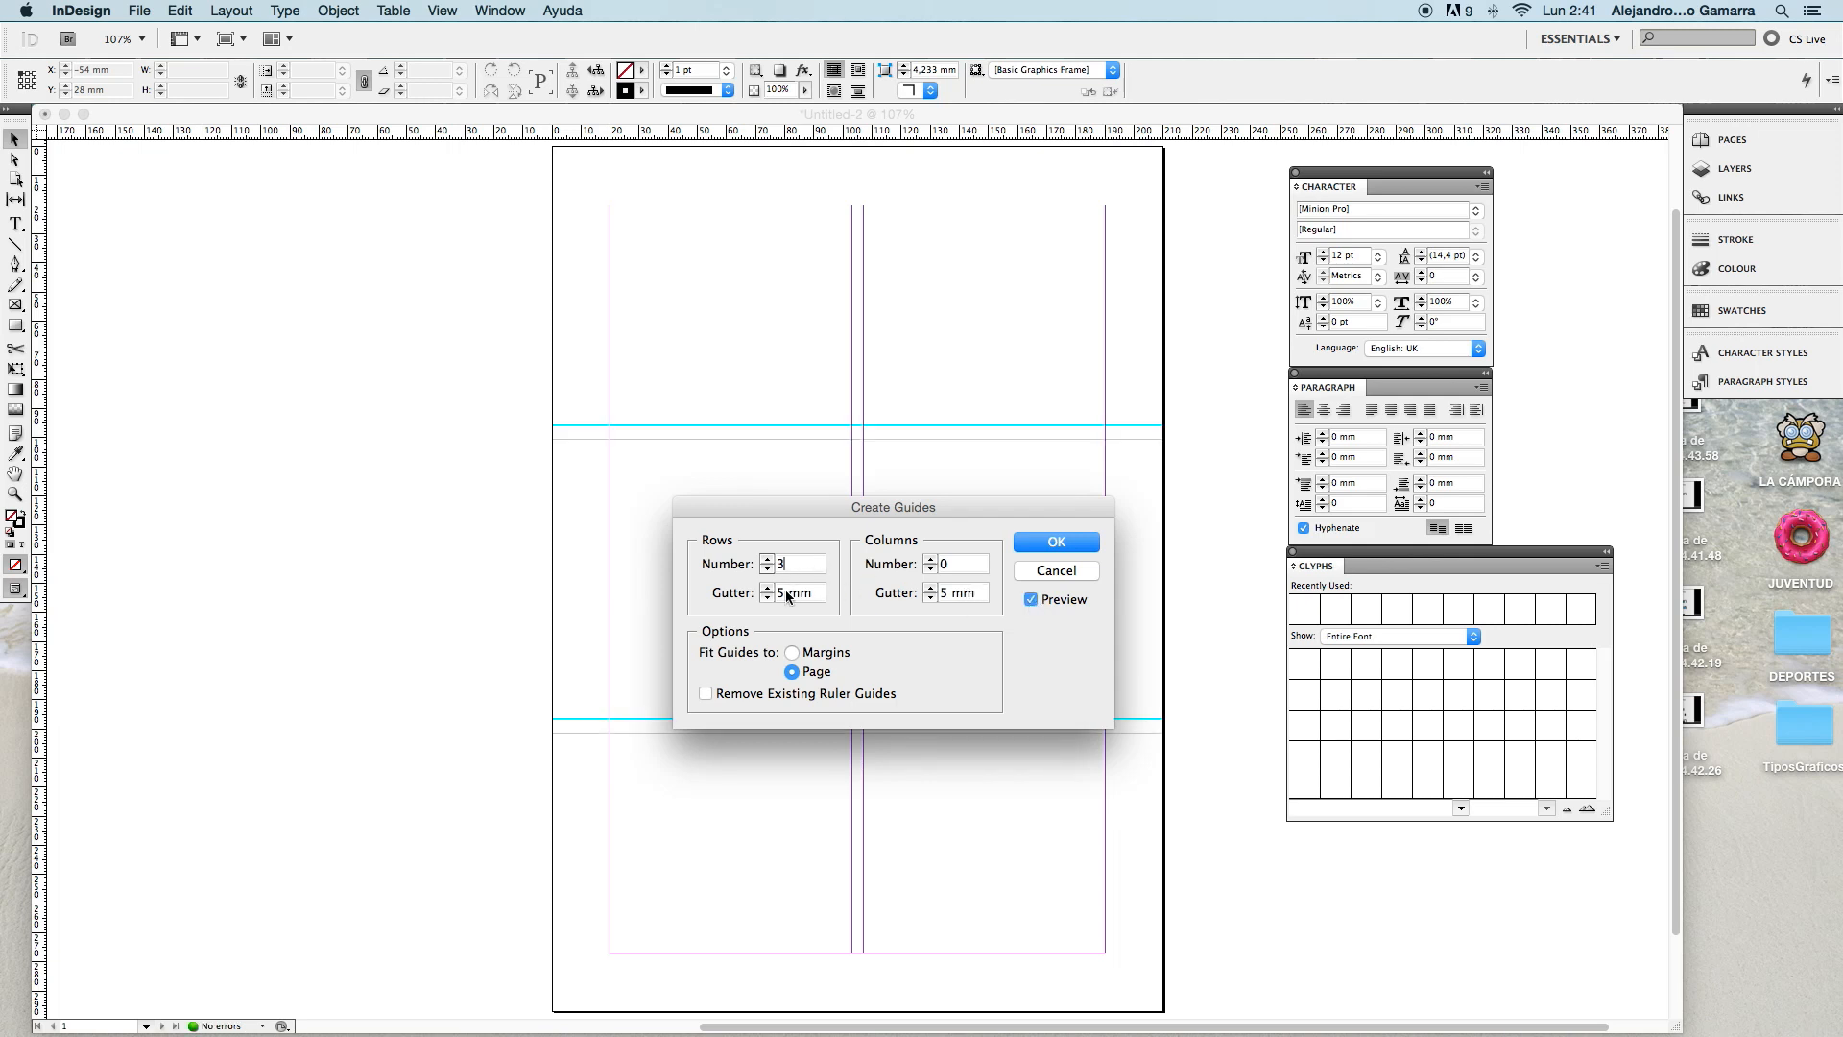
text(4,233)
click(944, 593)
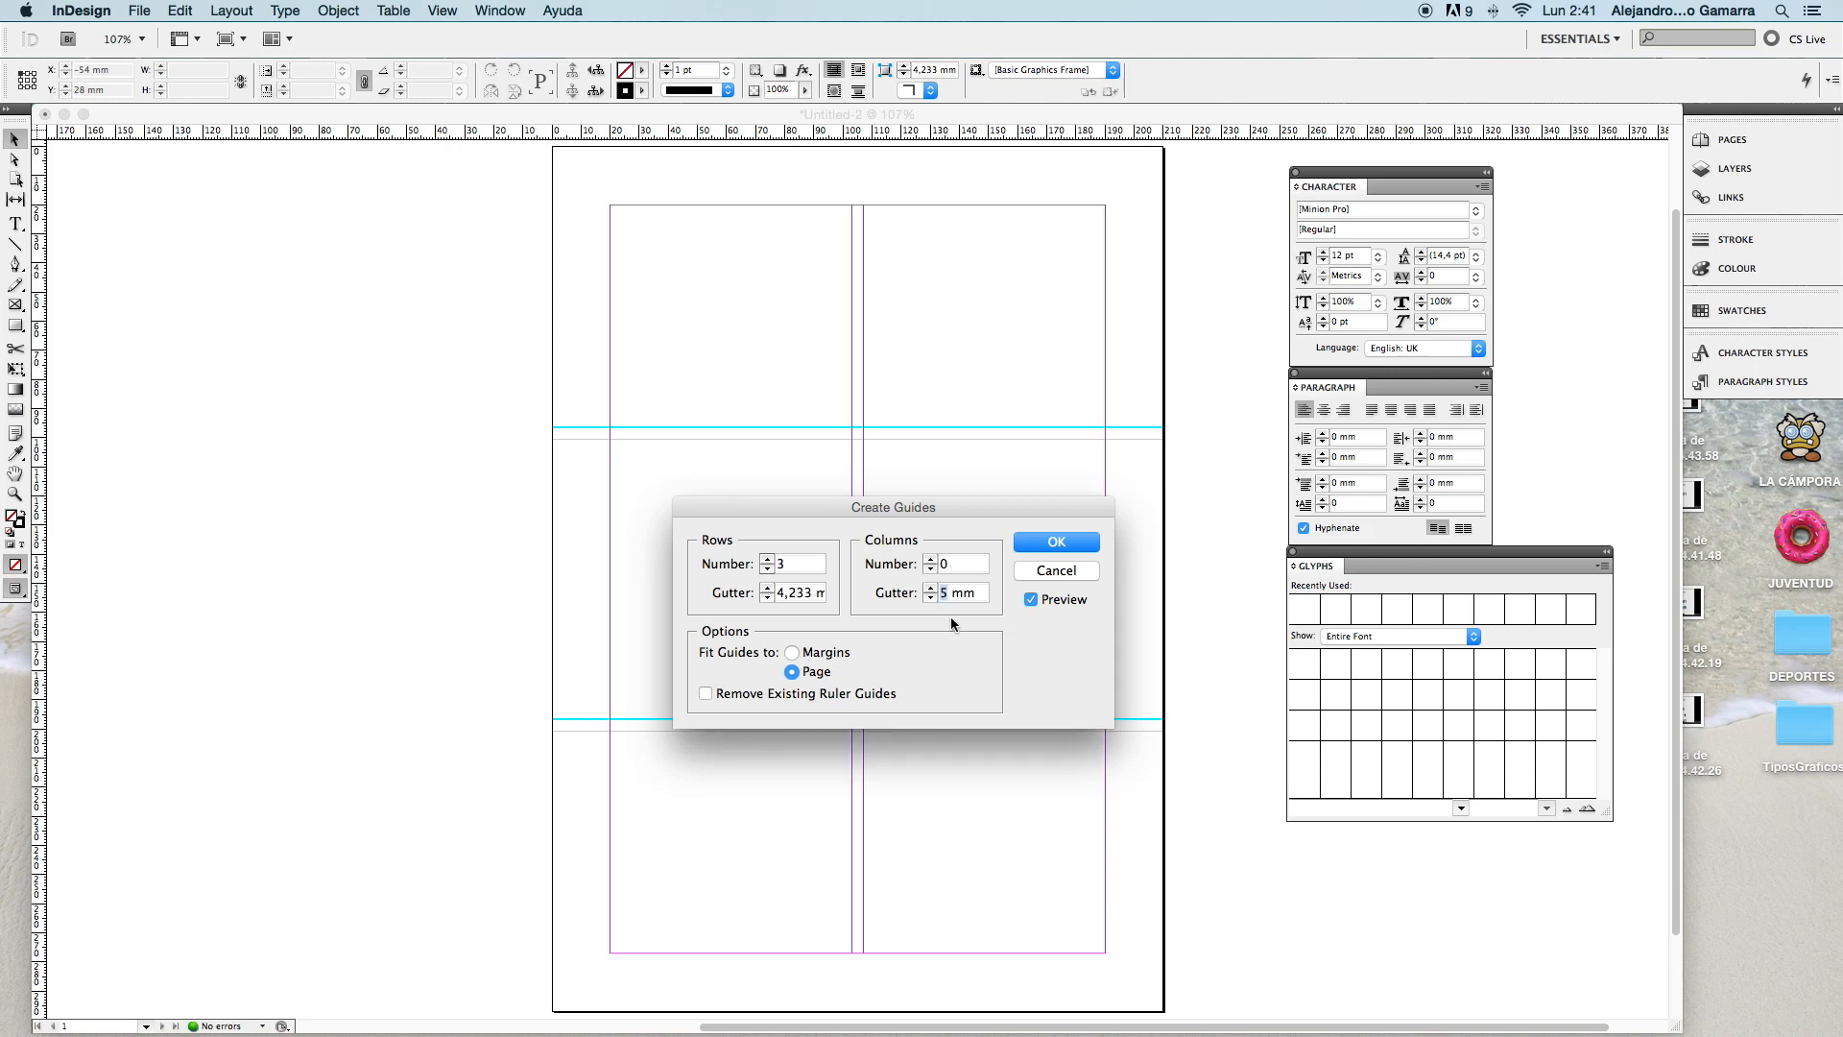
text(4,233)
click(932, 559)
click(932, 559)
click(1029, 600)
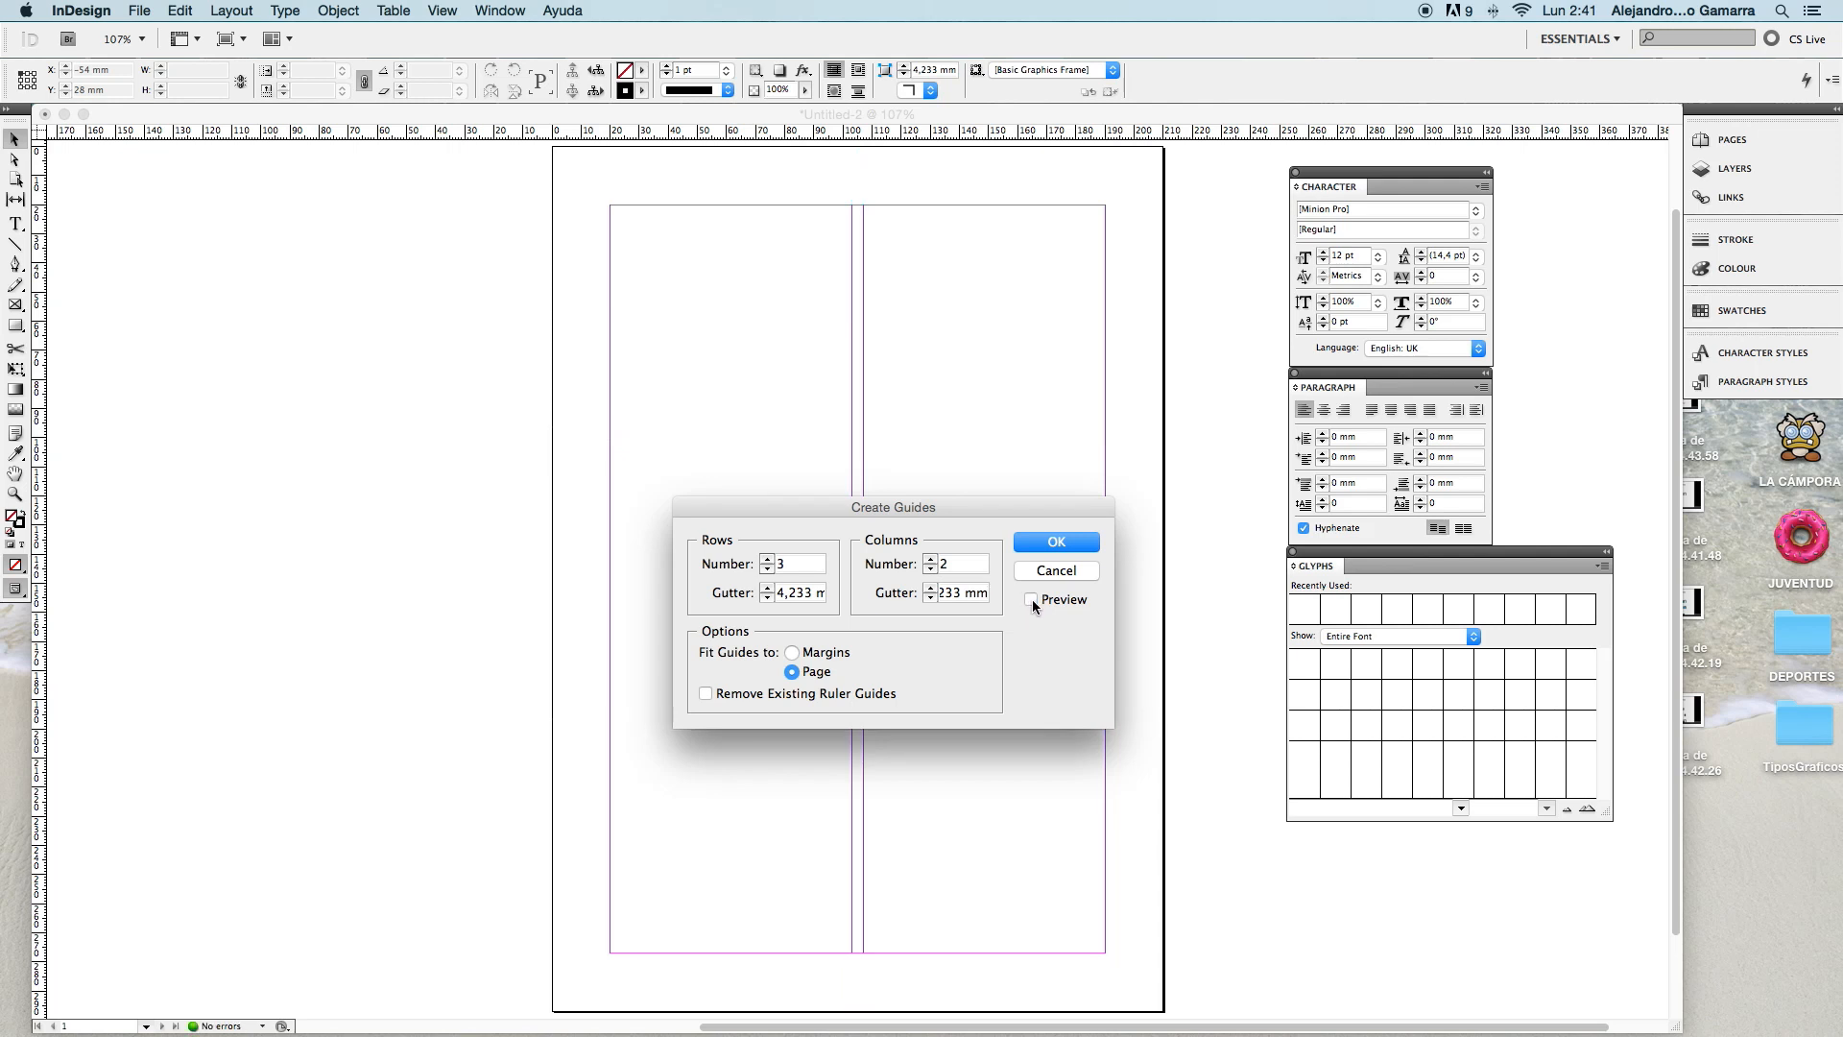
click(1032, 601)
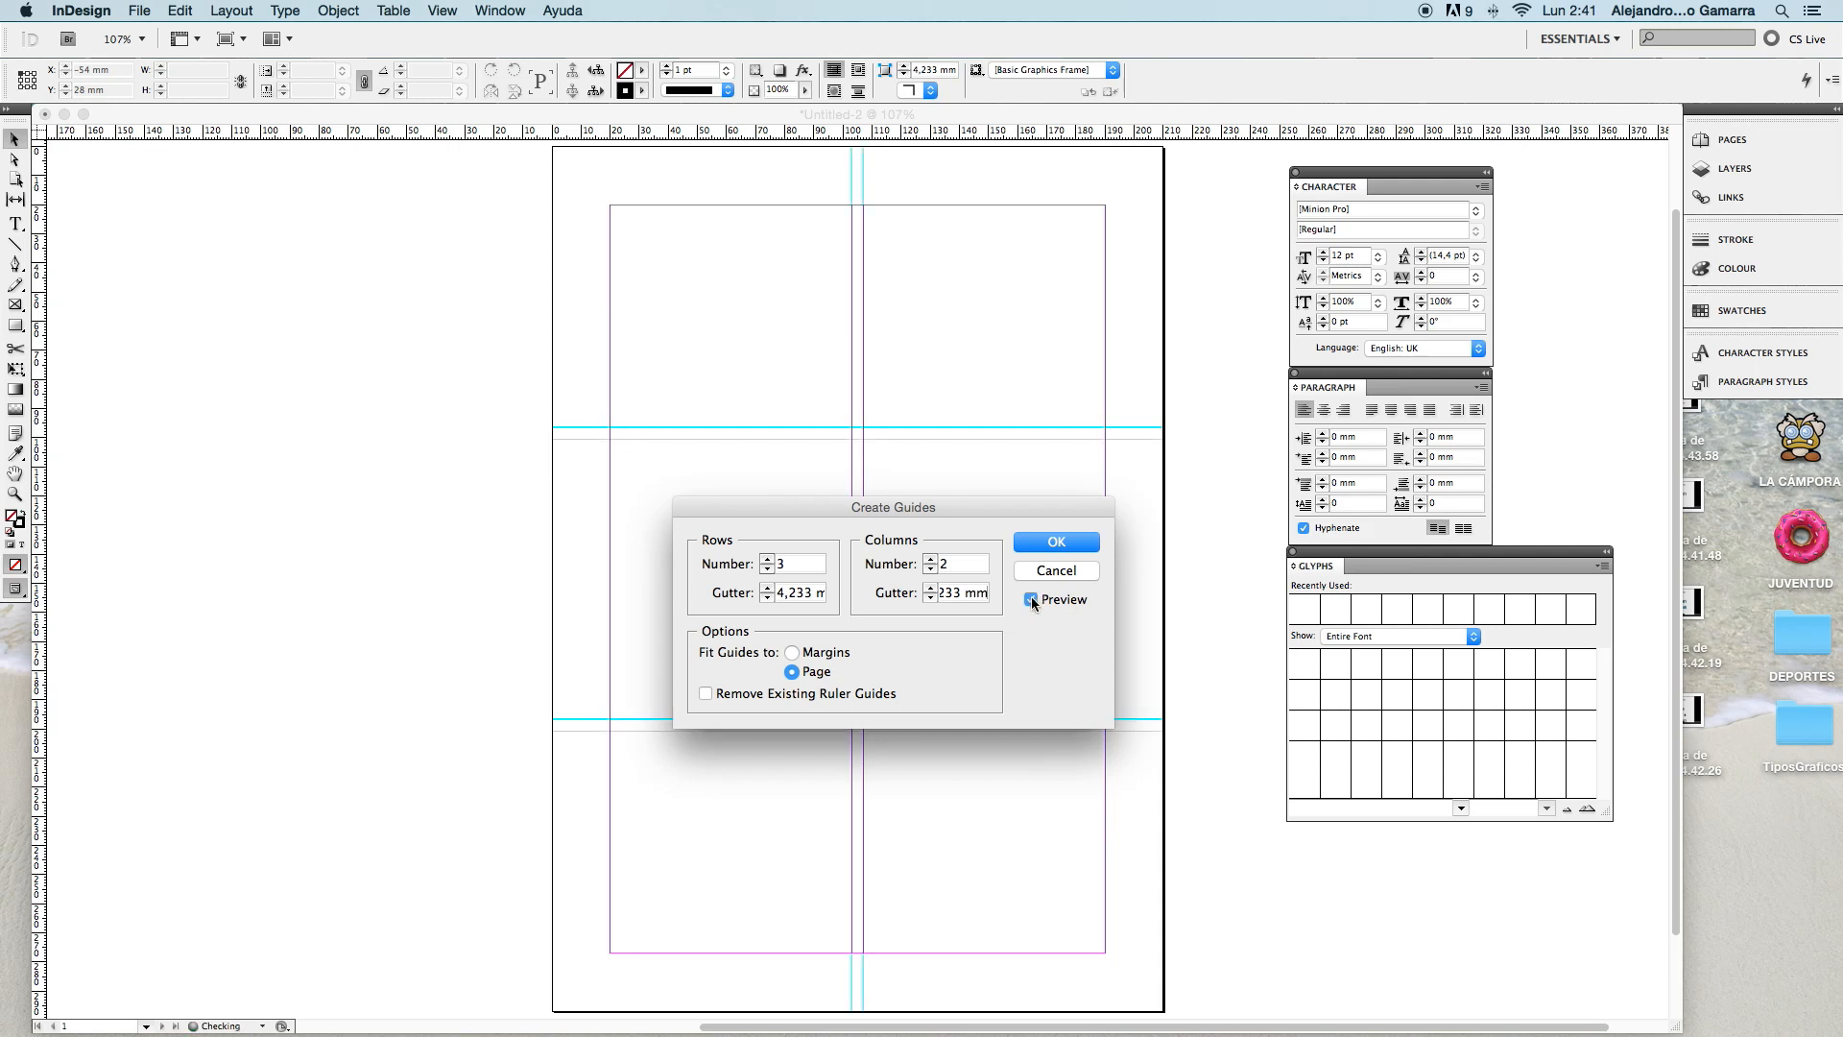
- Try a guide layout of 5 rows and 3 columns on the page, and discard the guides
drag(908, 506, 907, 765)
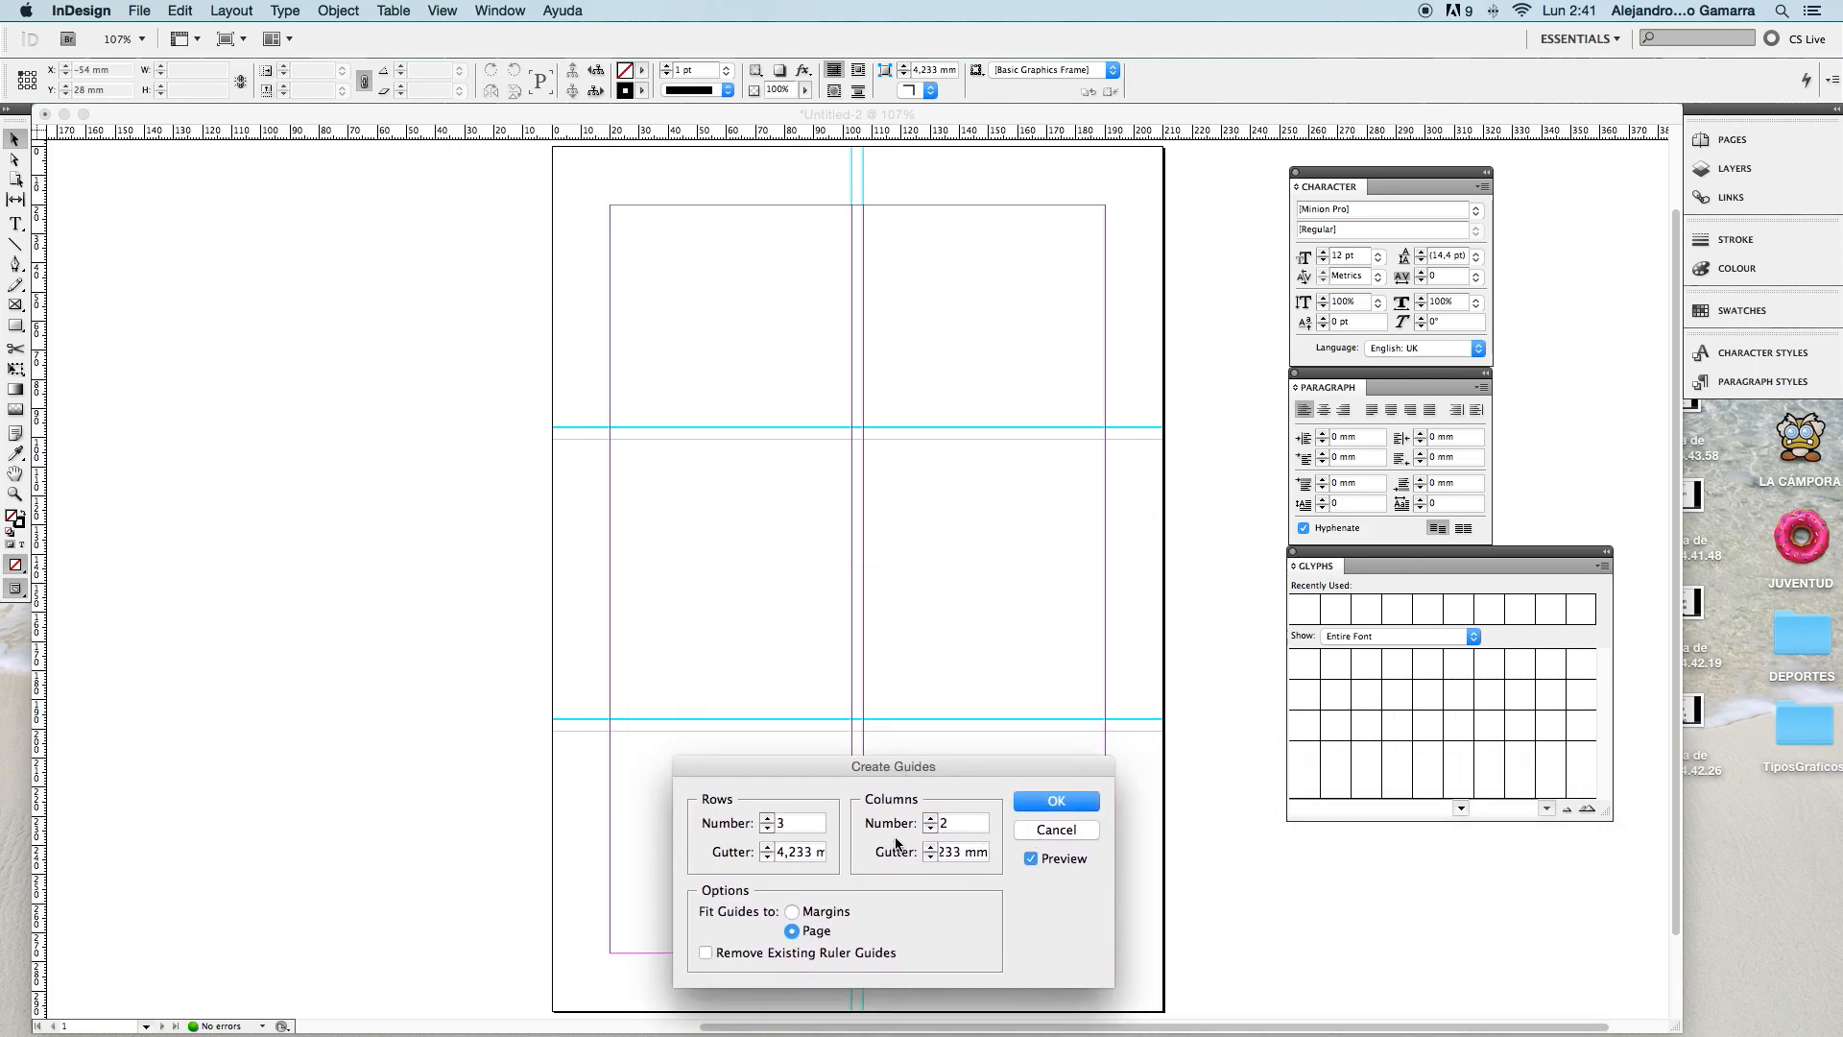
click(930, 819)
click(930, 819)
click(930, 818)
click(930, 832)
click(931, 832)
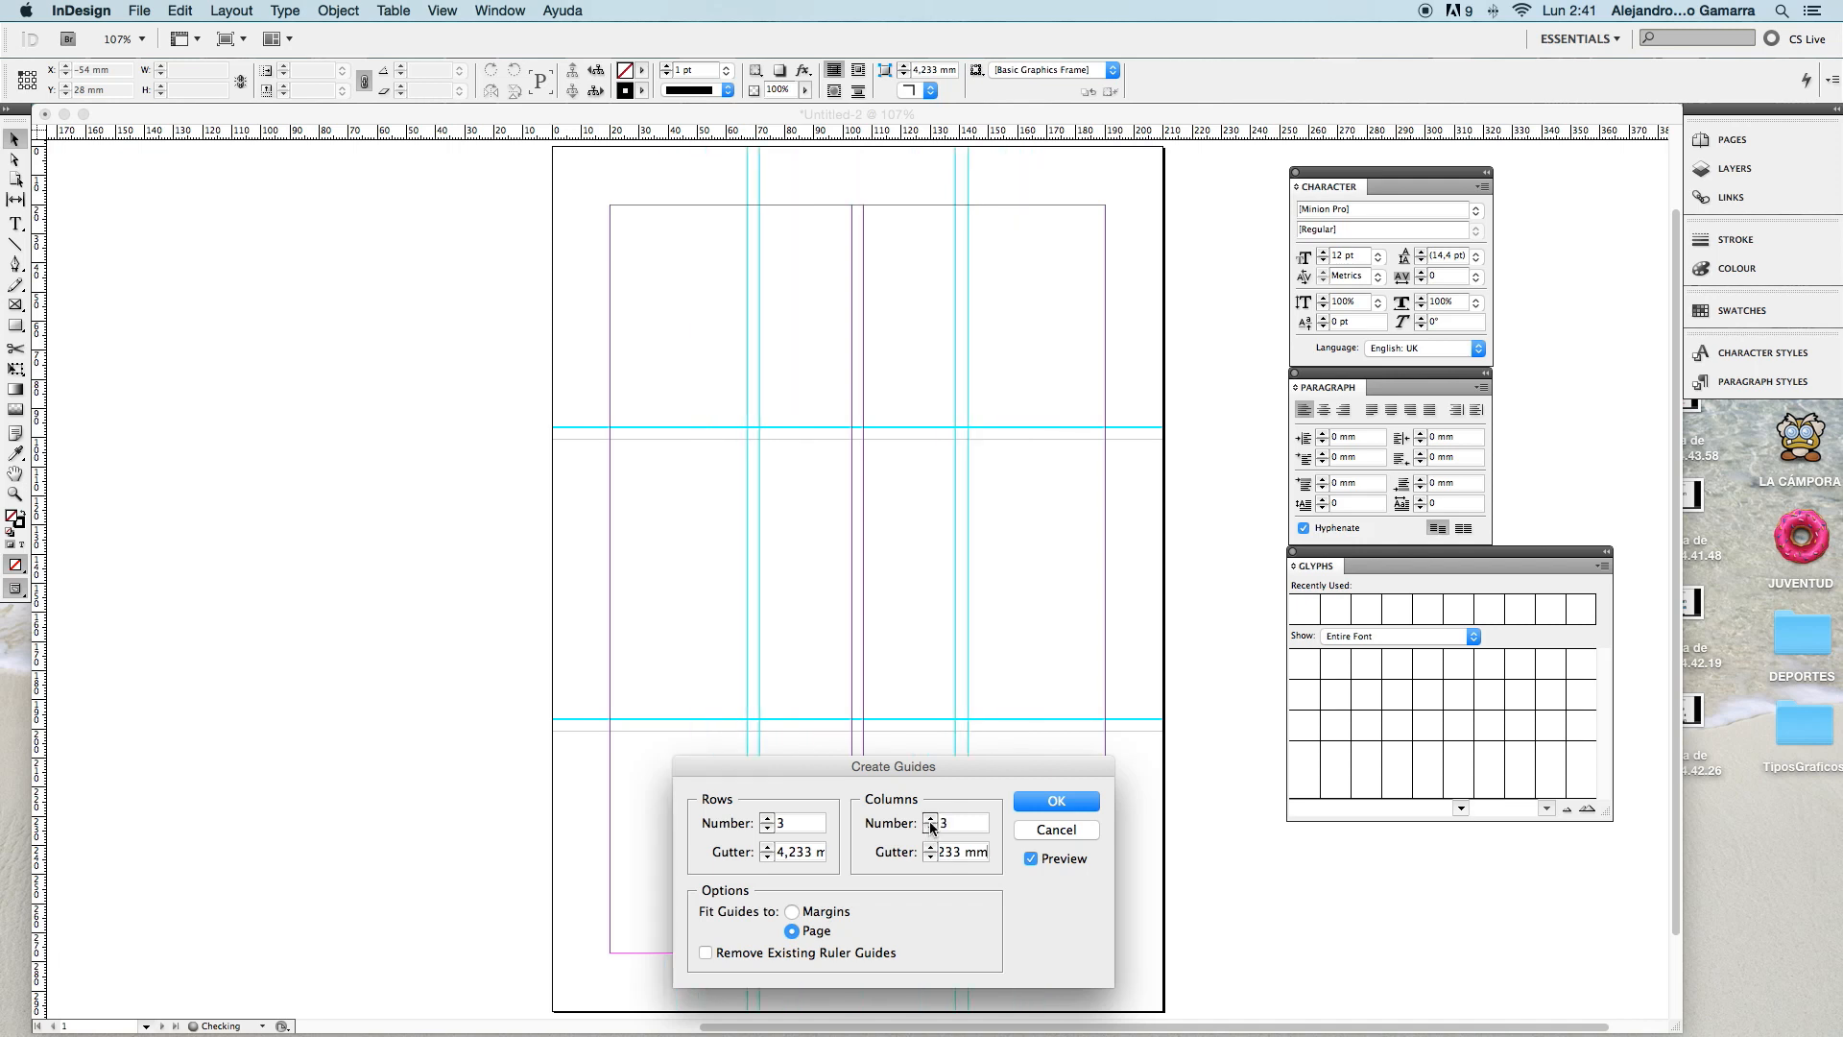
click(767, 817)
click(767, 818)
click(767, 818)
click(769, 827)
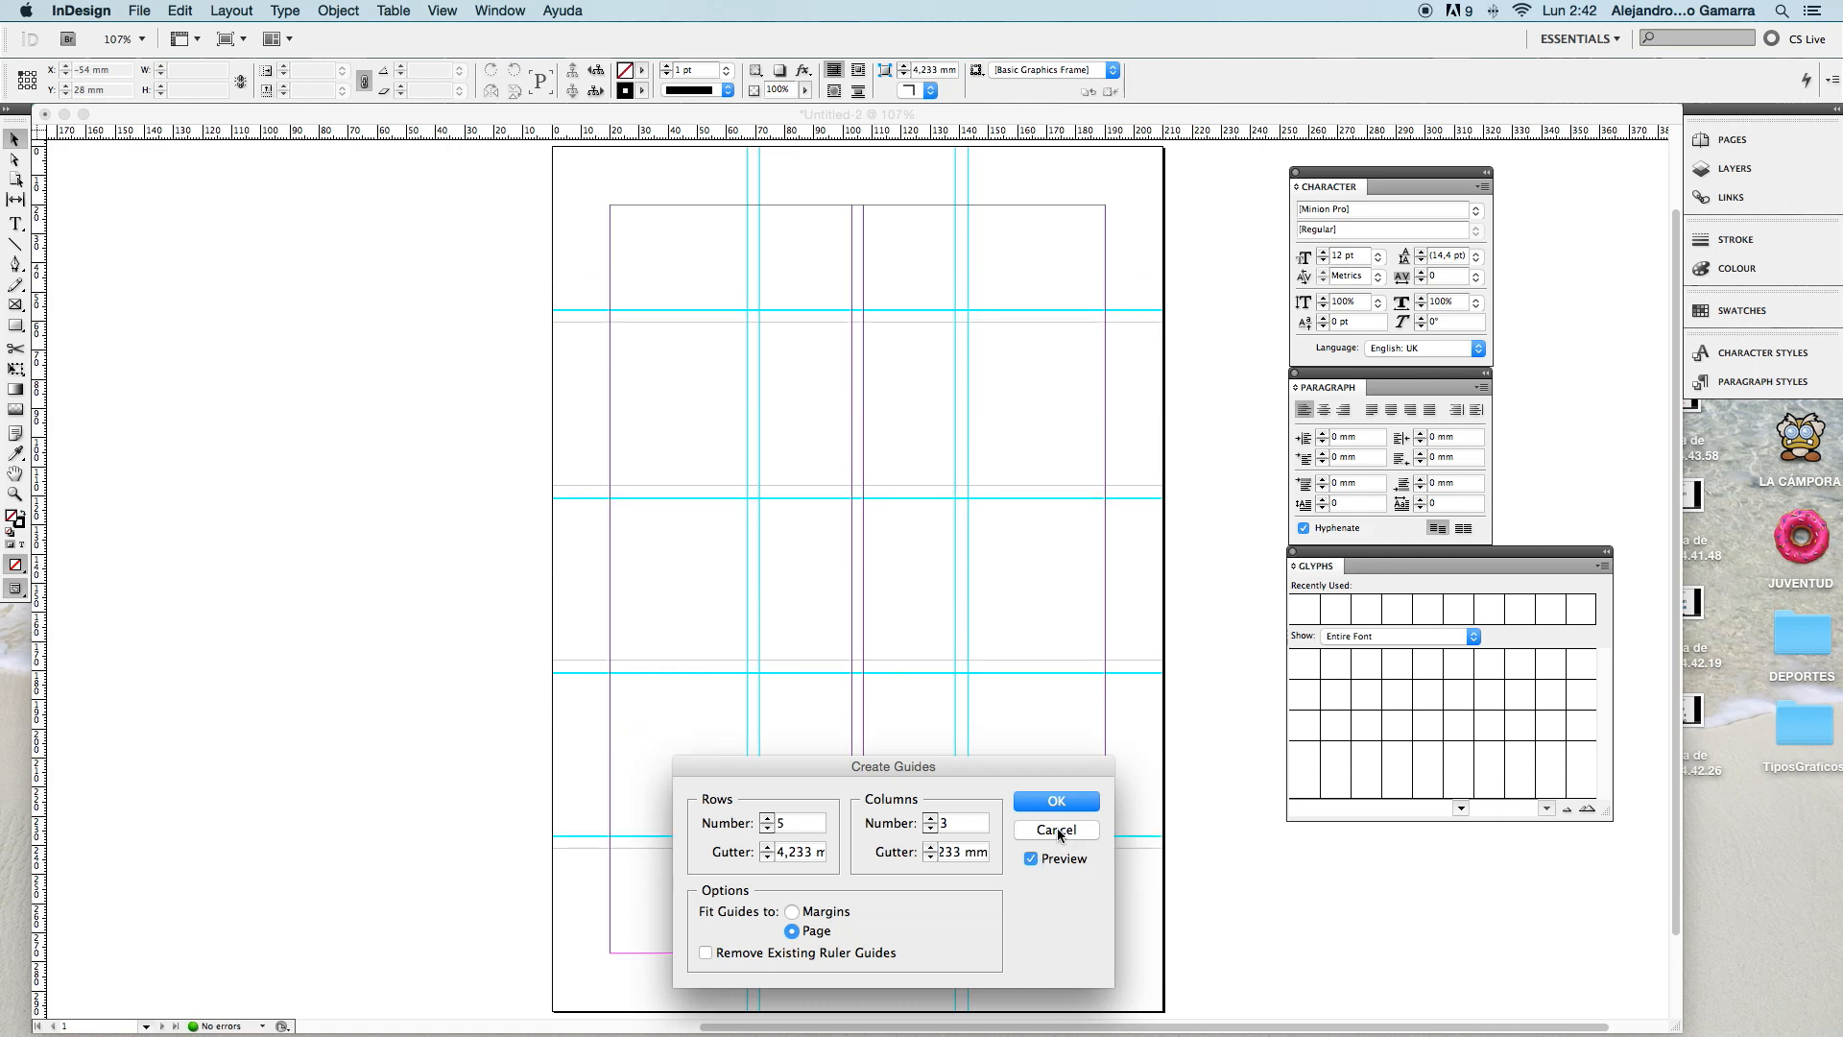
click(1057, 829)
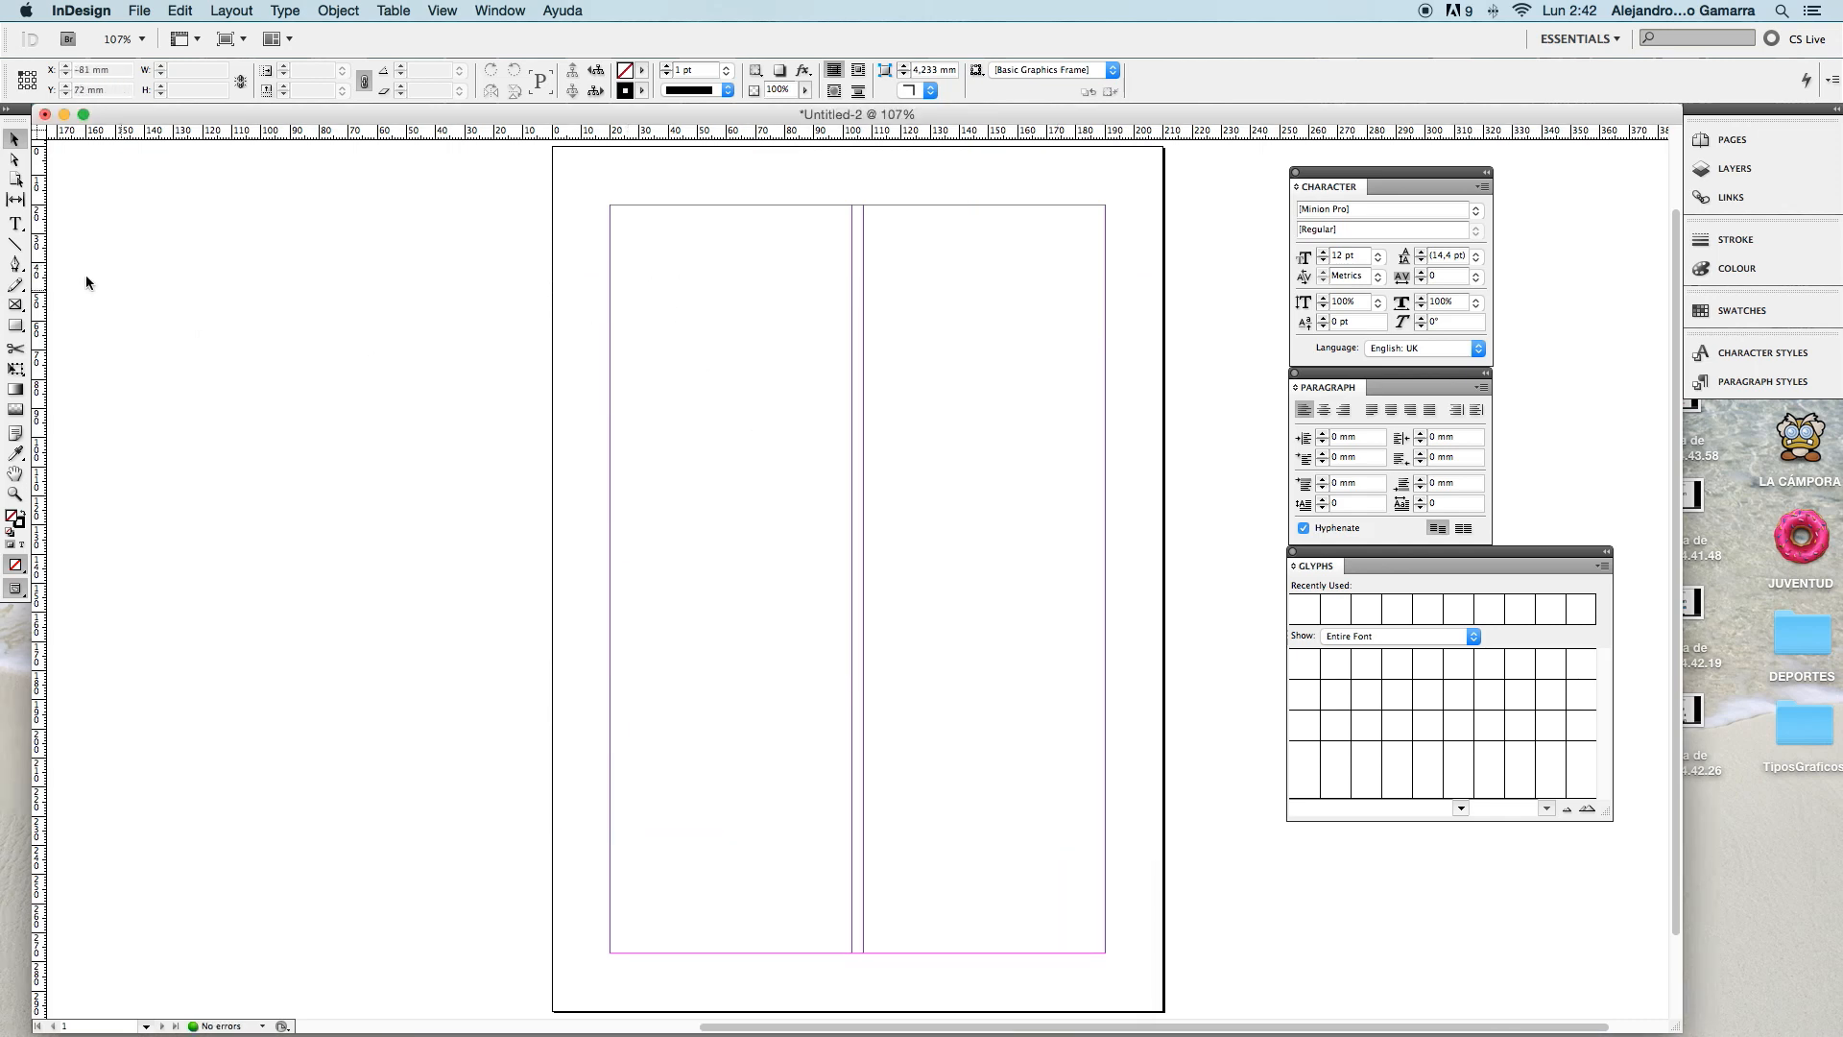
- Draw a text frame about 83 by 162 mm in the first column and paste the copied lorem ipsum text into it
click(20, 226)
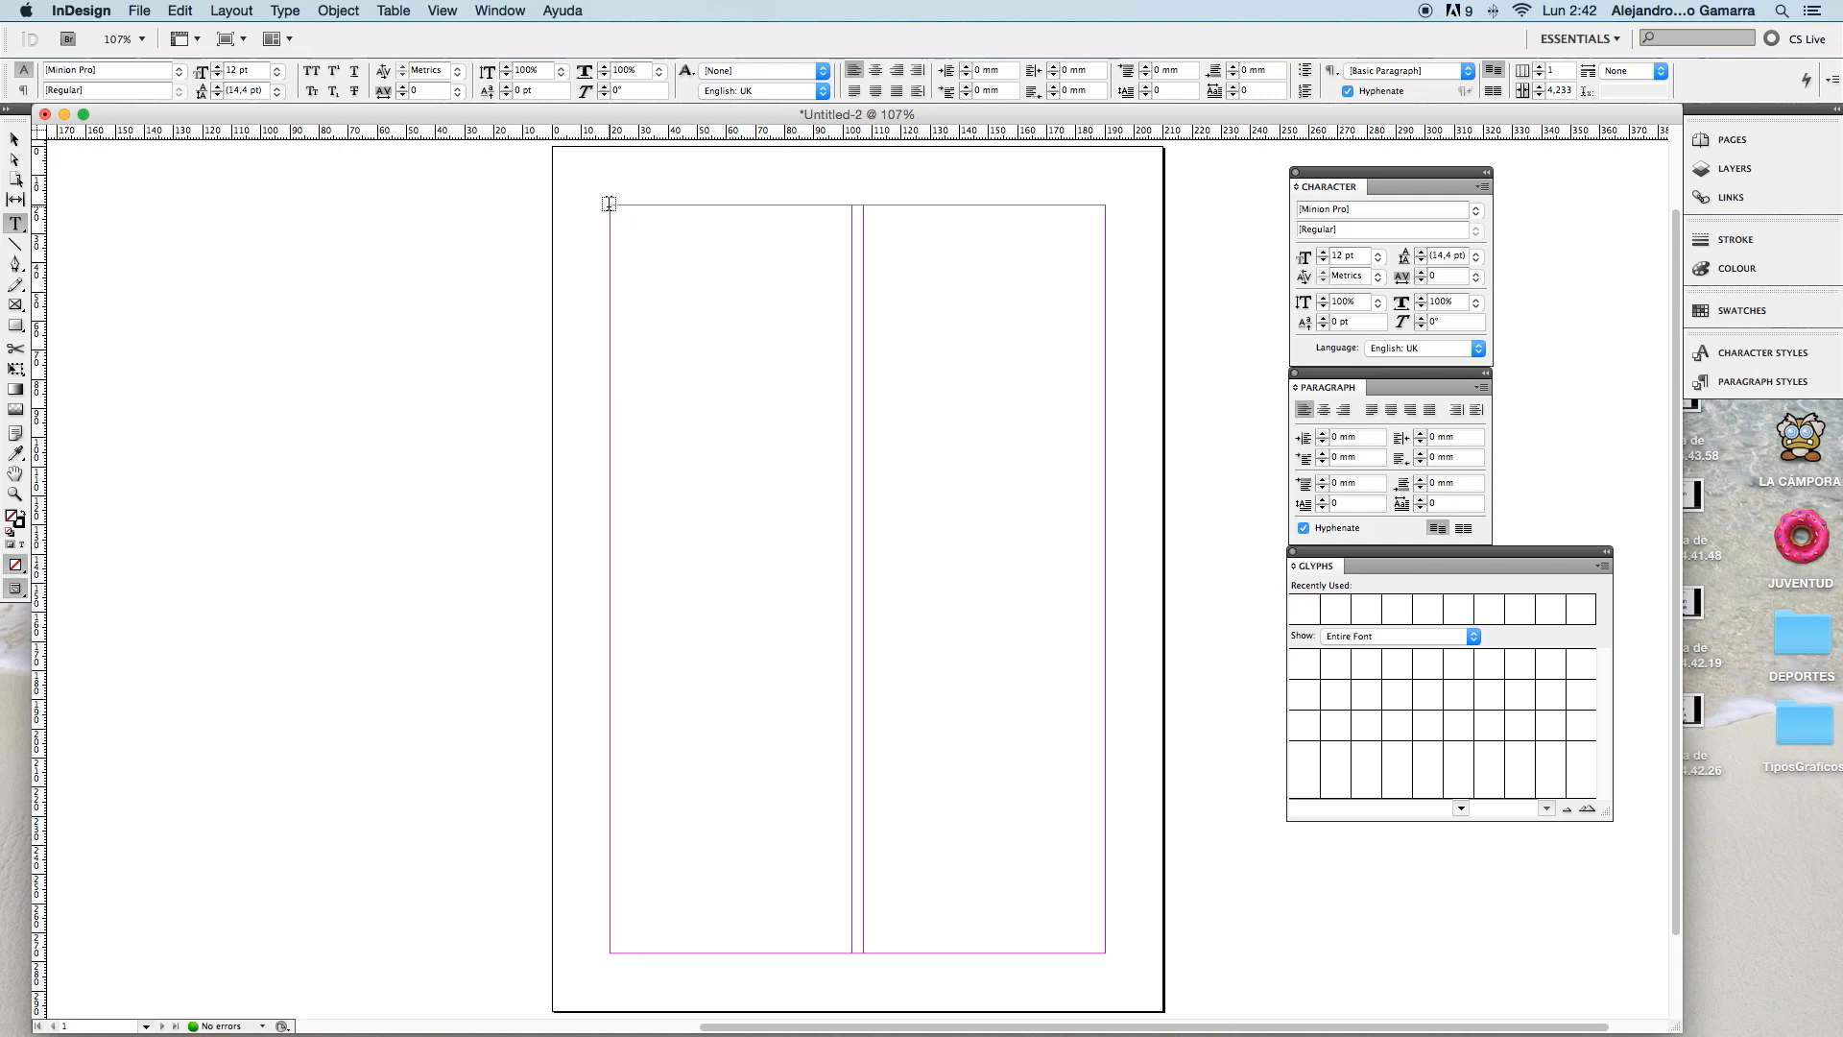
drag(610, 203, 850, 679)
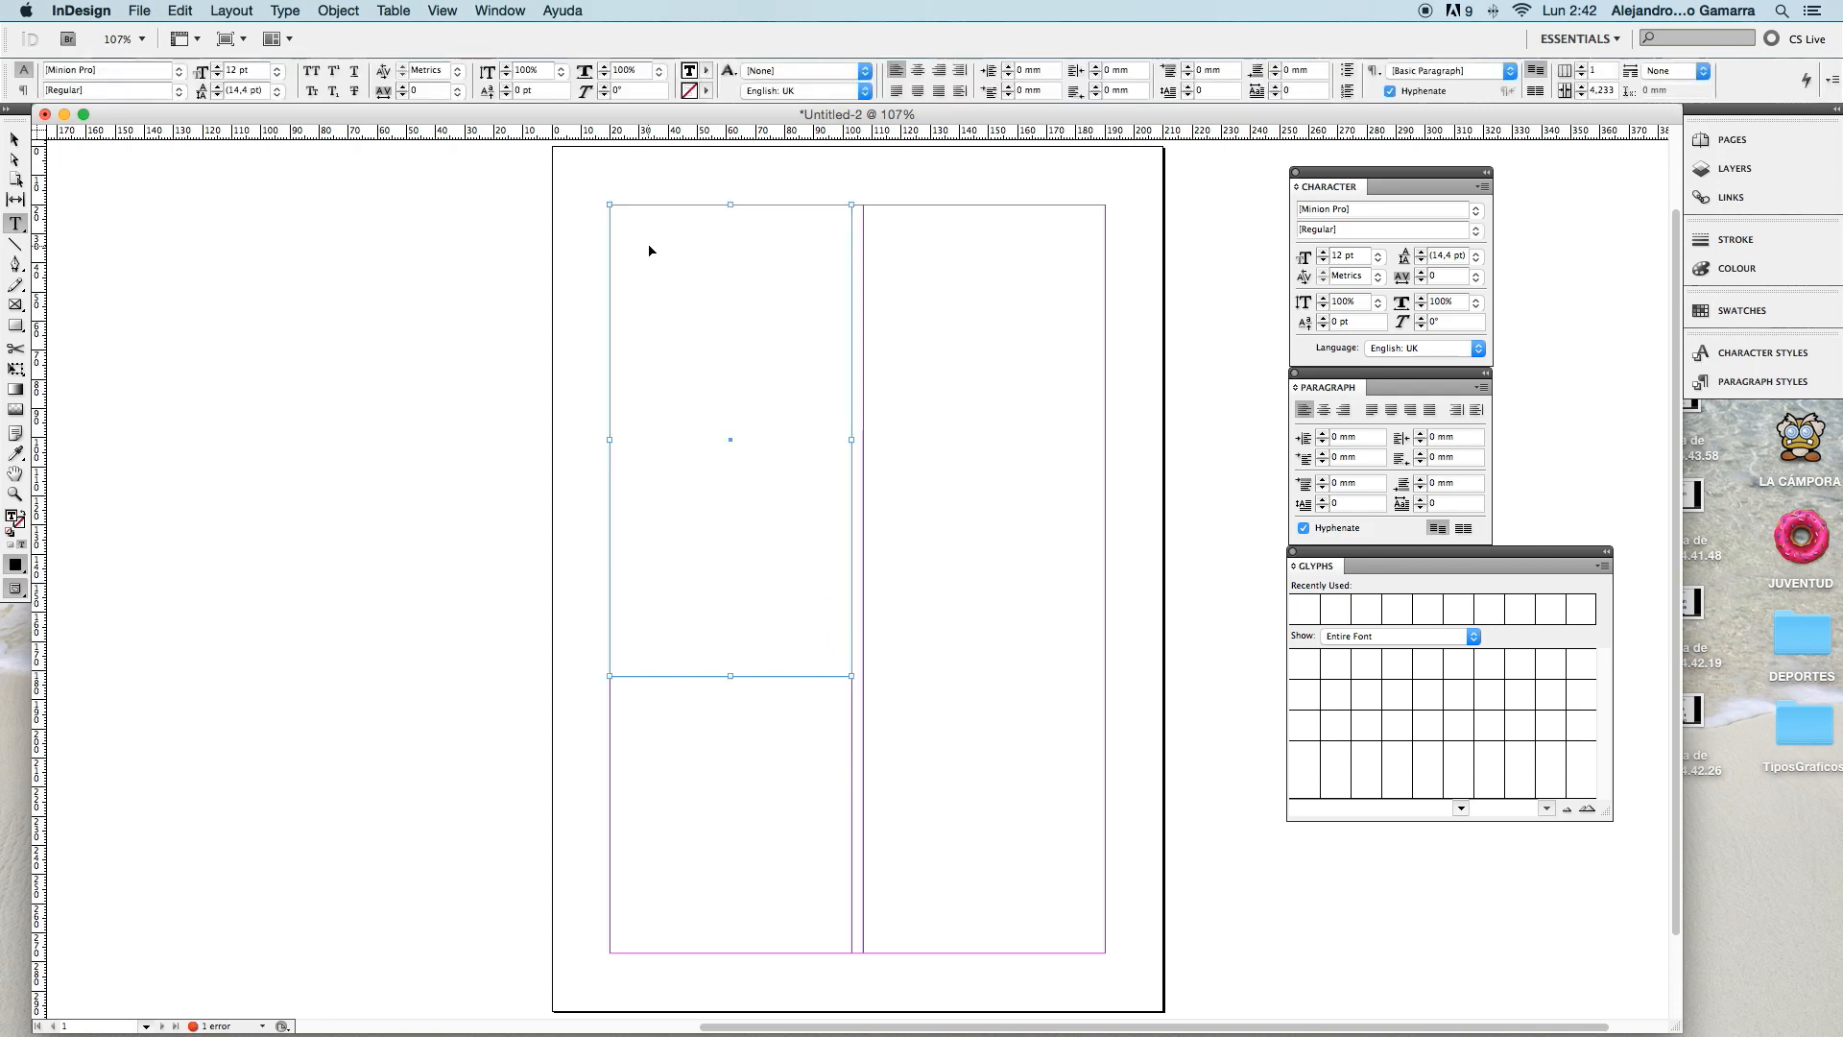
key(super+v)
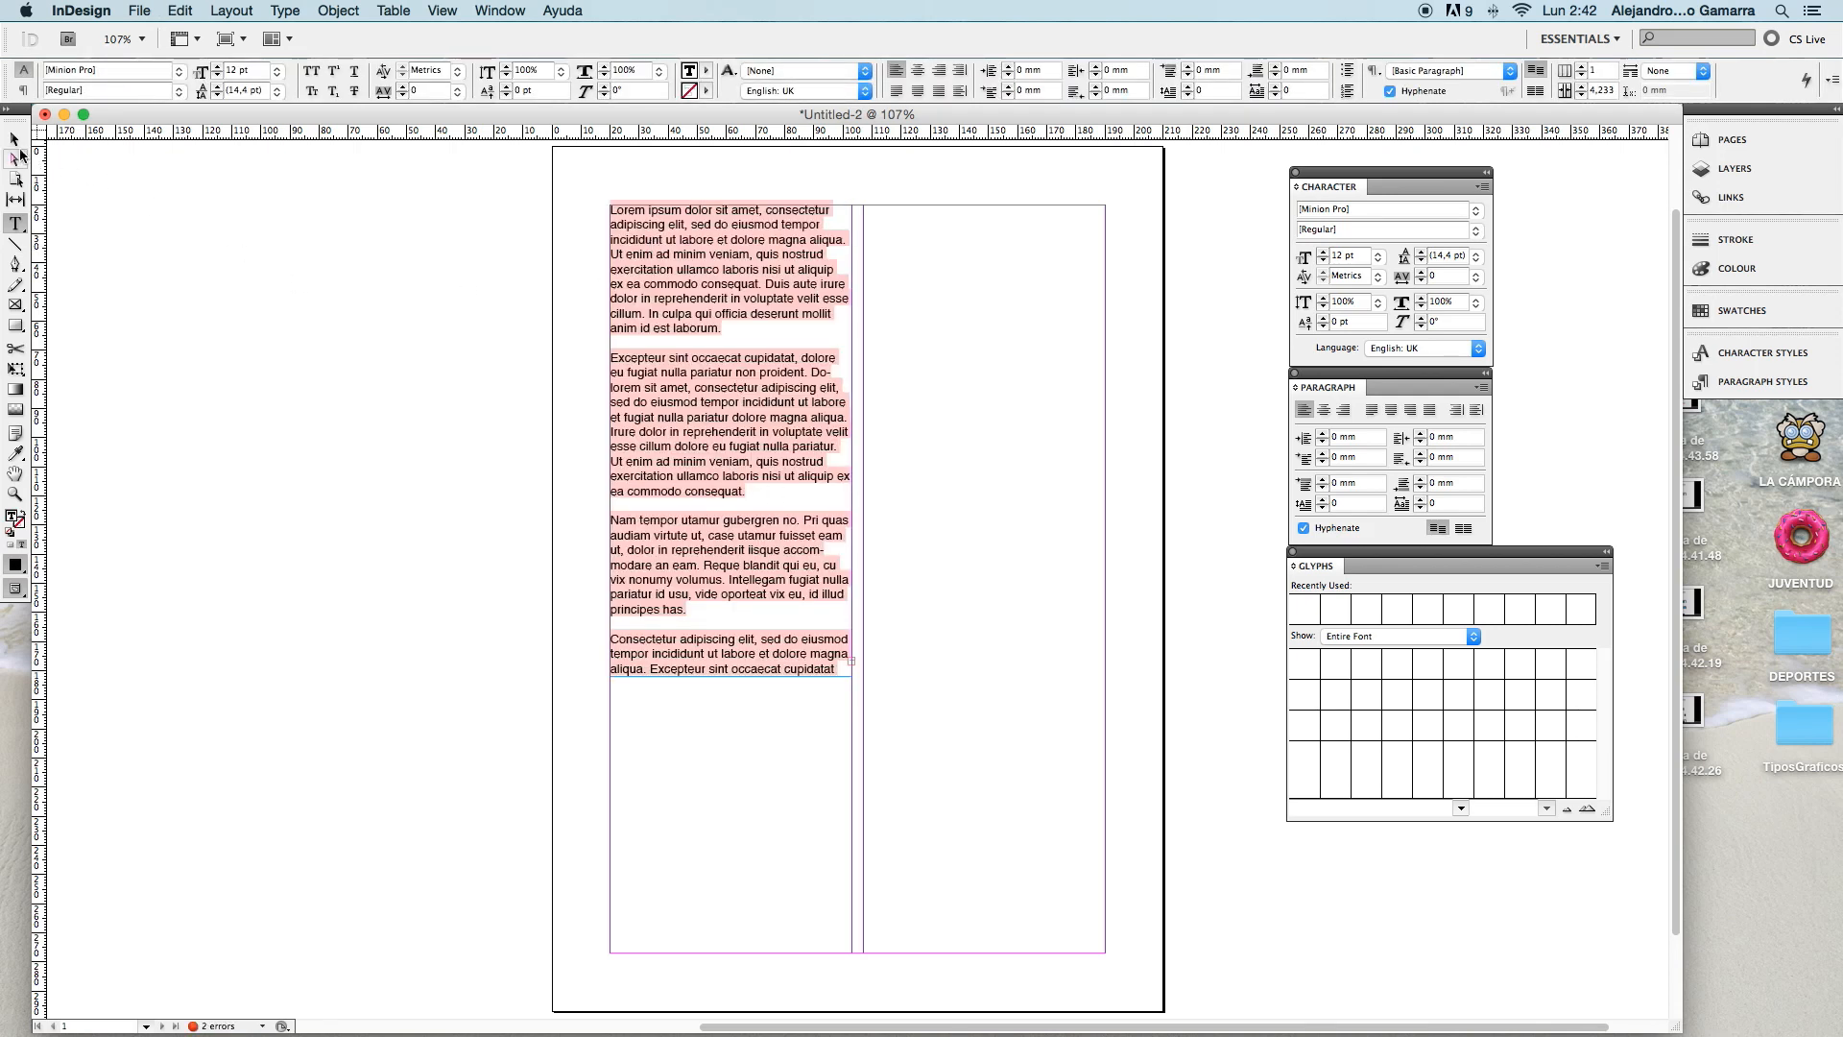
click(15, 141)
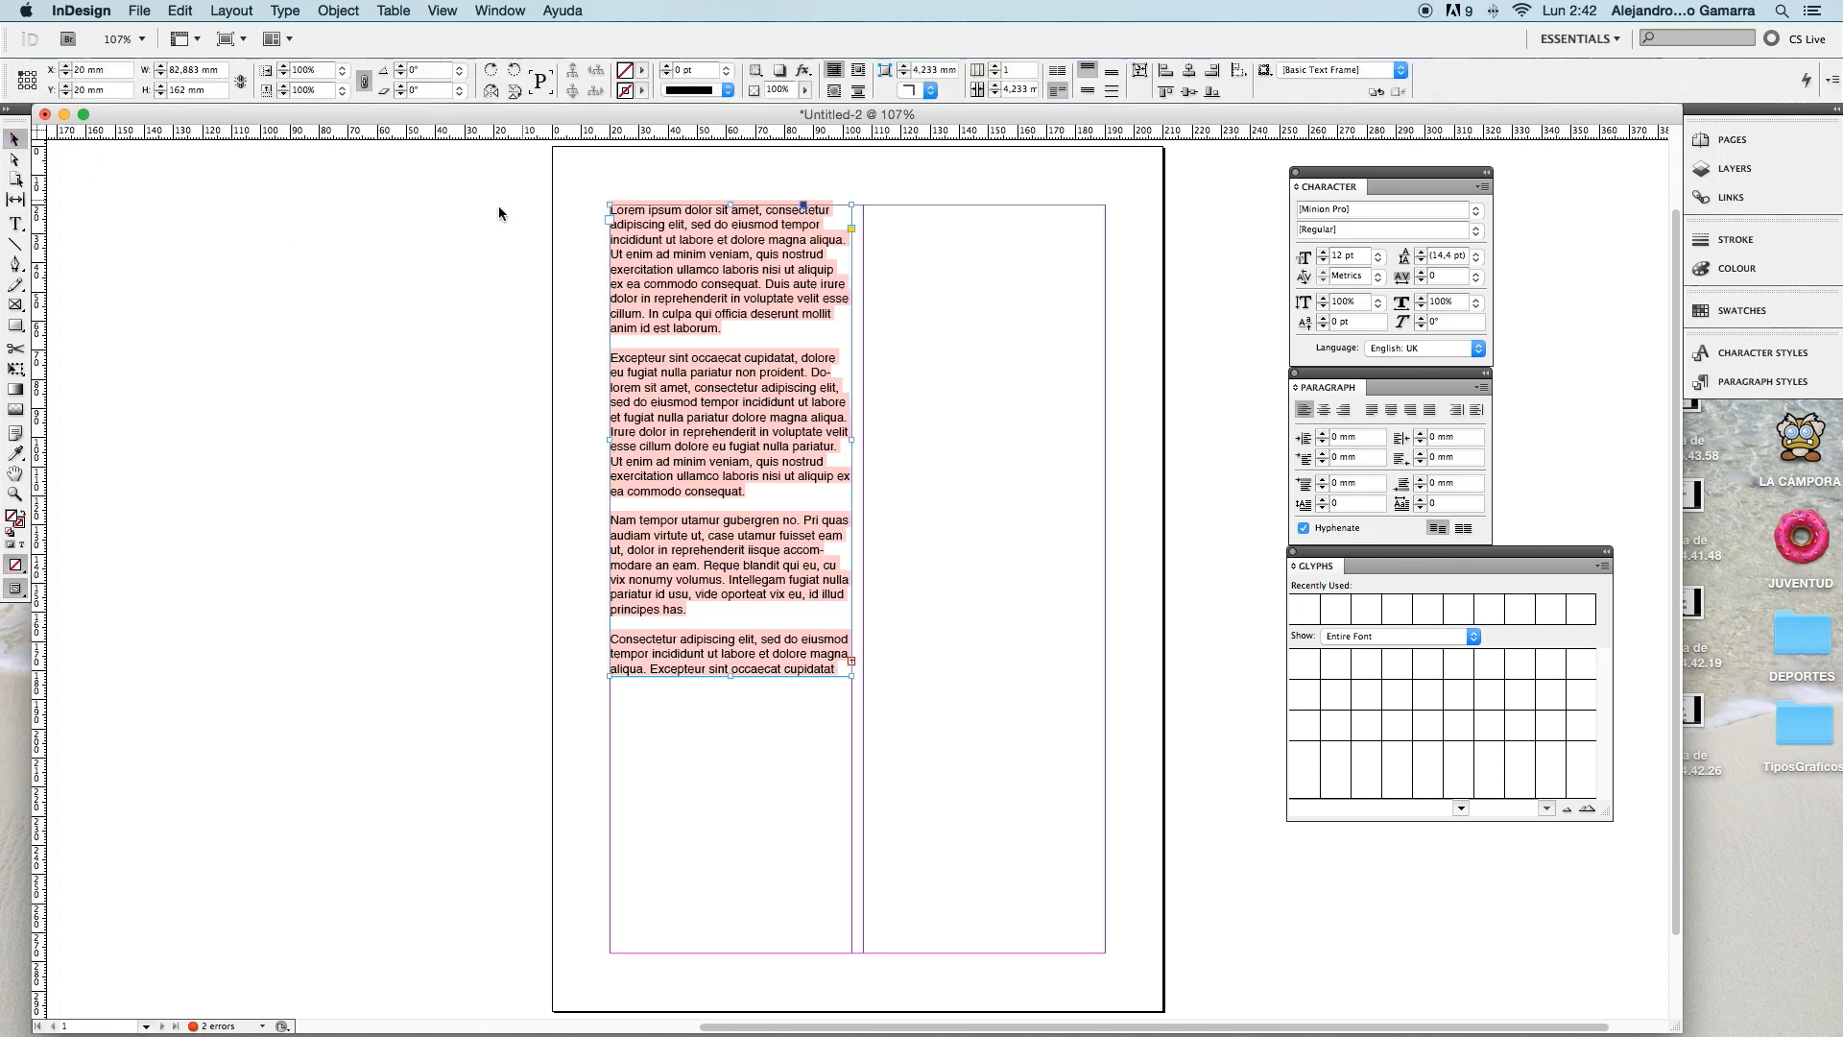
- Extend the text frame downward within the first column to a height of about 237 mm
click(471, 217)
key(t)
drag(613, 210, 835, 593)
click(841, 665)
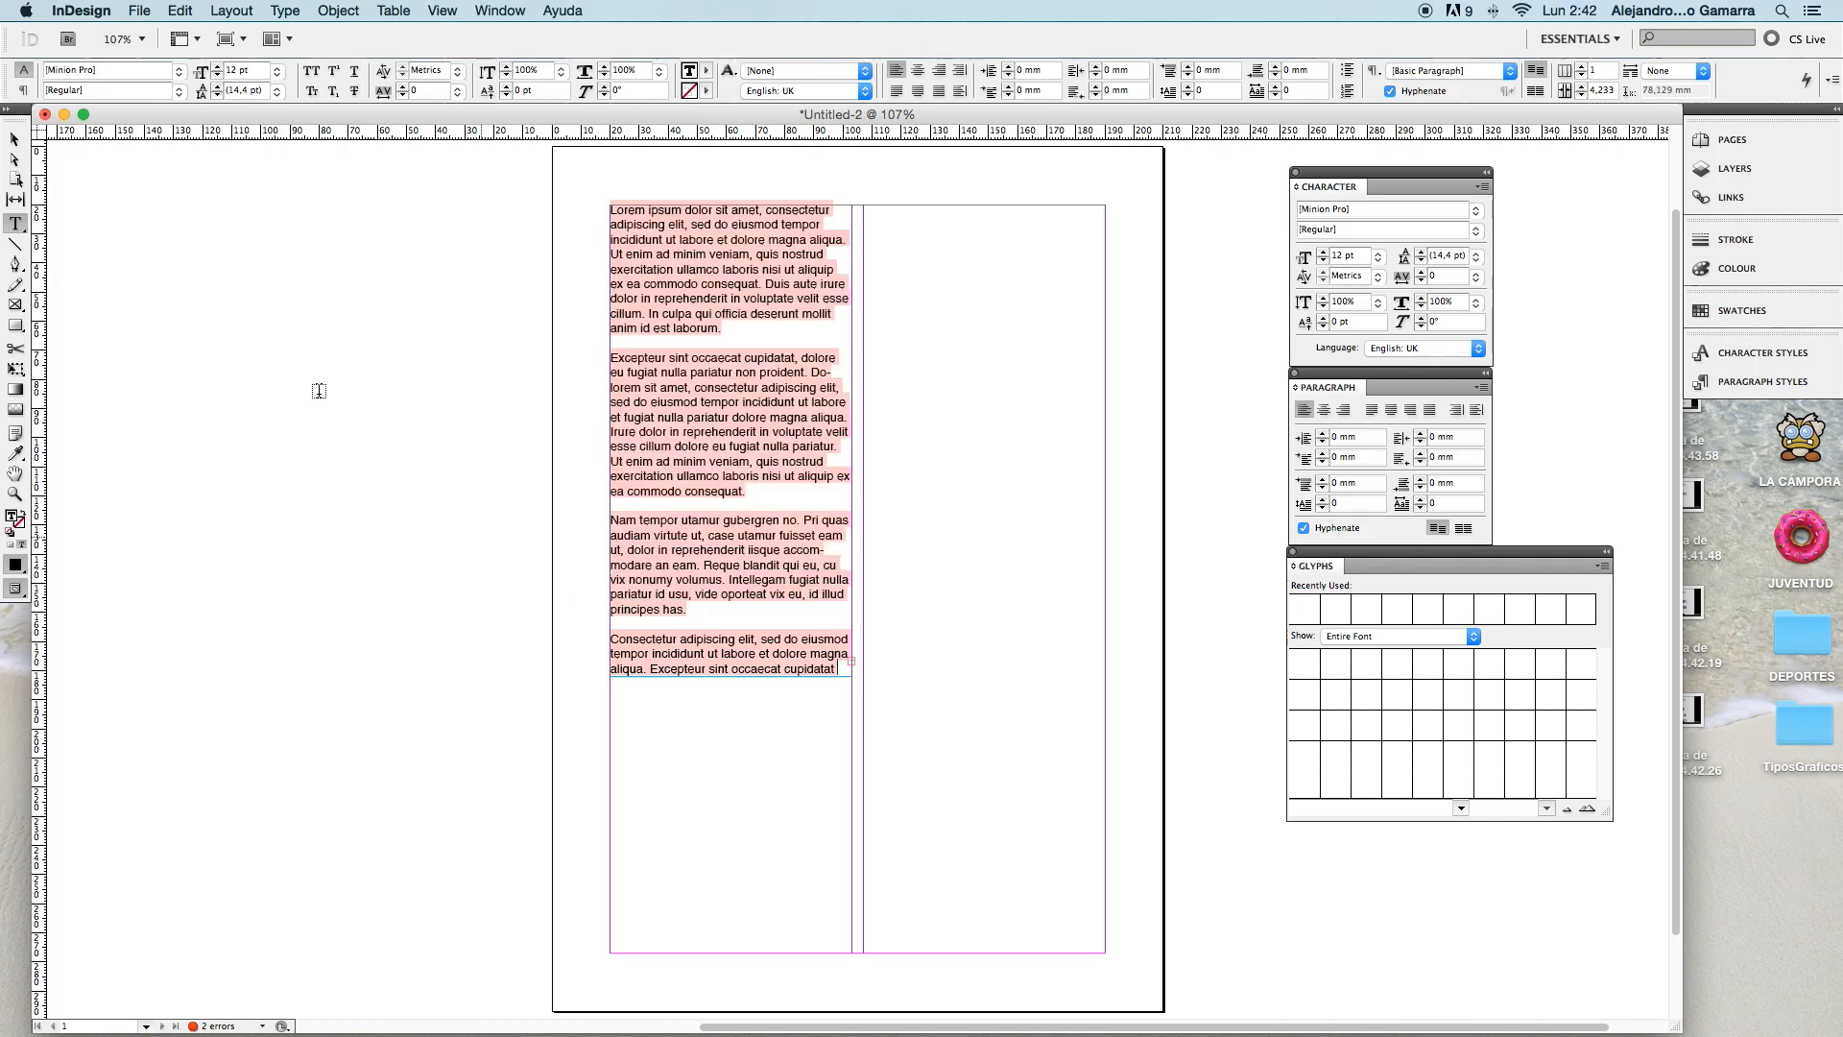
click(14, 139)
drag(730, 677, 765, 894)
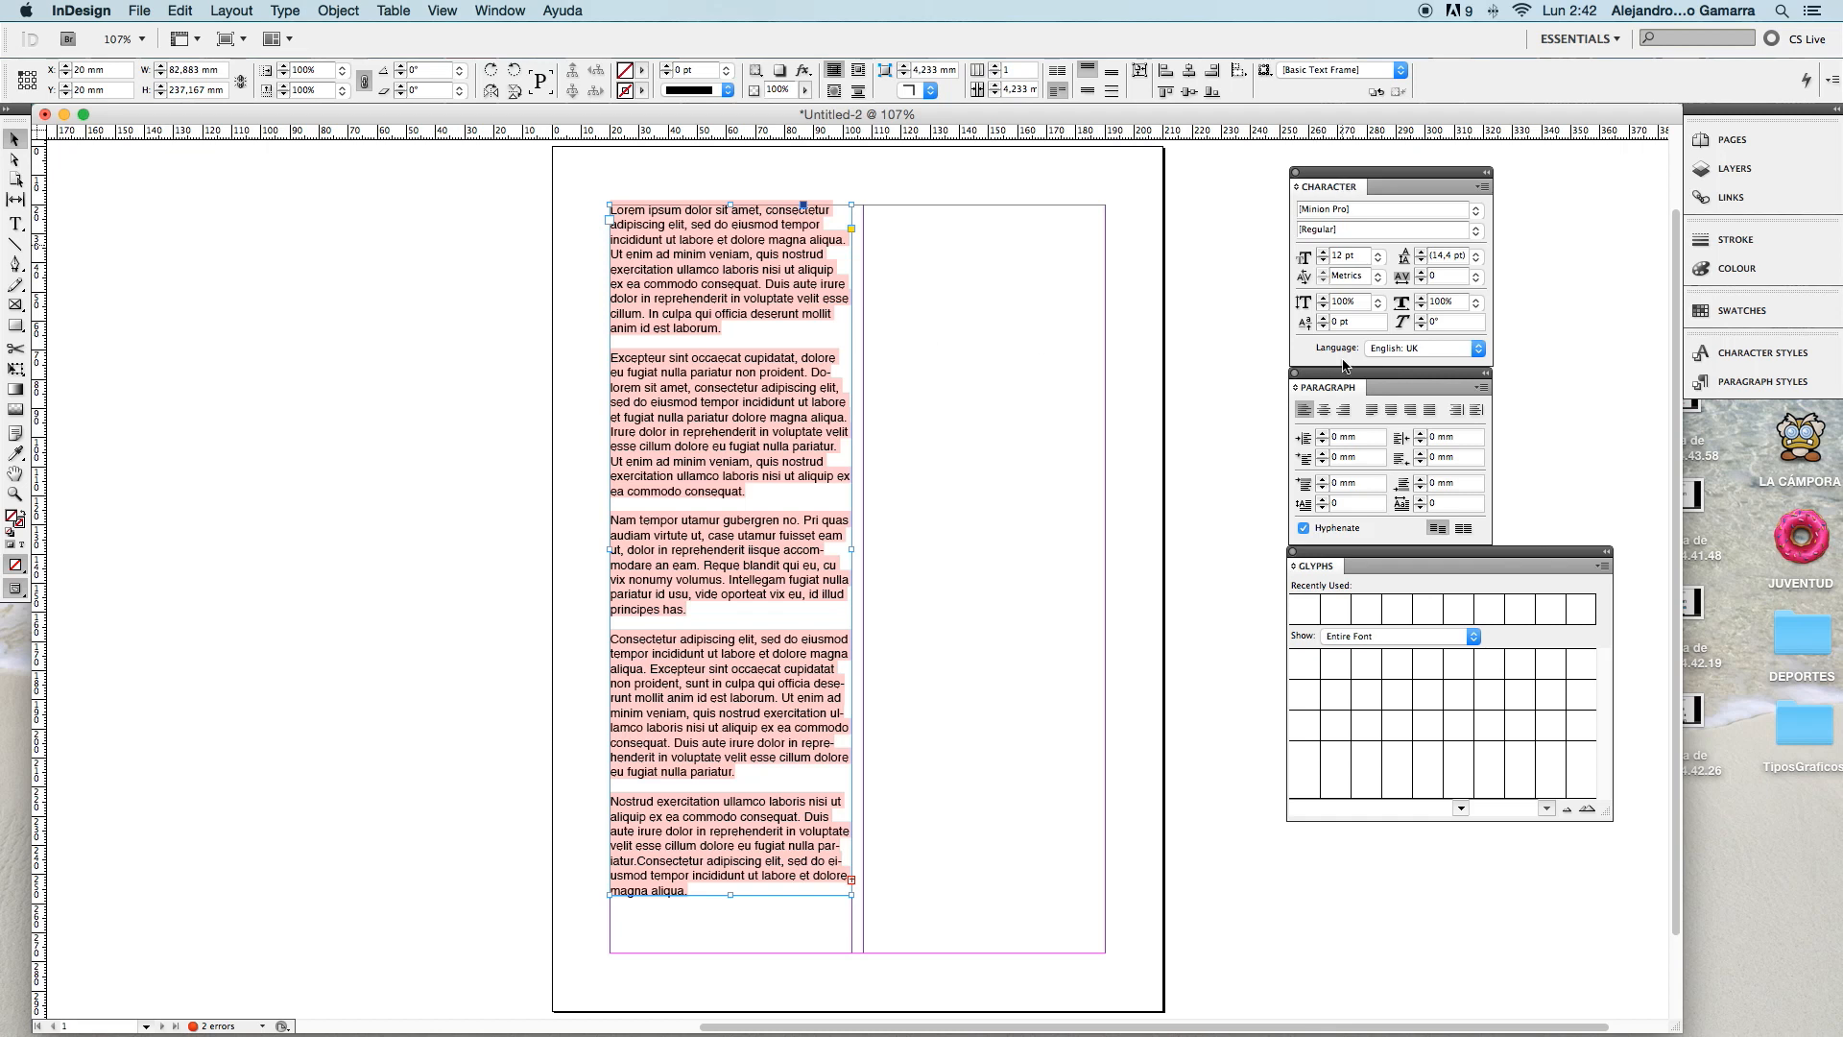
click(443, 10)
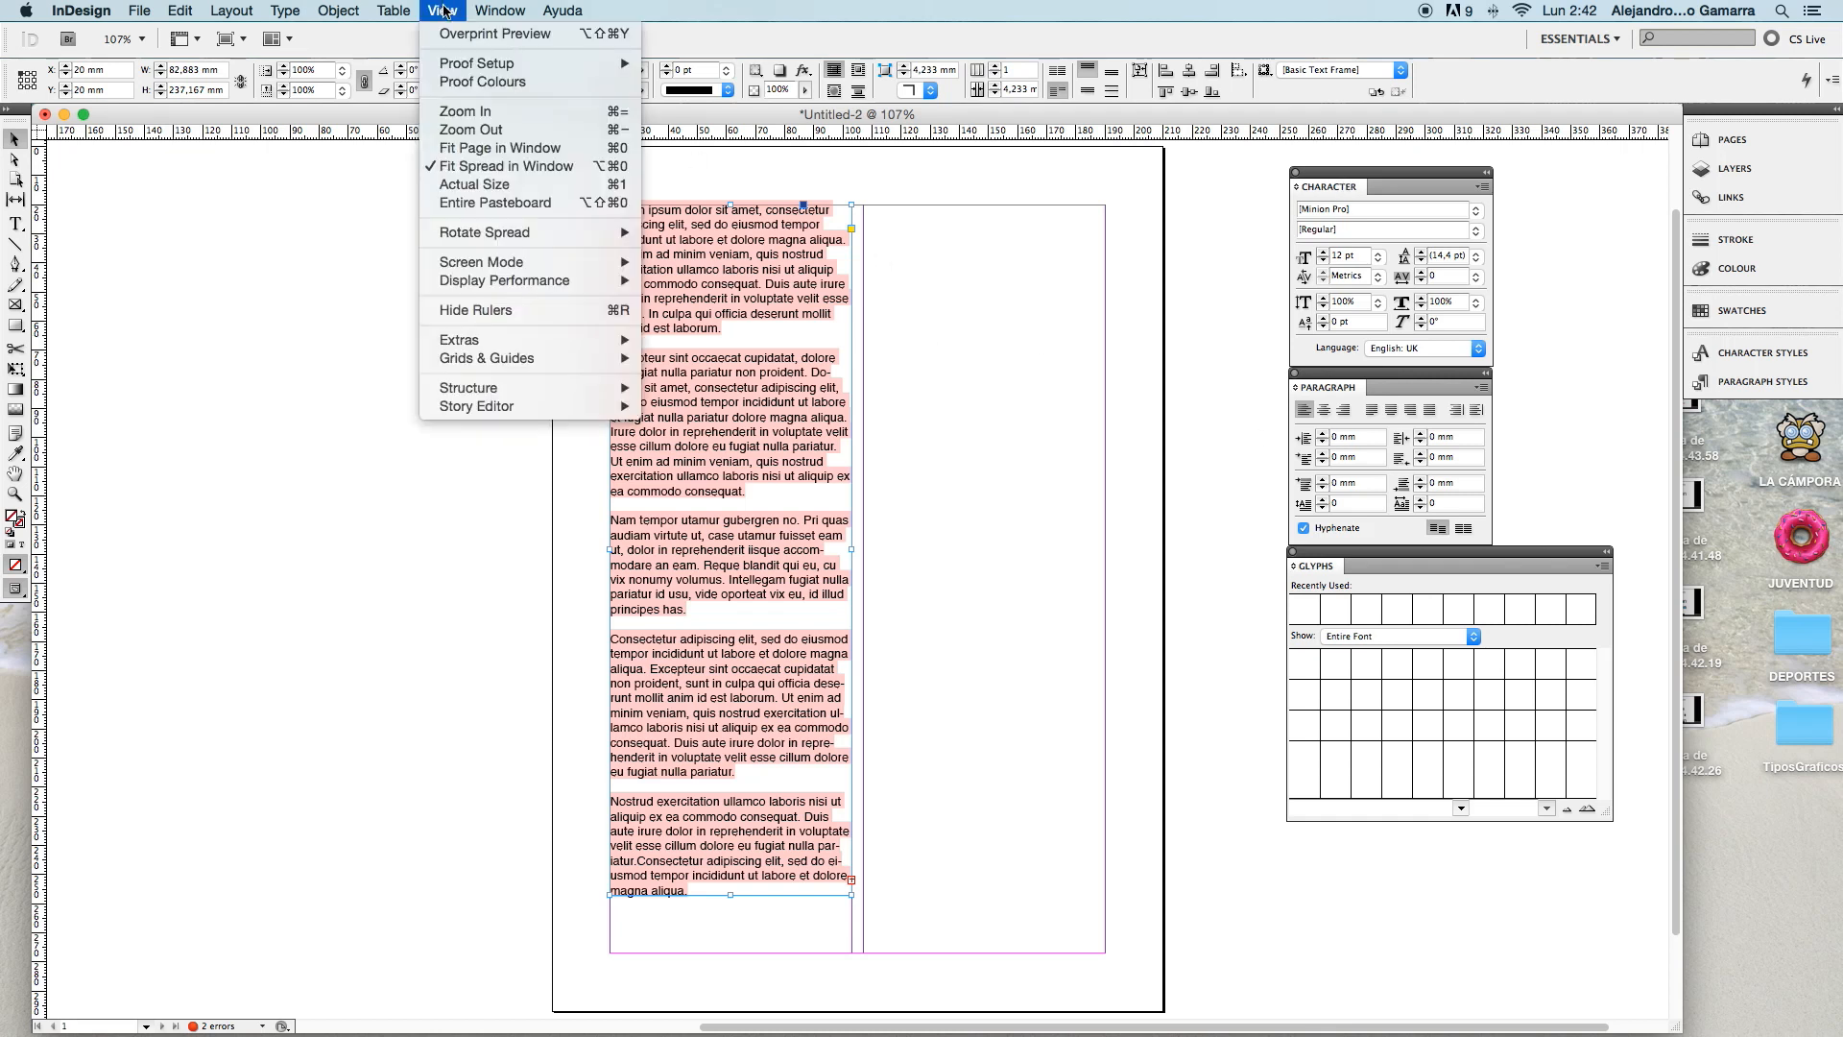
mouse_move(477, 11)
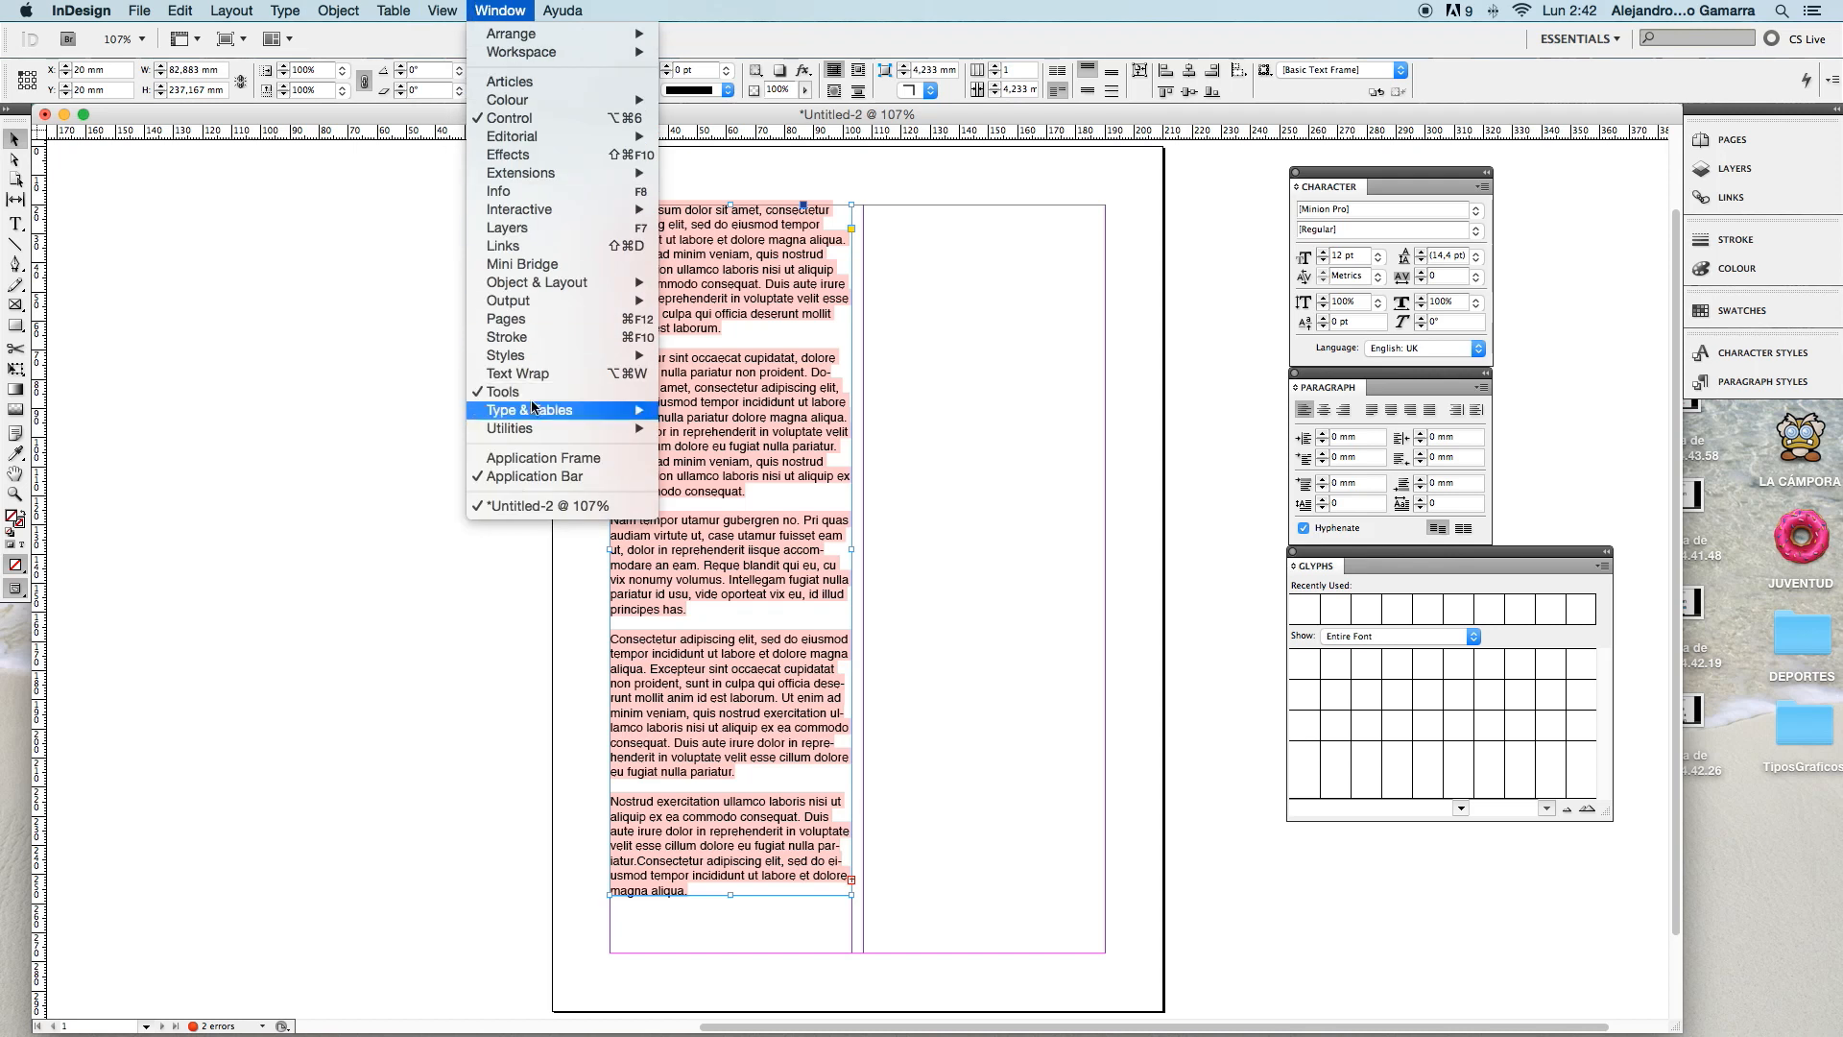
mouse_move(572, 411)
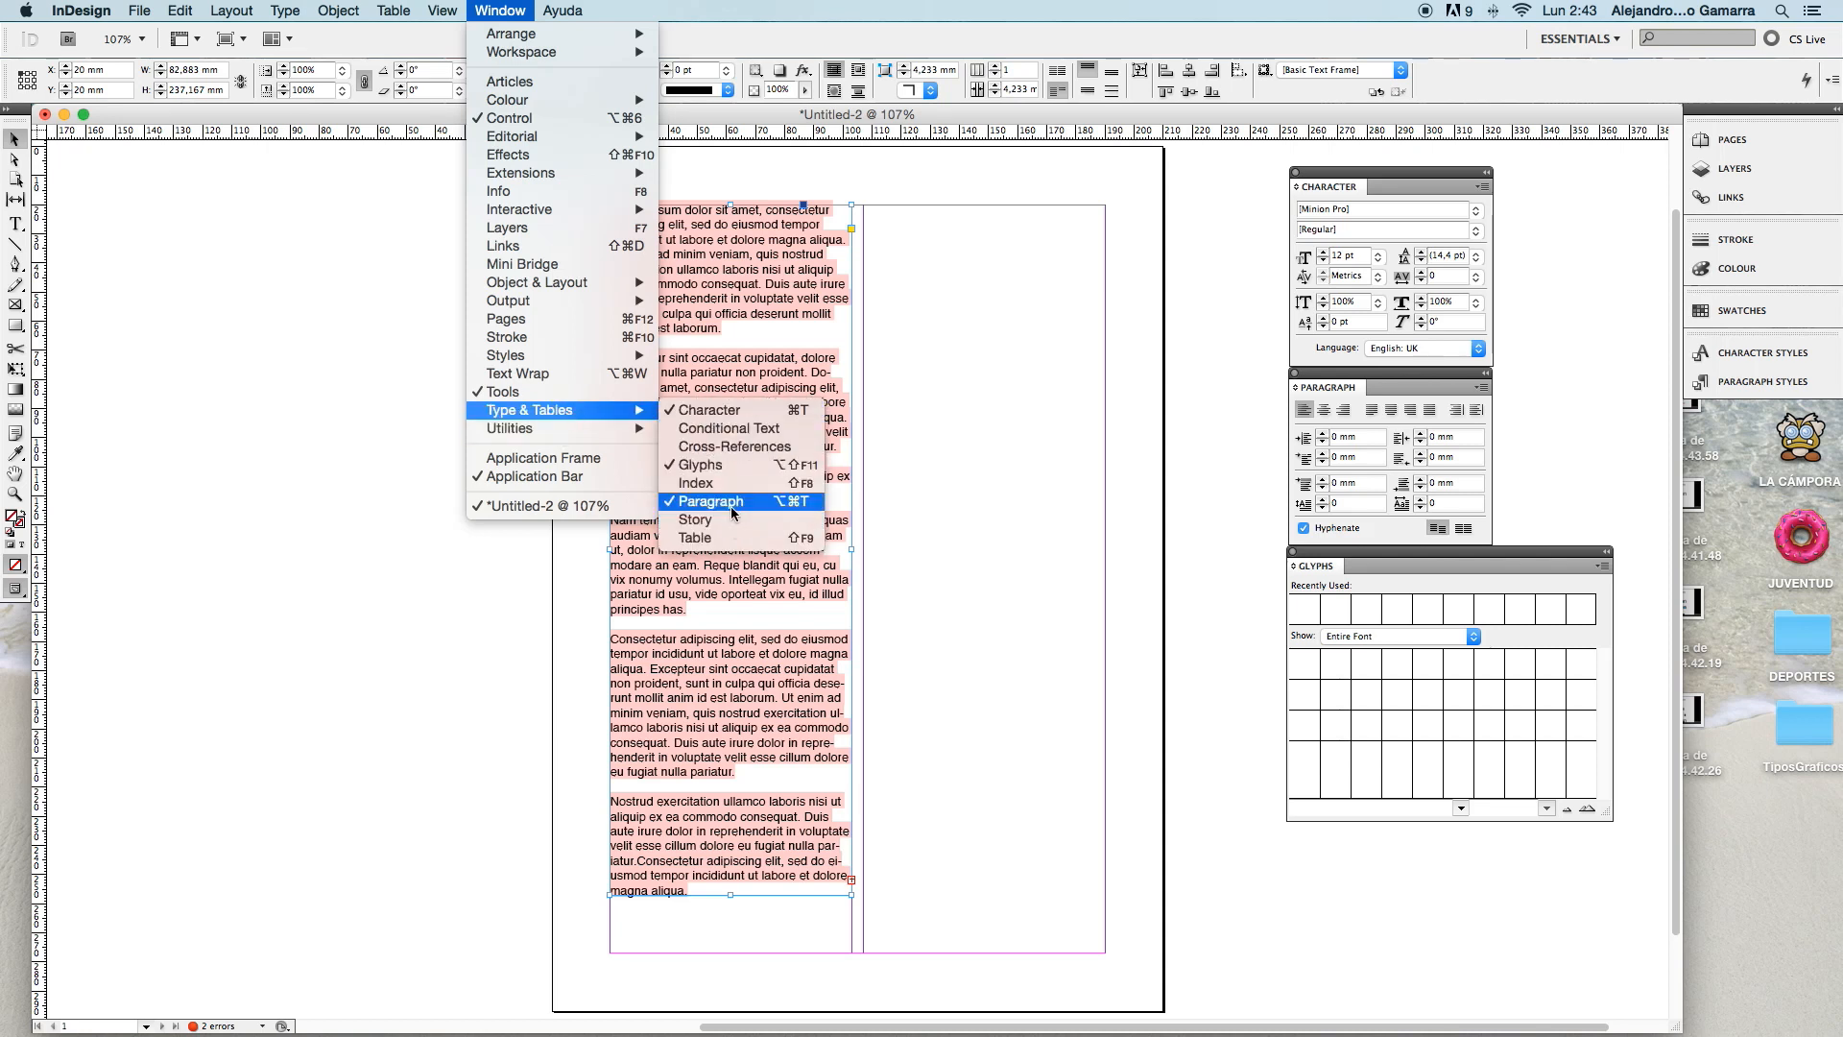
click(902, 176)
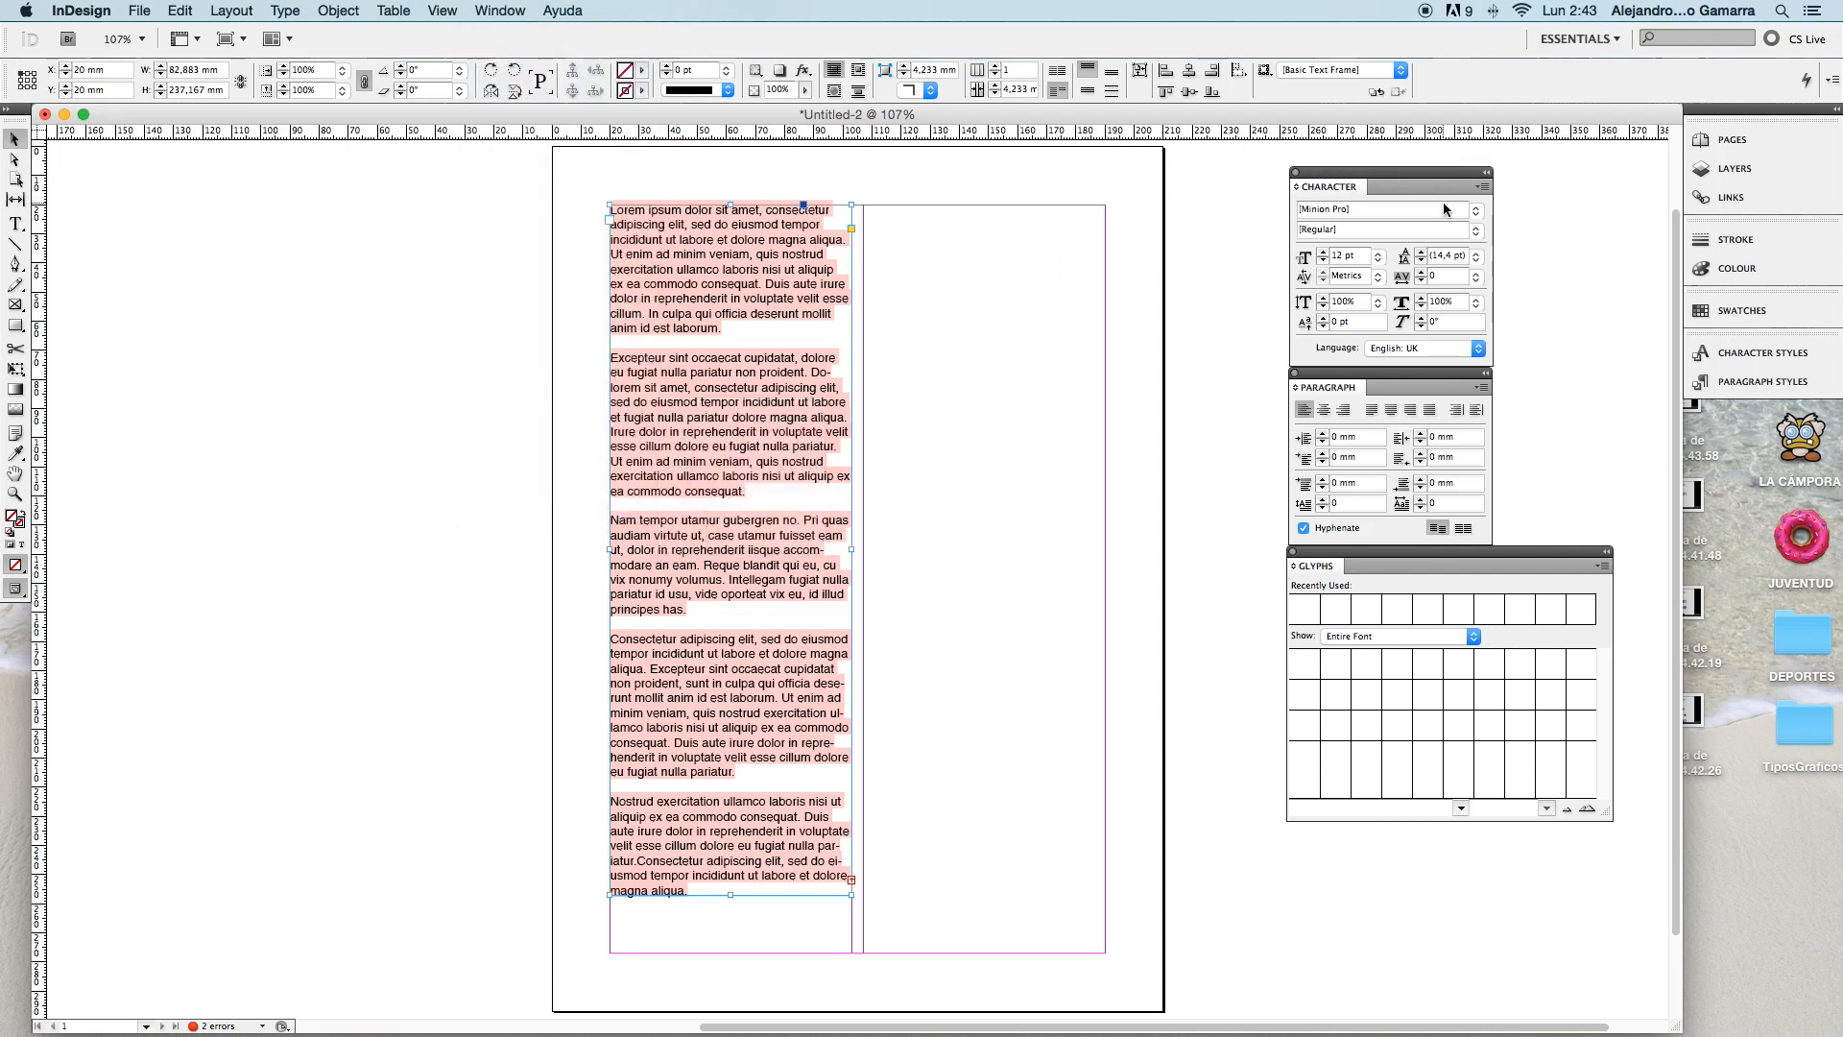
click(15, 225)
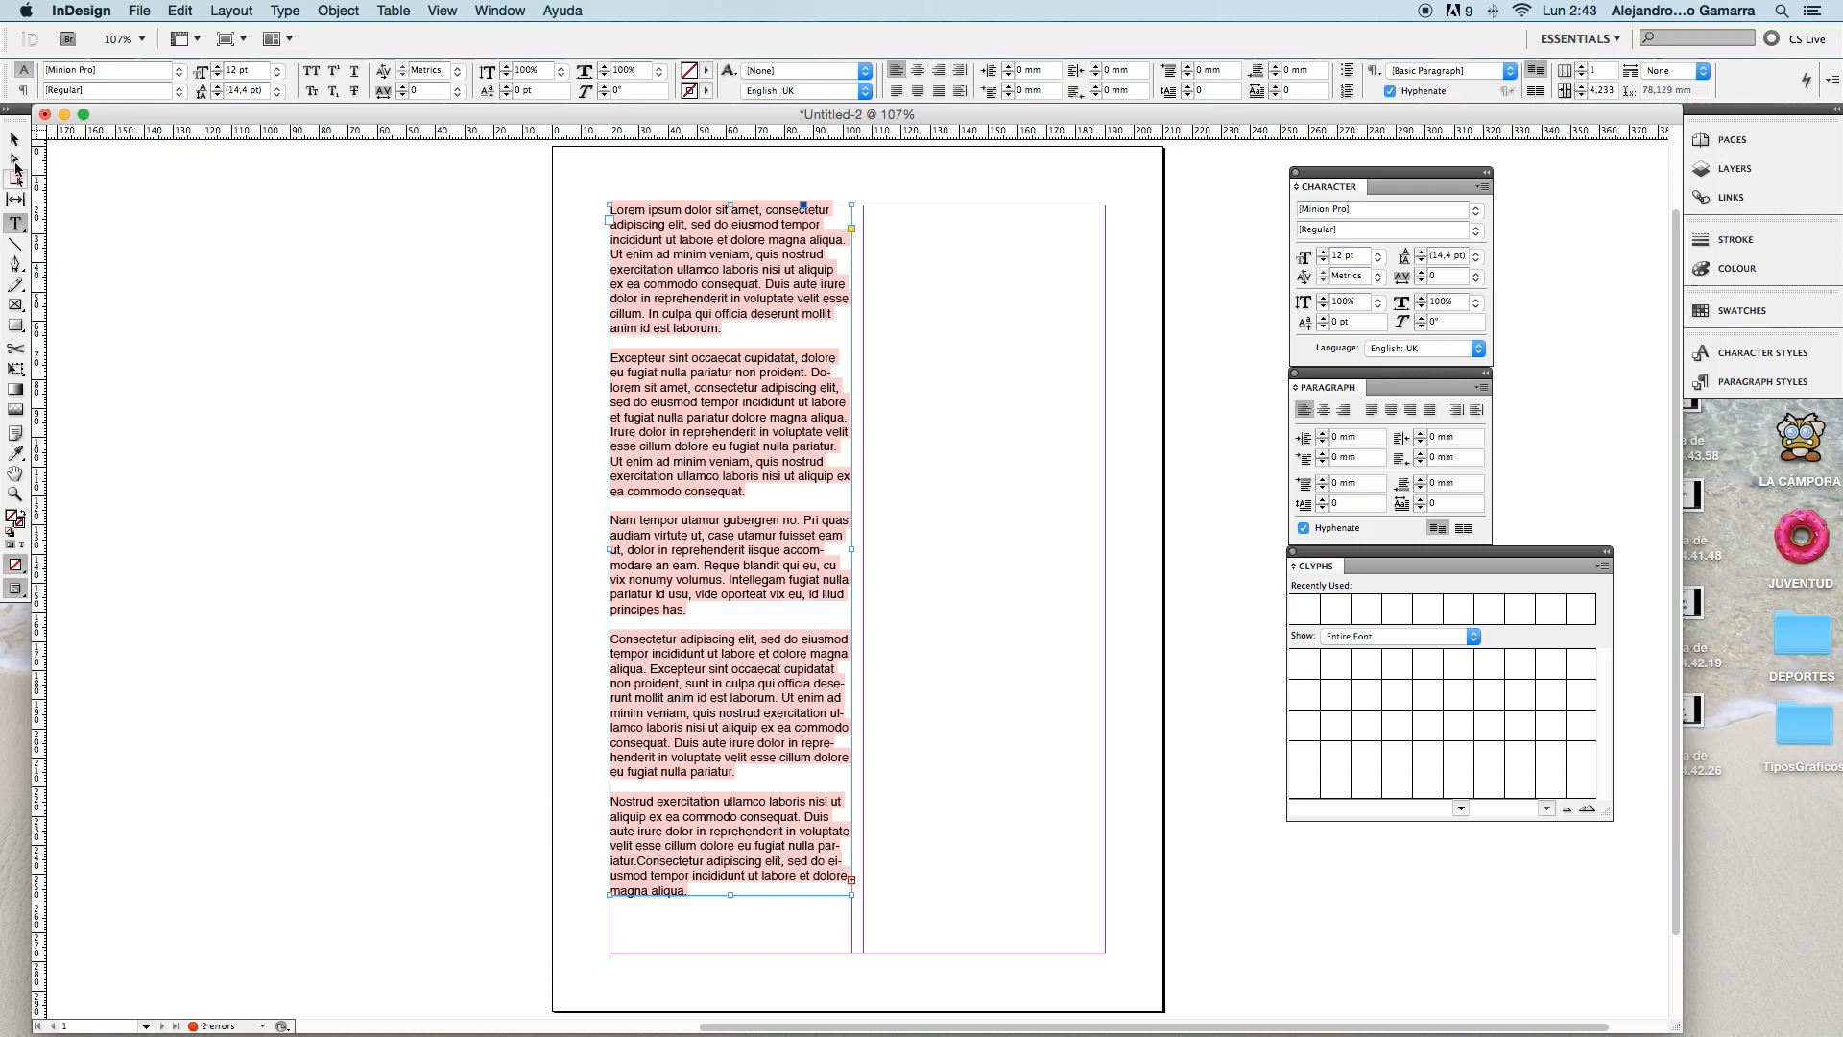
click(14, 140)
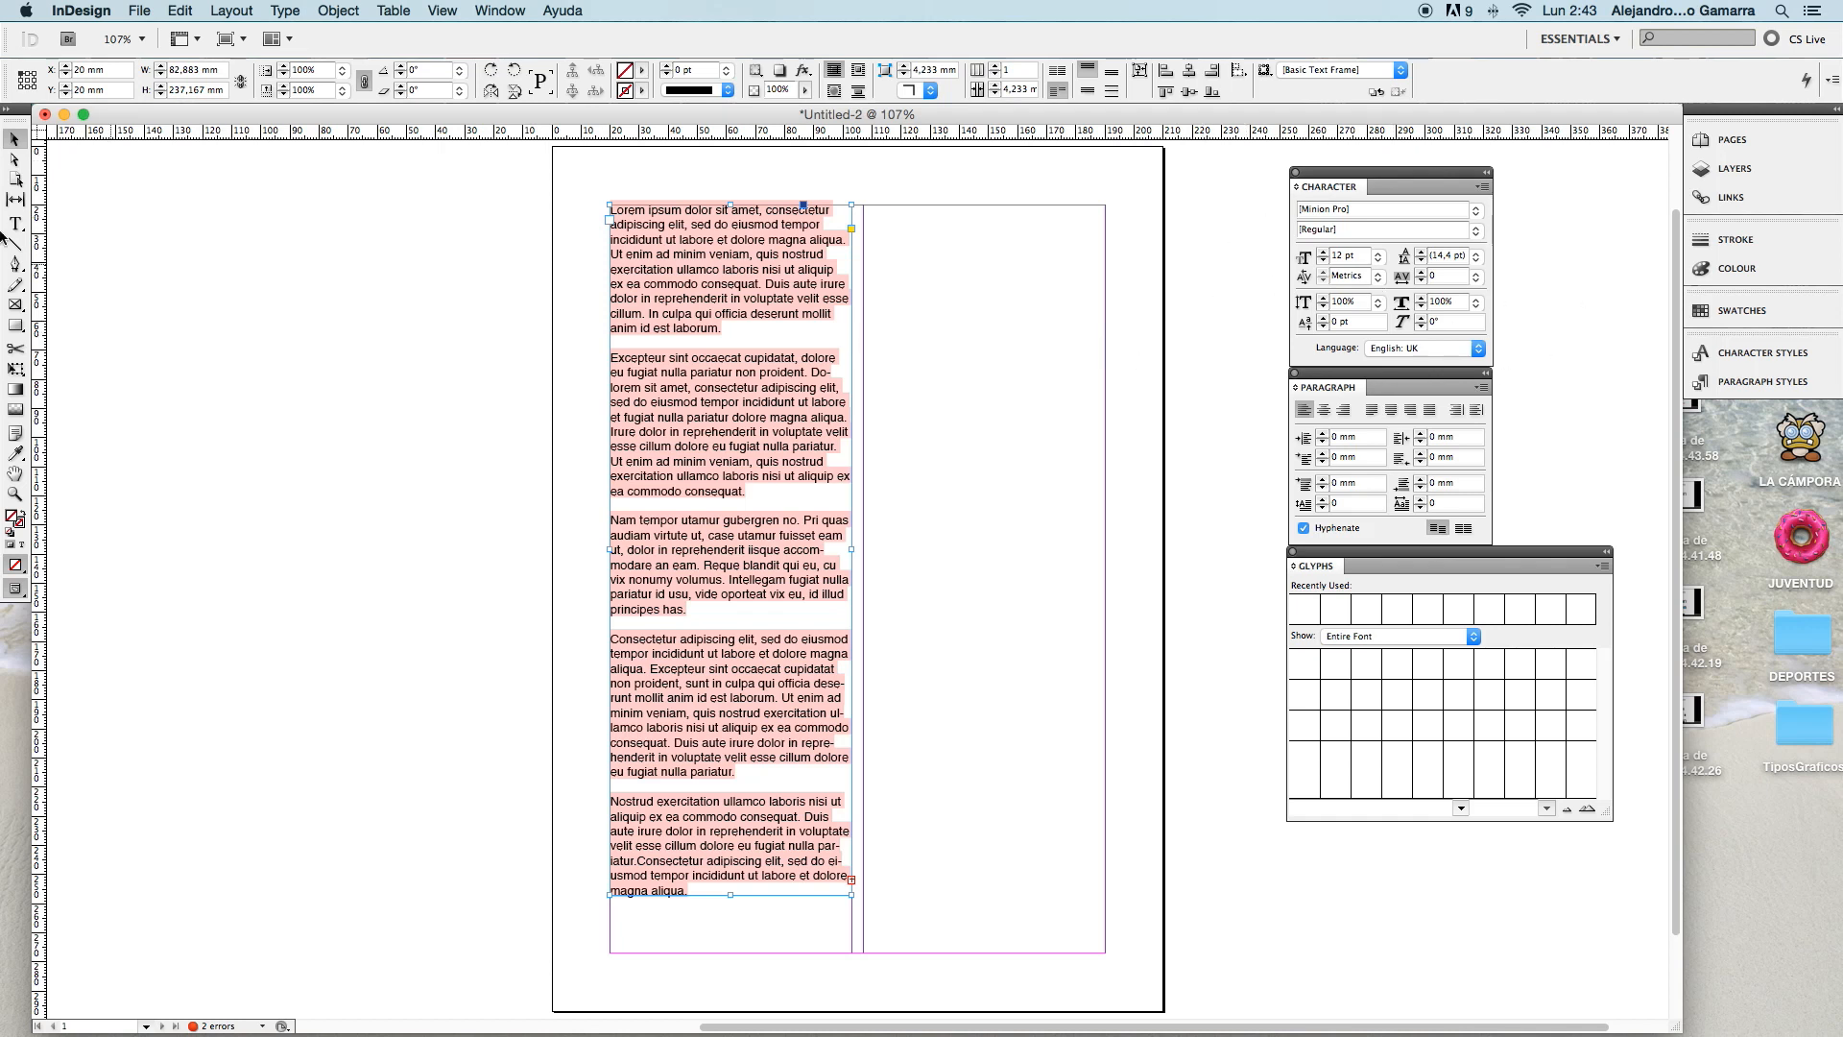
click(15, 223)
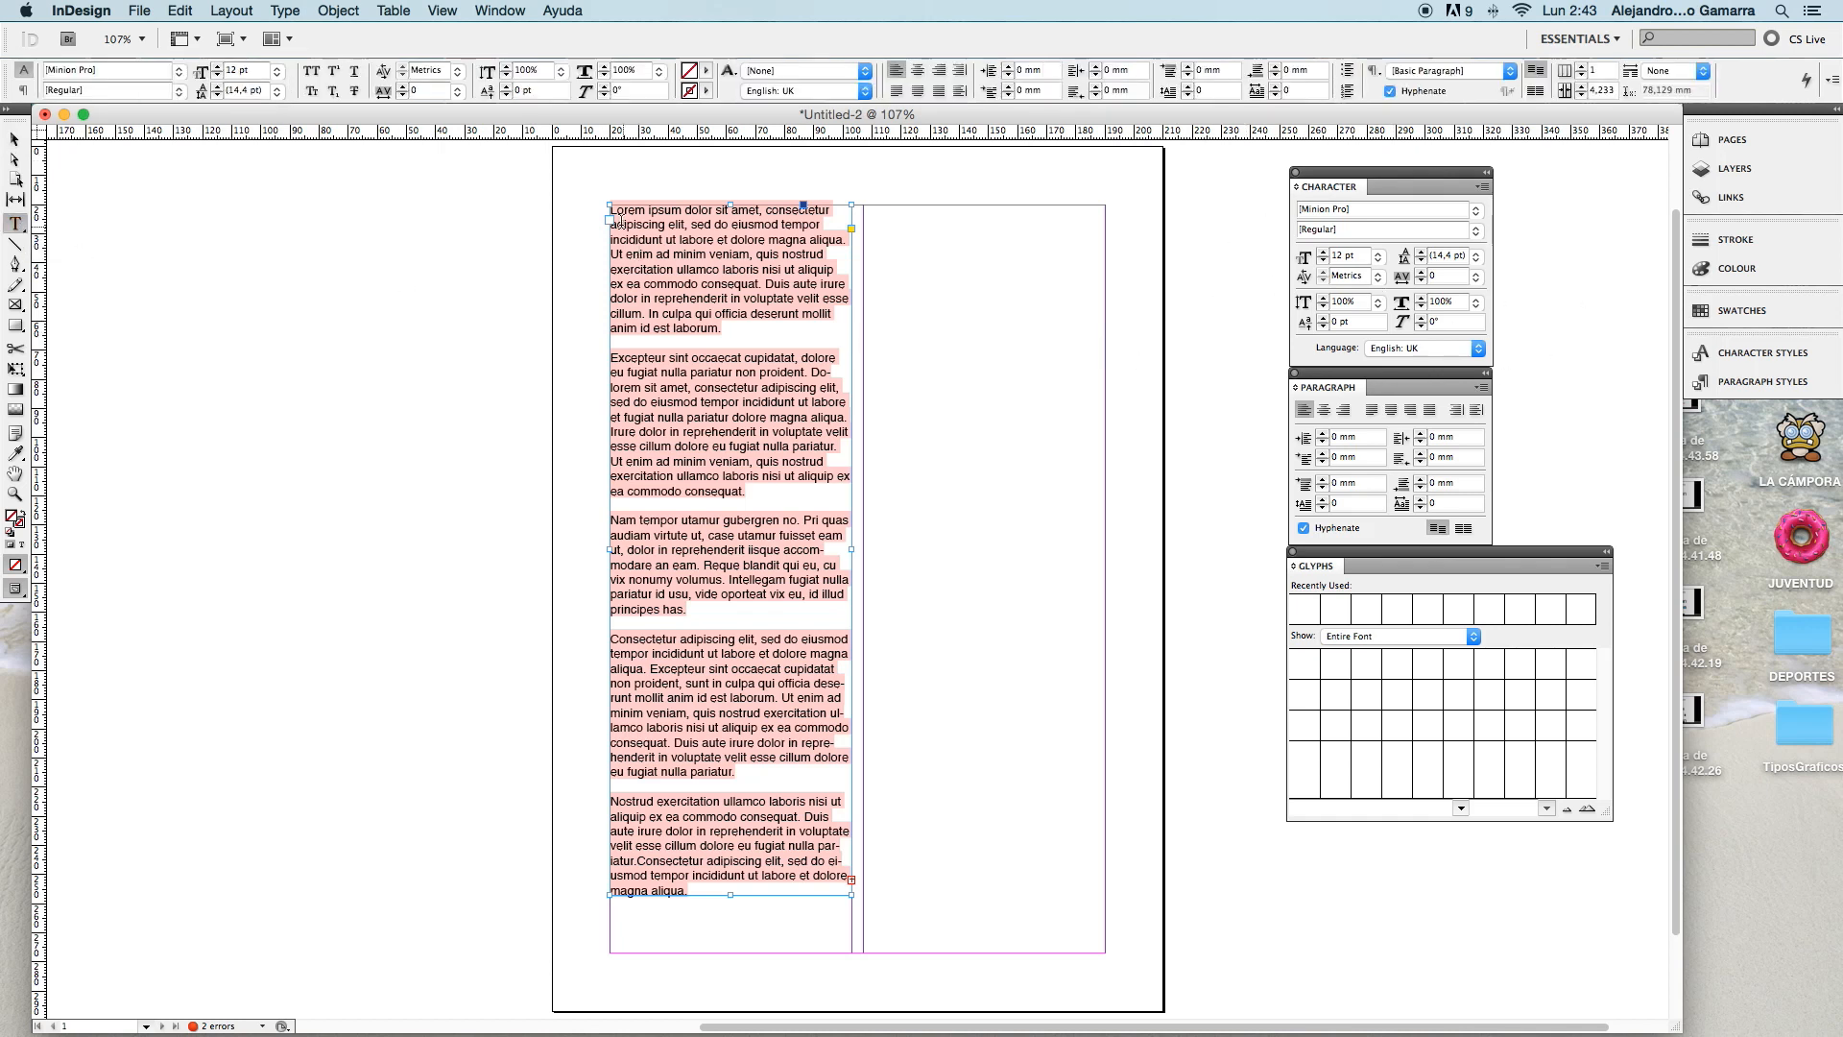
drag(611, 207, 771, 953)
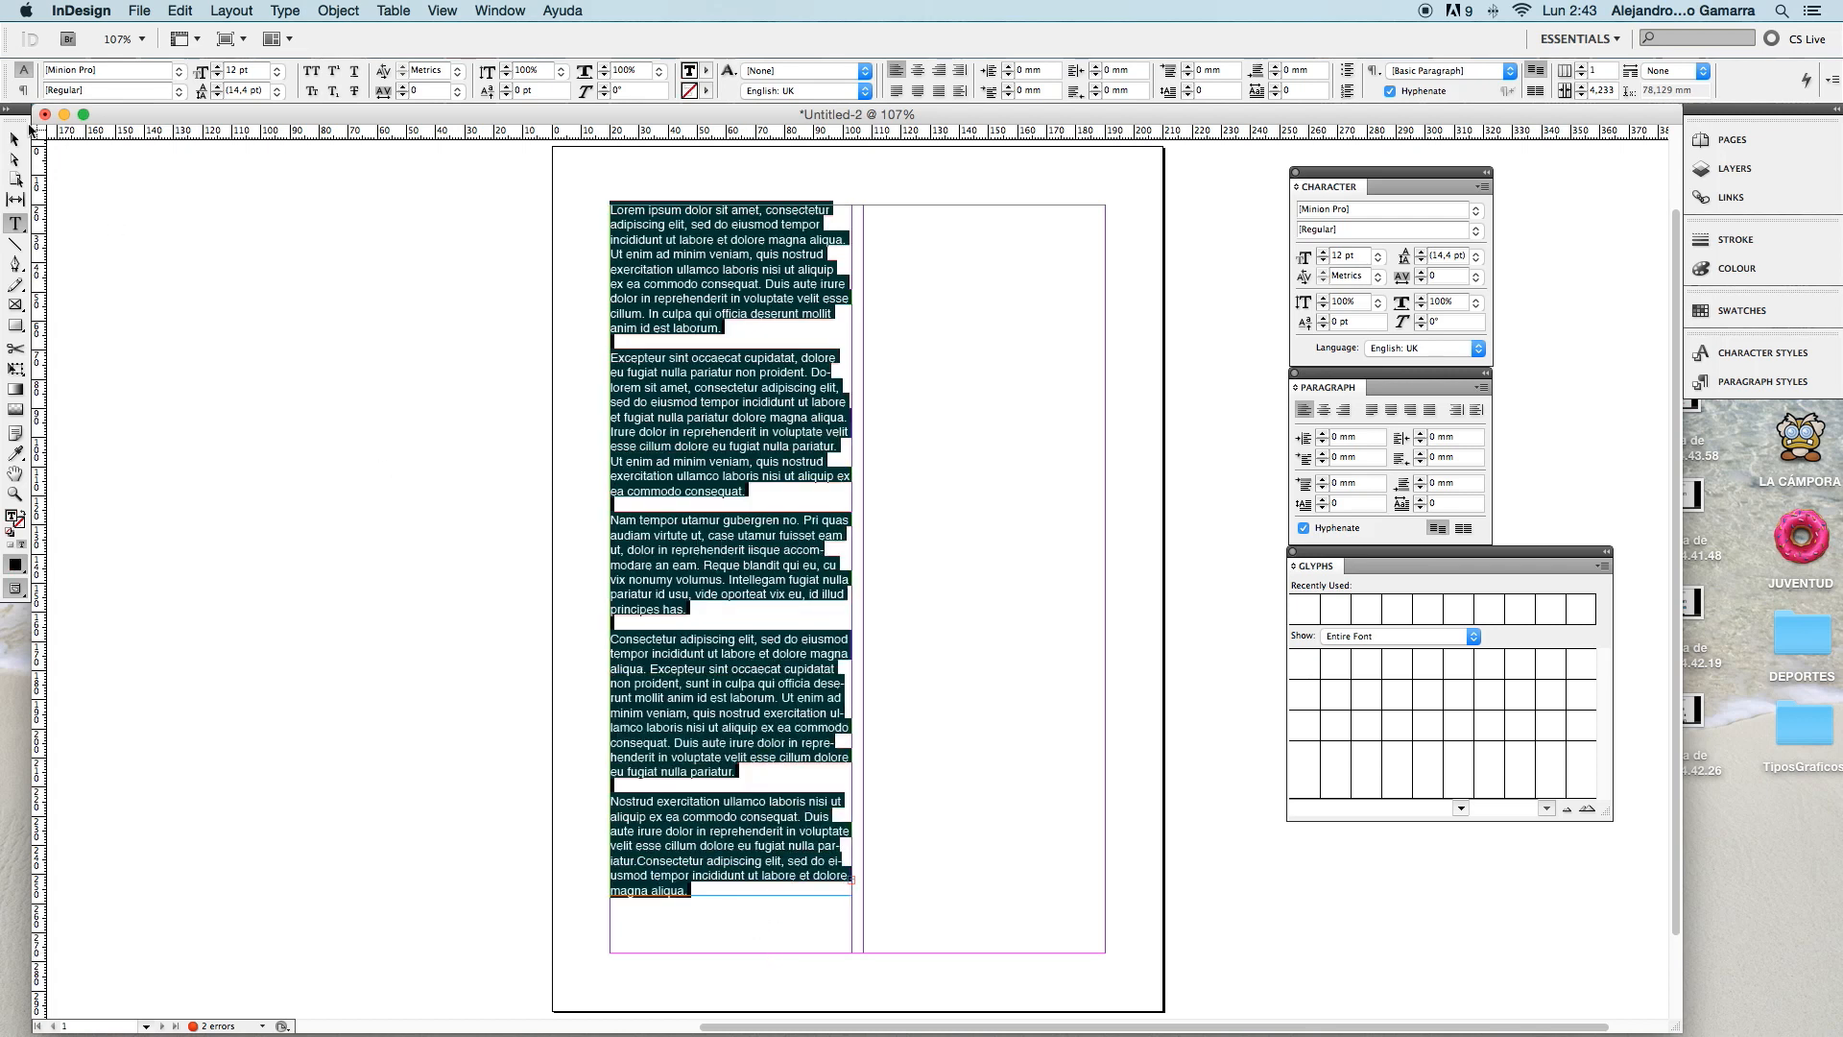
click(14, 140)
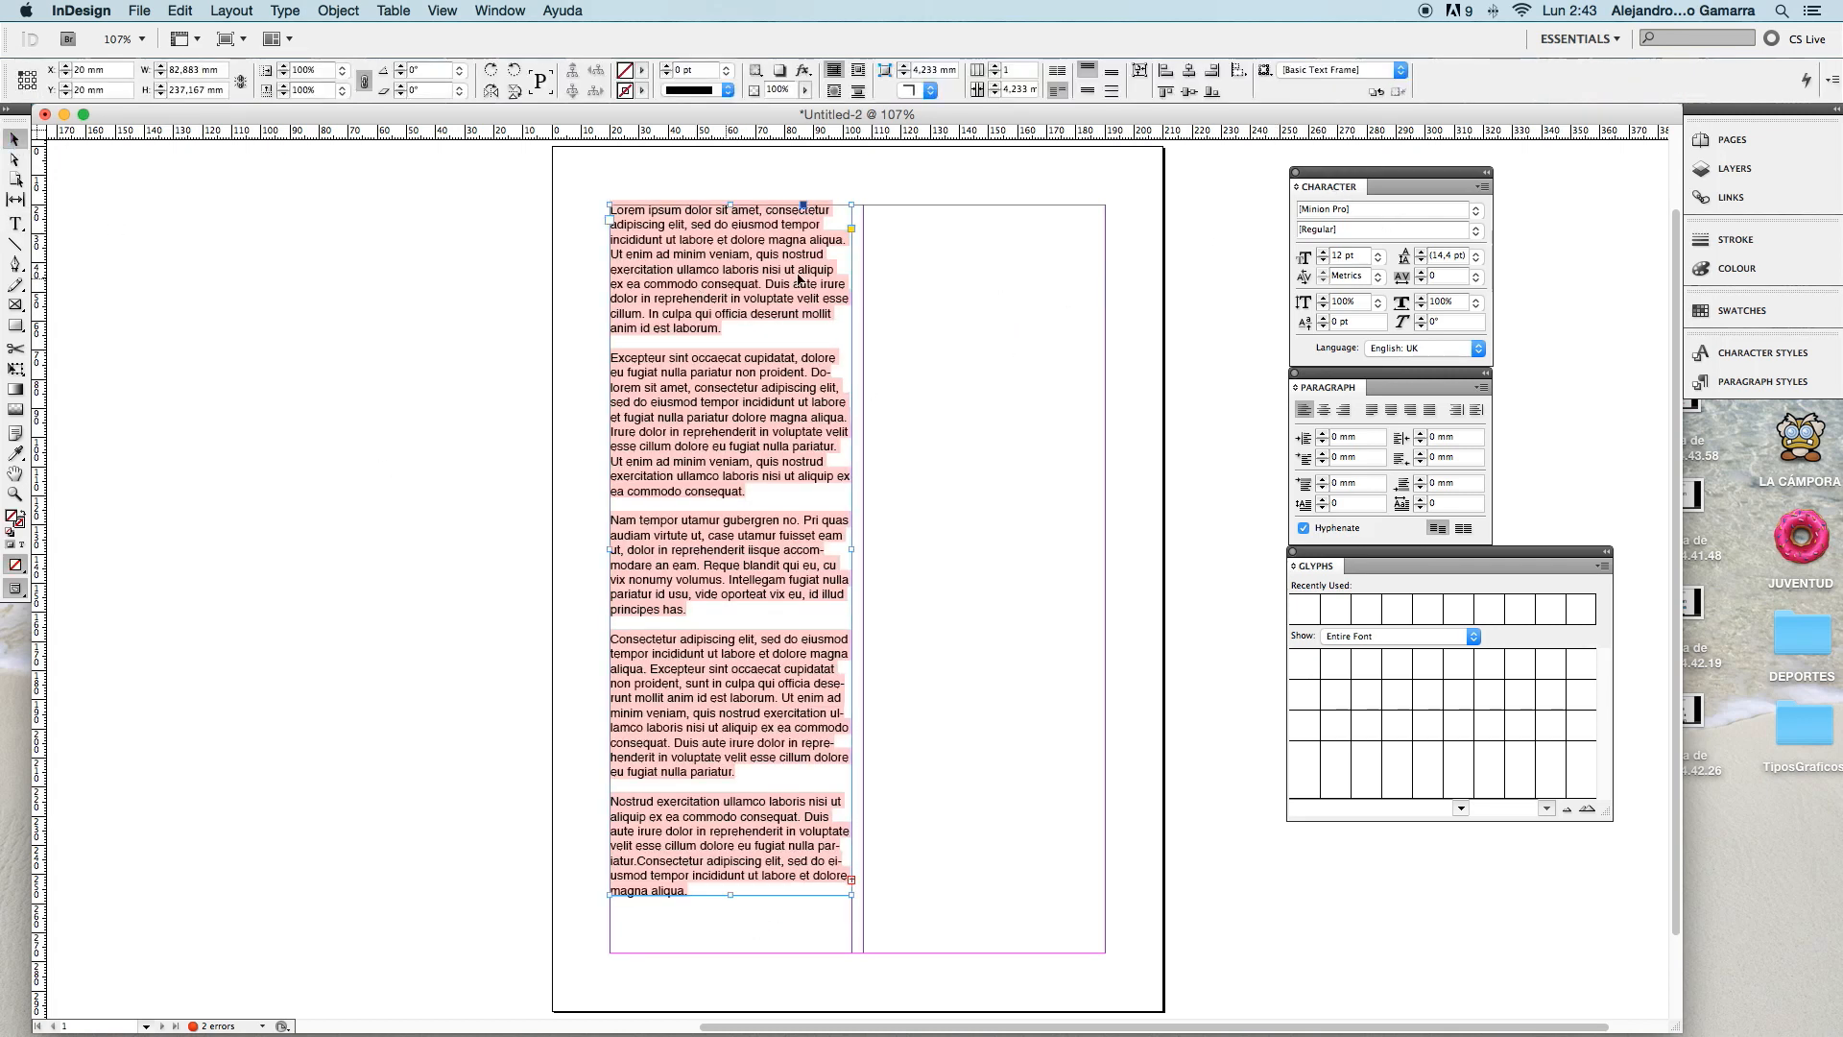
click(15, 224)
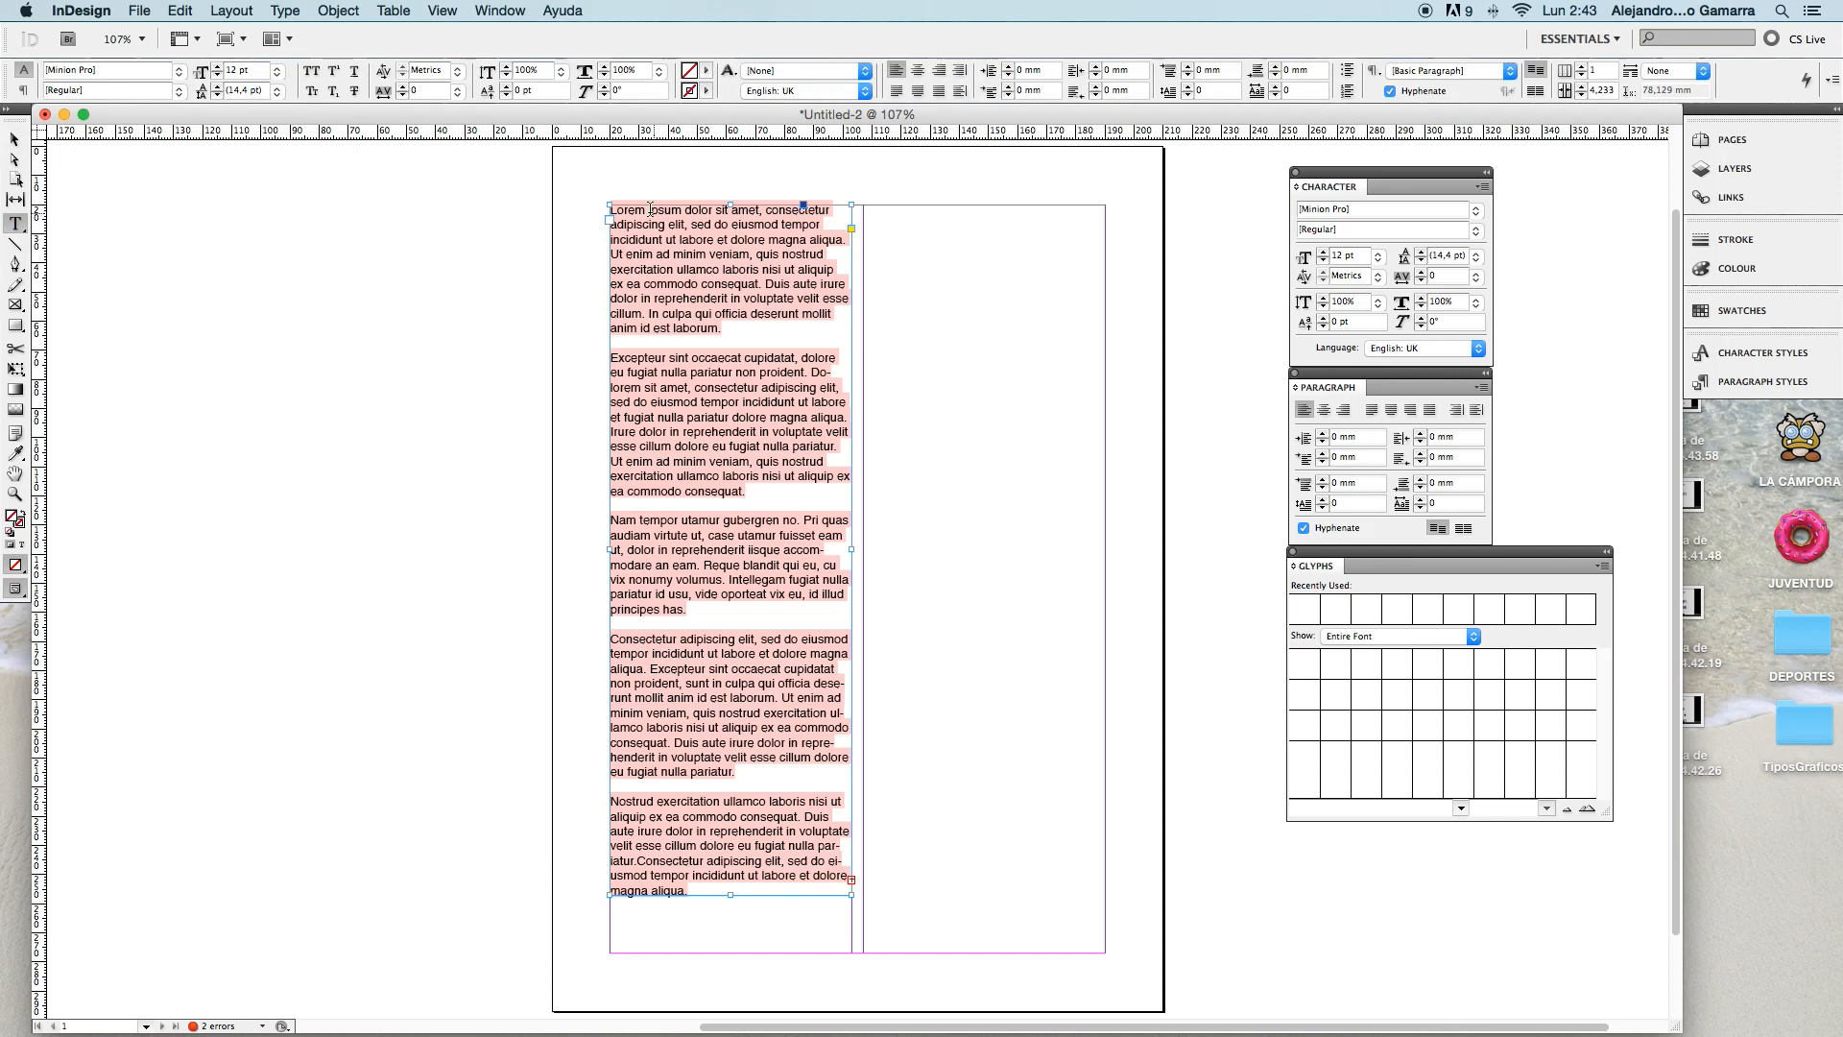
drag(611, 207, 883, 893)
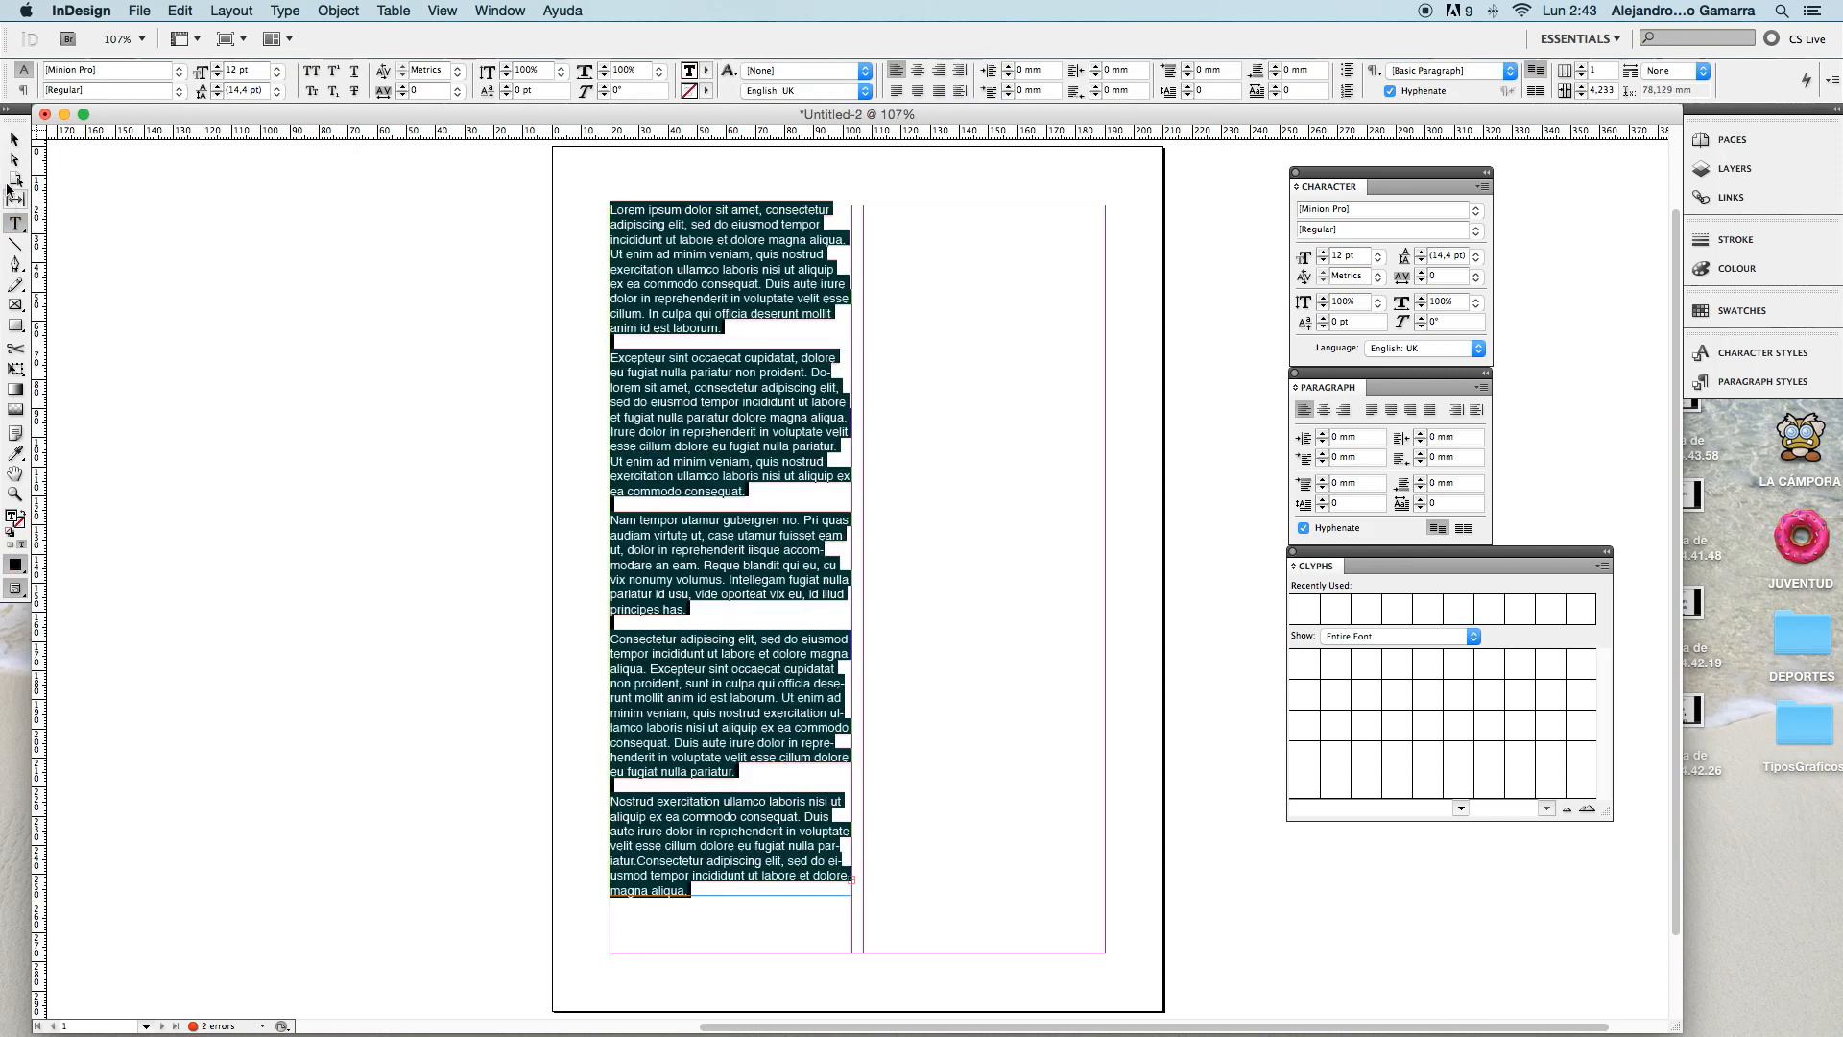
- Apply the Alegreya Regular font to all the text in the first-column frame
click(14, 139)
mouse_move(698, 248)
mouse_down()
mouse_move(777, 309)
mouse_move(712, 253)
mouse_up()
drag(700, 252, 700, 251)
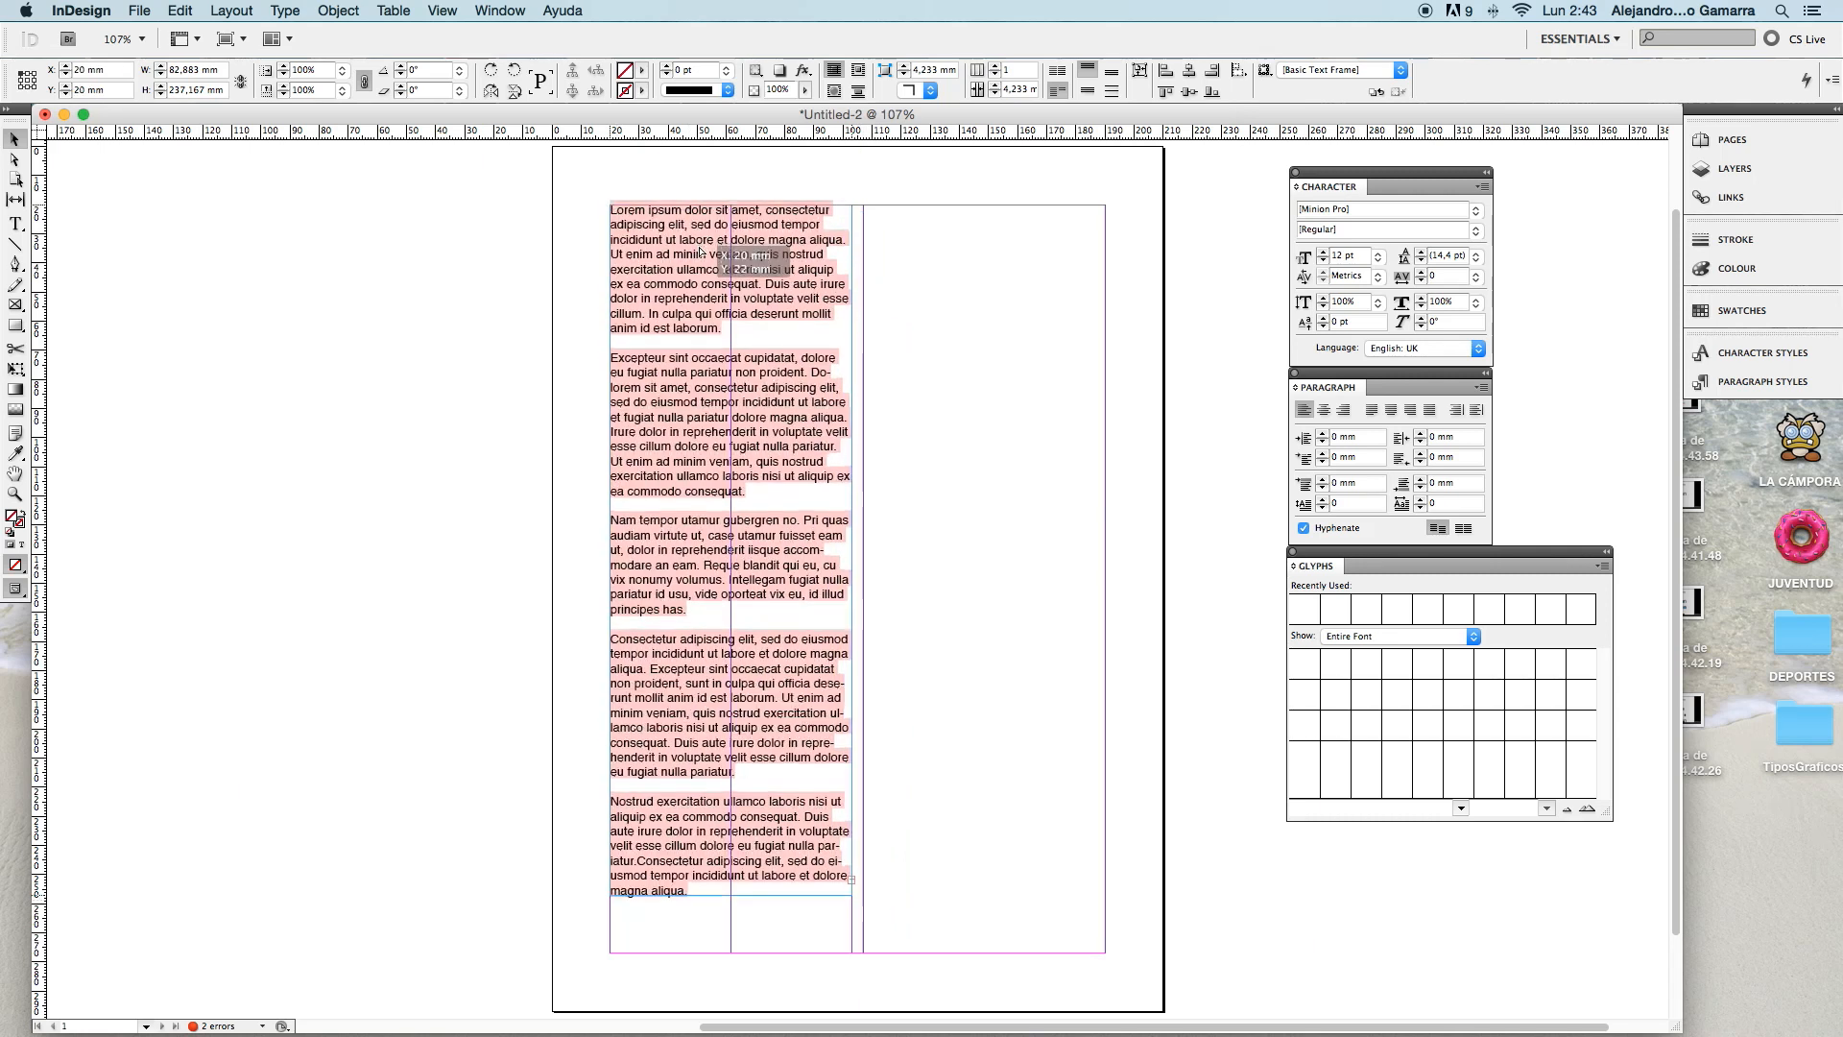
click(1476, 212)
click(1478, 215)
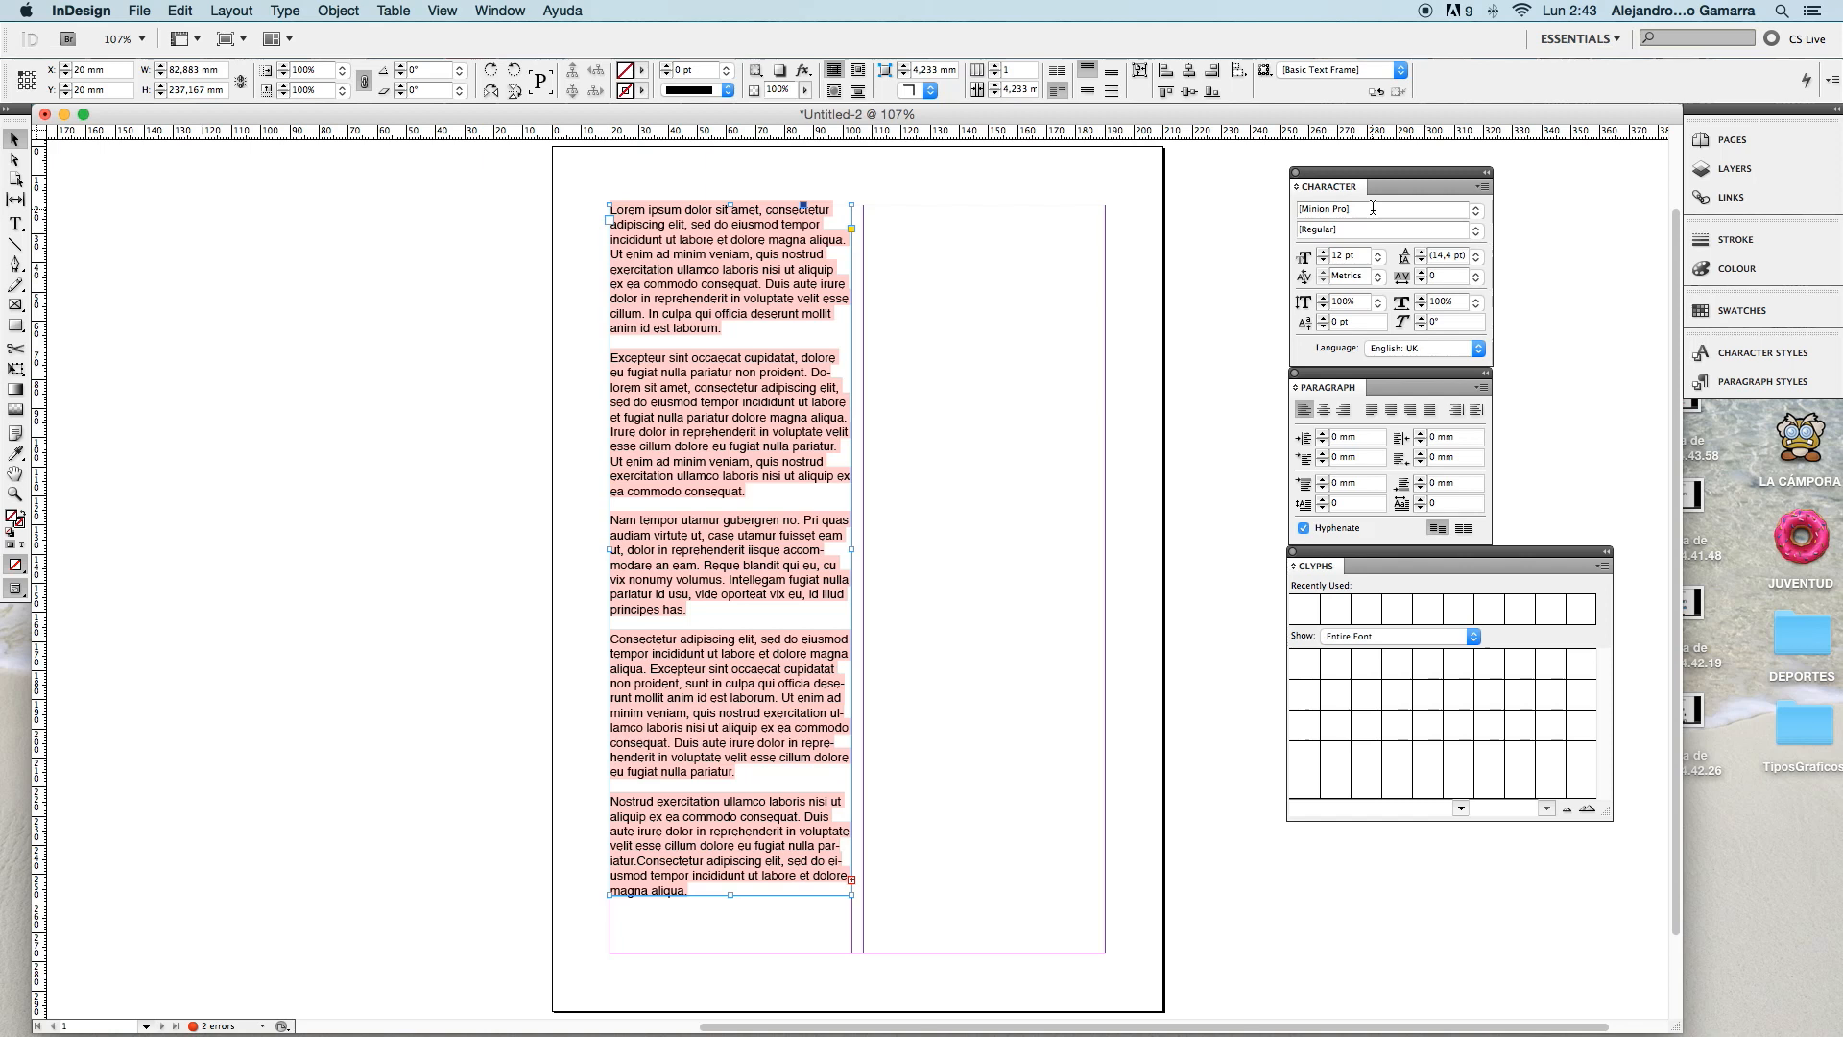
click(1478, 214)
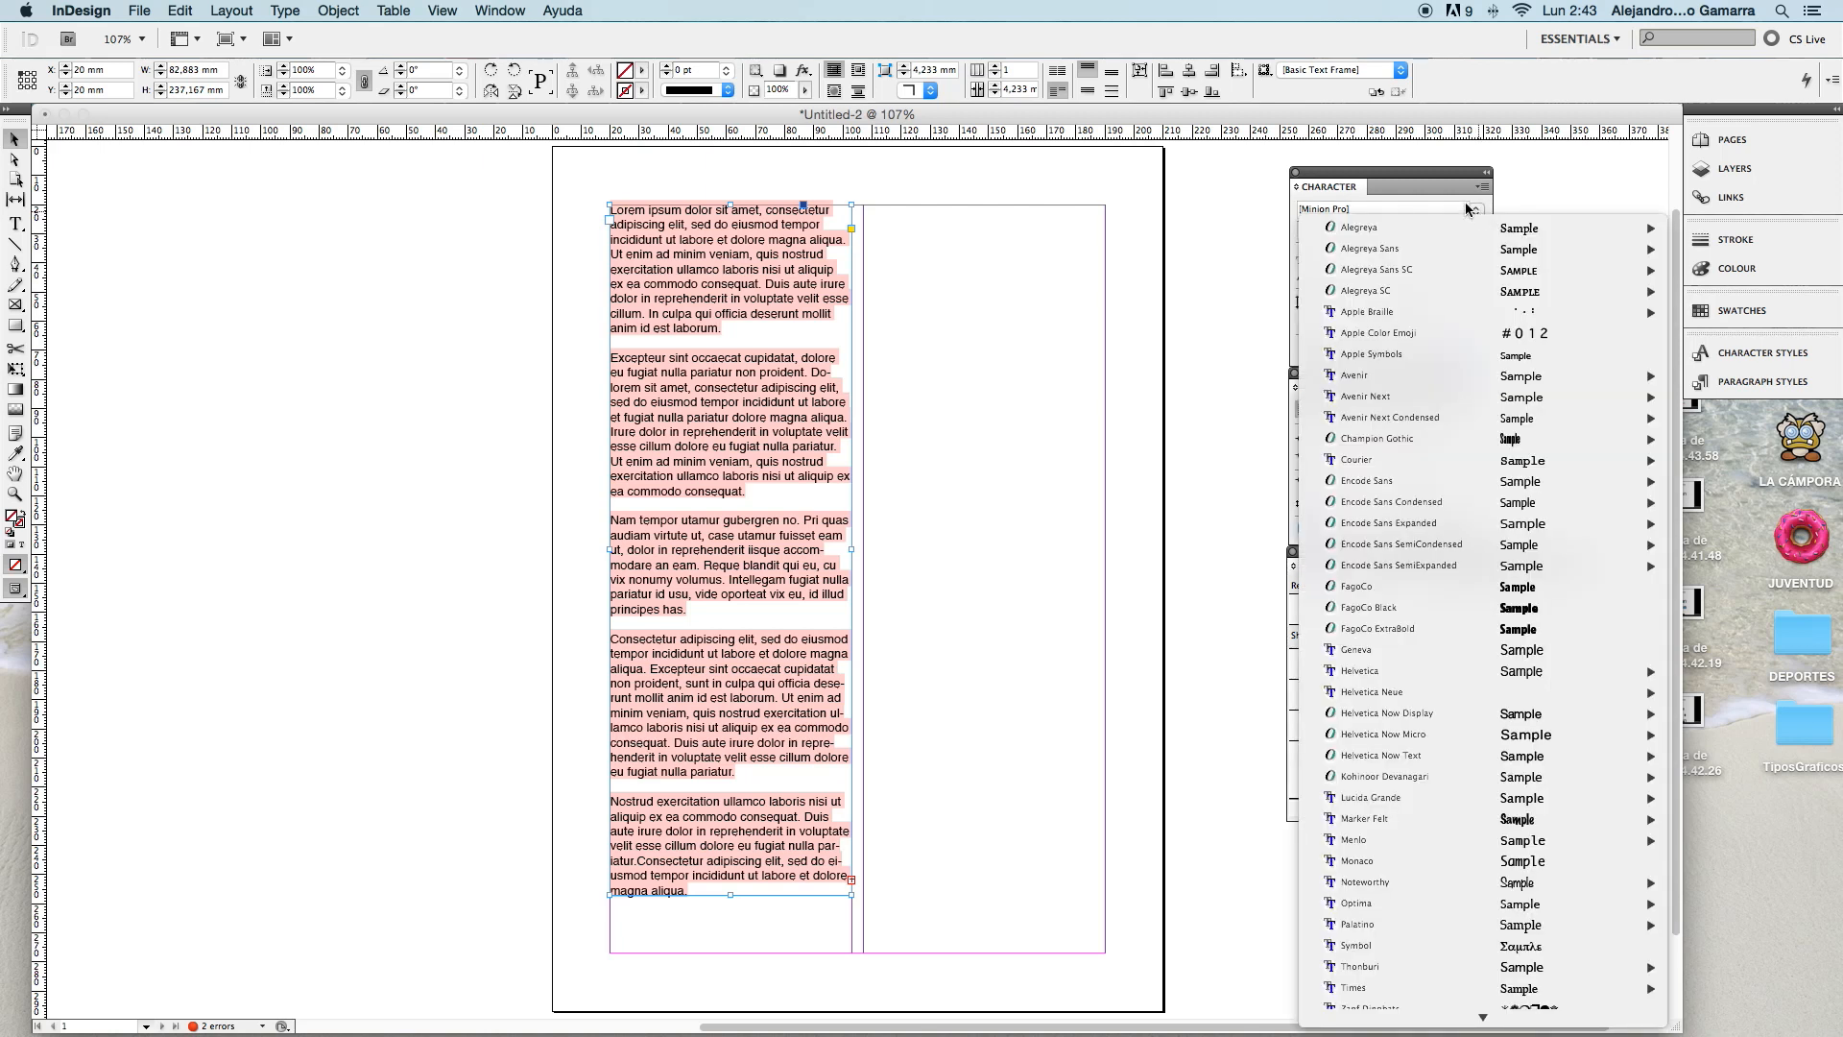
mouse_move(1432, 233)
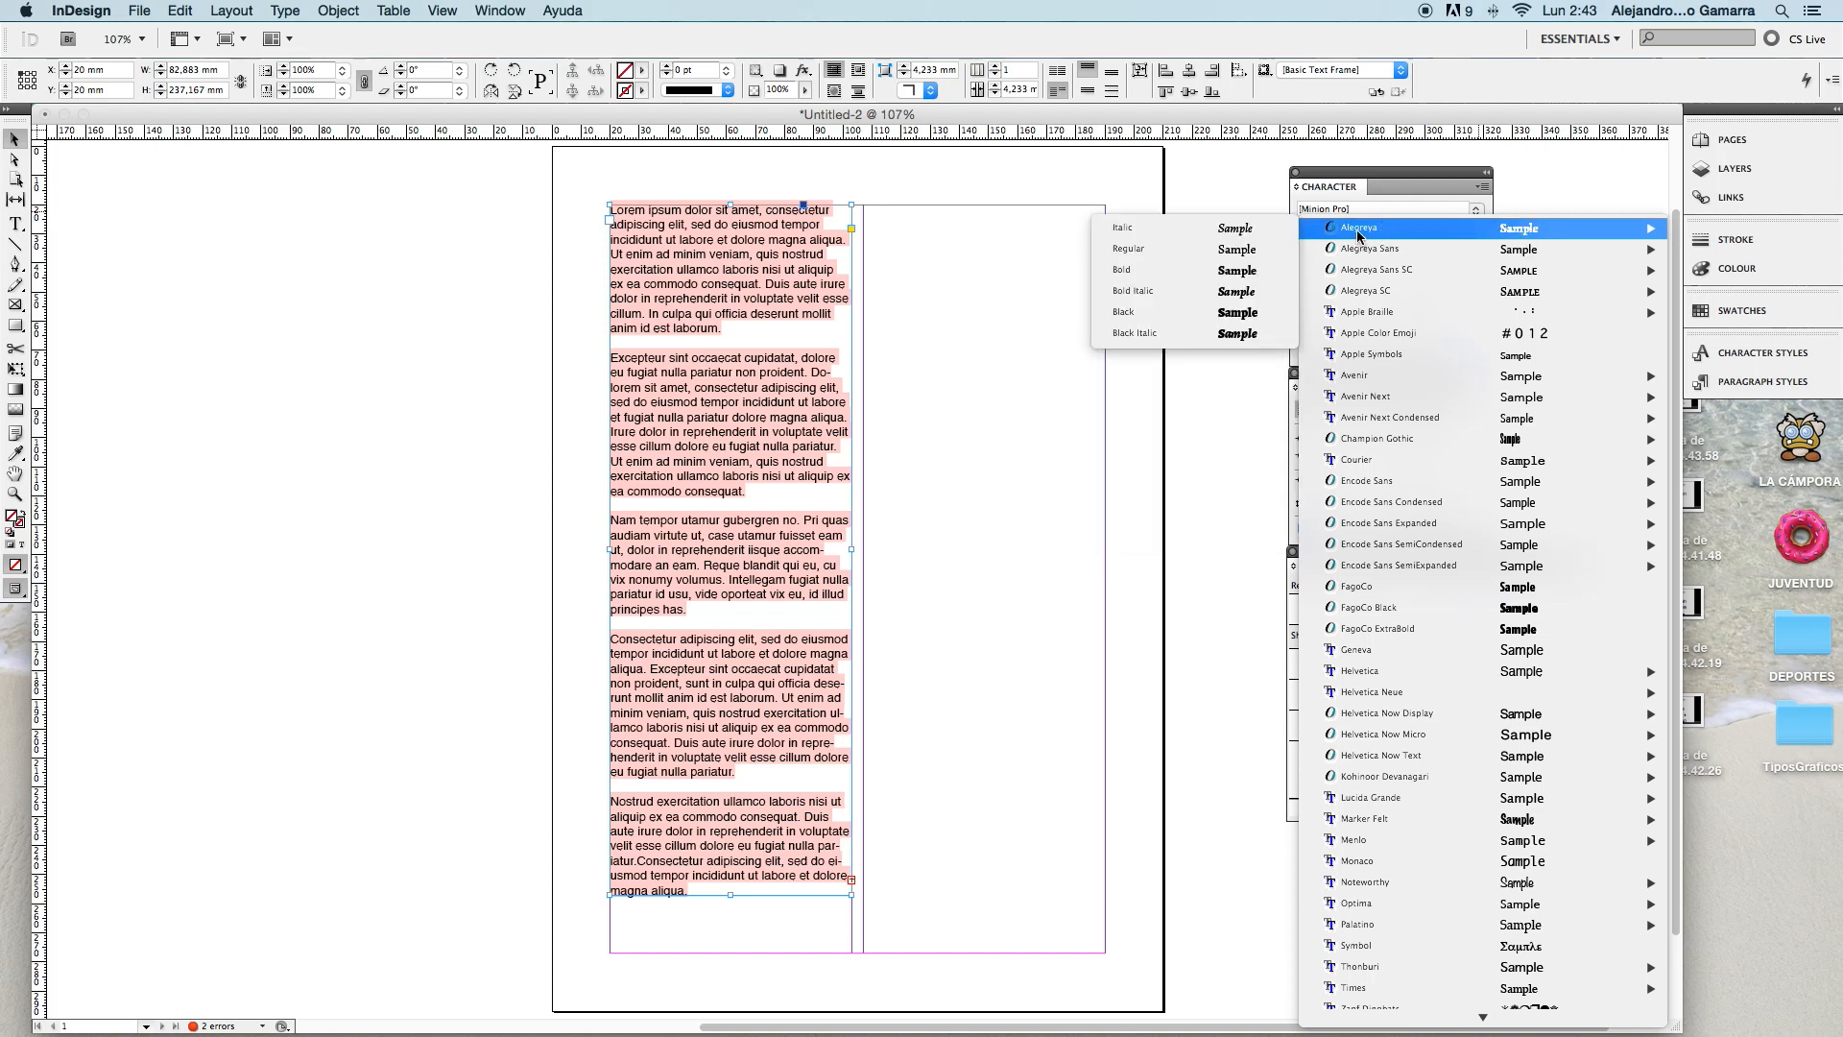
click(1154, 248)
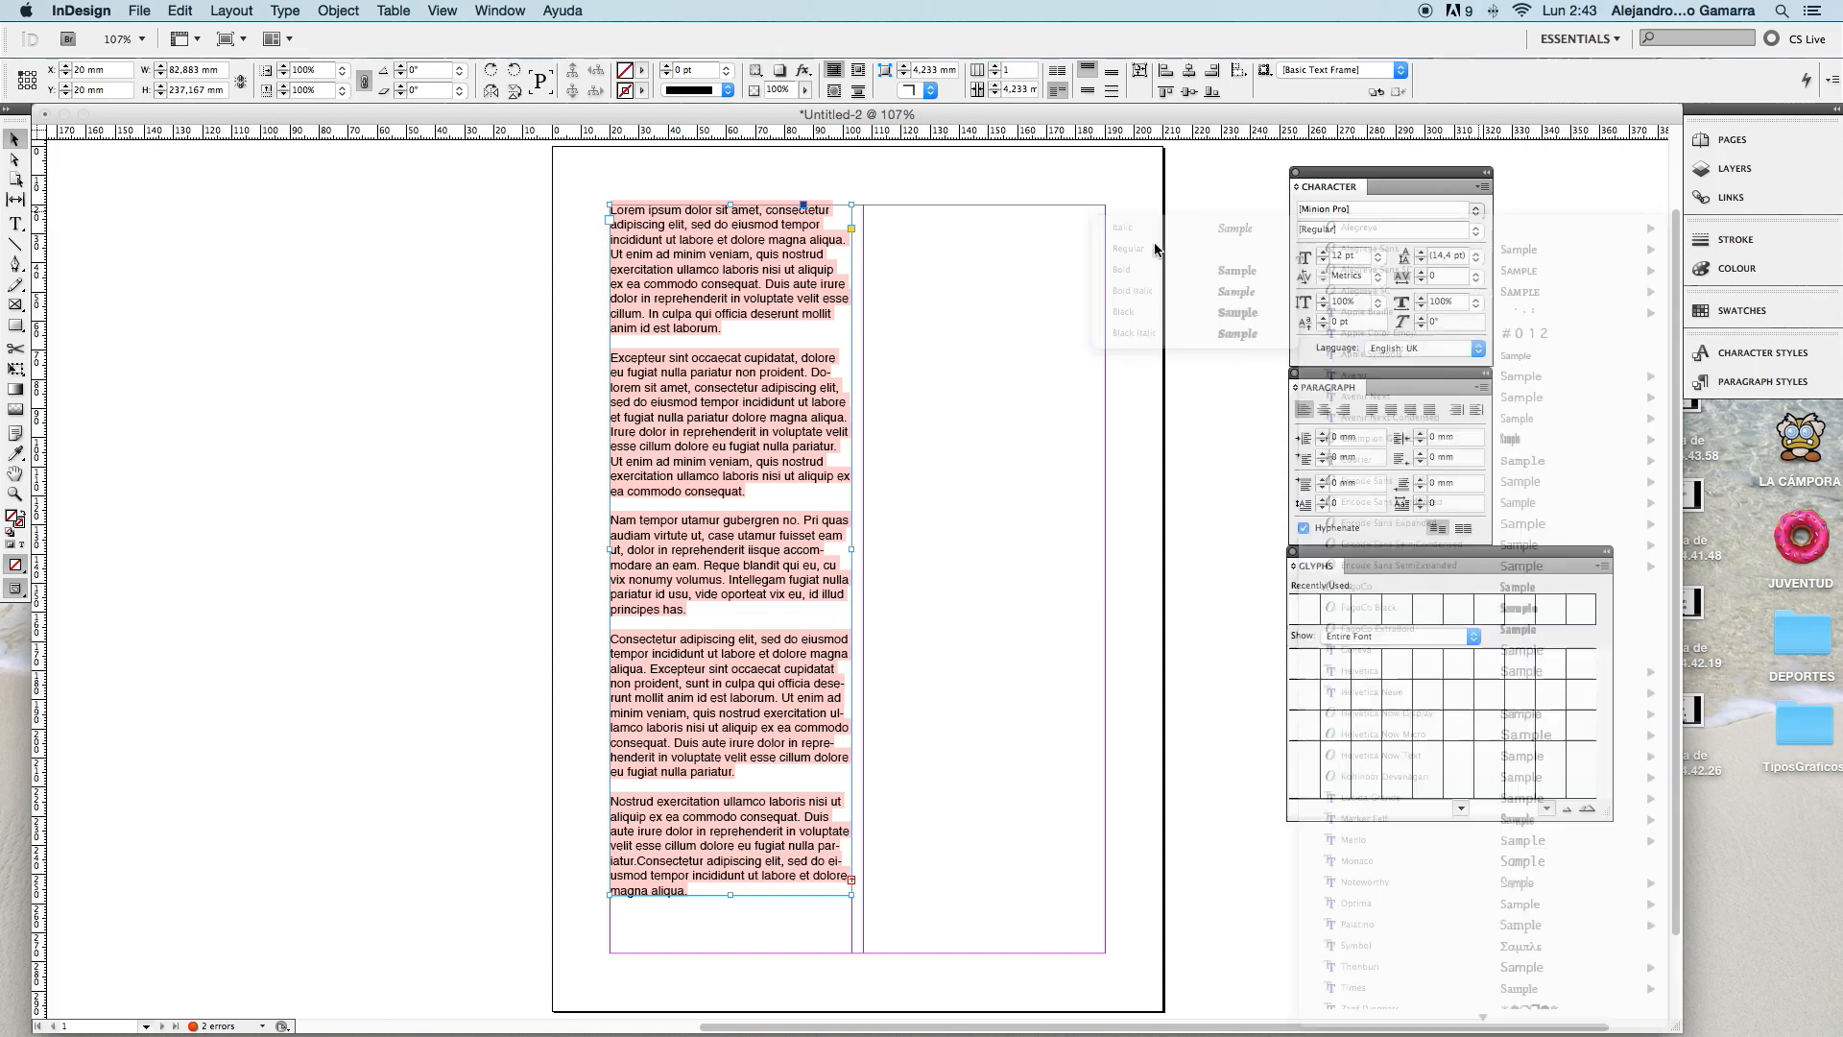
click(949, 451)
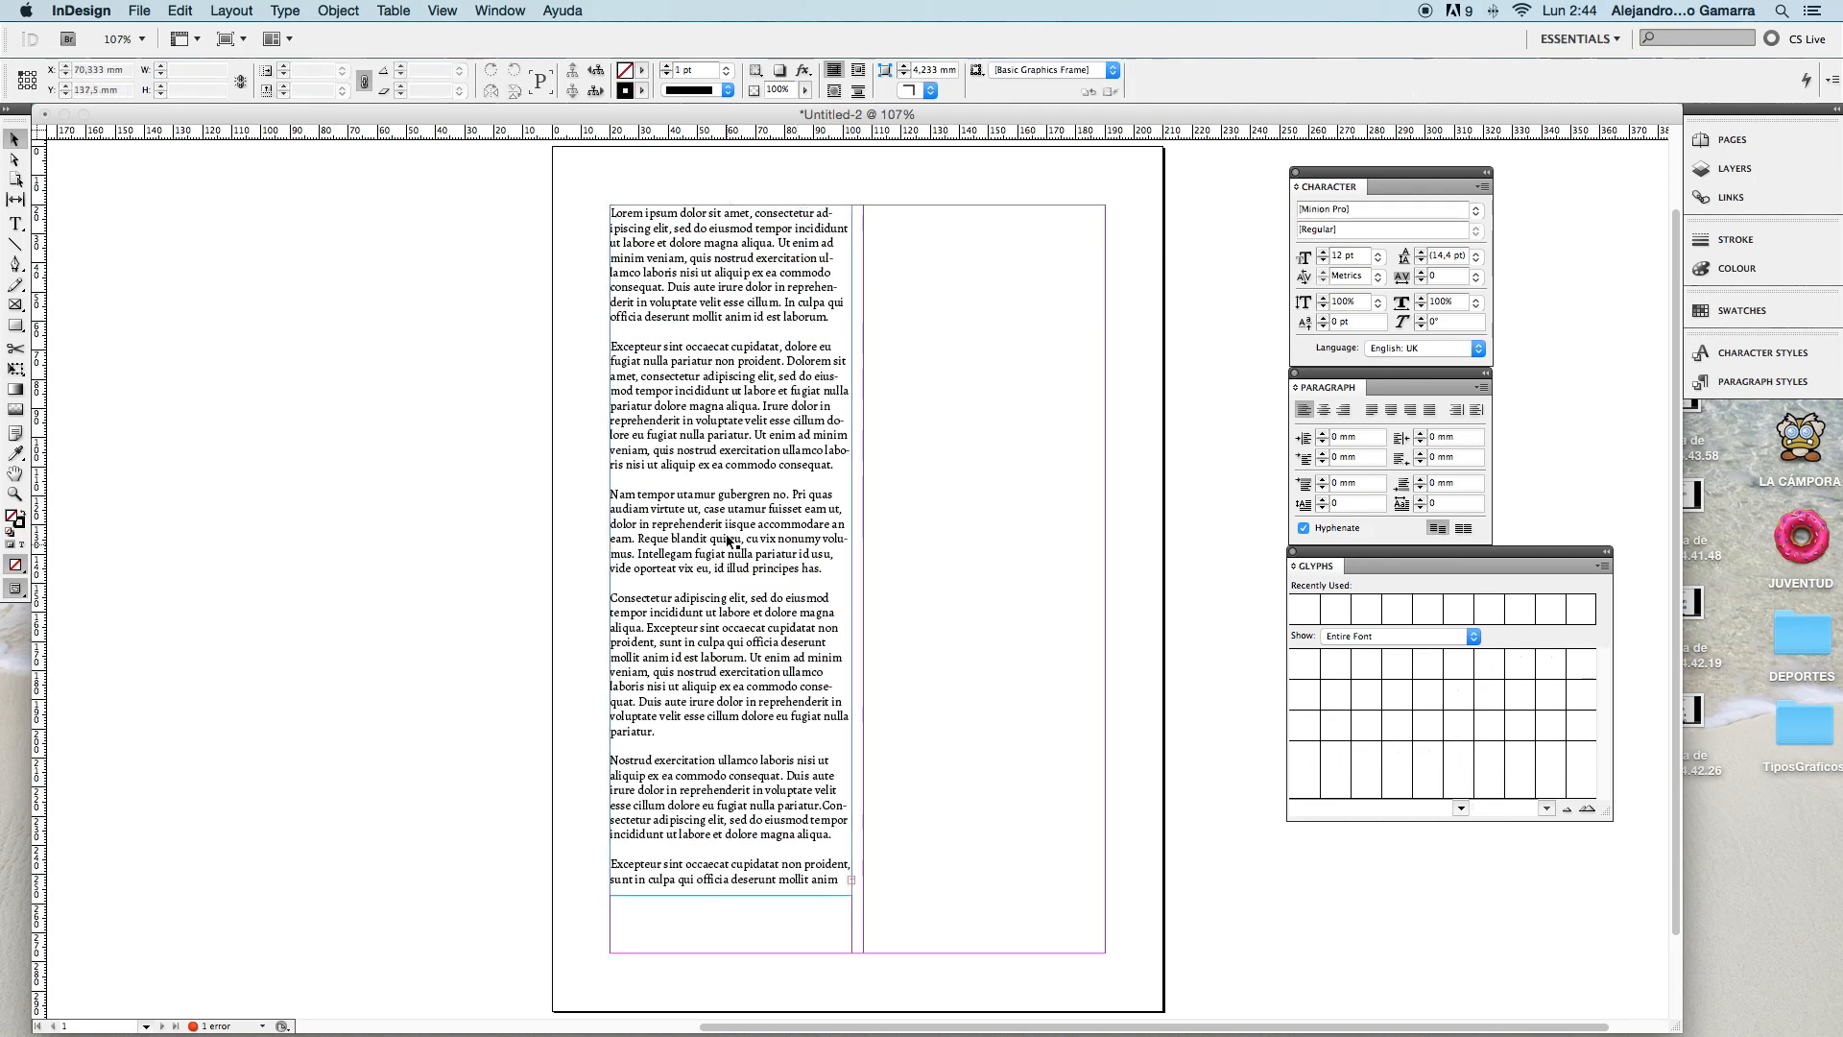
click(669, 548)
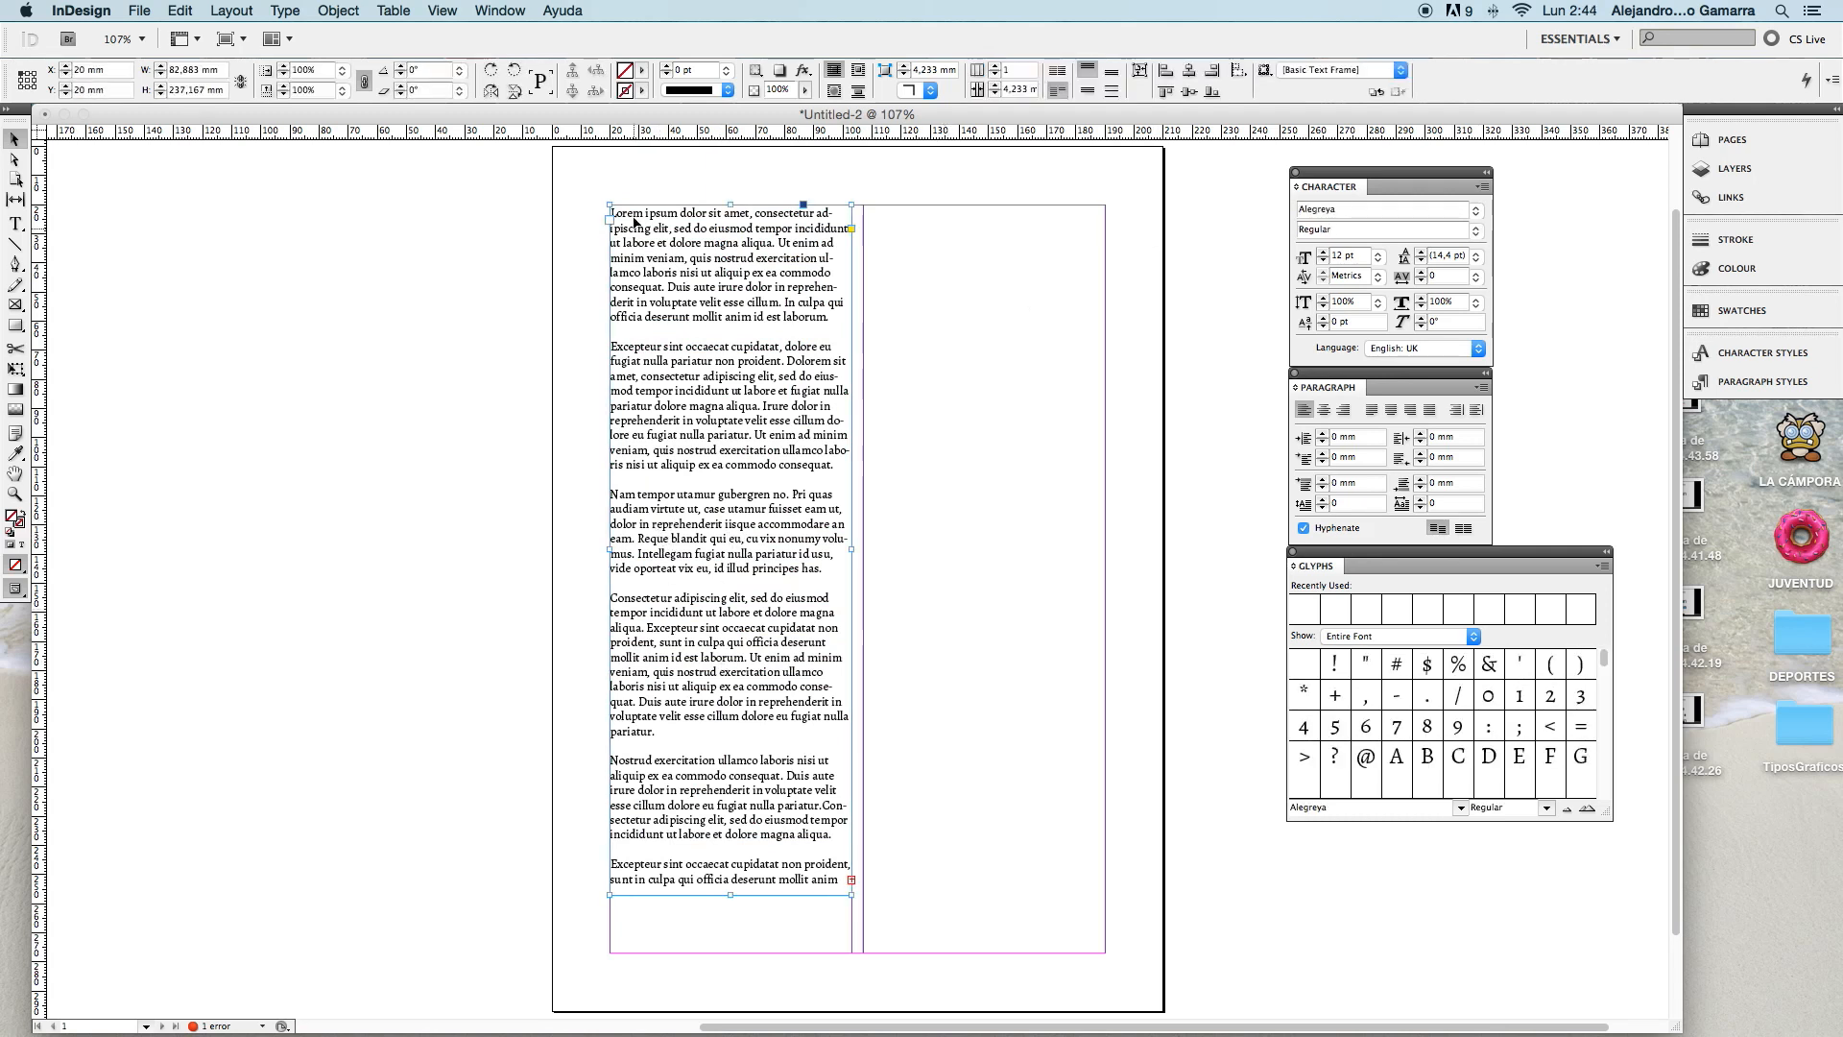
- Shorten the first-column text frame to about 162.5 mm high and flow its overset text into a linked frame filling the second column
drag(728, 894, 730, 678)
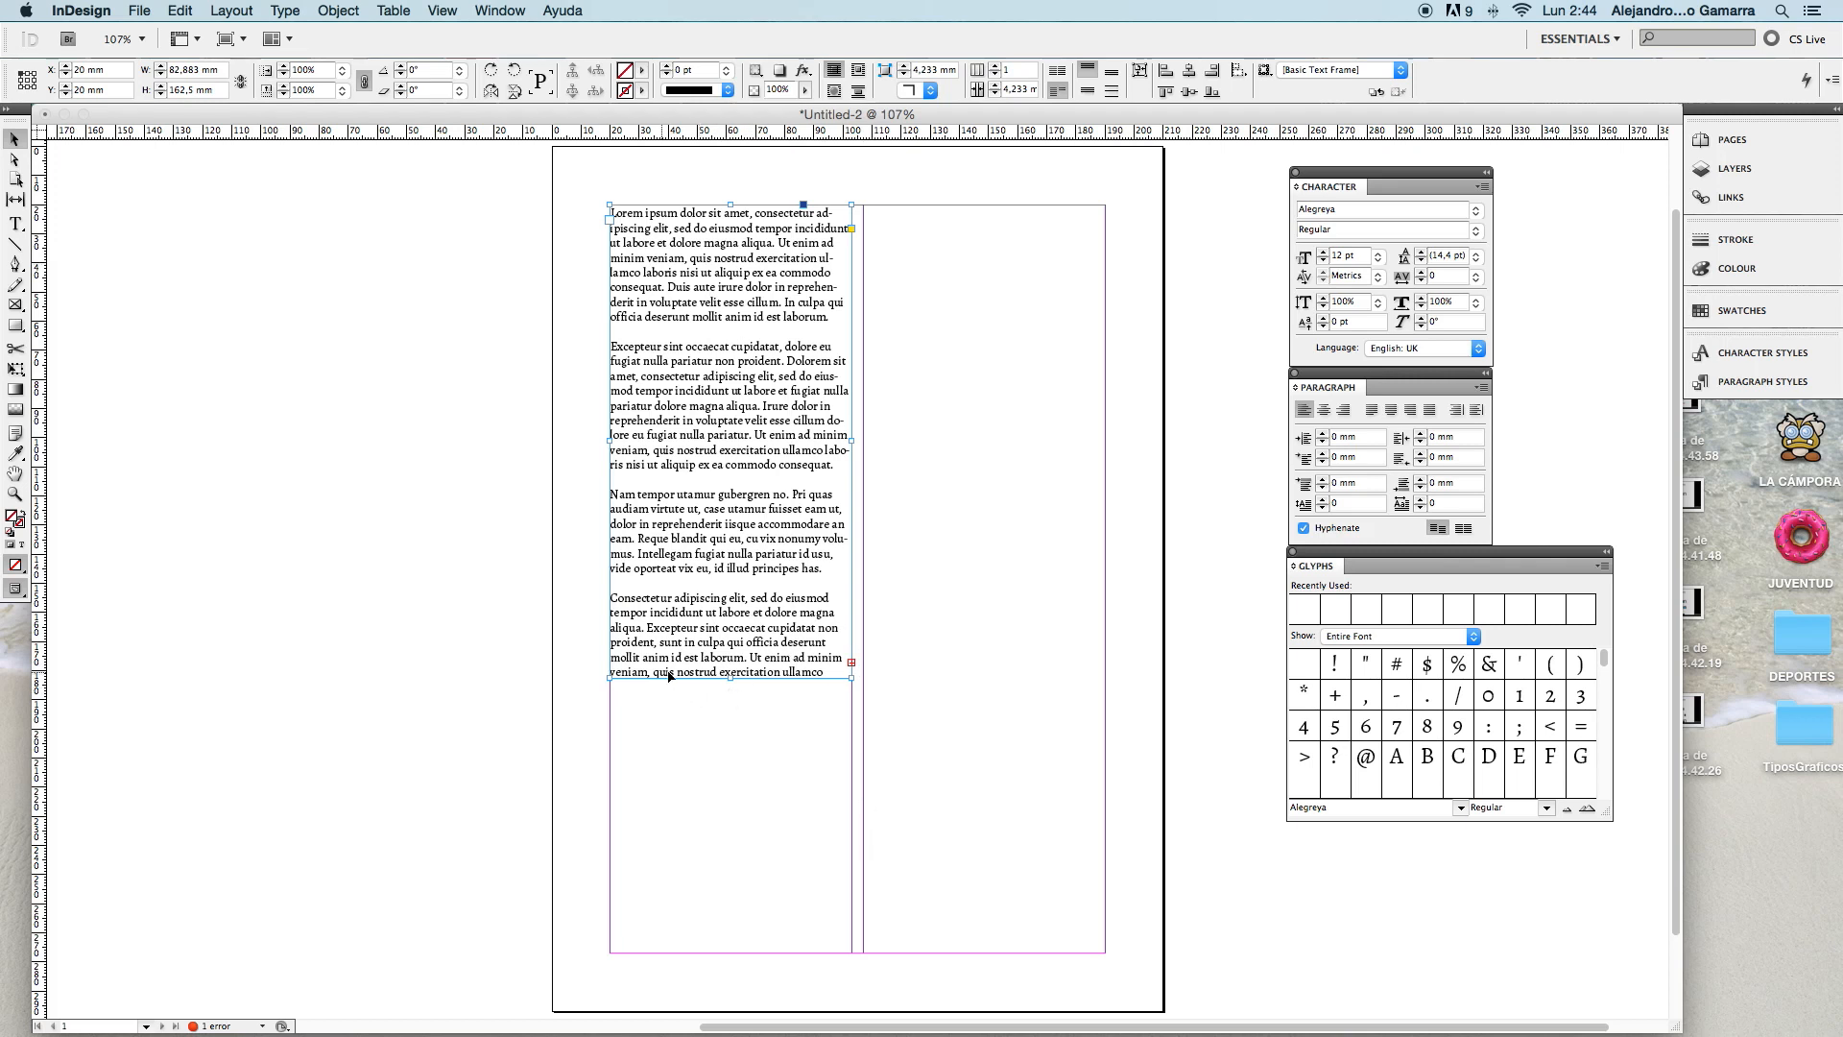
click(852, 663)
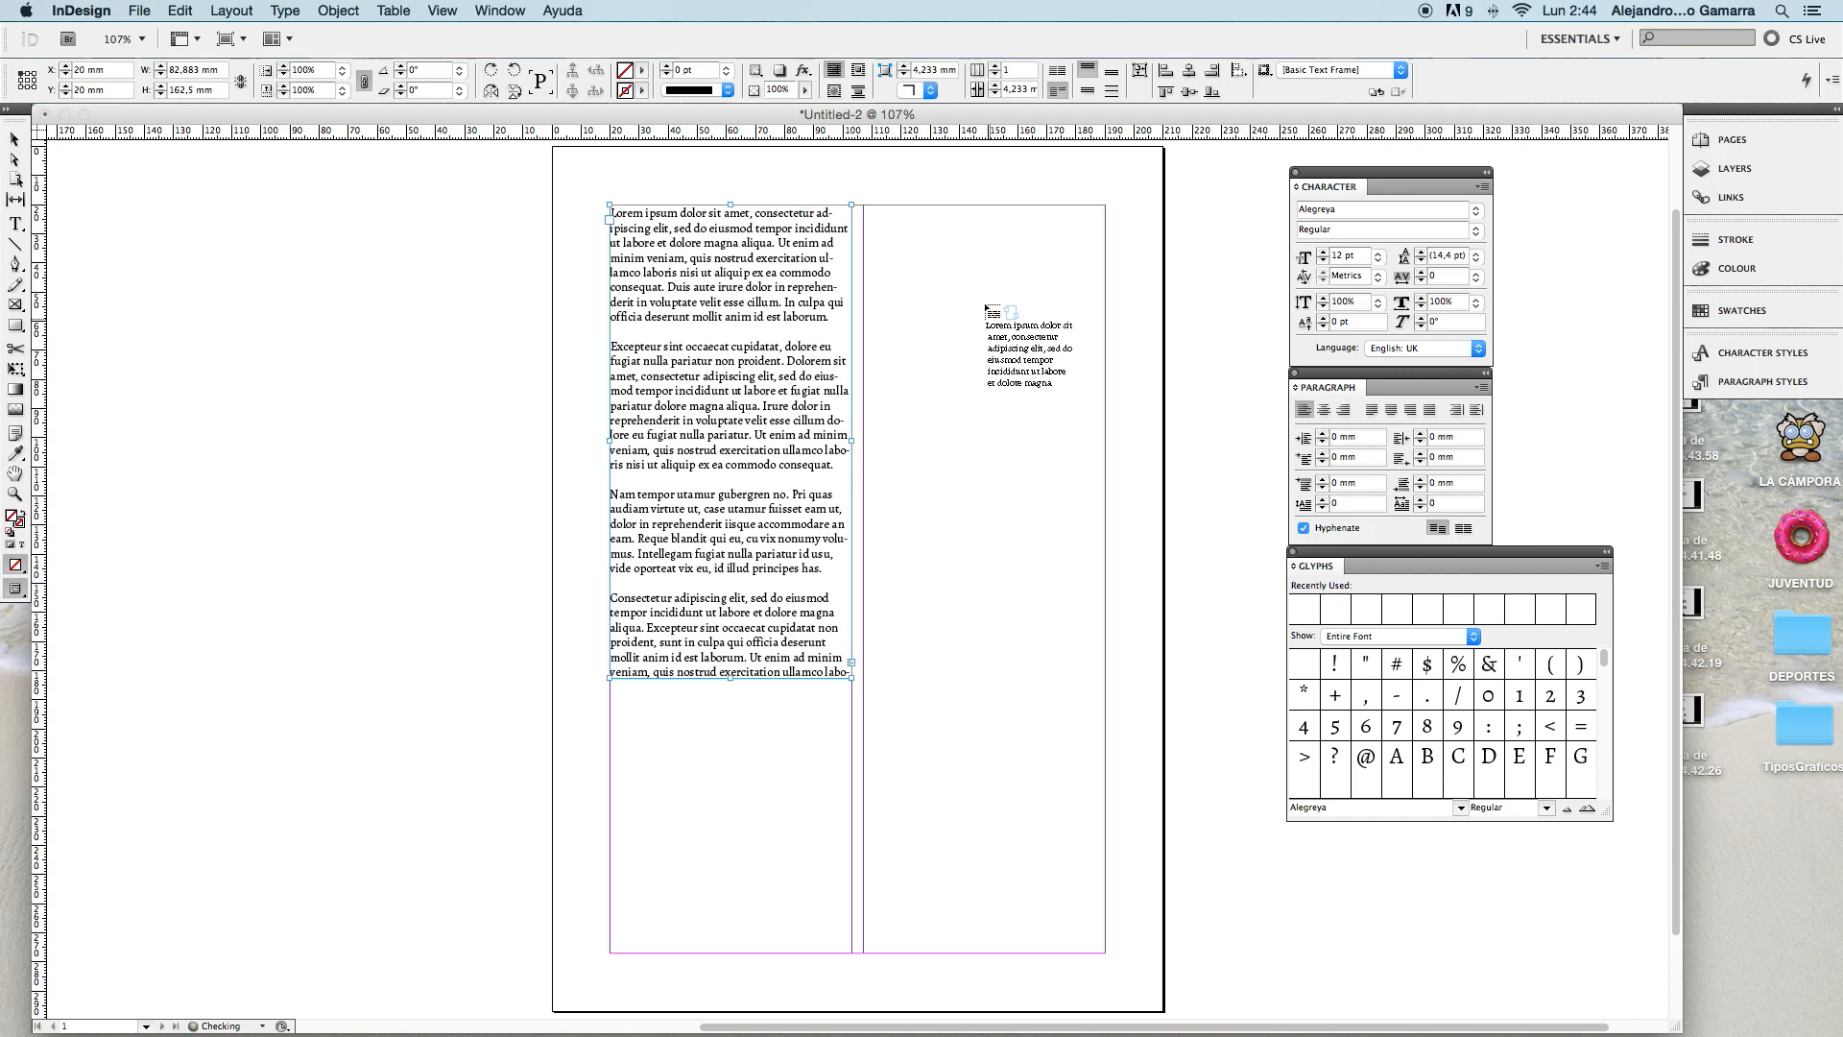
click(867, 208)
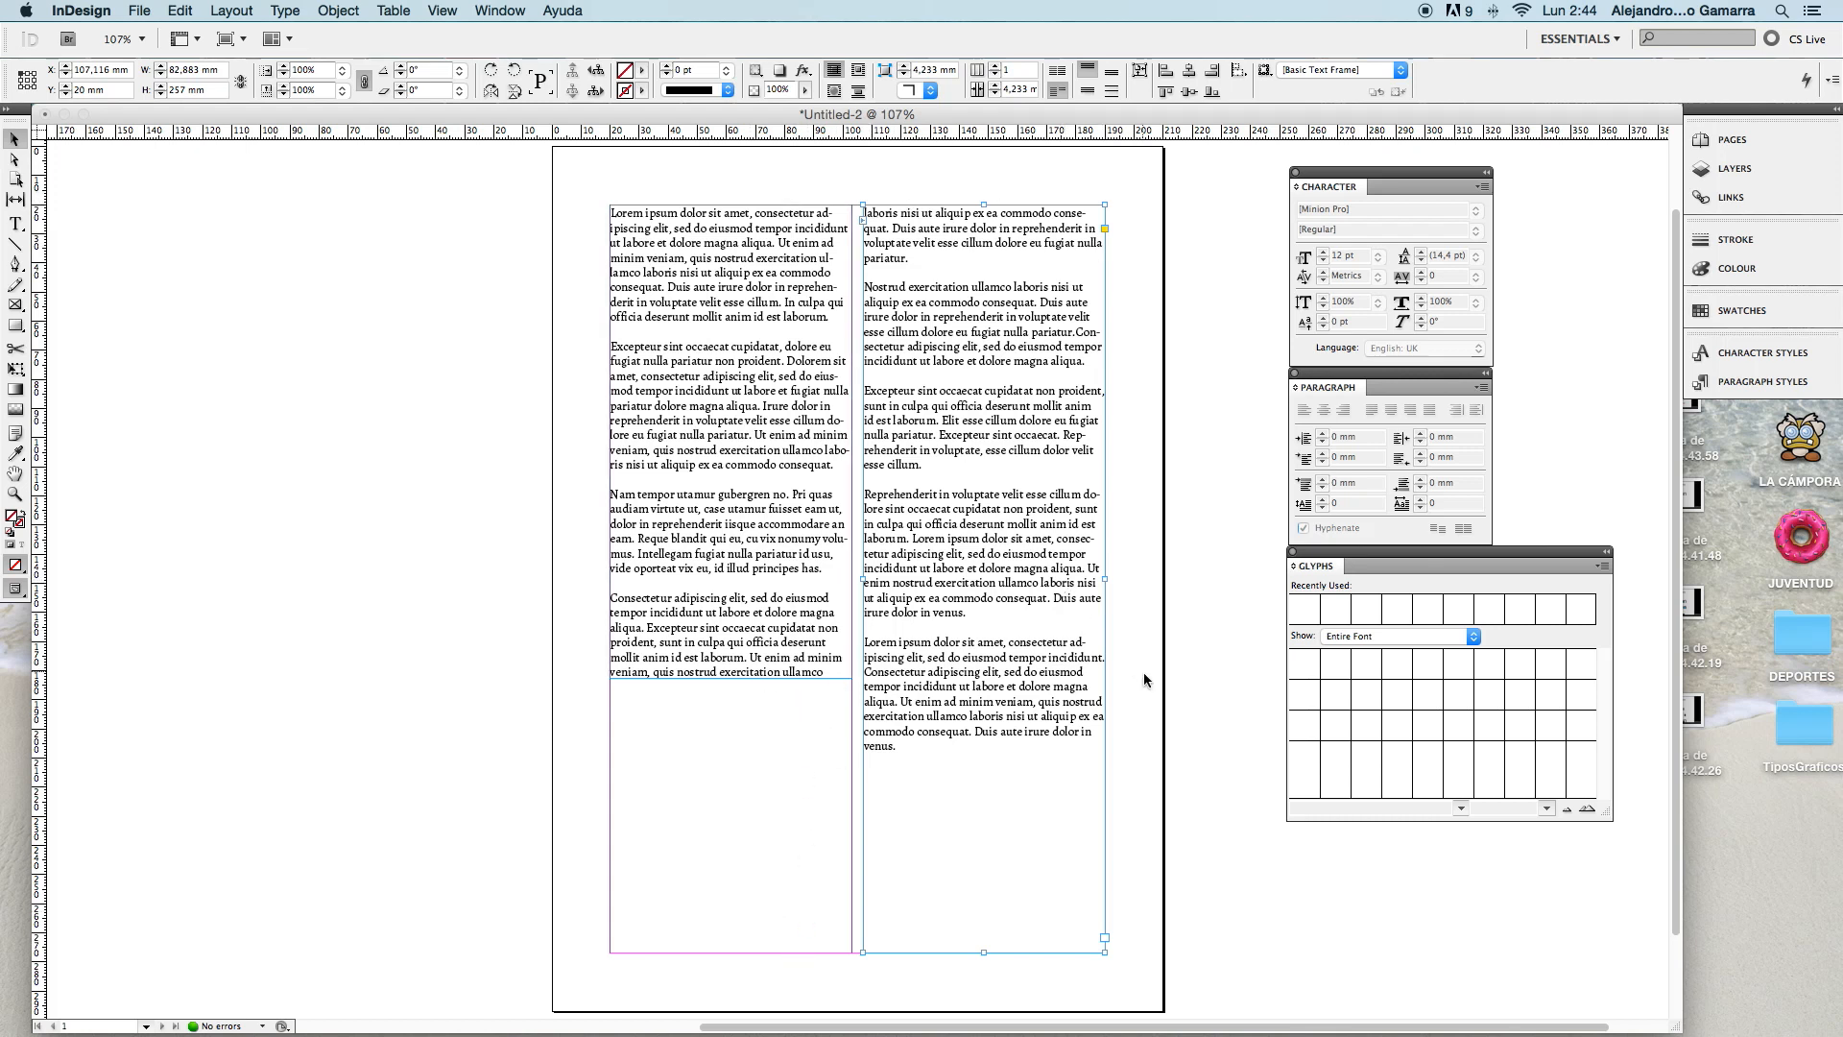
- Try font sizes of 18 pt and 14 pt on the first column's text
click(15, 223)
drag(612, 207, 831, 697)
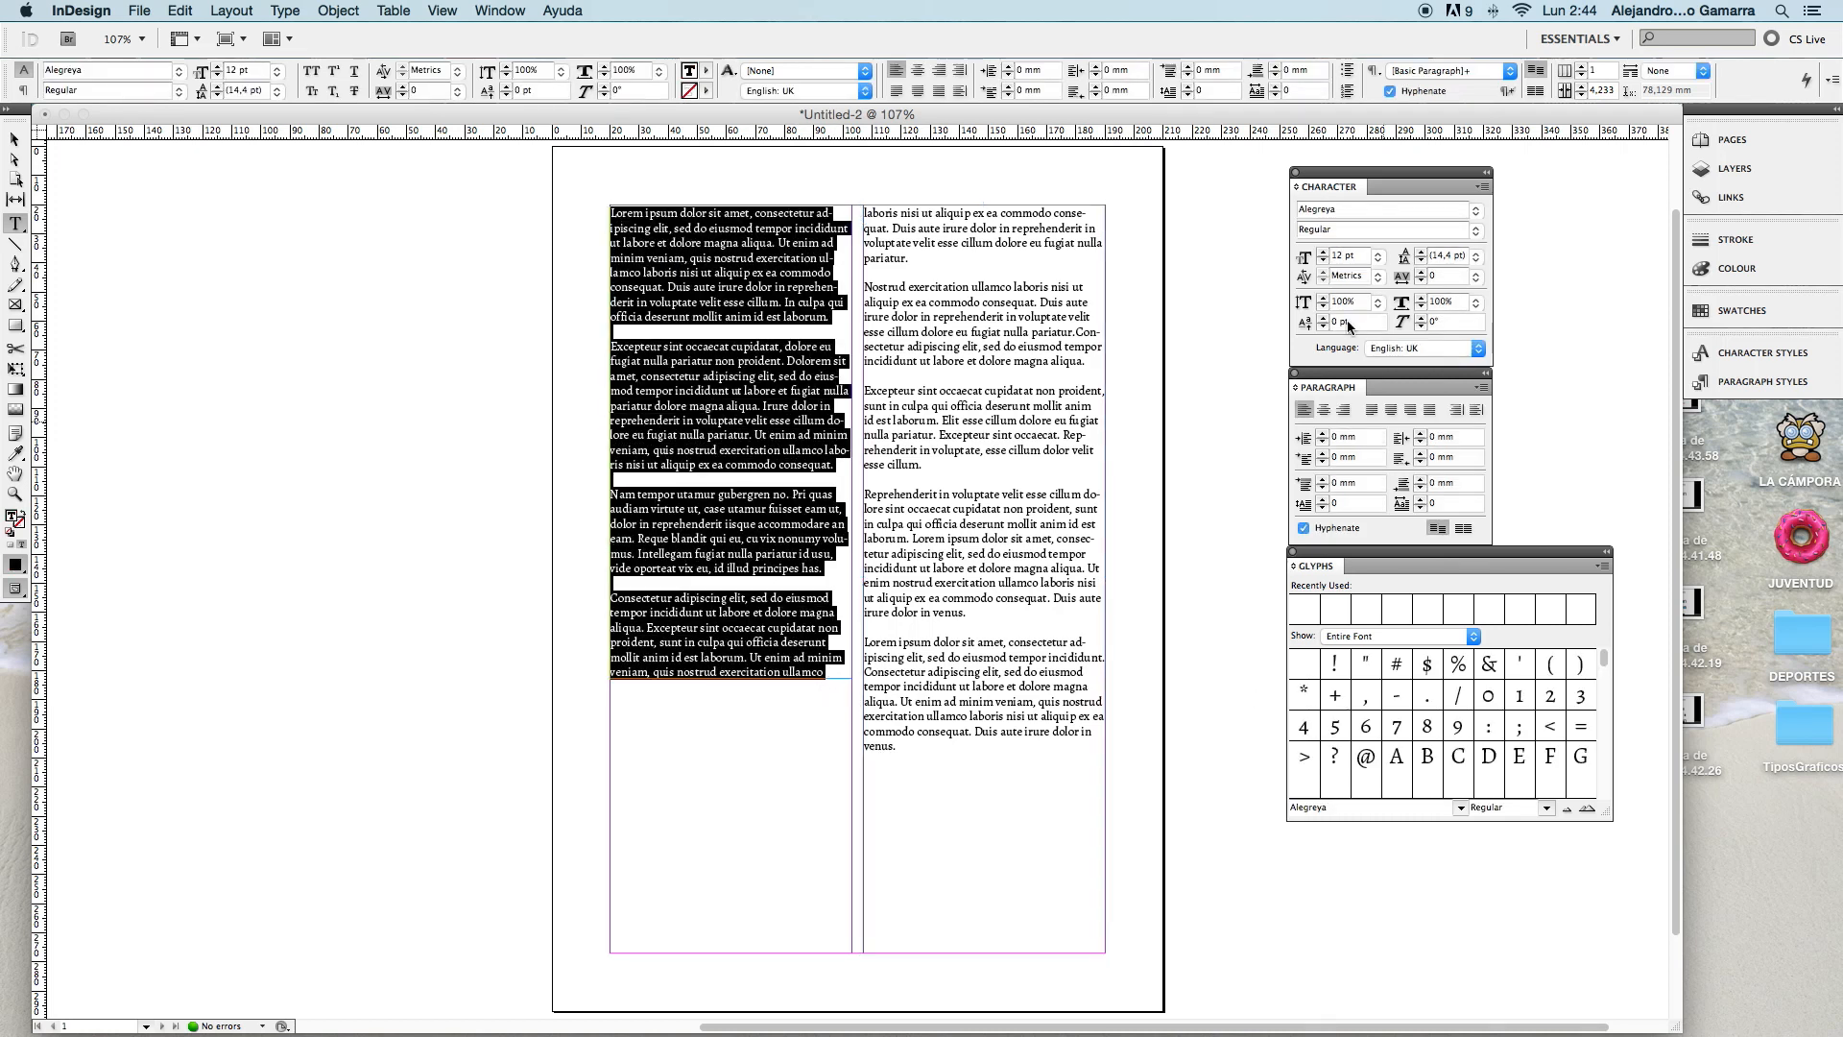
click(1379, 257)
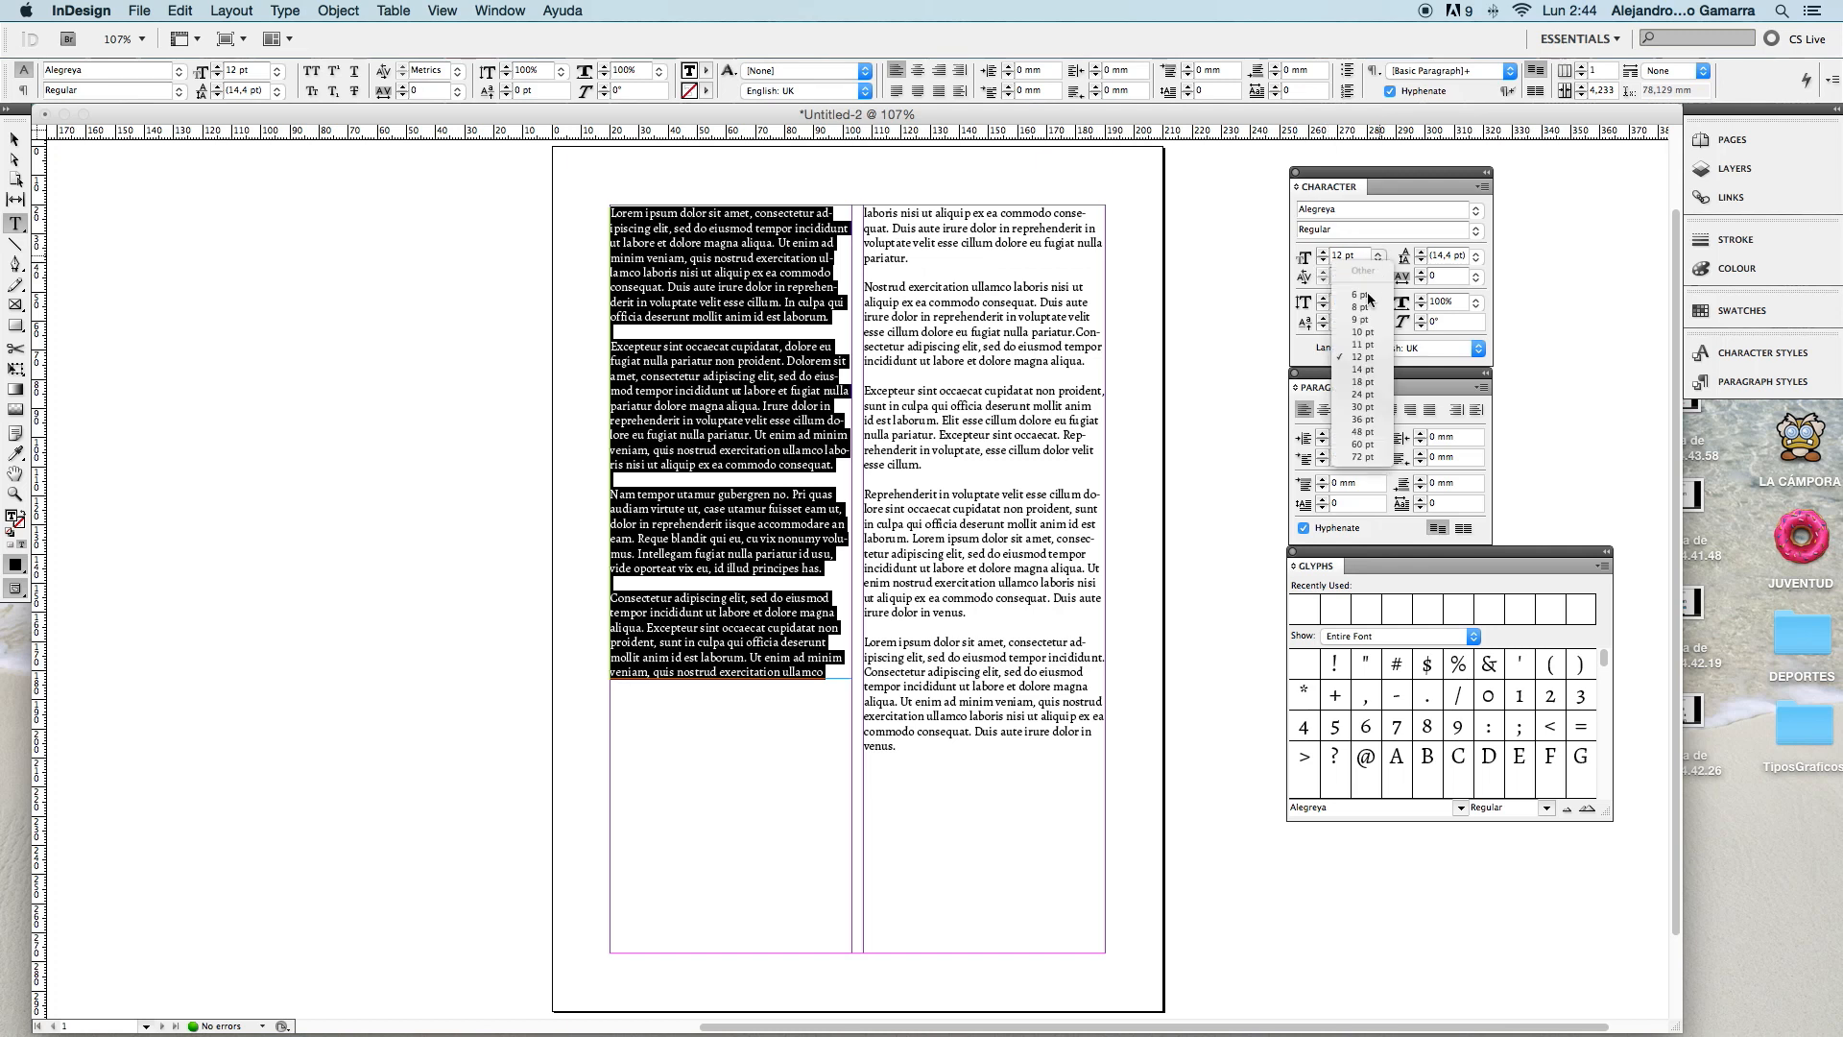
click(1373, 384)
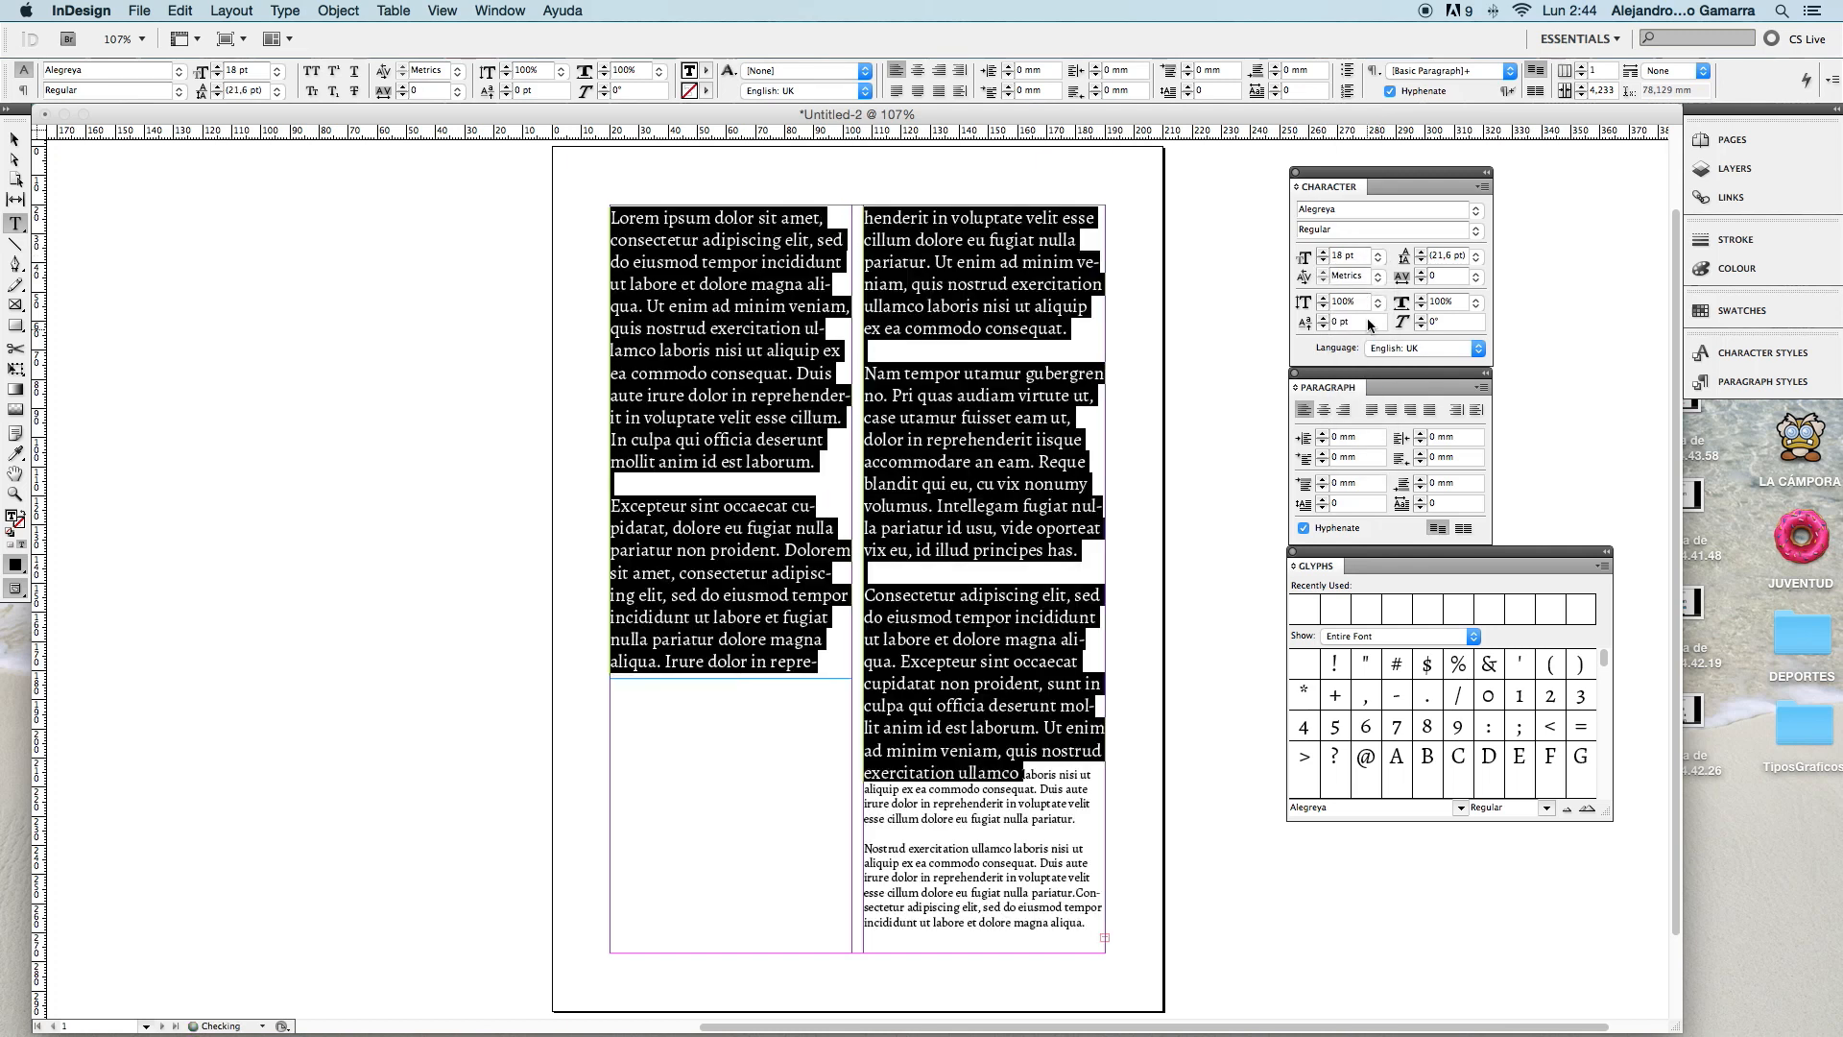
click(1379, 258)
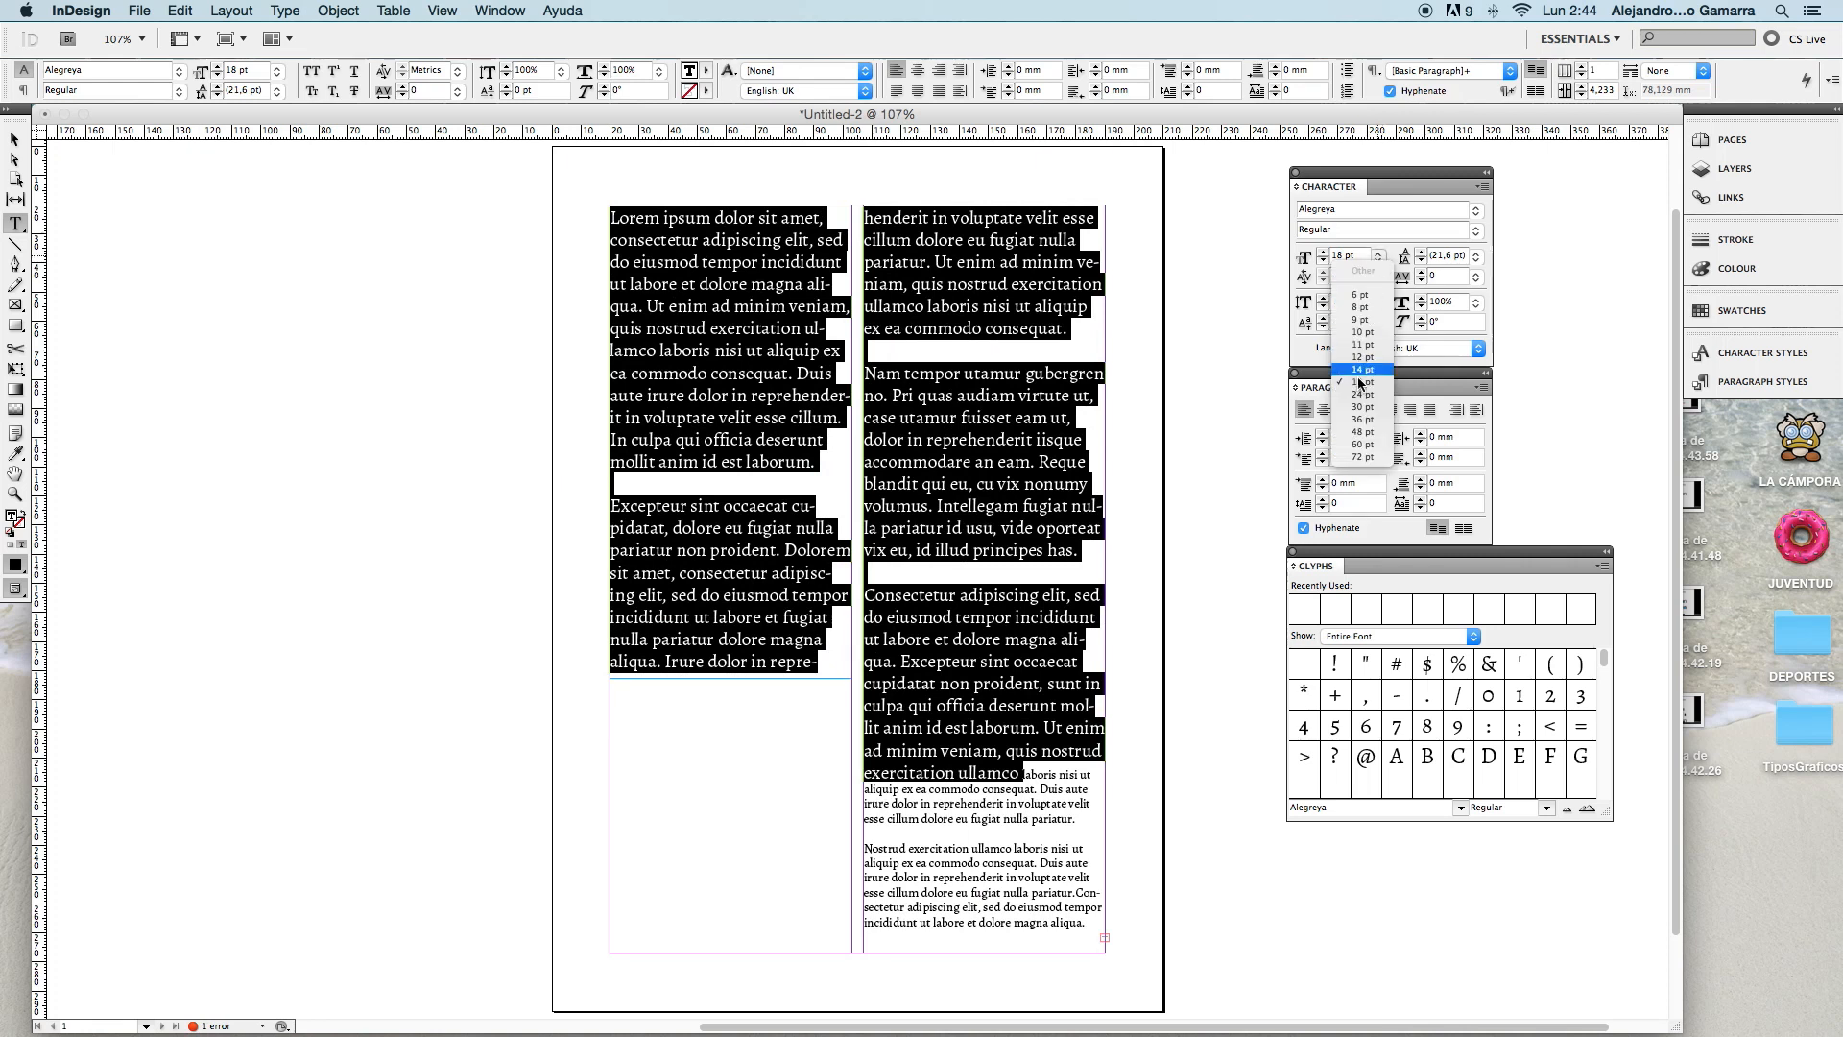
click(1368, 372)
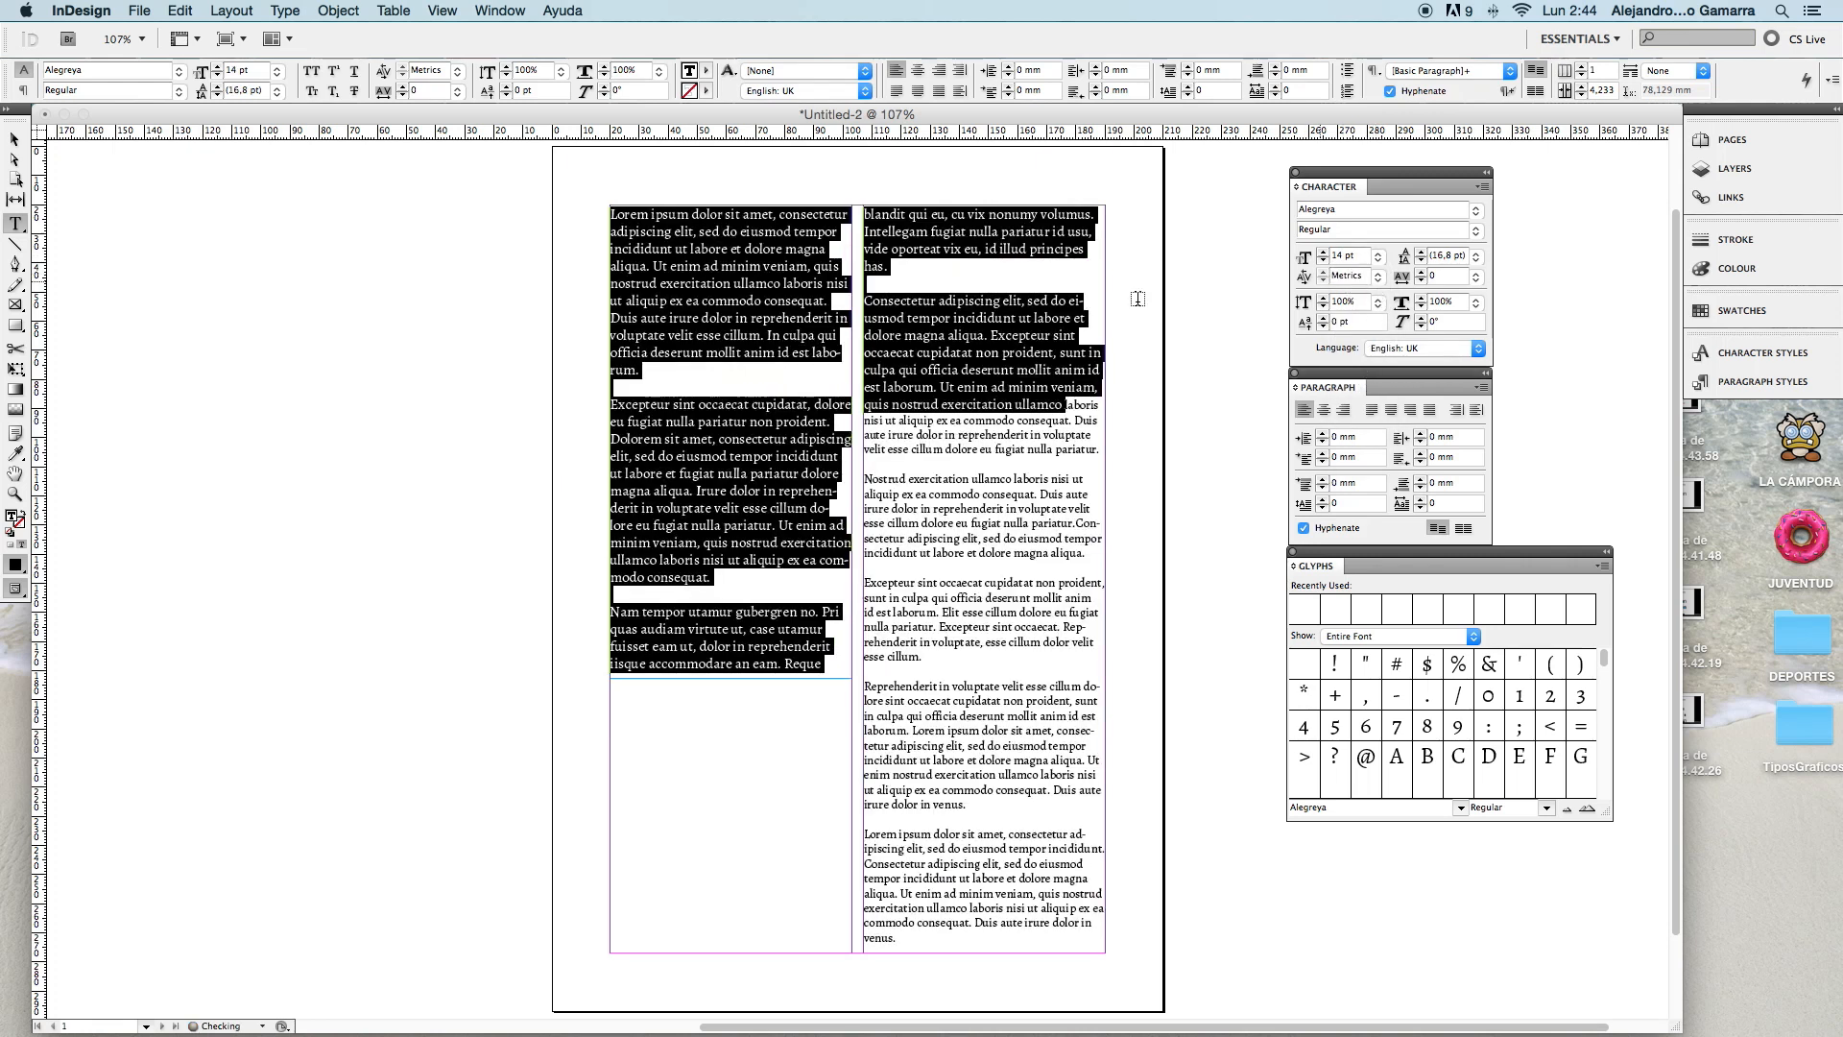
- Set the text in both columns to 10 pt
drag(783, 285, 785, 268)
drag(613, 213, 1036, 937)
click(1379, 258)
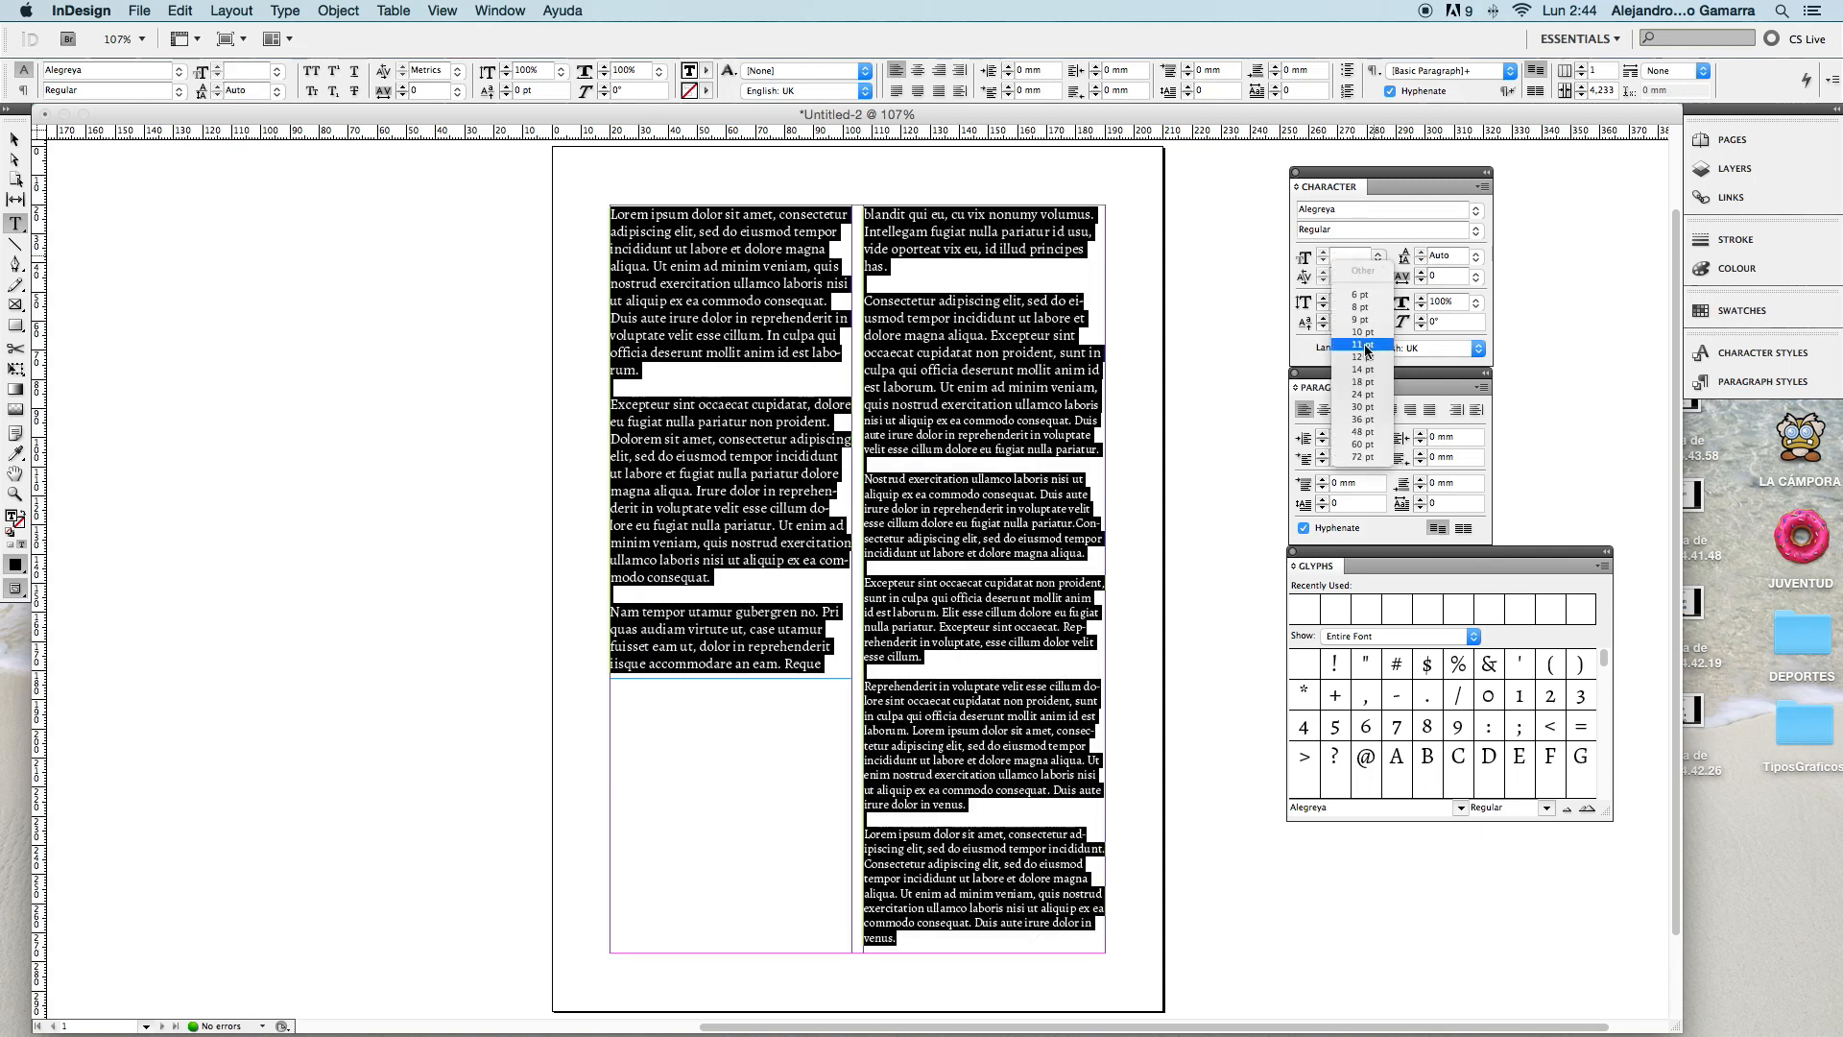
click(1360, 331)
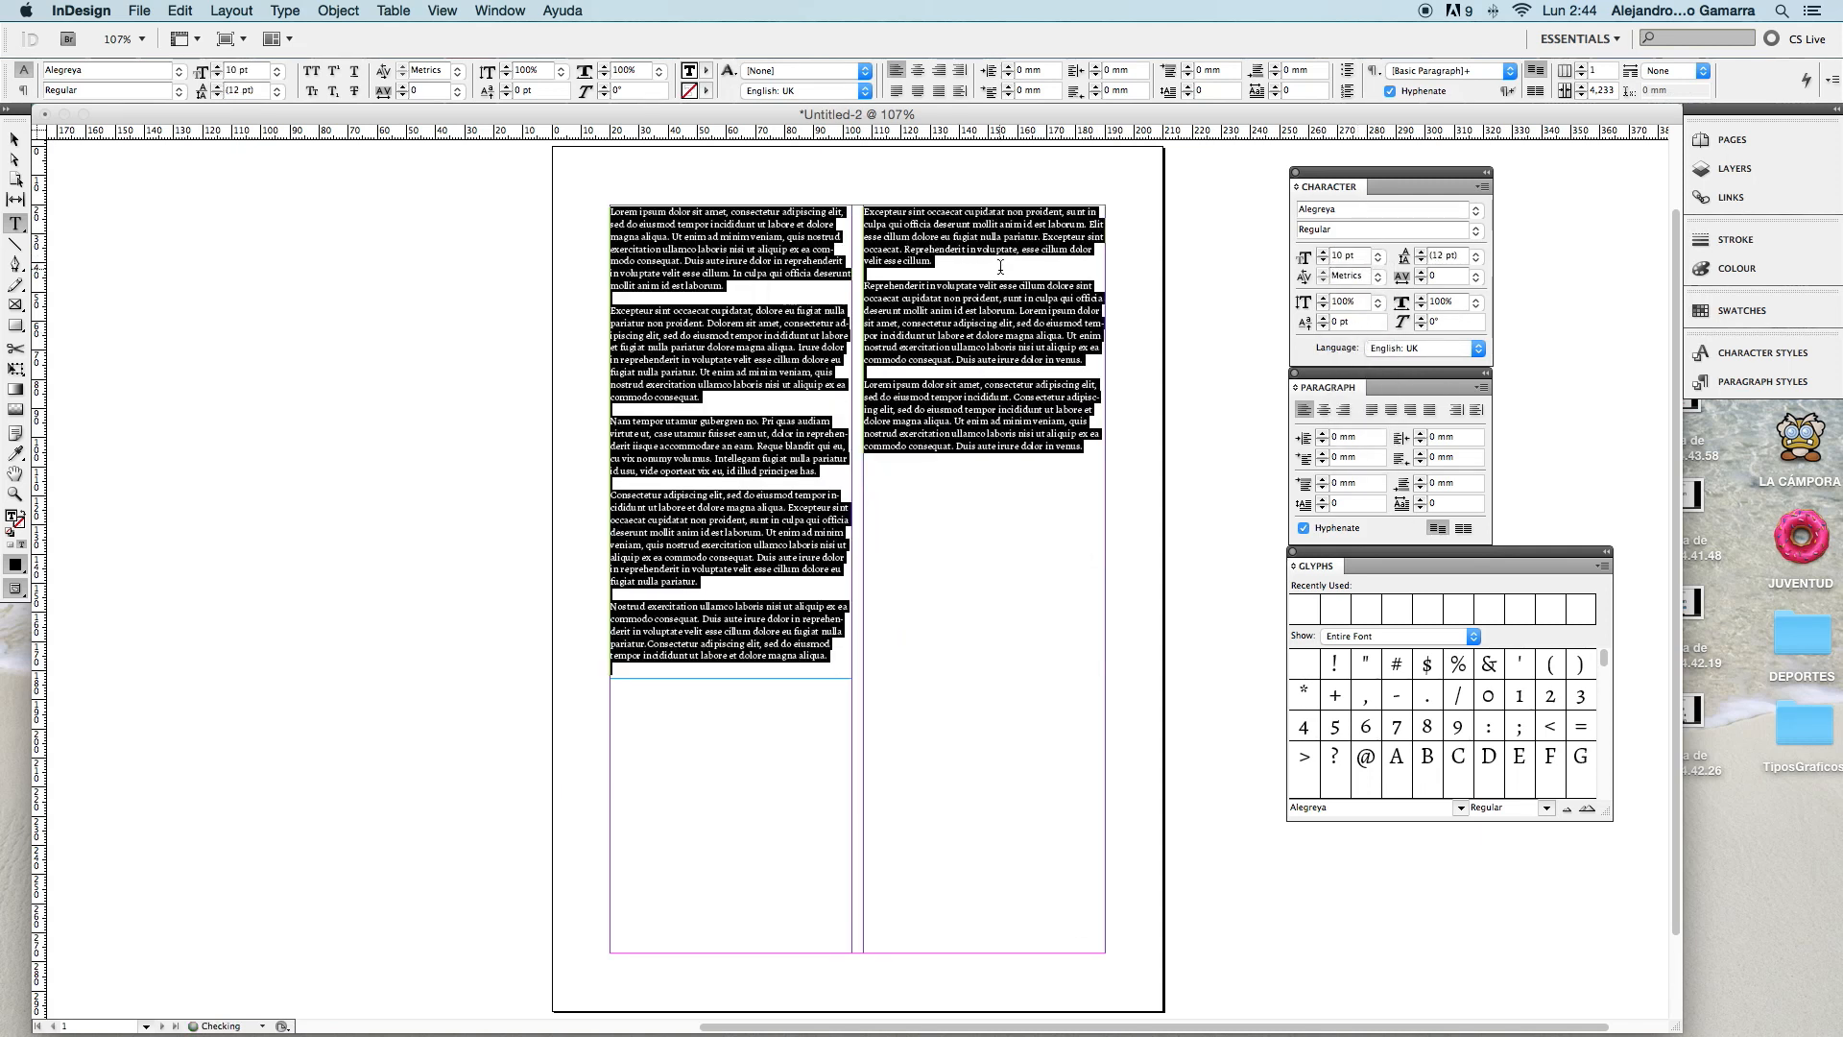
- Examine the 10 pt lettering and the two linked columns at close range
click(14, 493)
drag(438, 187, 1215, 725)
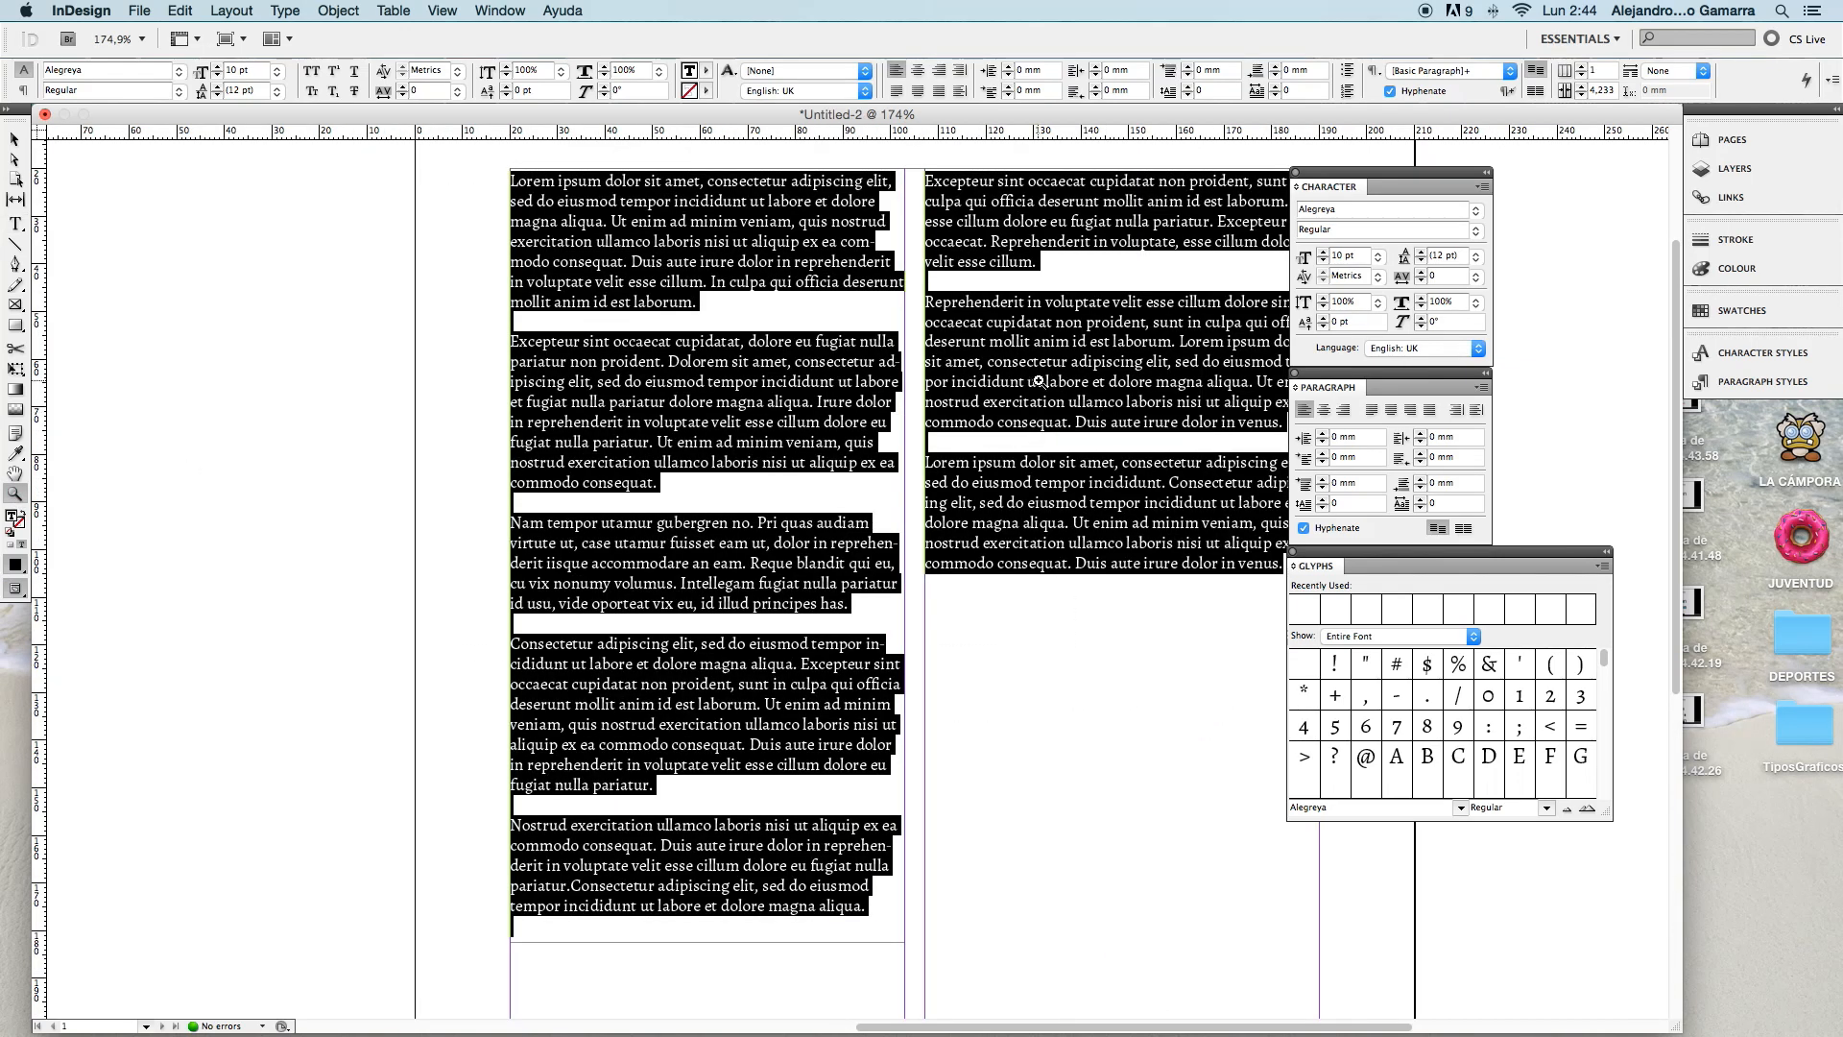
drag(1077, 335, 931, 350)
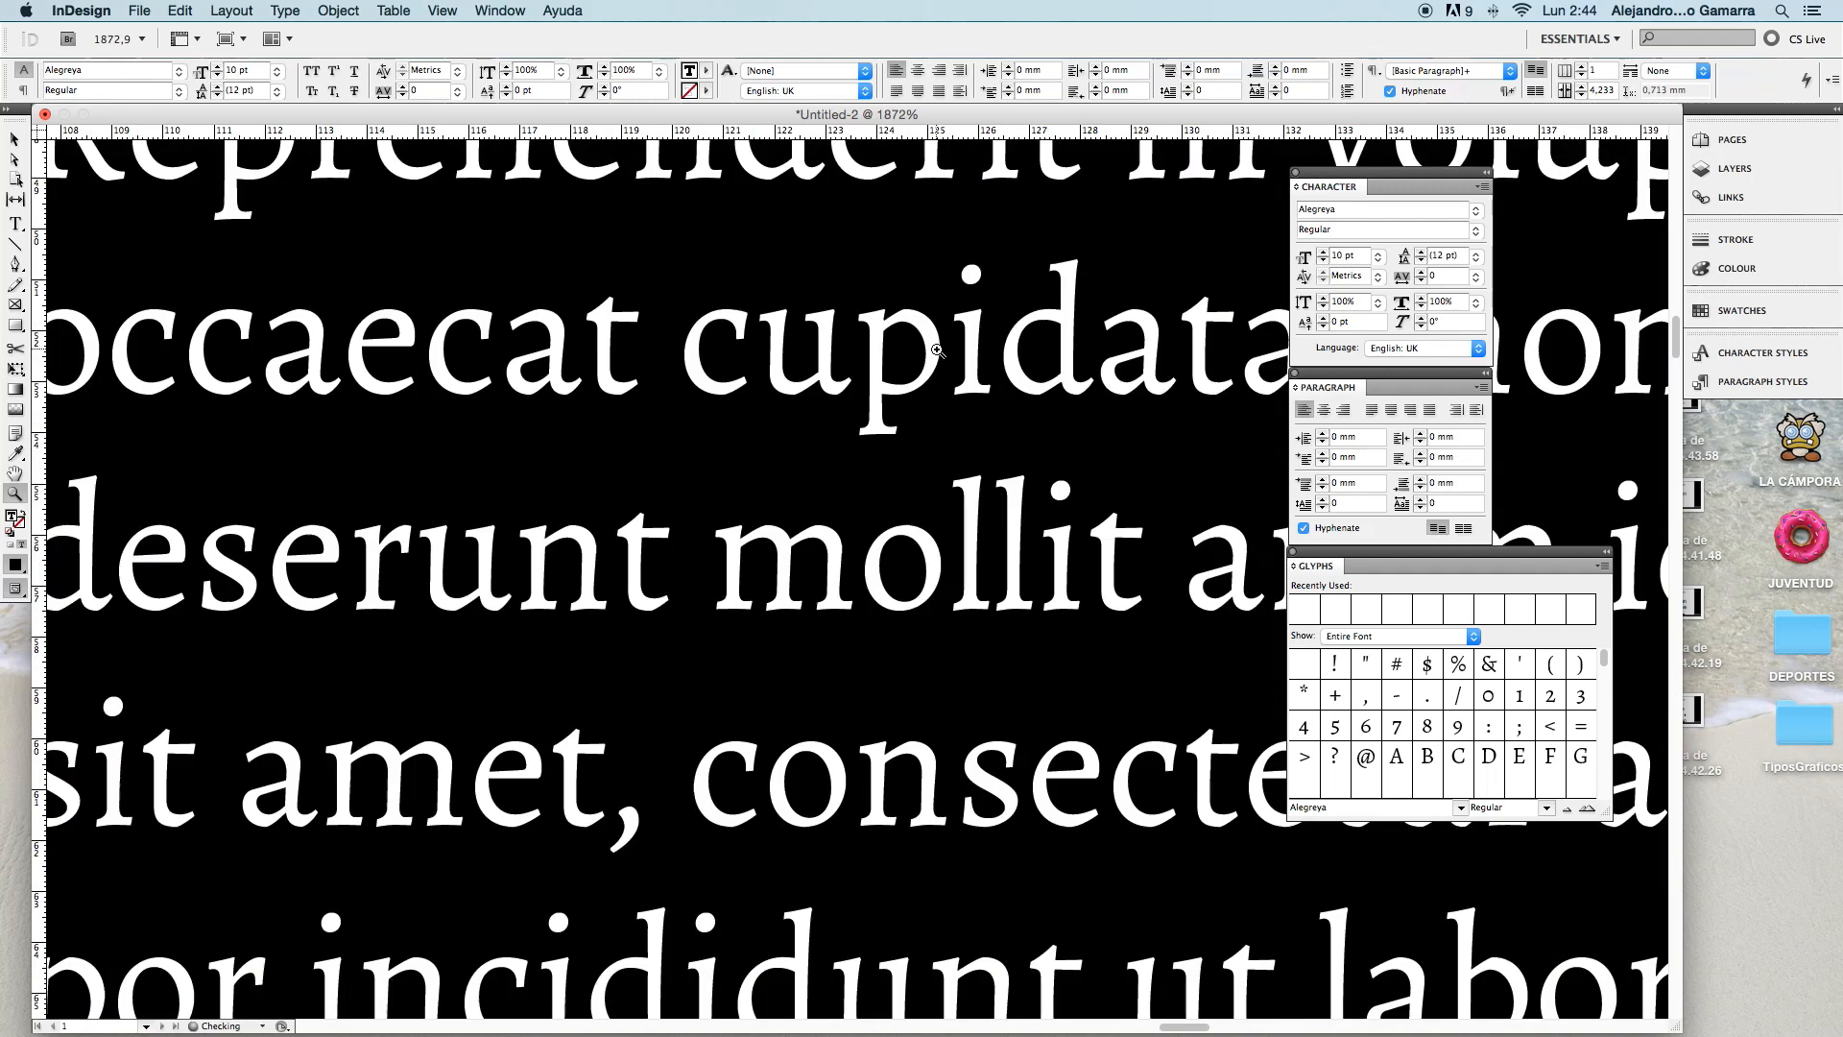
alt+click(822, 397)
alt+click(864, 423)
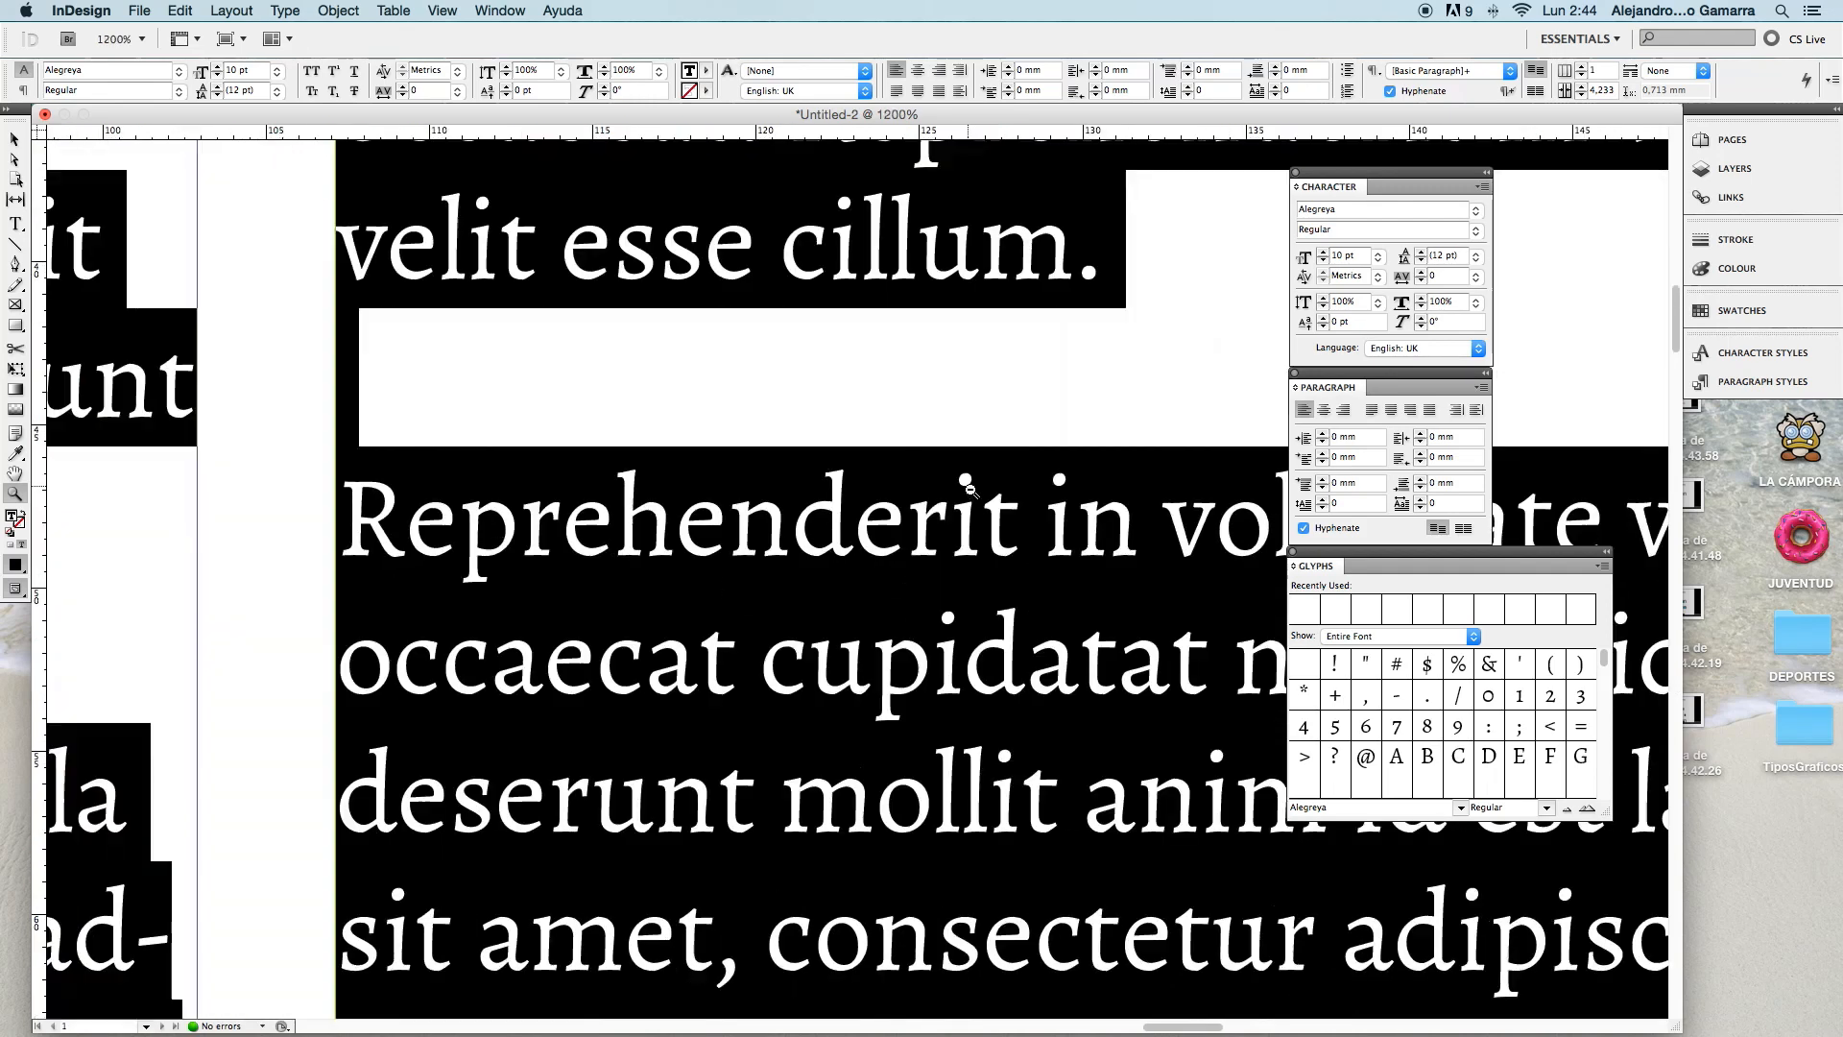
alt+click(967, 490)
alt+click(905, 528)
alt+click(896, 531)
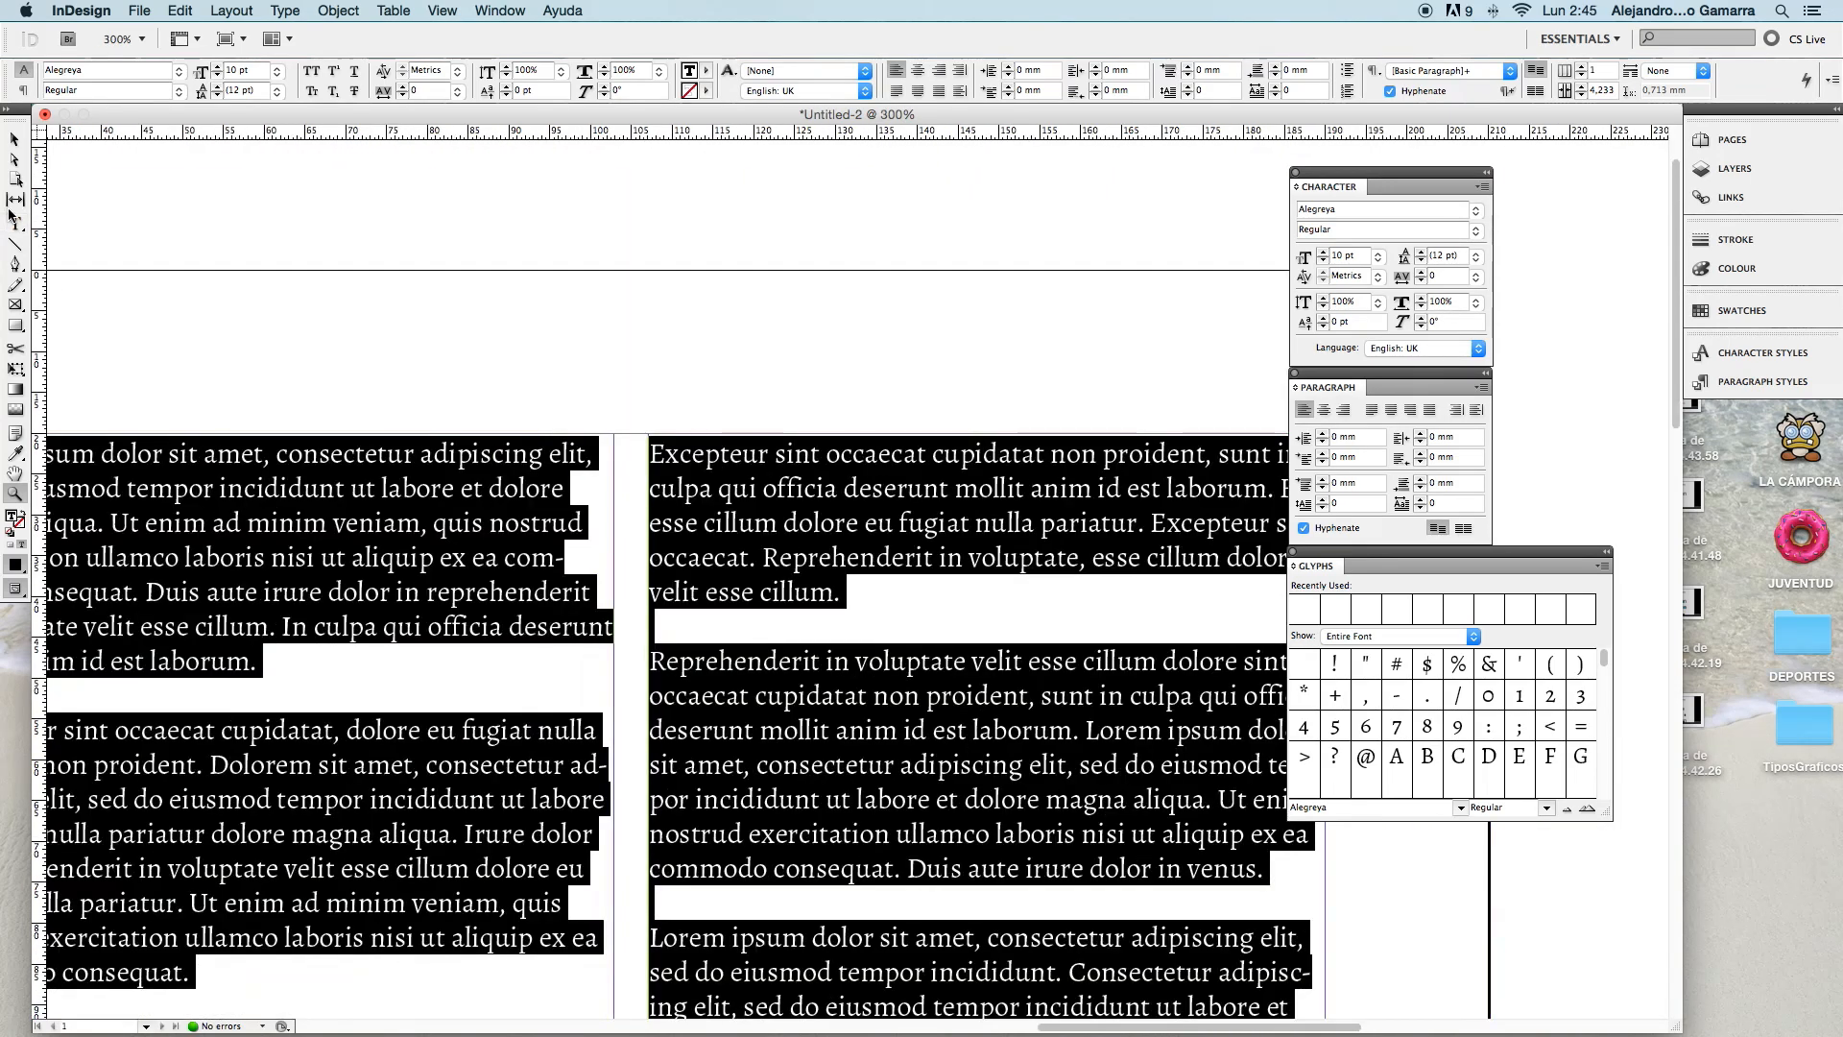
click(14, 140)
drag(327, 578, 665, 398)
click(100, 192)
click(428, 280)
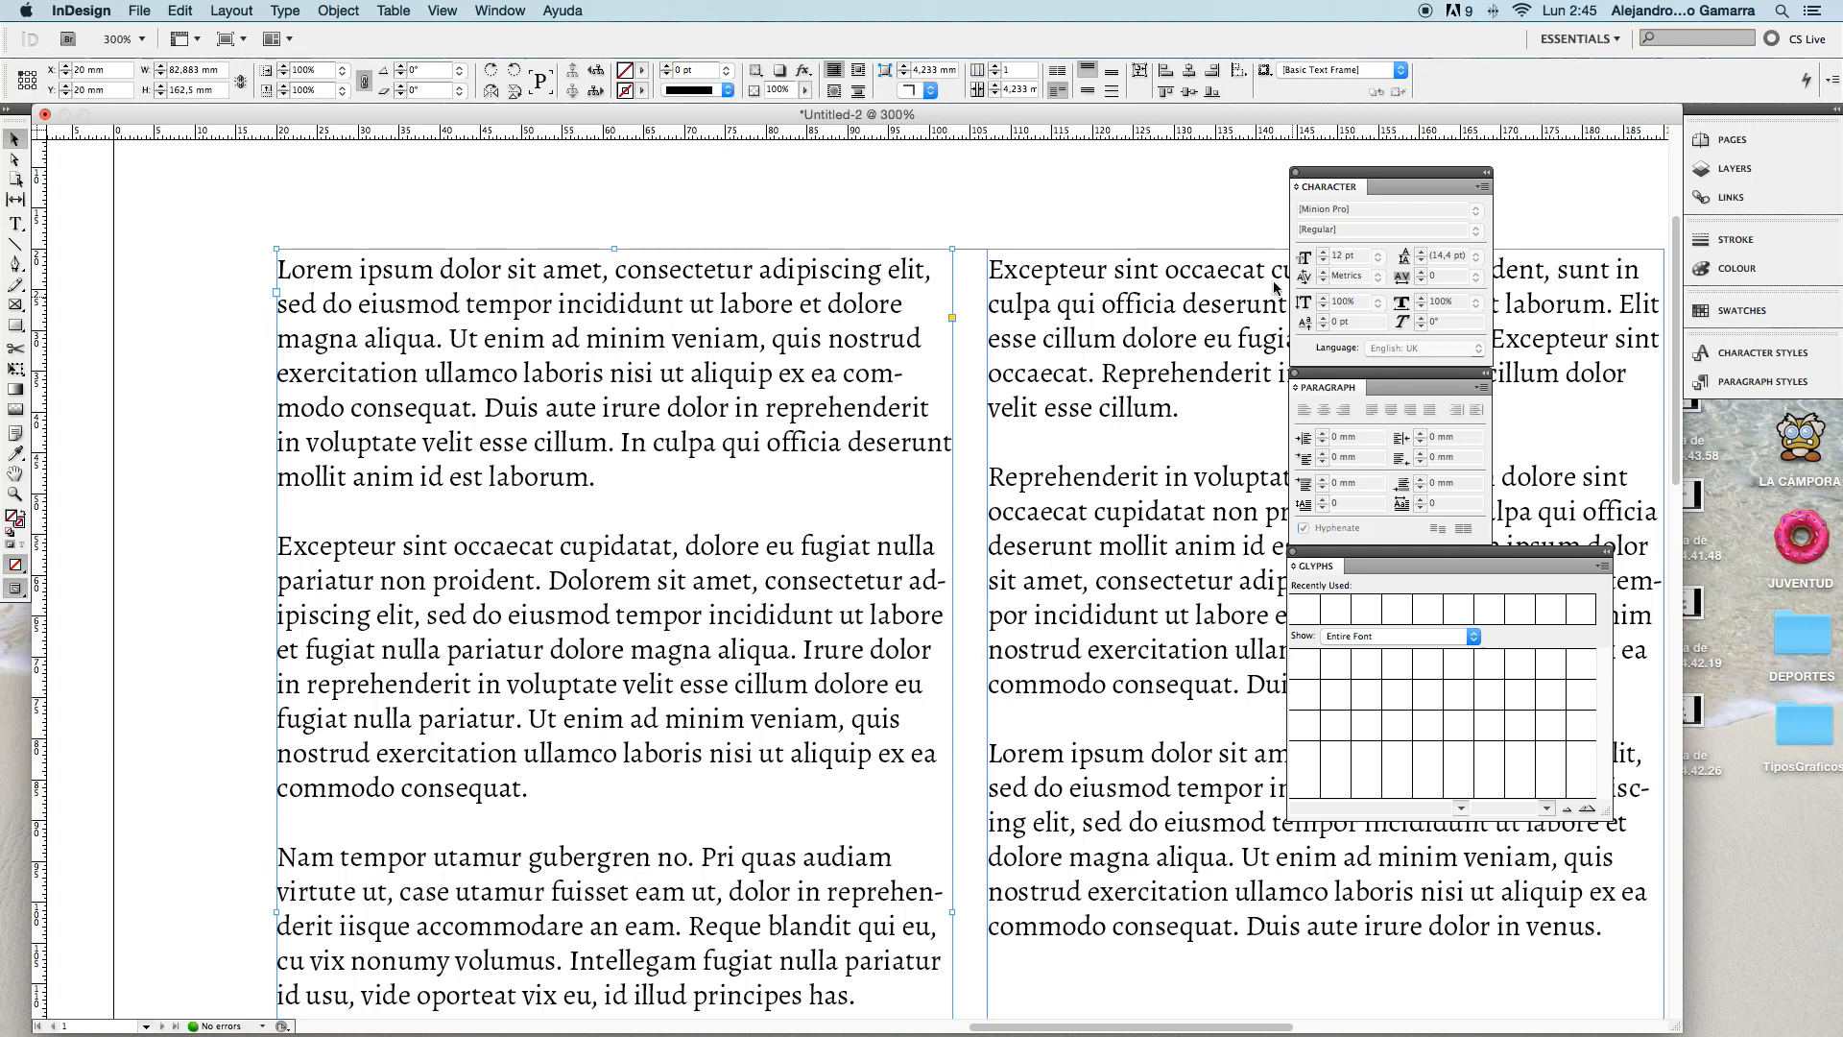
click(347, 219)
click(371, 278)
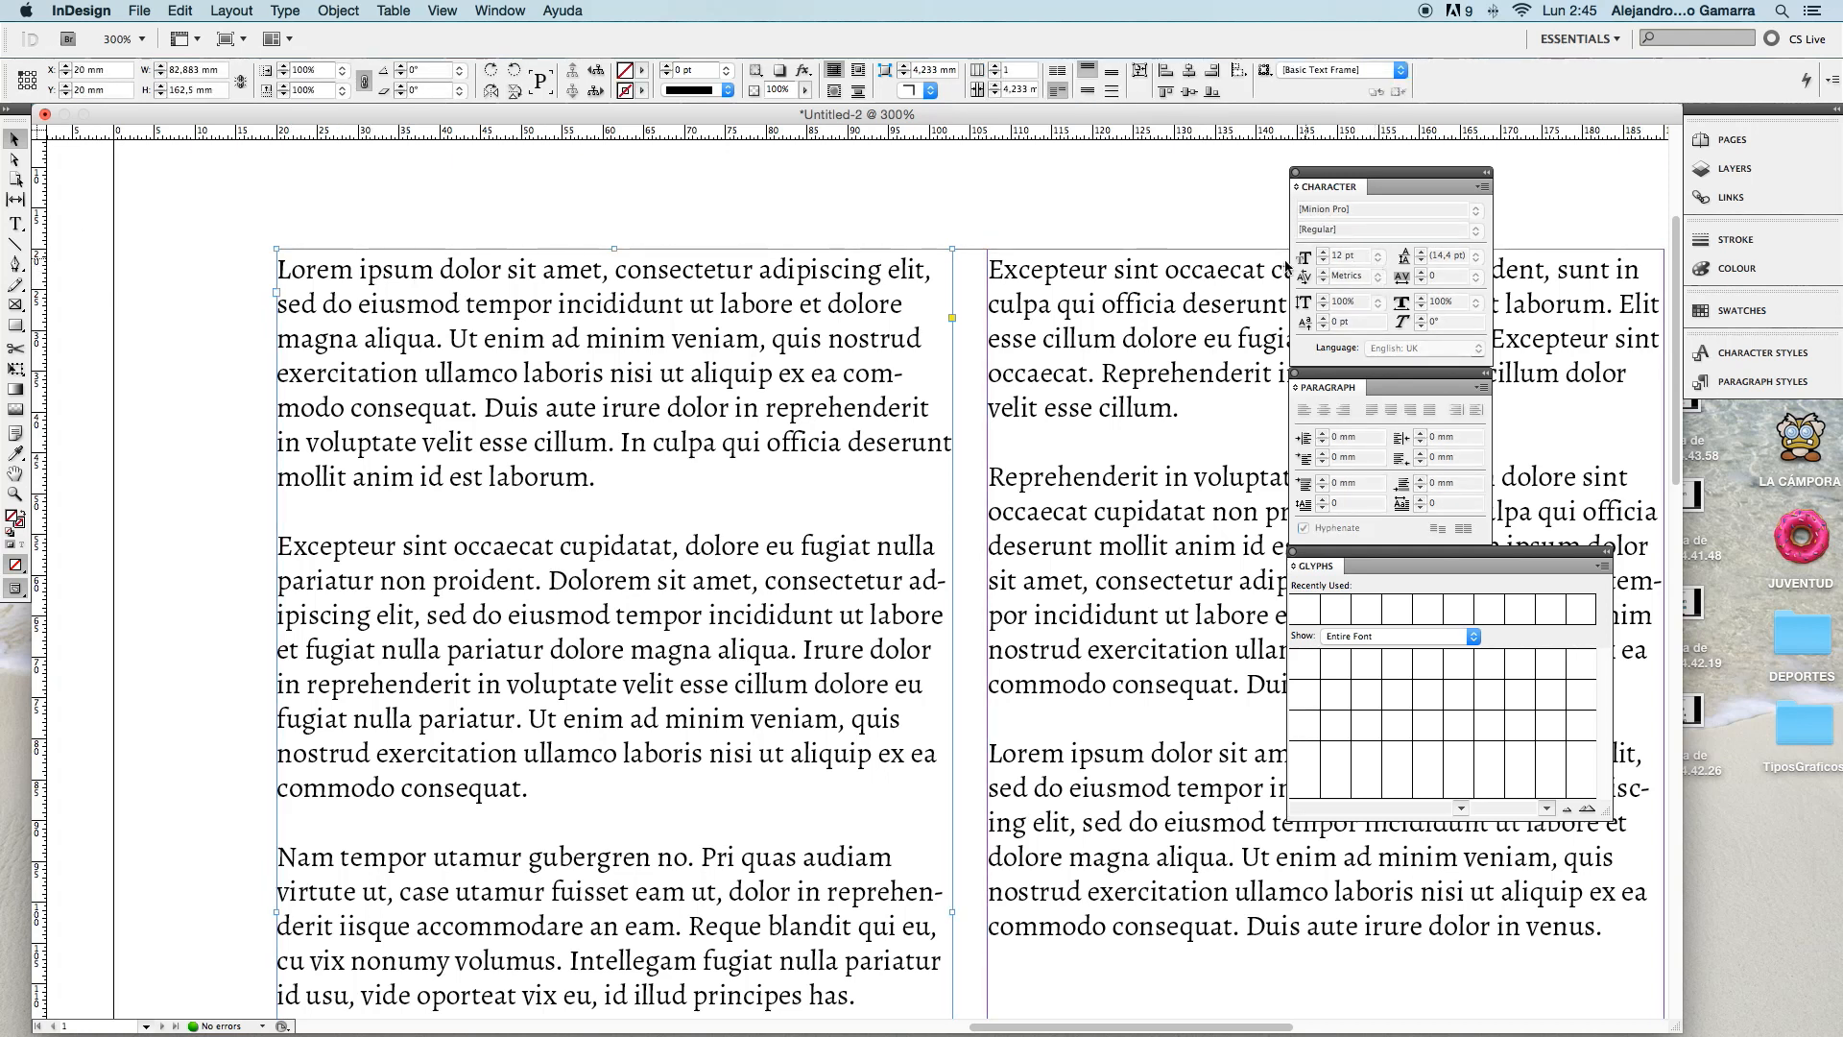
- Set all the text in both linked columns to 12 pt
click(15, 224)
drag(265, 256, 1402, 979)
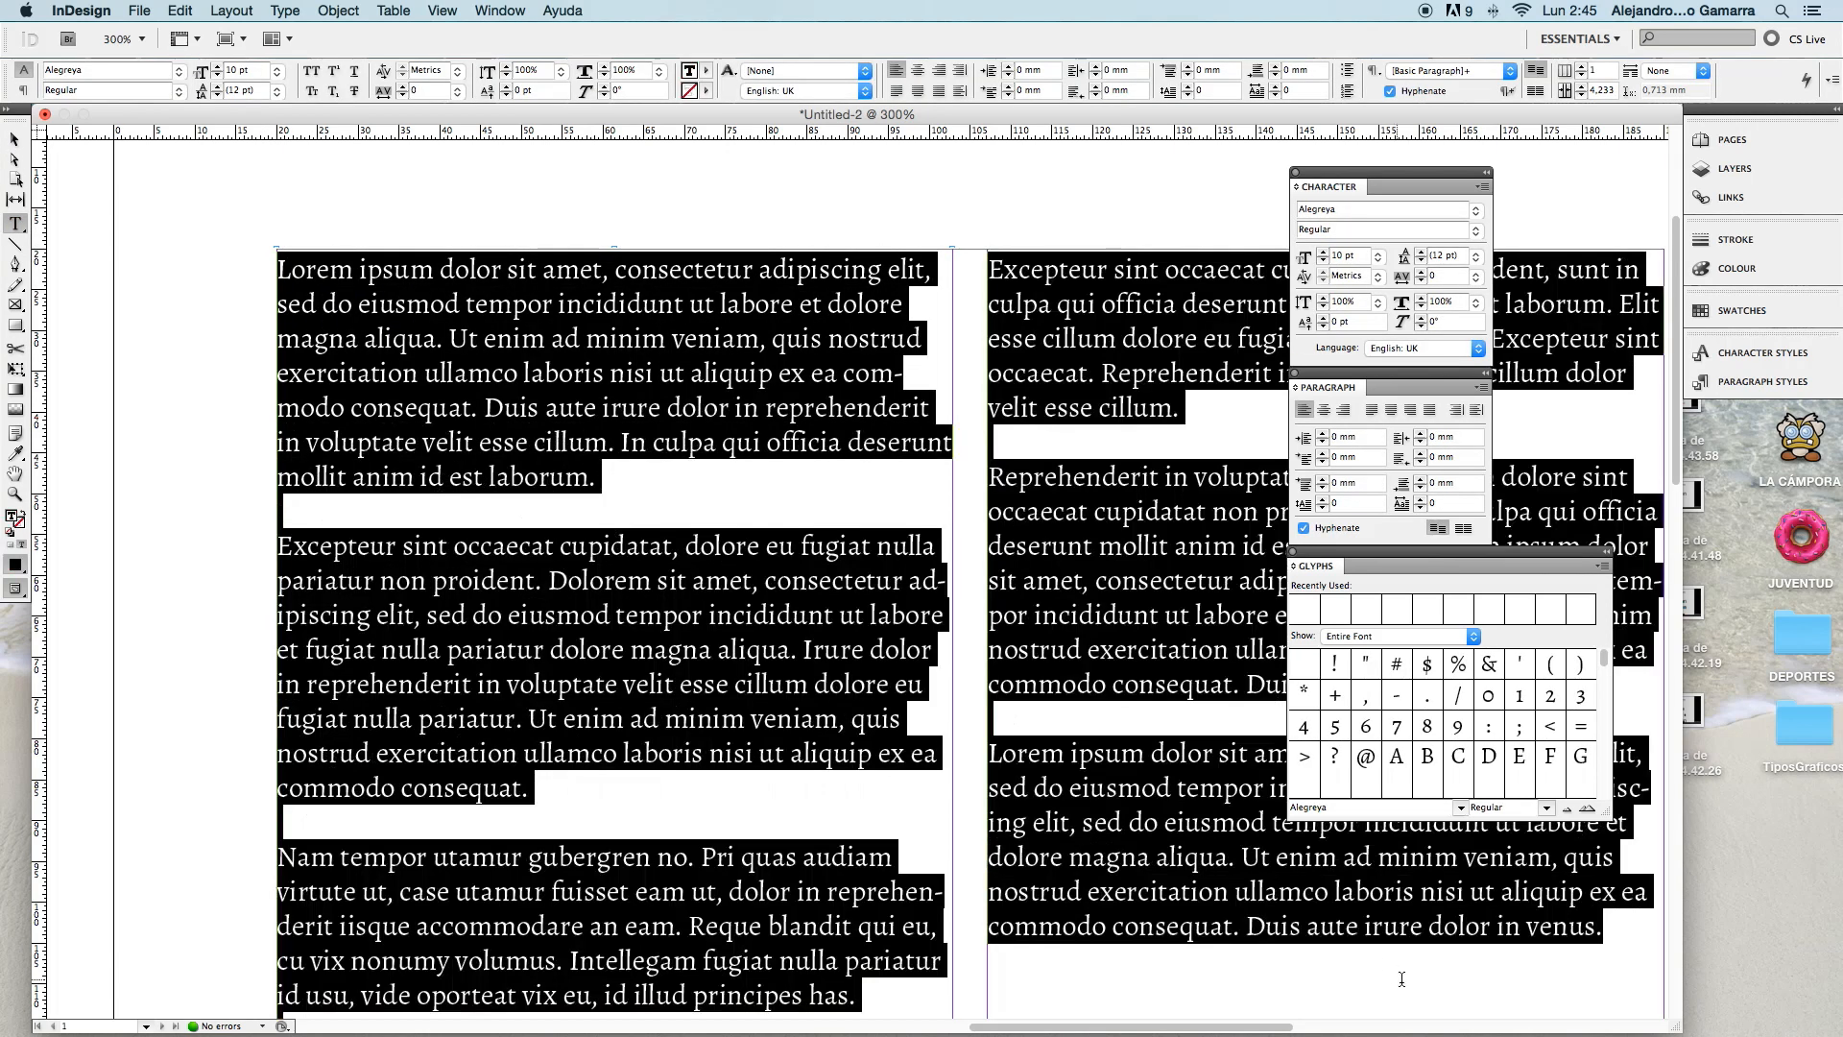
click(1378, 256)
click(1373, 338)
click(1379, 258)
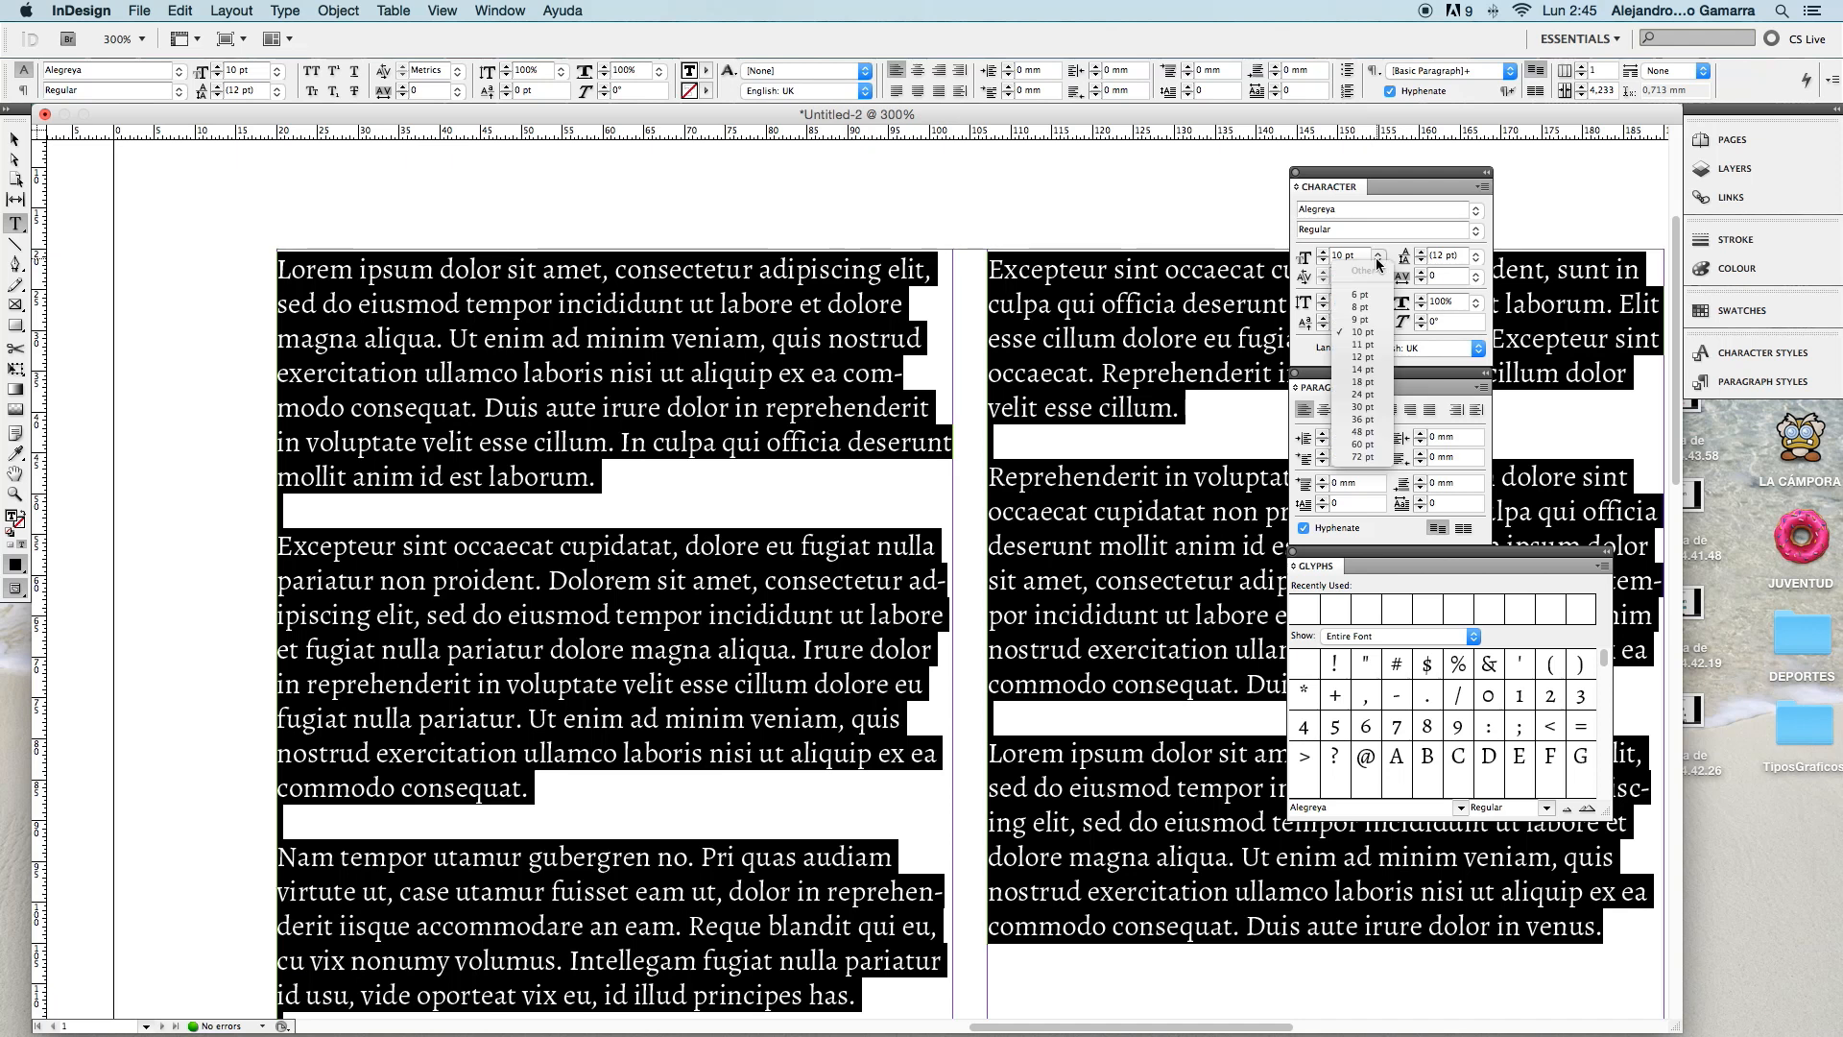
click(1375, 358)
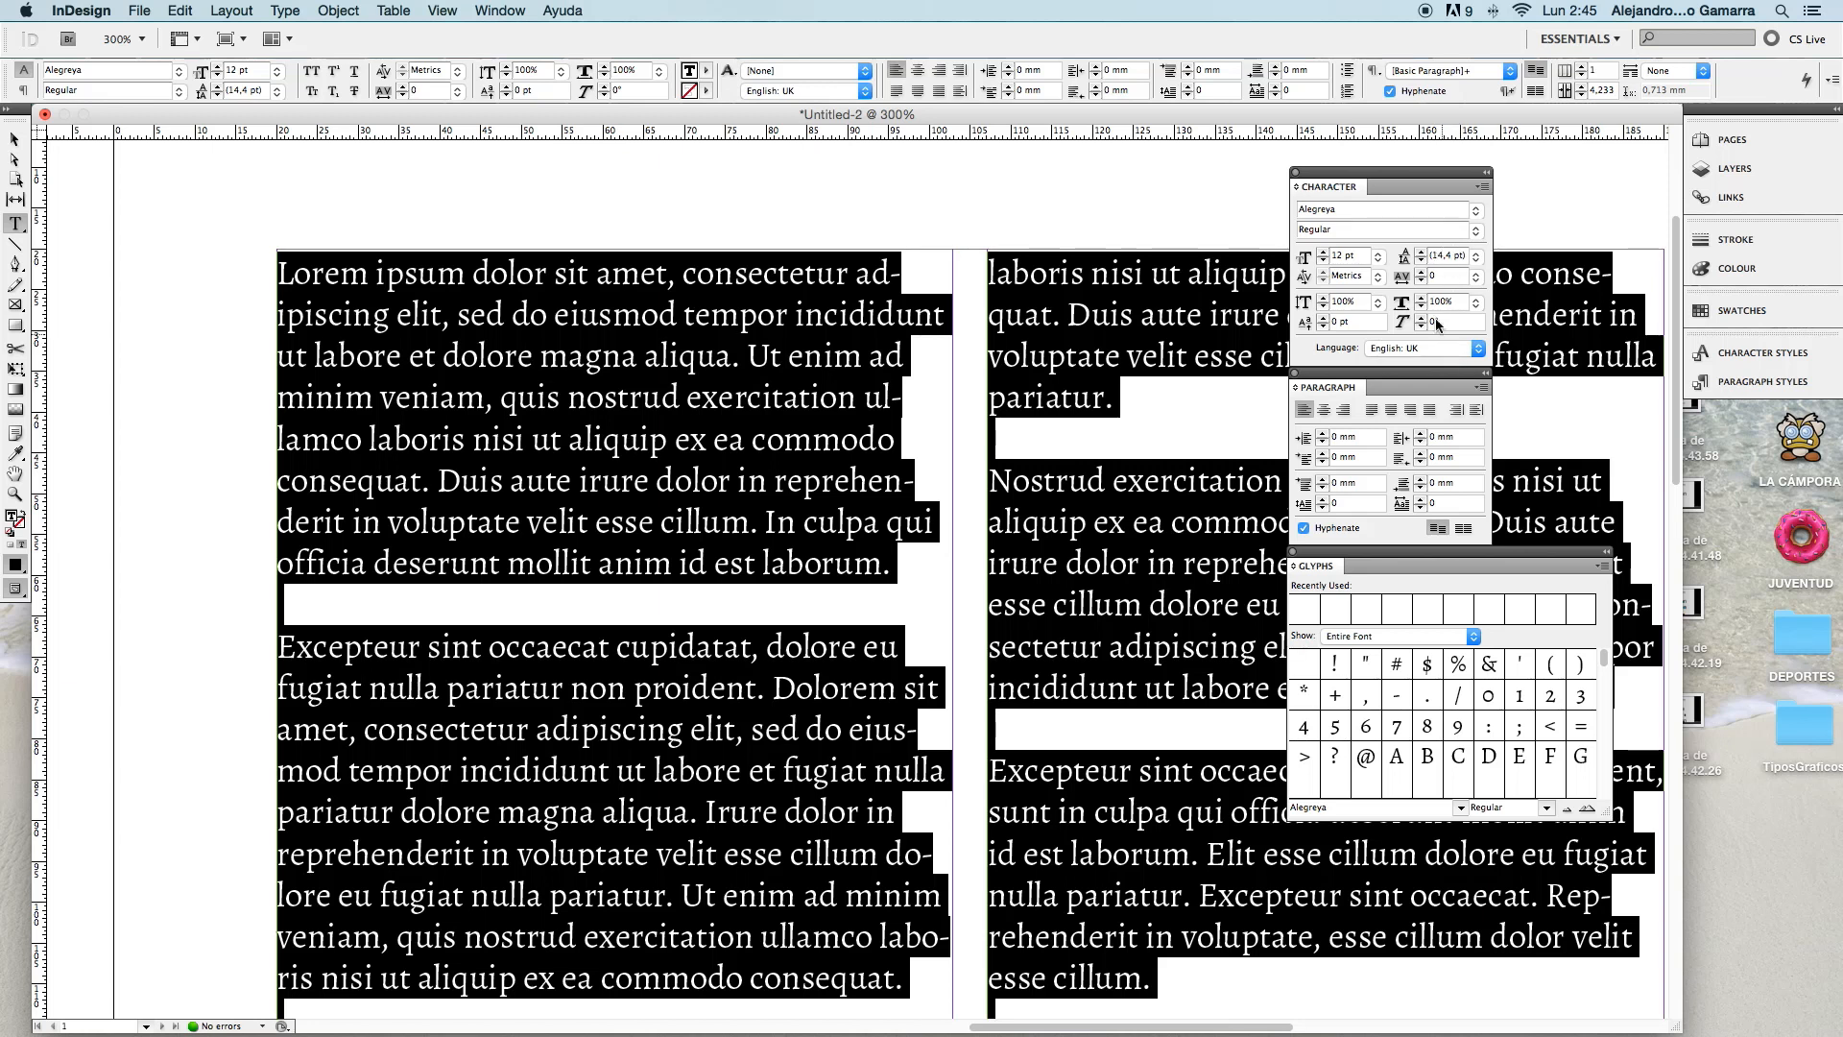
- Try 18 pt on all the selected text, and return it to 12 pt
click(1378, 258)
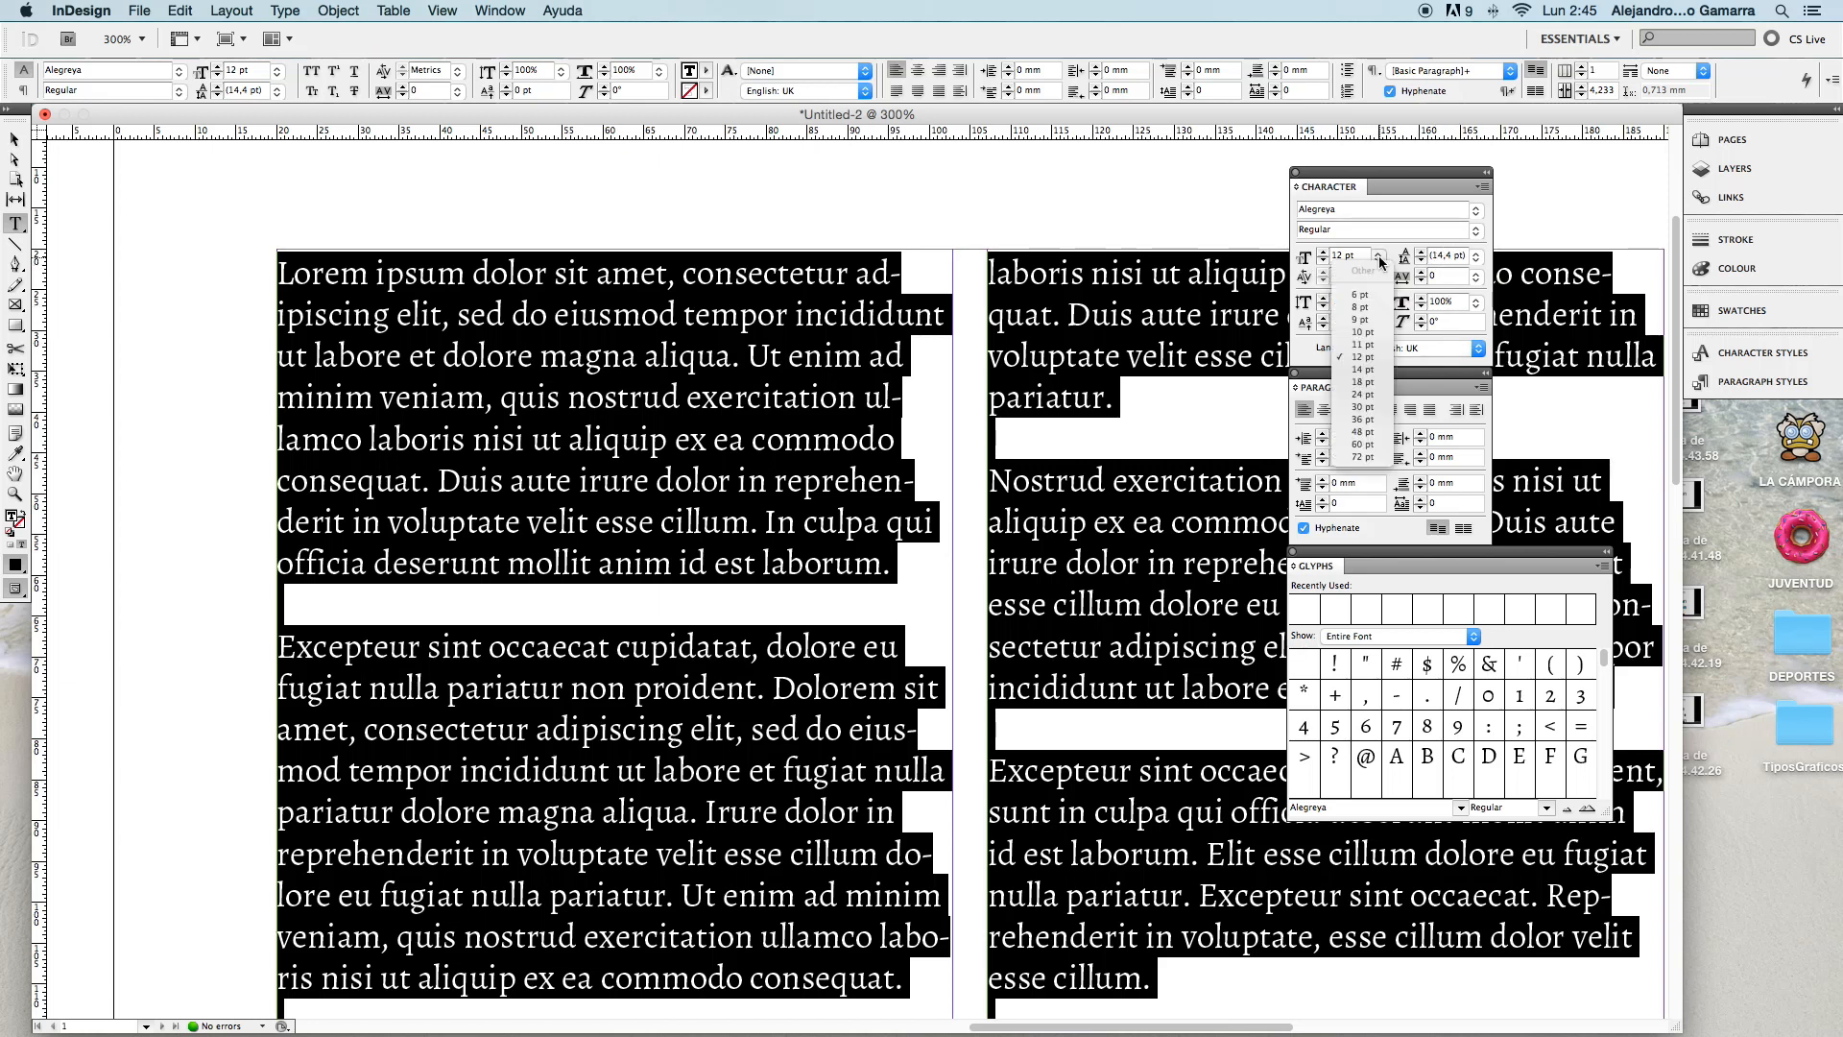
click(1363, 389)
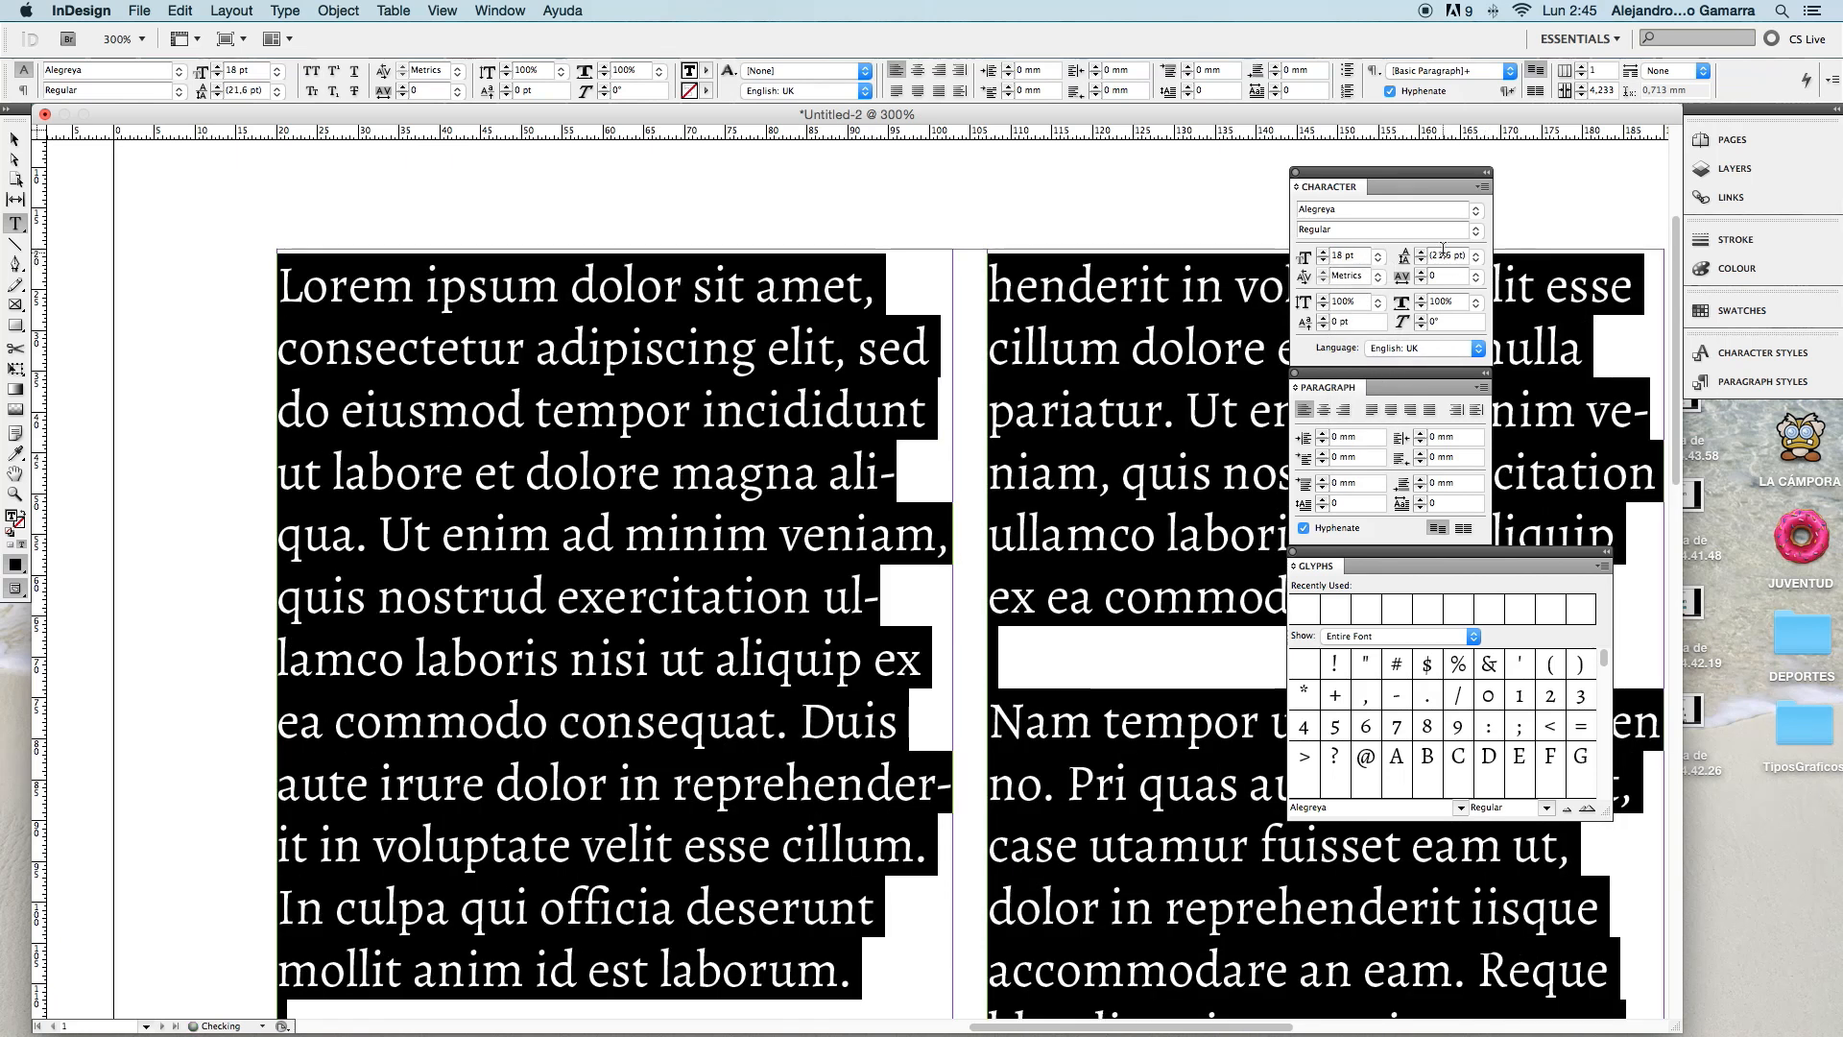
click(1378, 258)
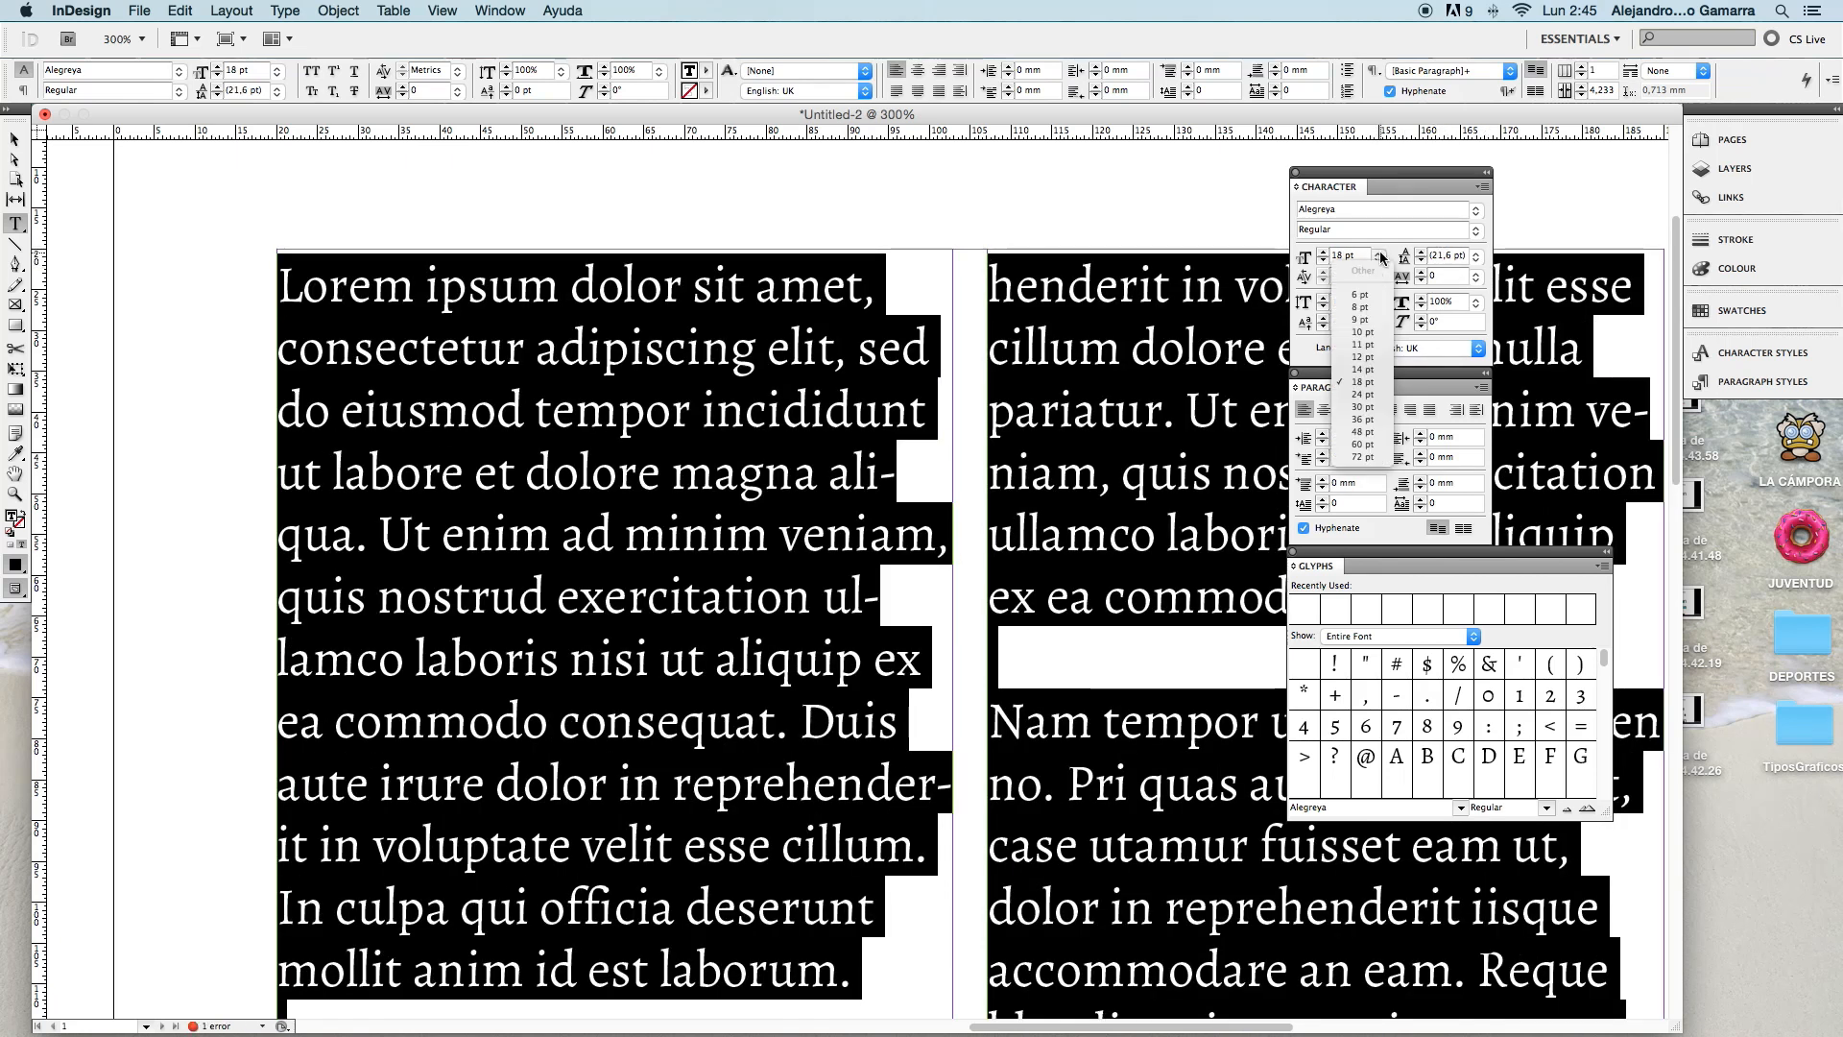
click(1367, 356)
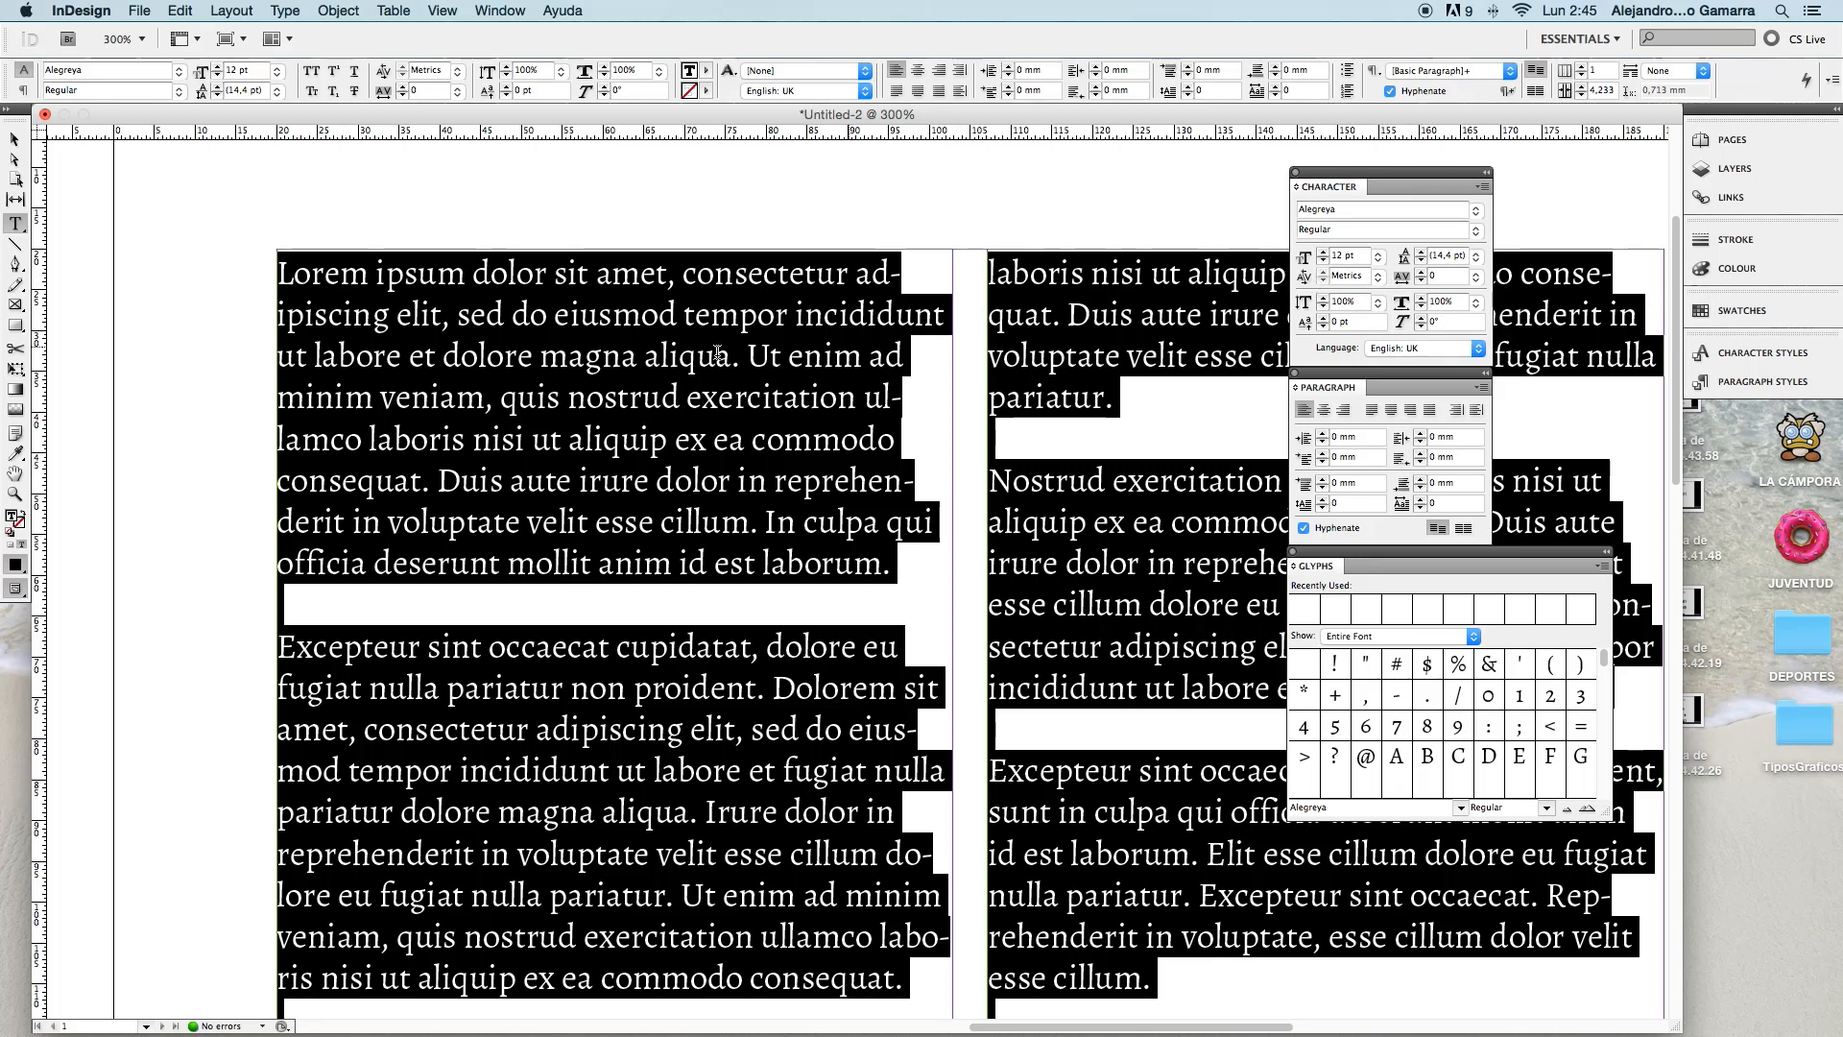
click(599, 314)
drag(276, 262, 904, 557)
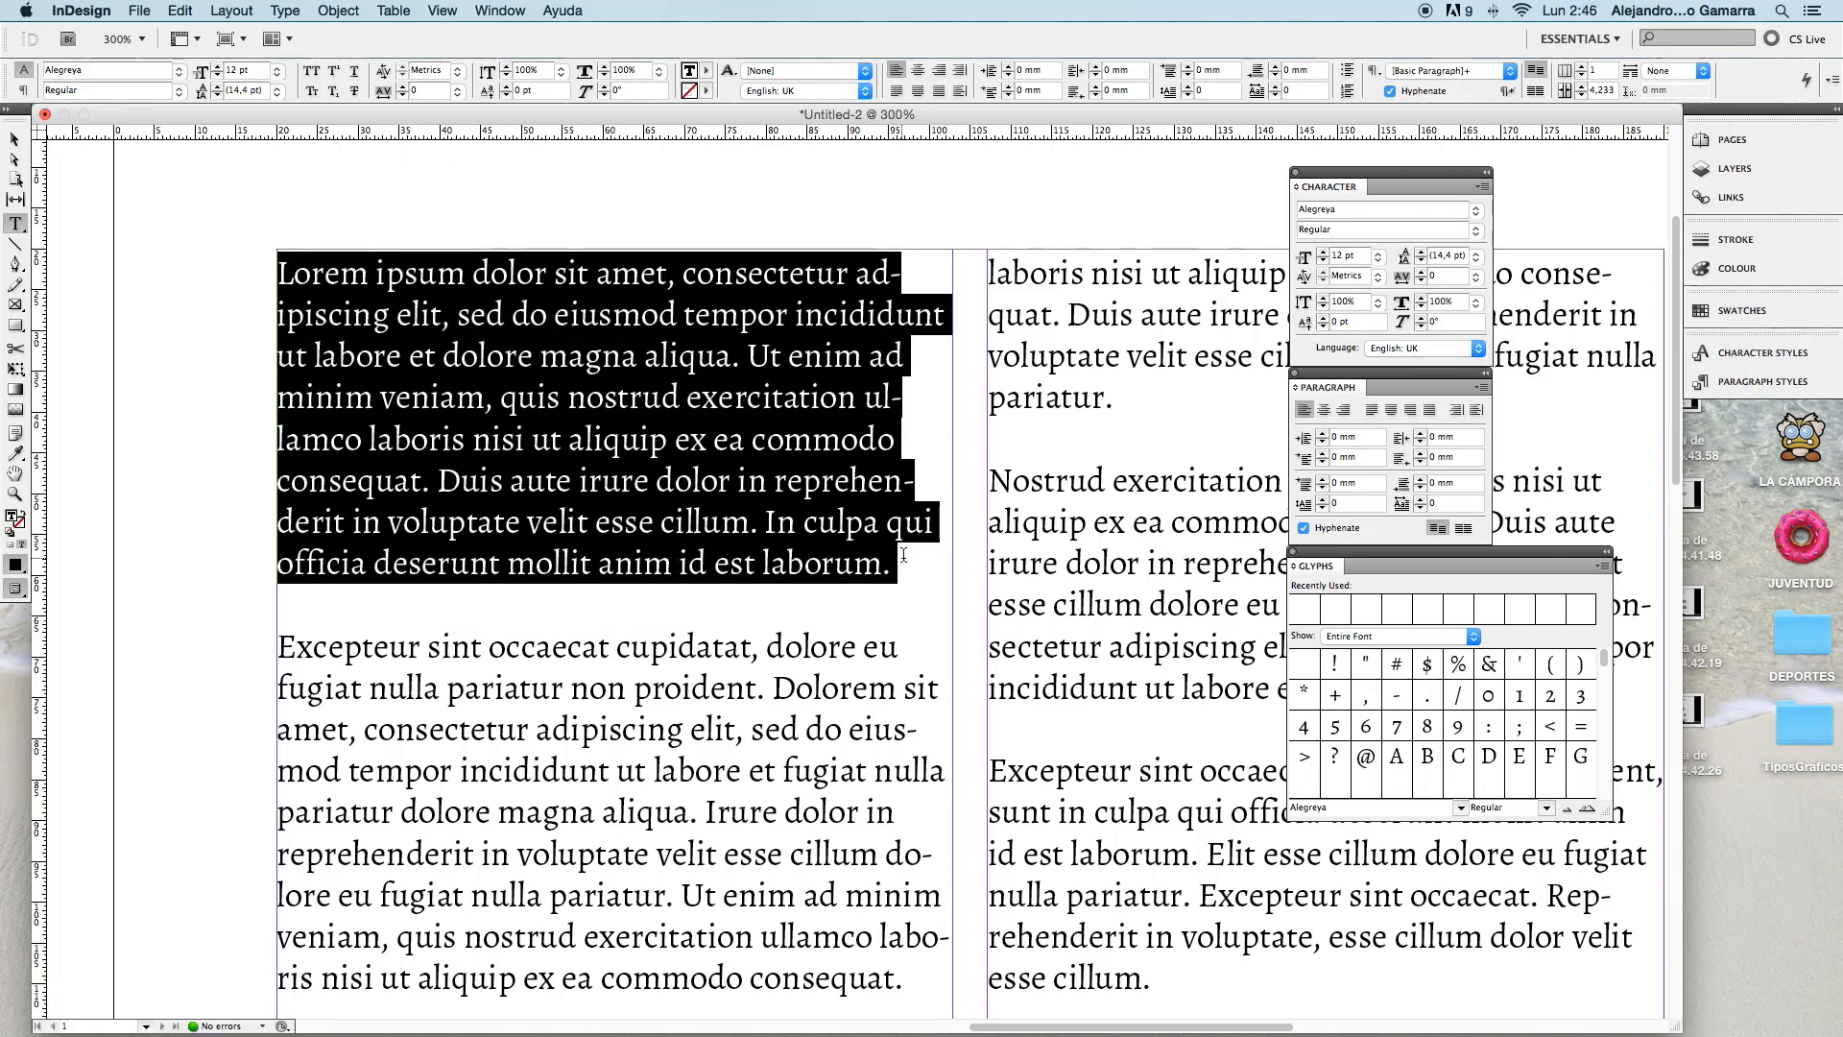
click(807, 481)
click(14, 141)
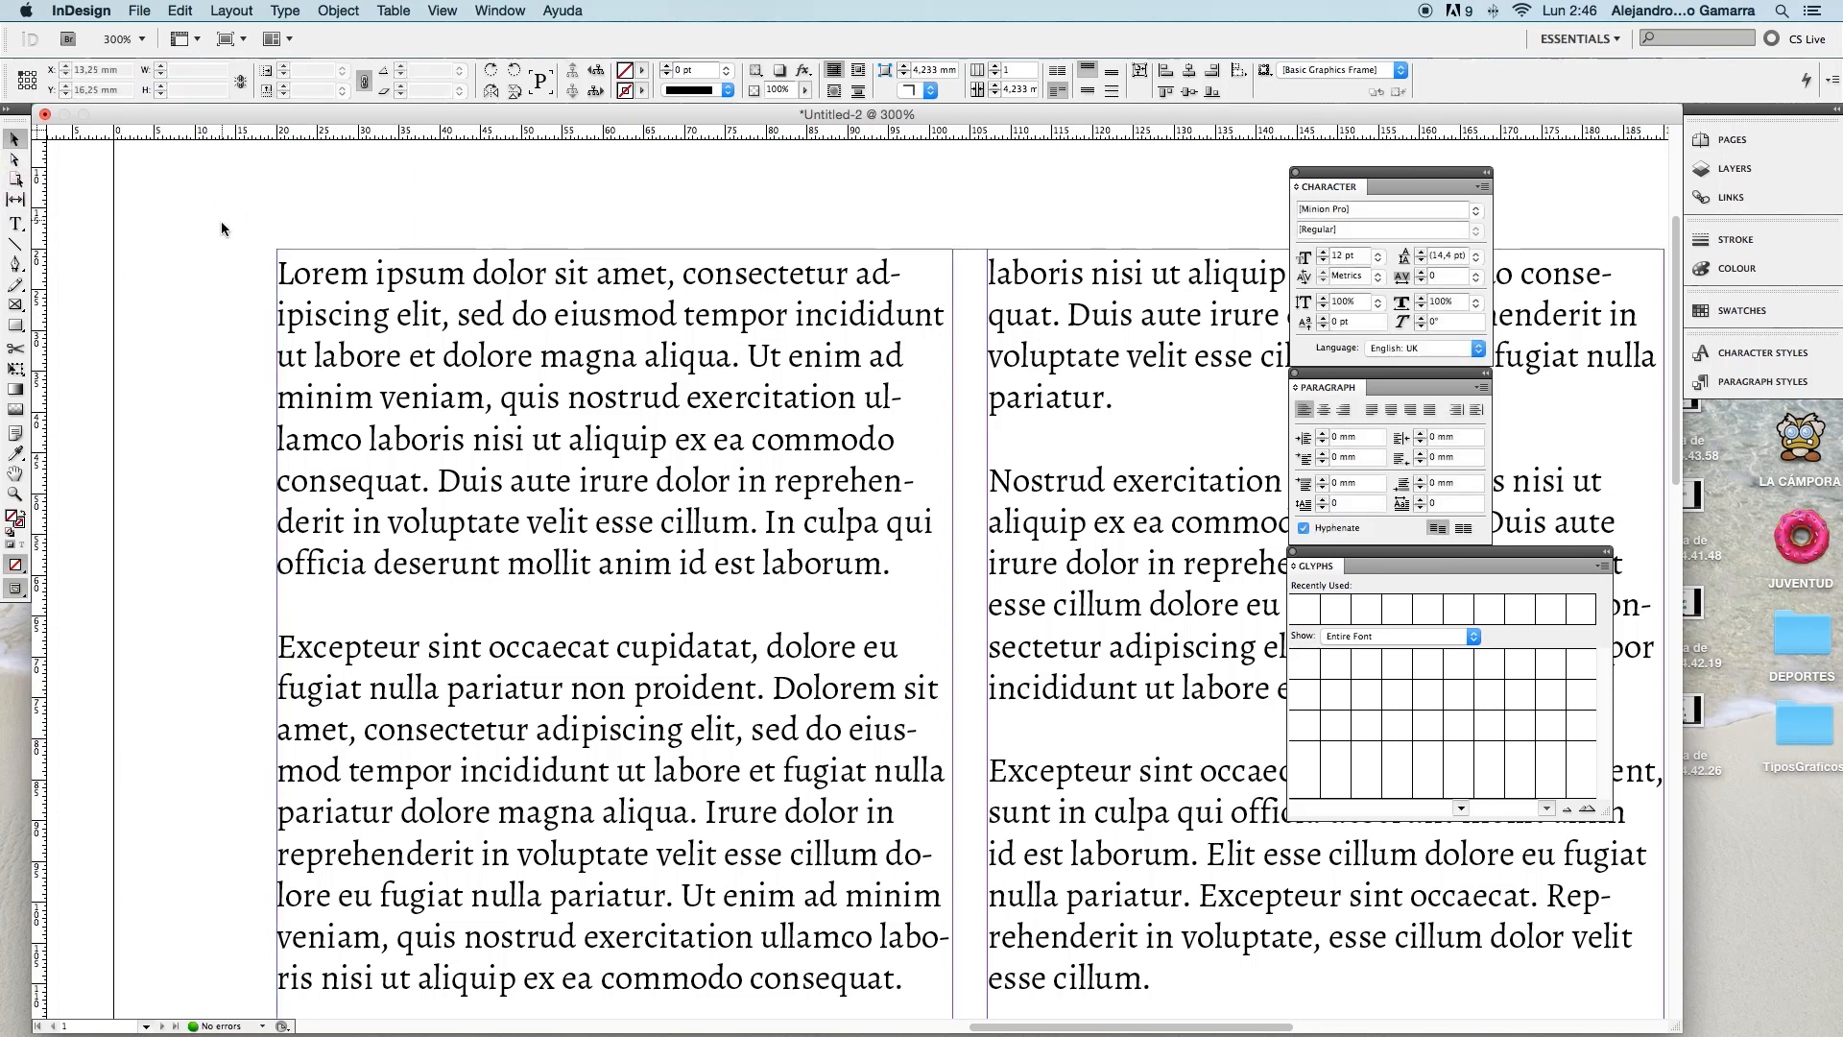
- Select all the text in the linked frames and set its font size to 10 pt
click(15, 224)
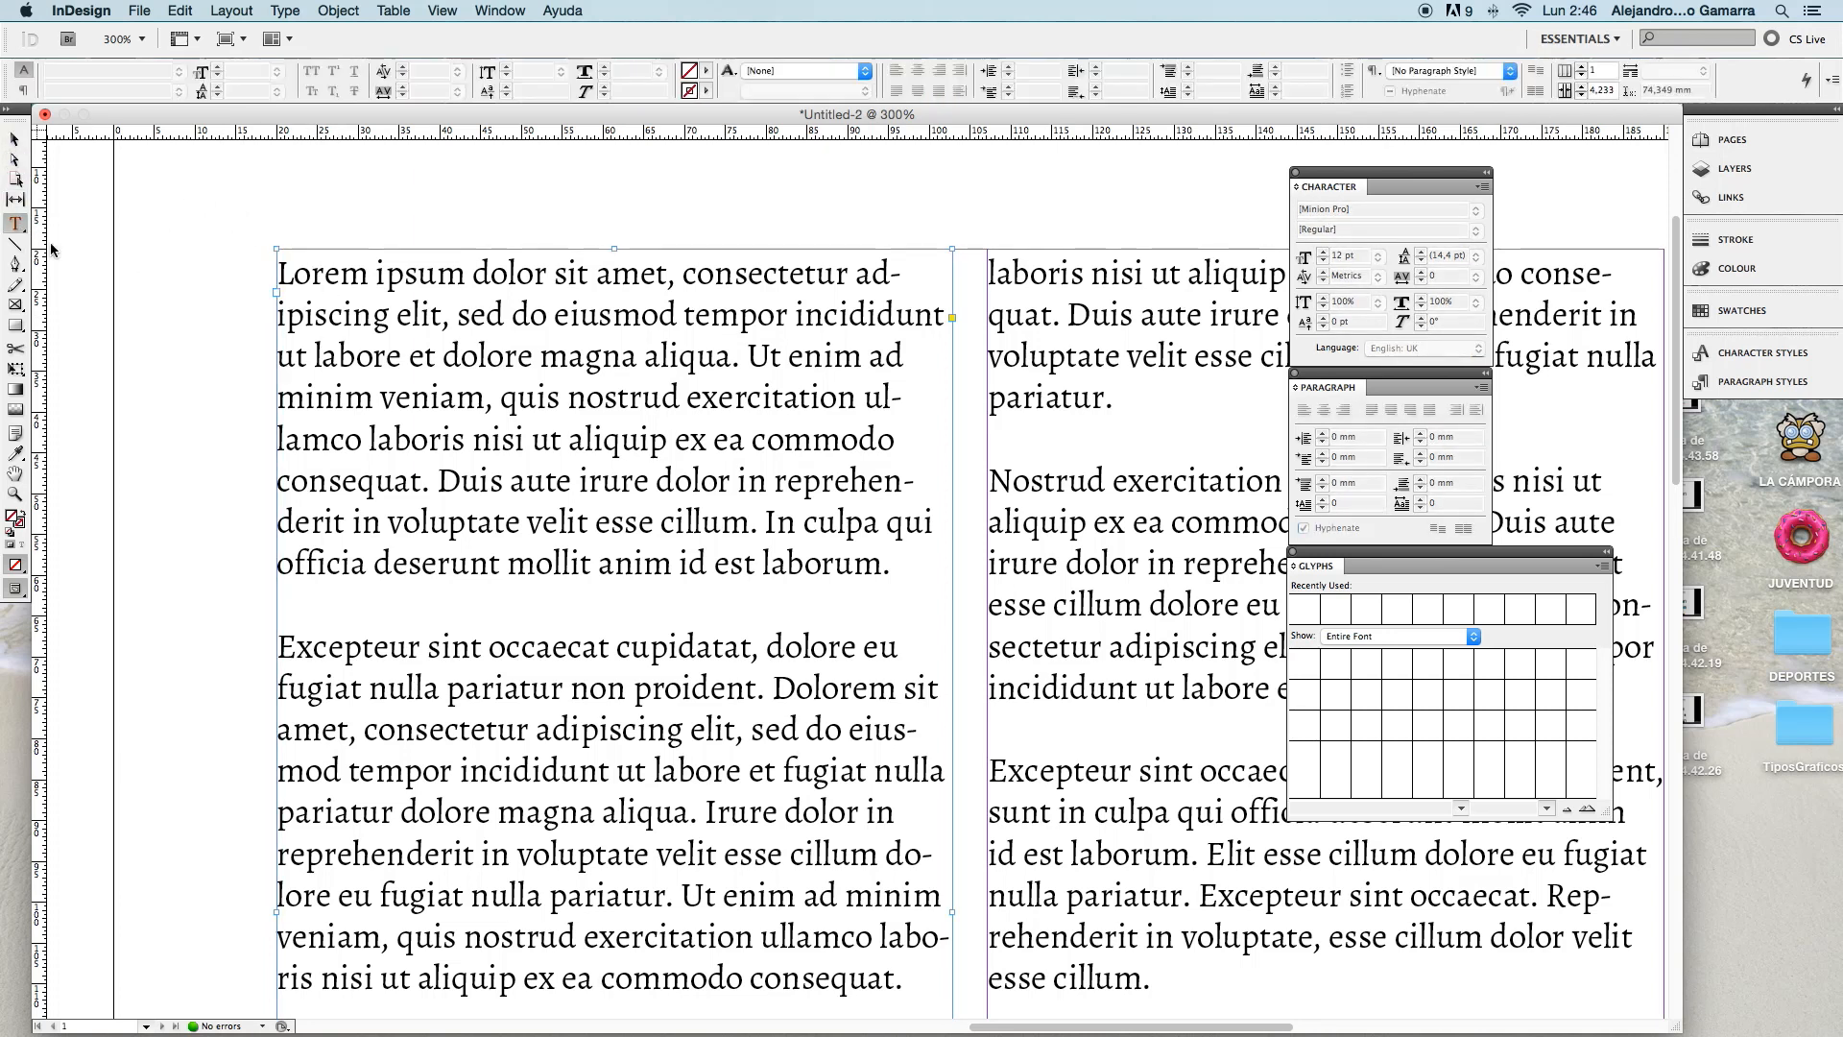
click(298, 278)
key(super+a)
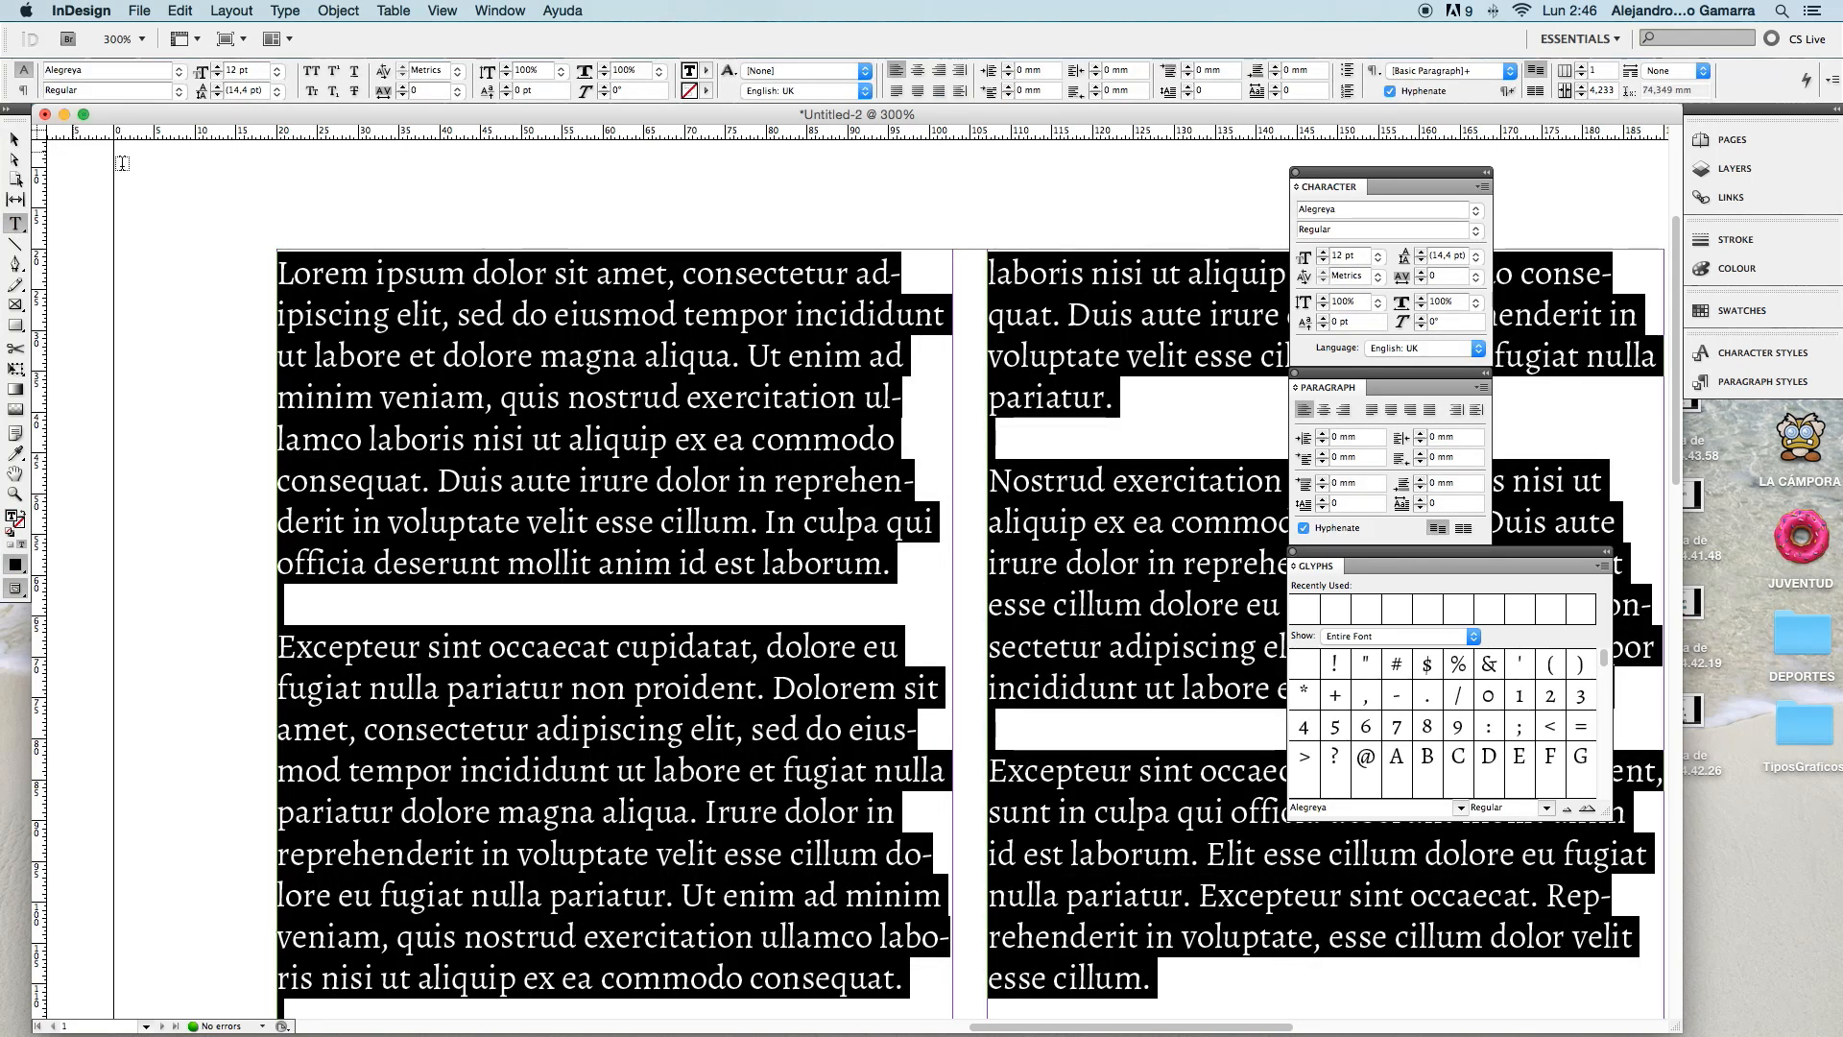
click(1376, 261)
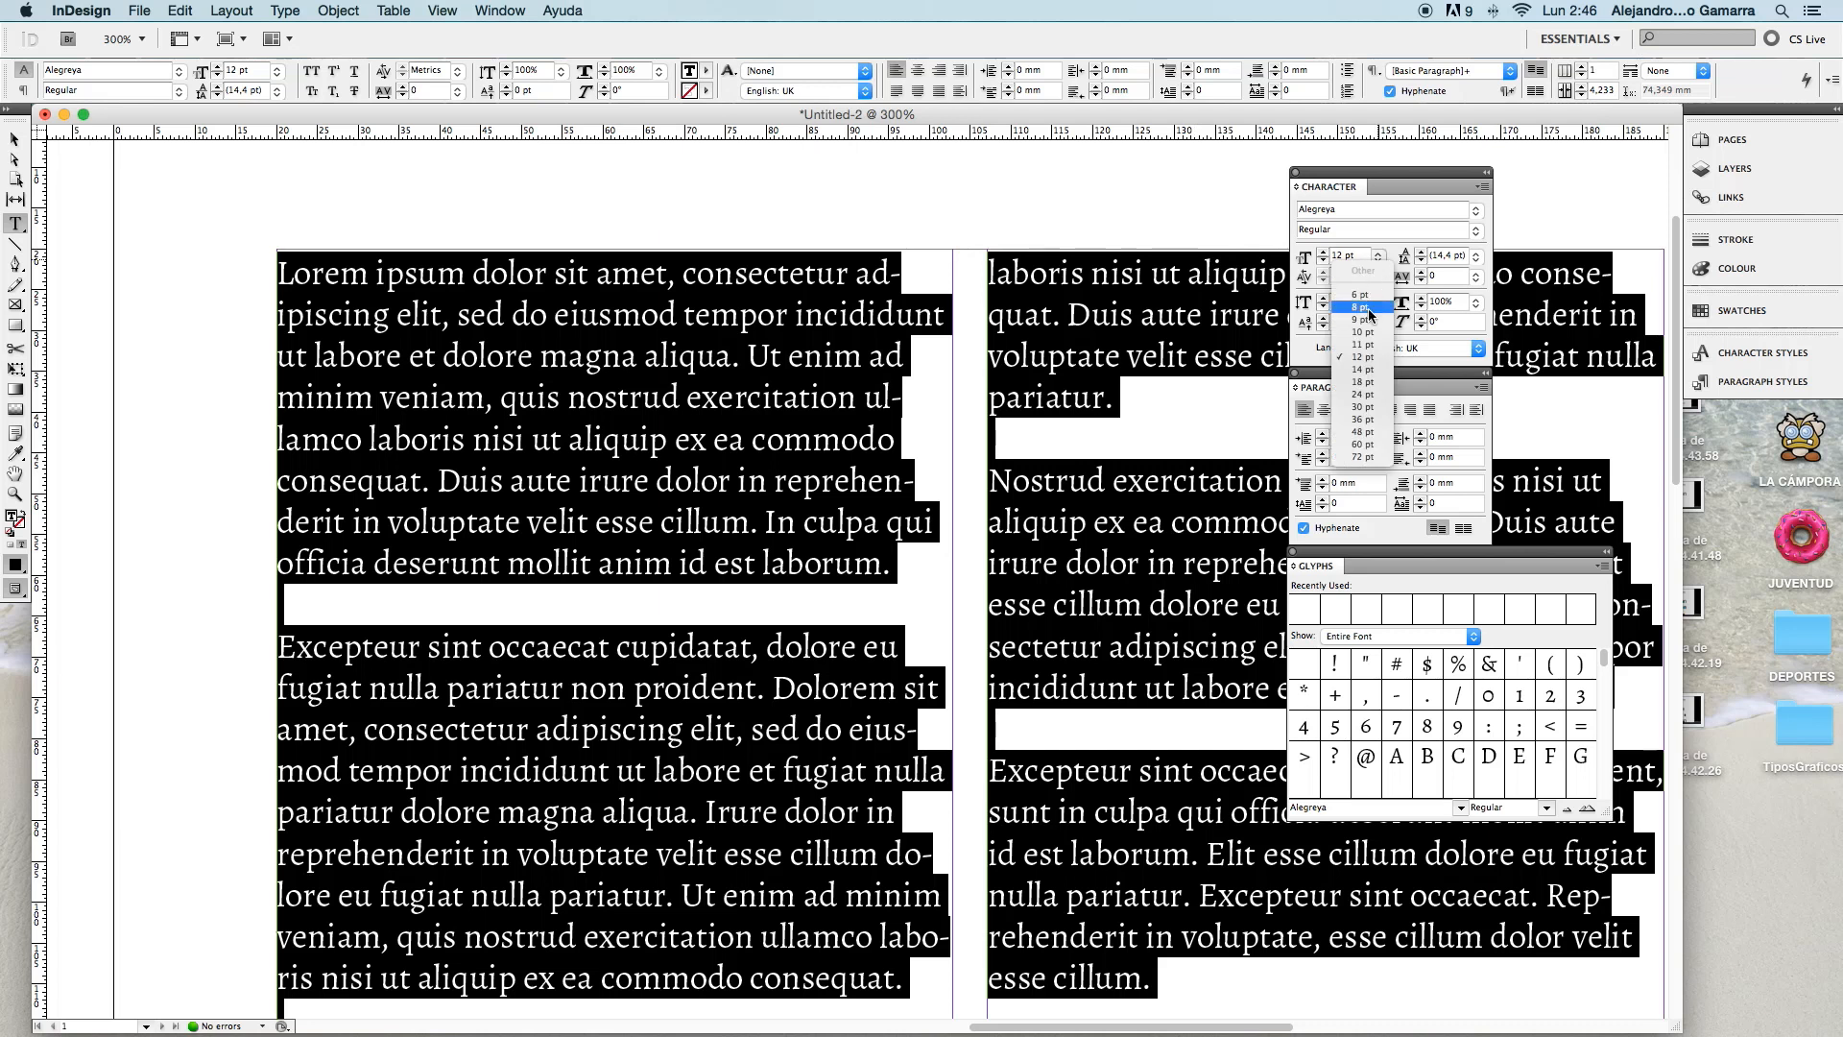
click(1361, 326)
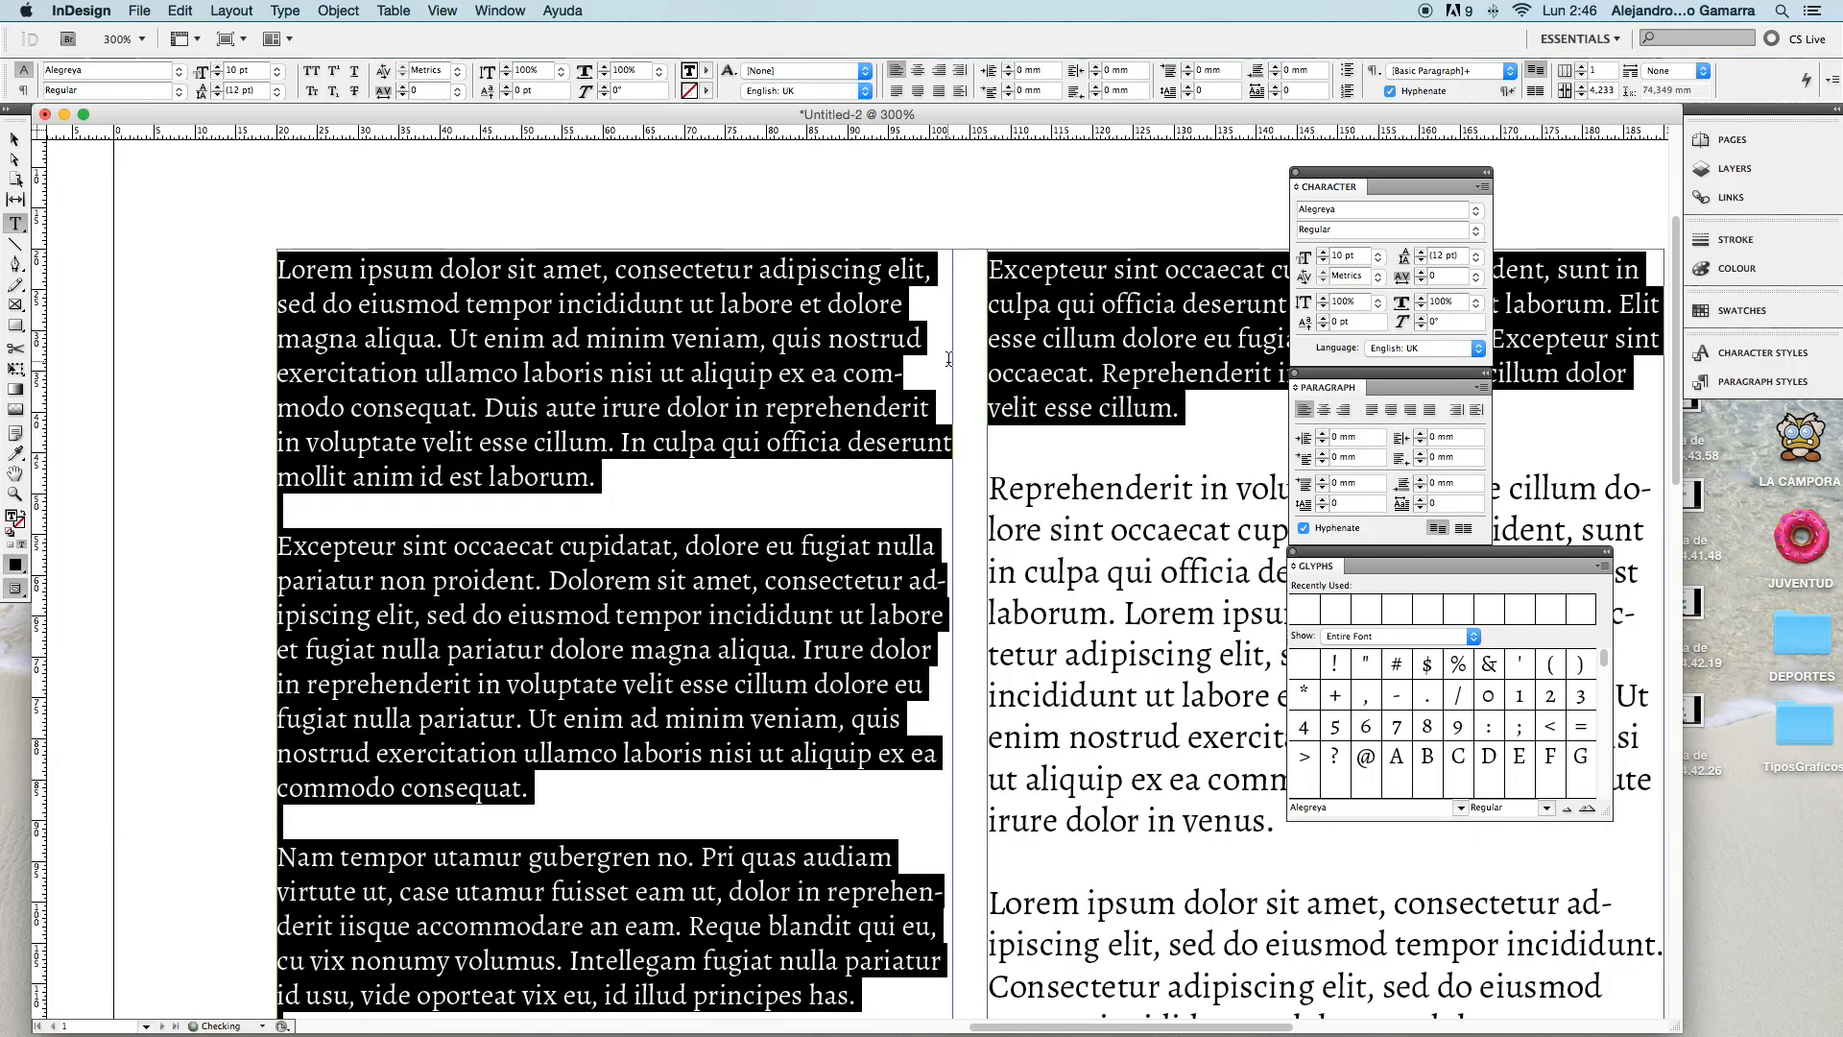
- Try Optical and 0 kerning on the selected text, and settle on Optical
click(1378, 276)
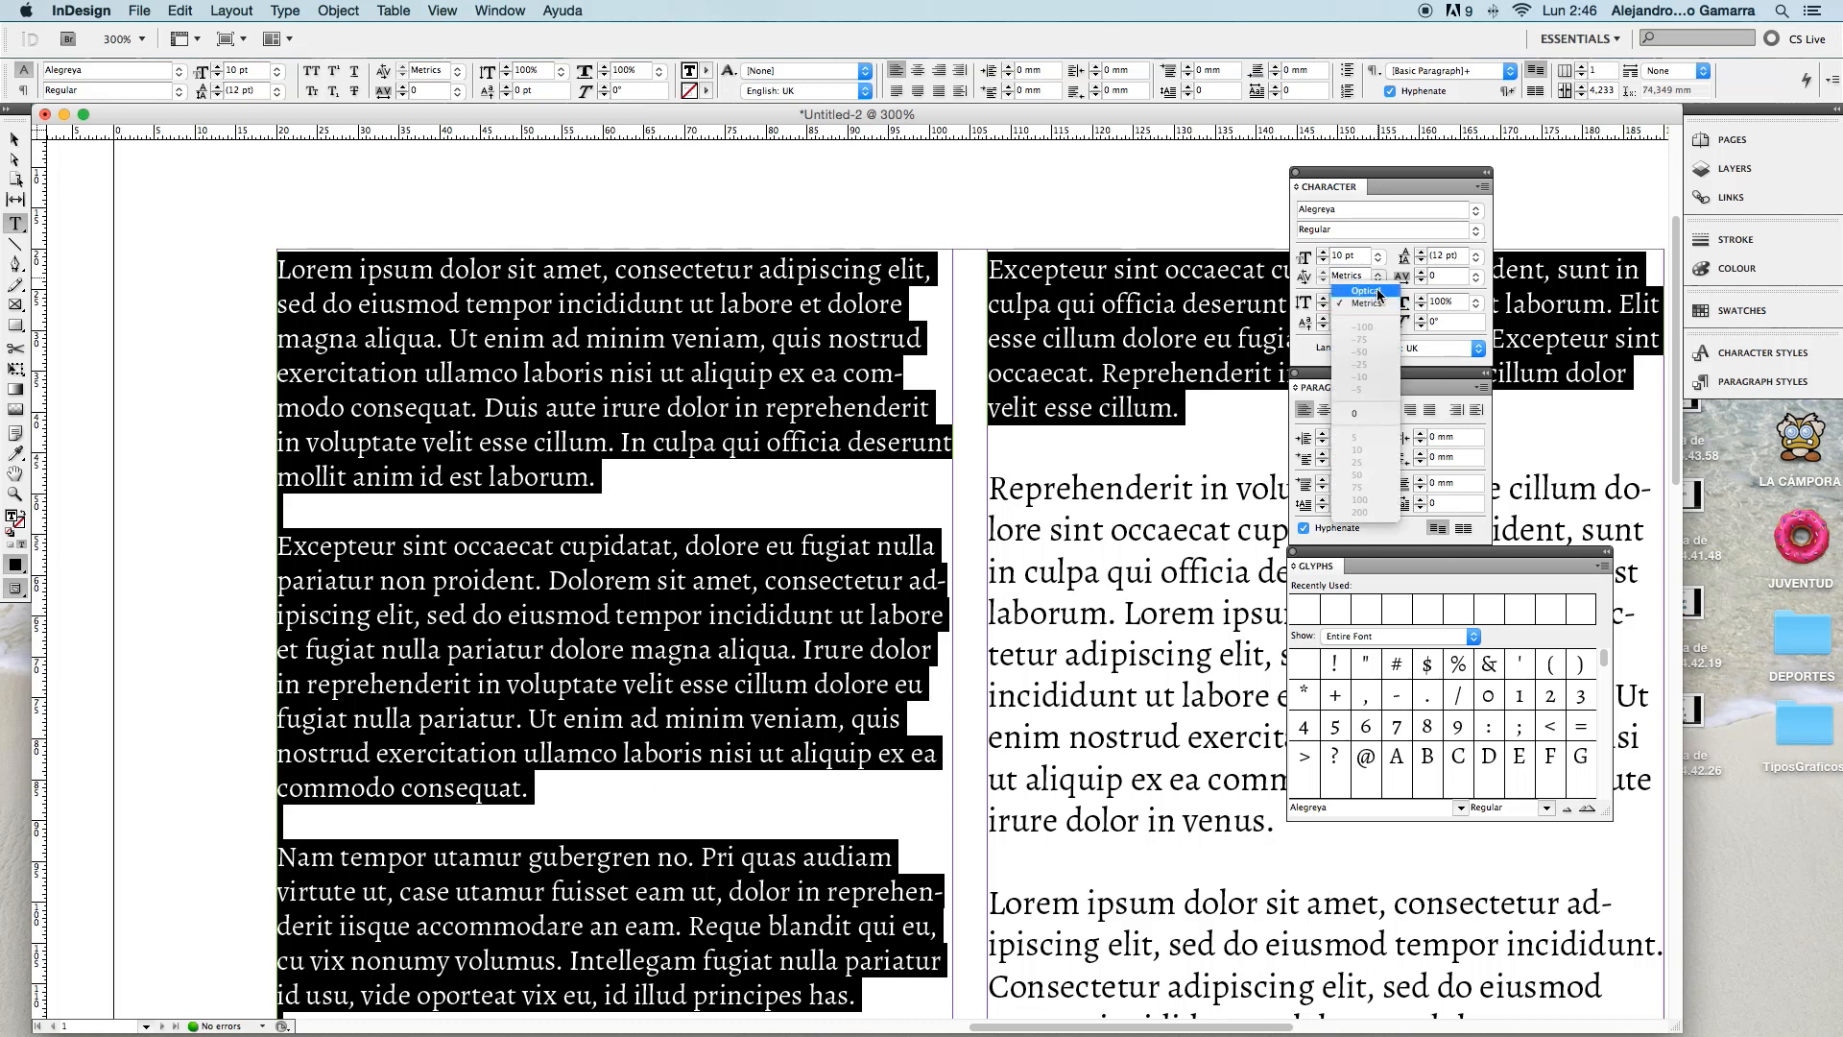
click(1379, 293)
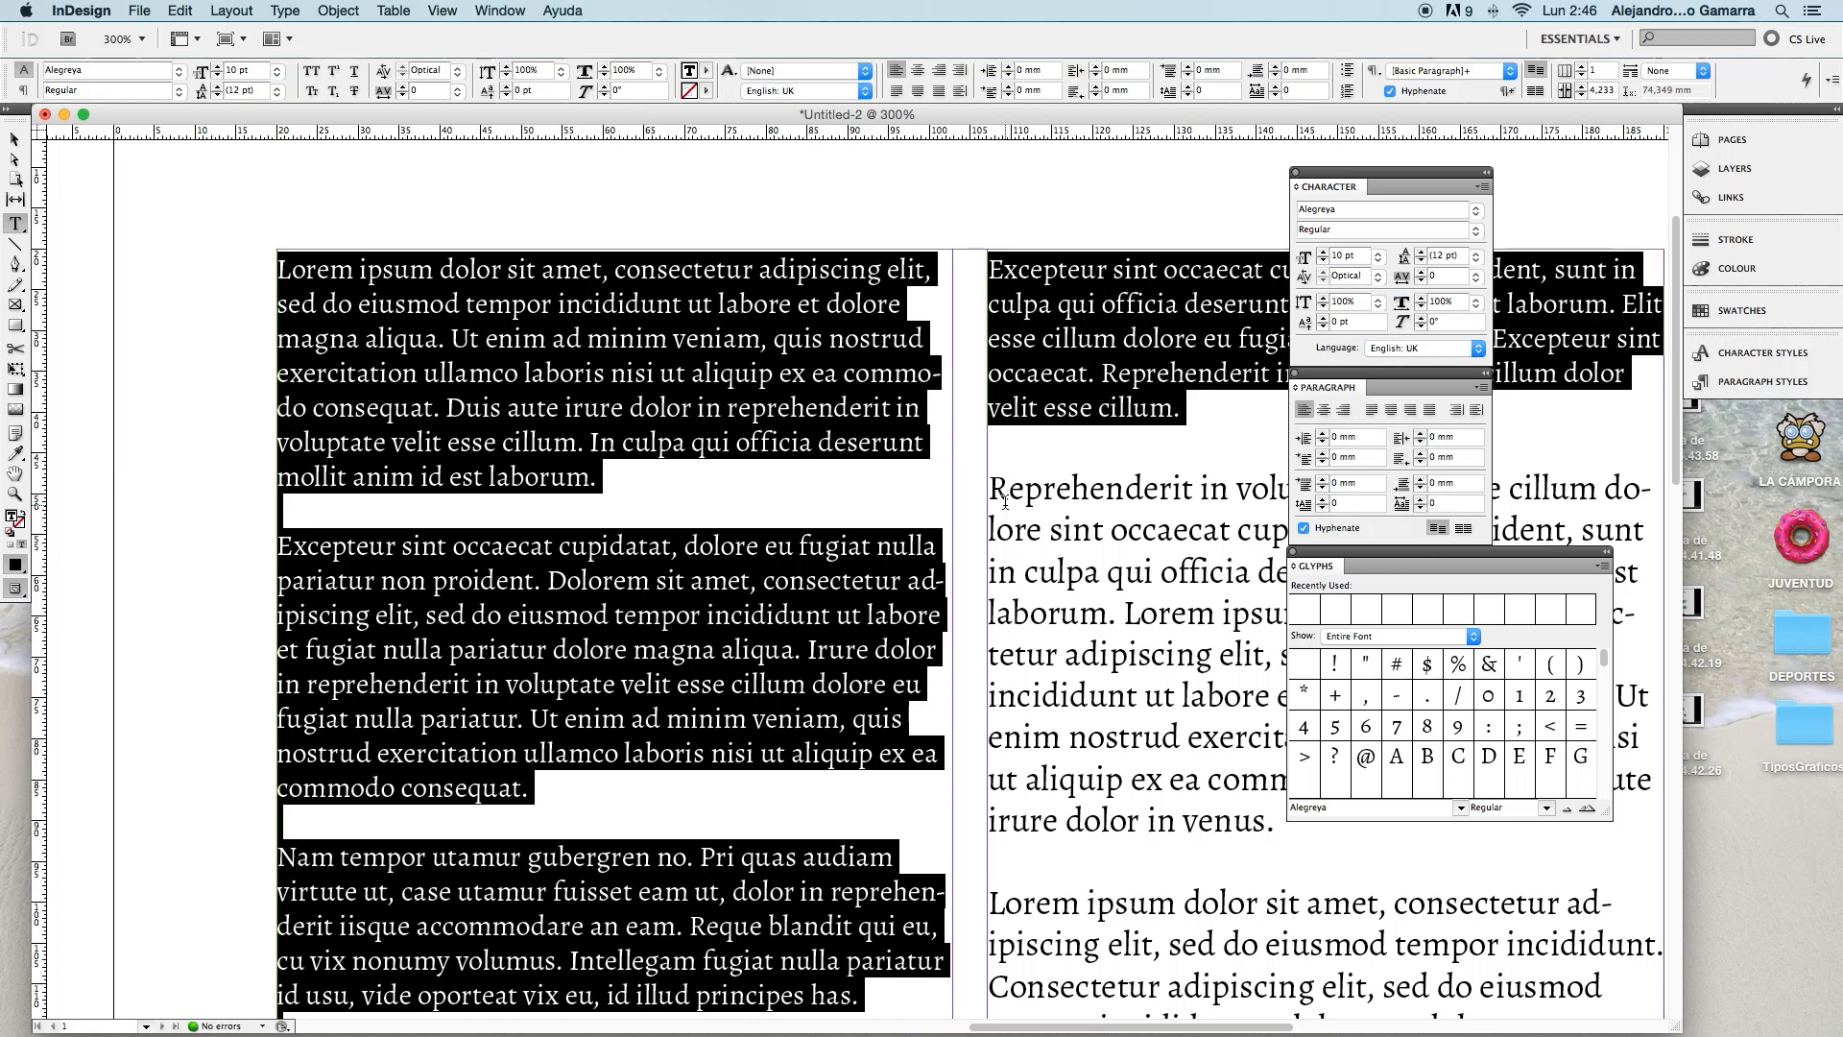
click(1379, 276)
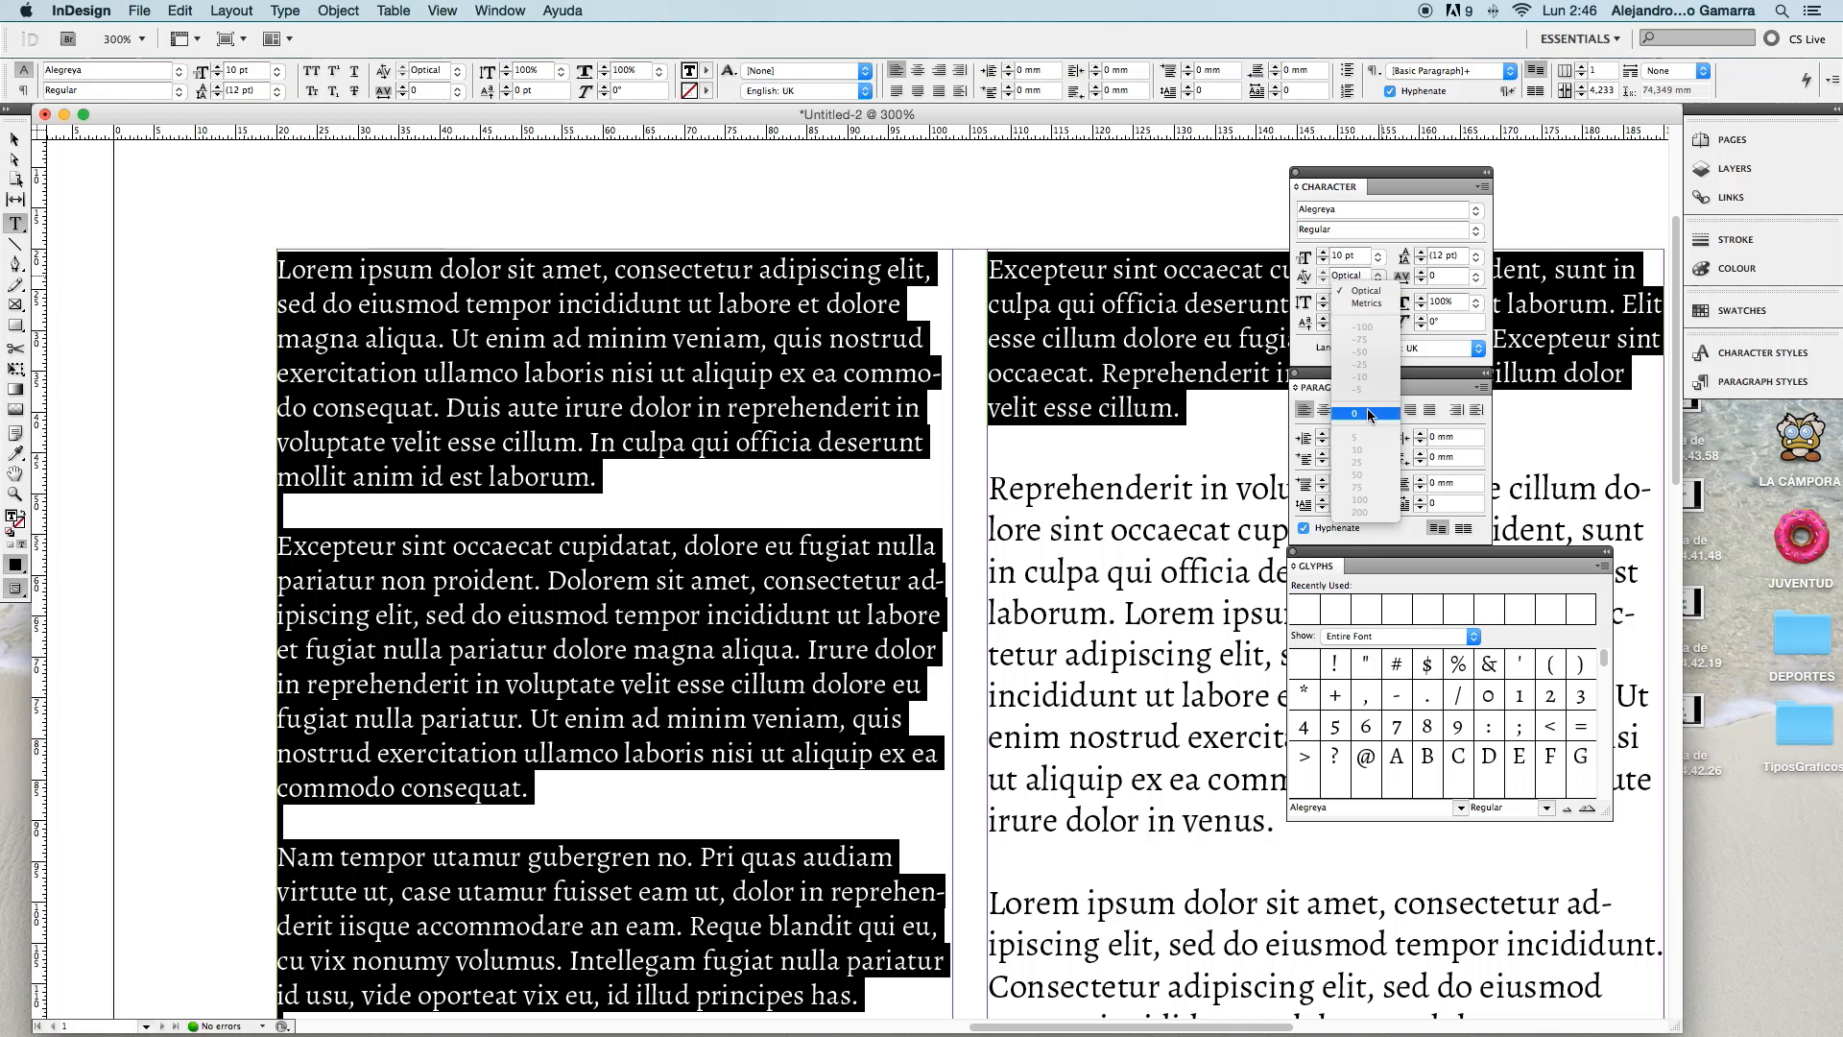
click(1370, 415)
click(1379, 277)
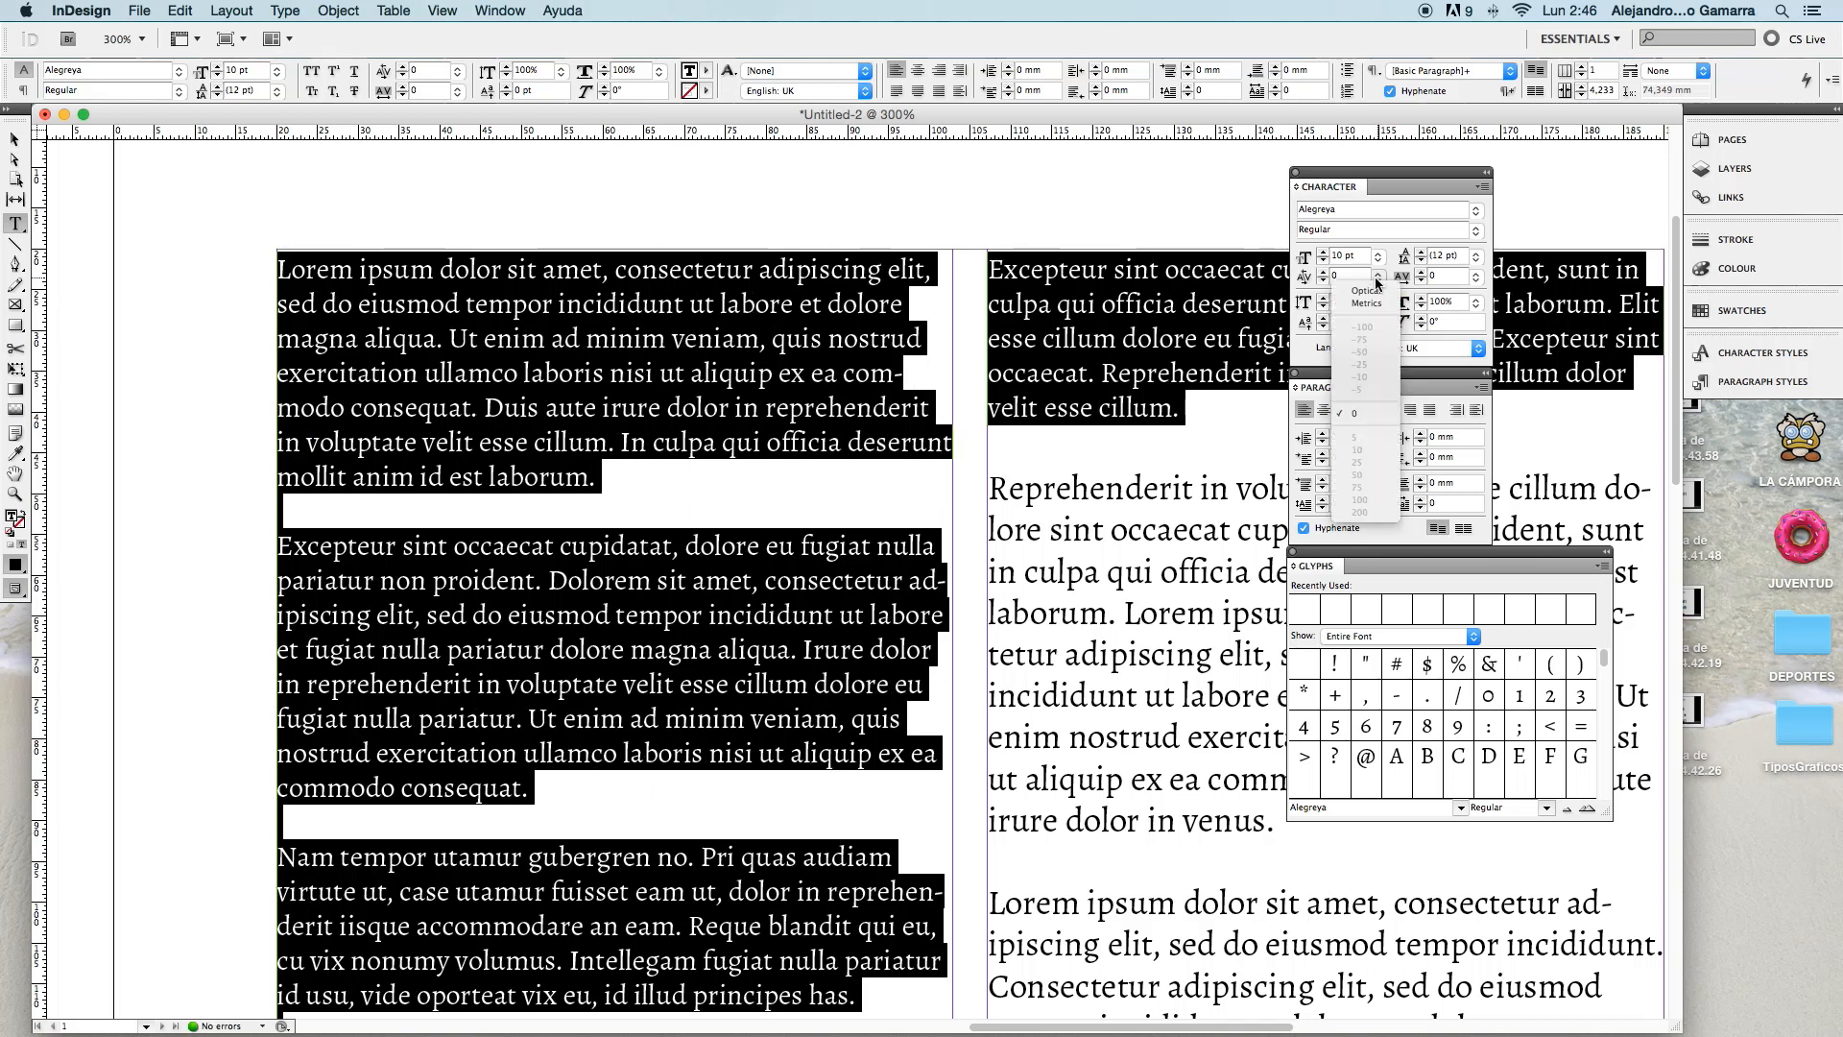
click(1368, 290)
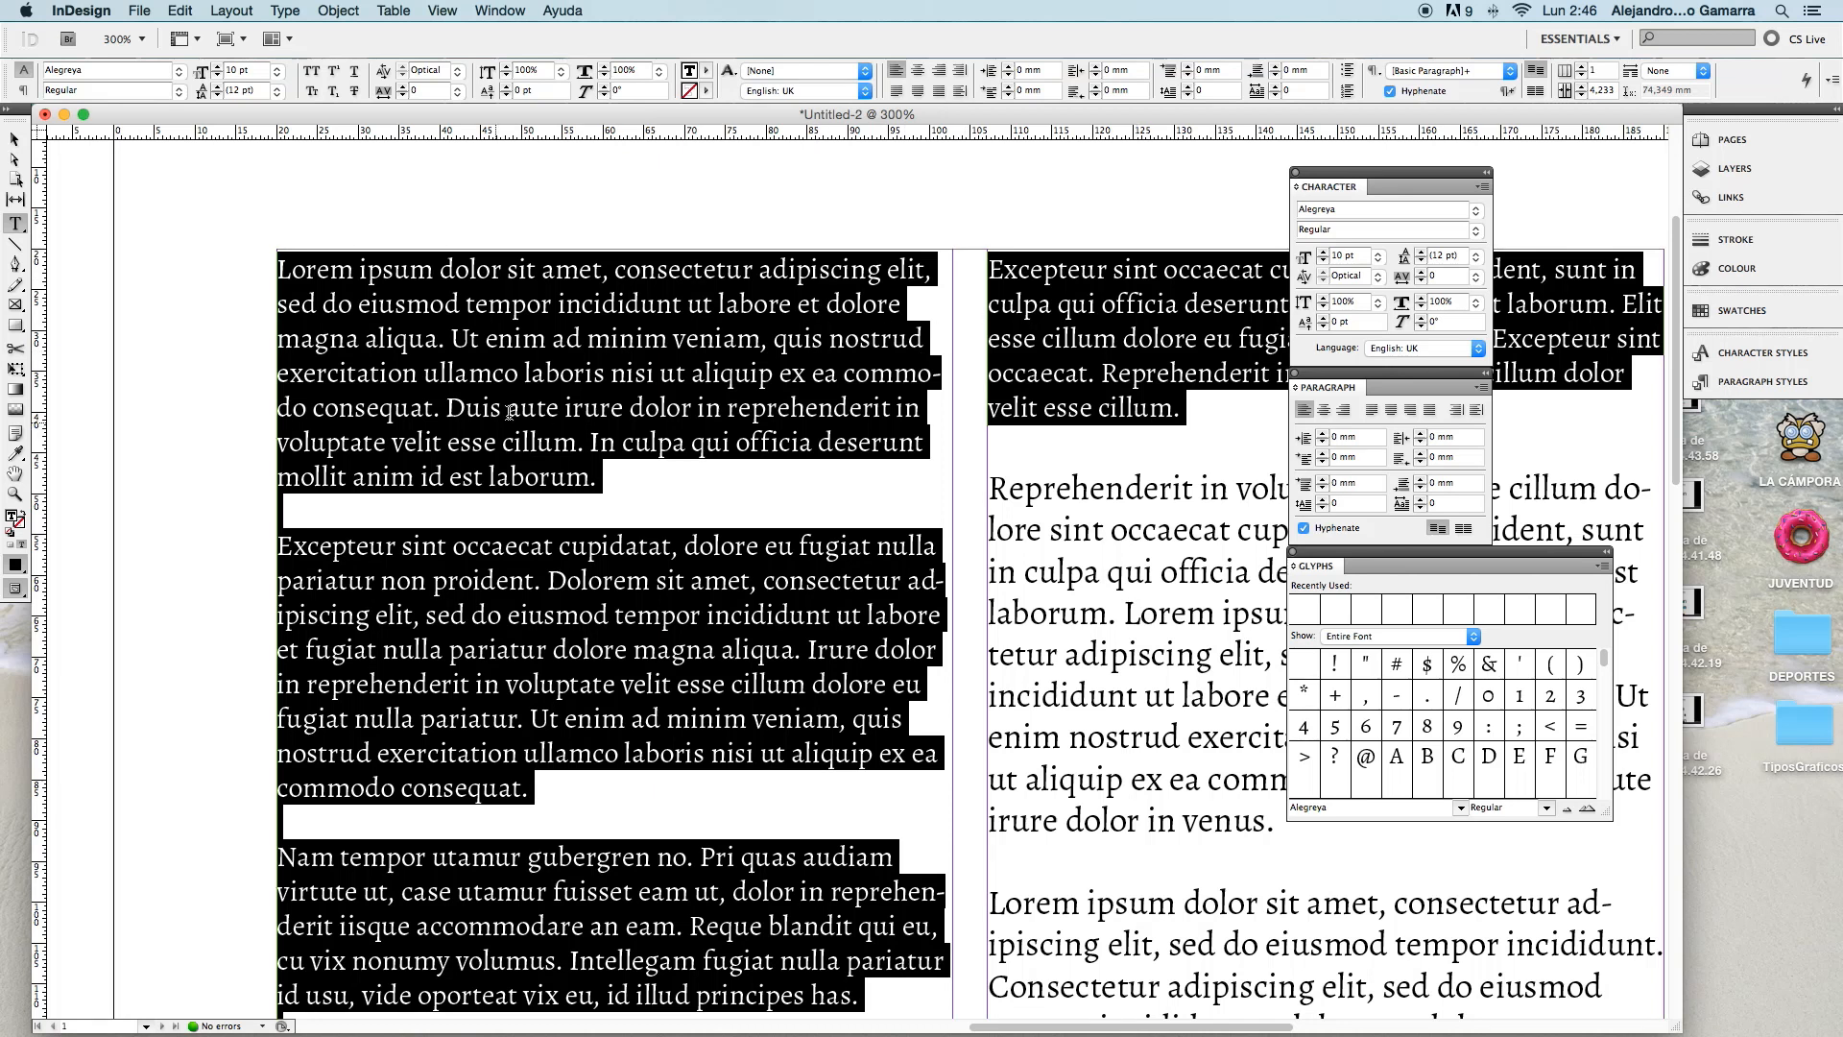
- Try tracking values of 10 and 25 on the selected text, and set the tracking to -10
click(1477, 278)
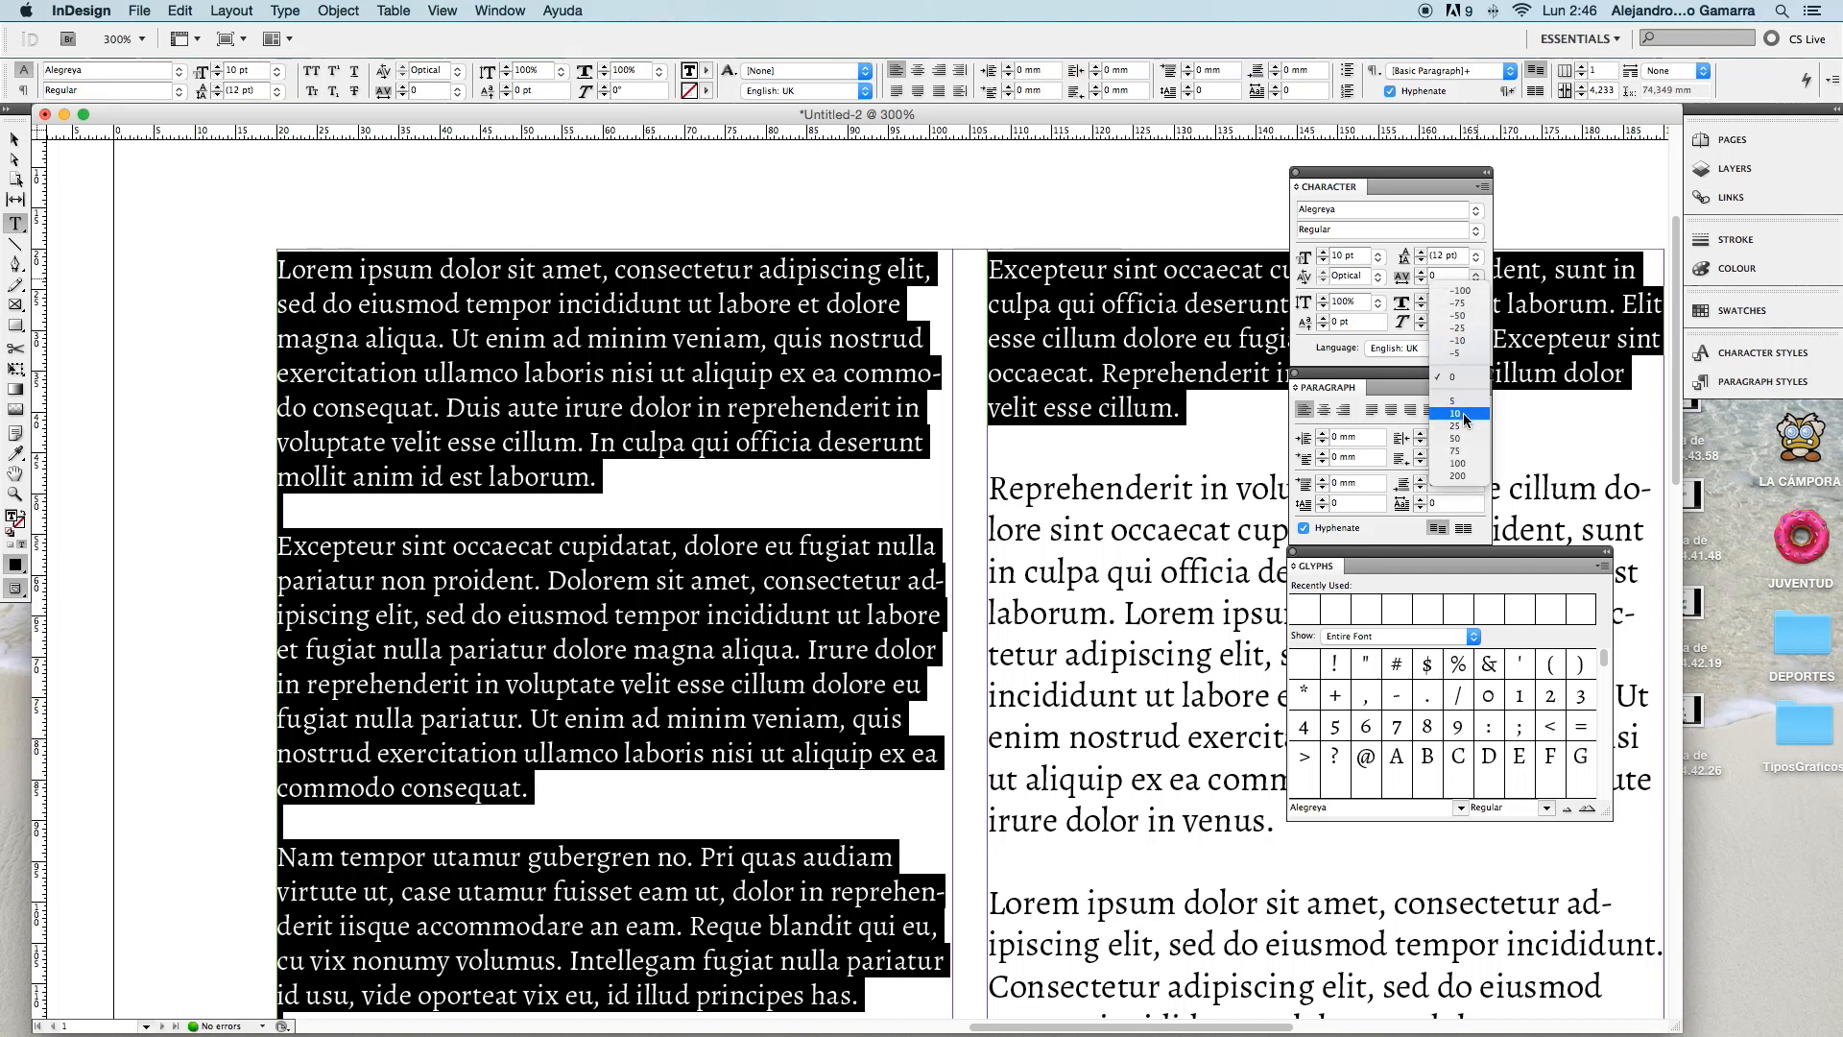
click(1457, 413)
click(1475, 280)
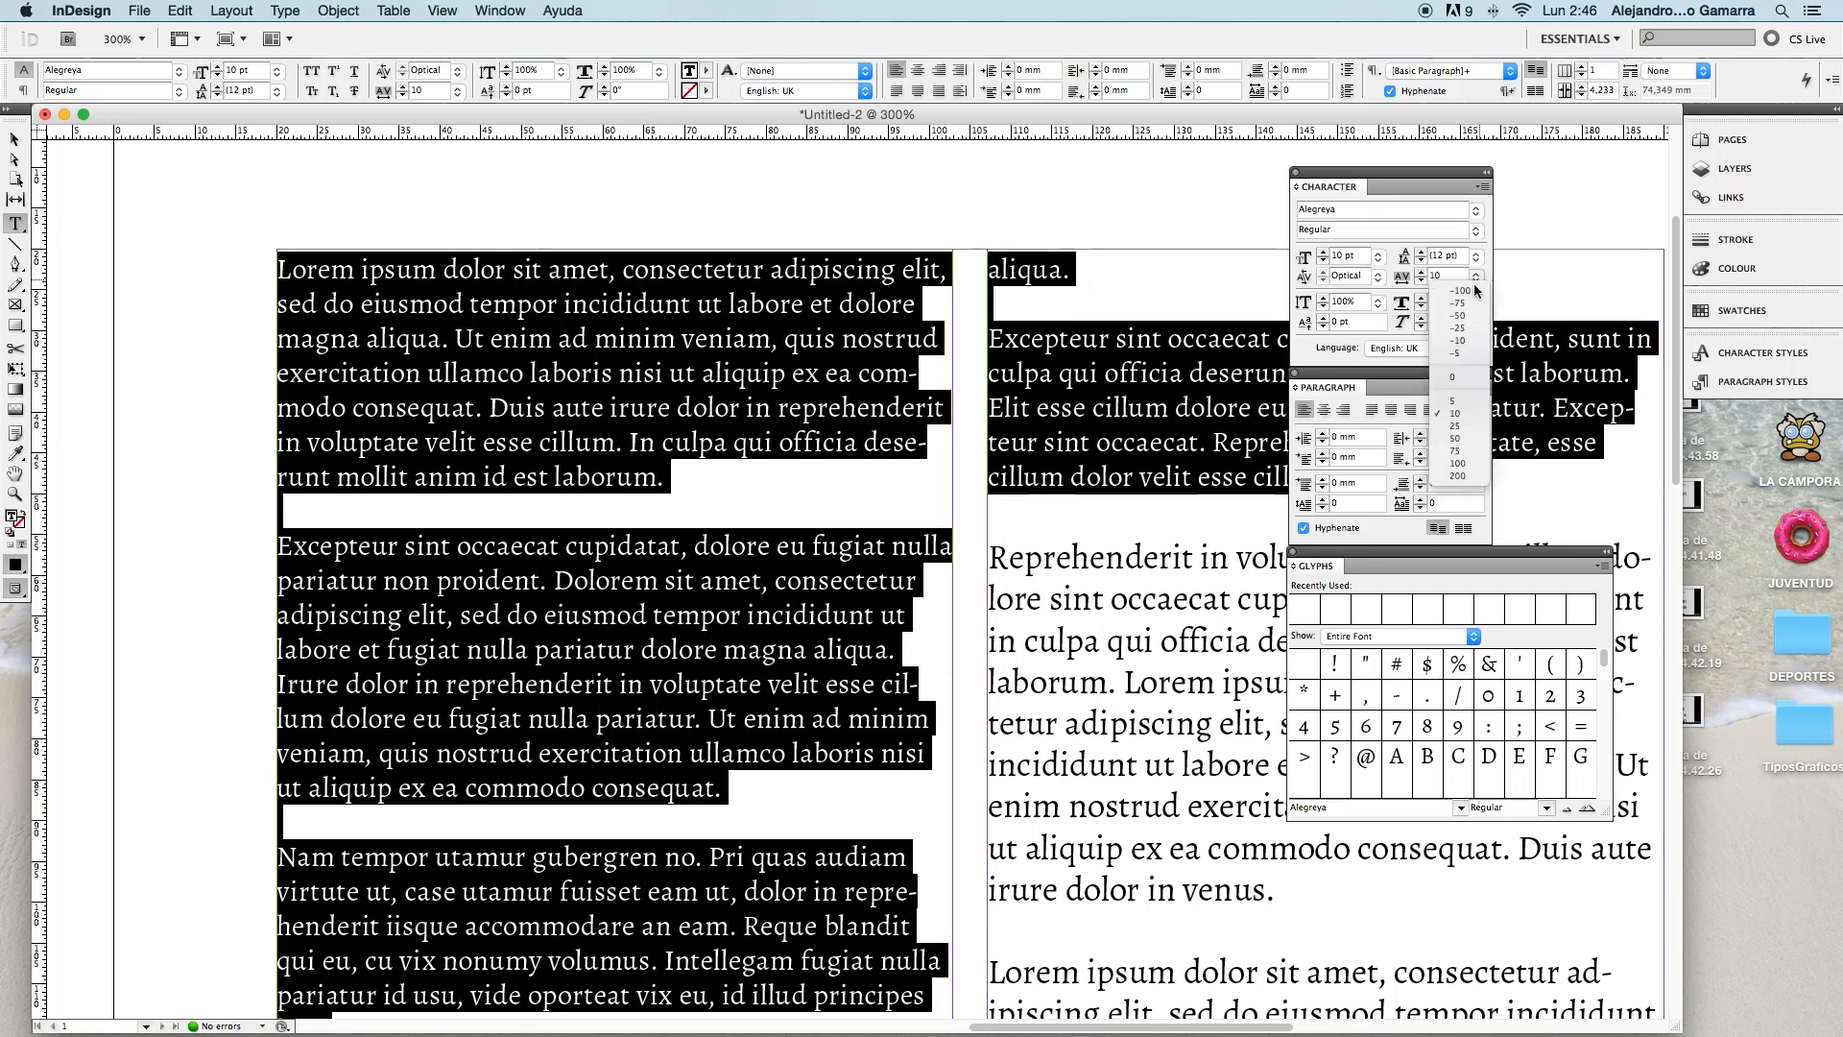
click(1456, 425)
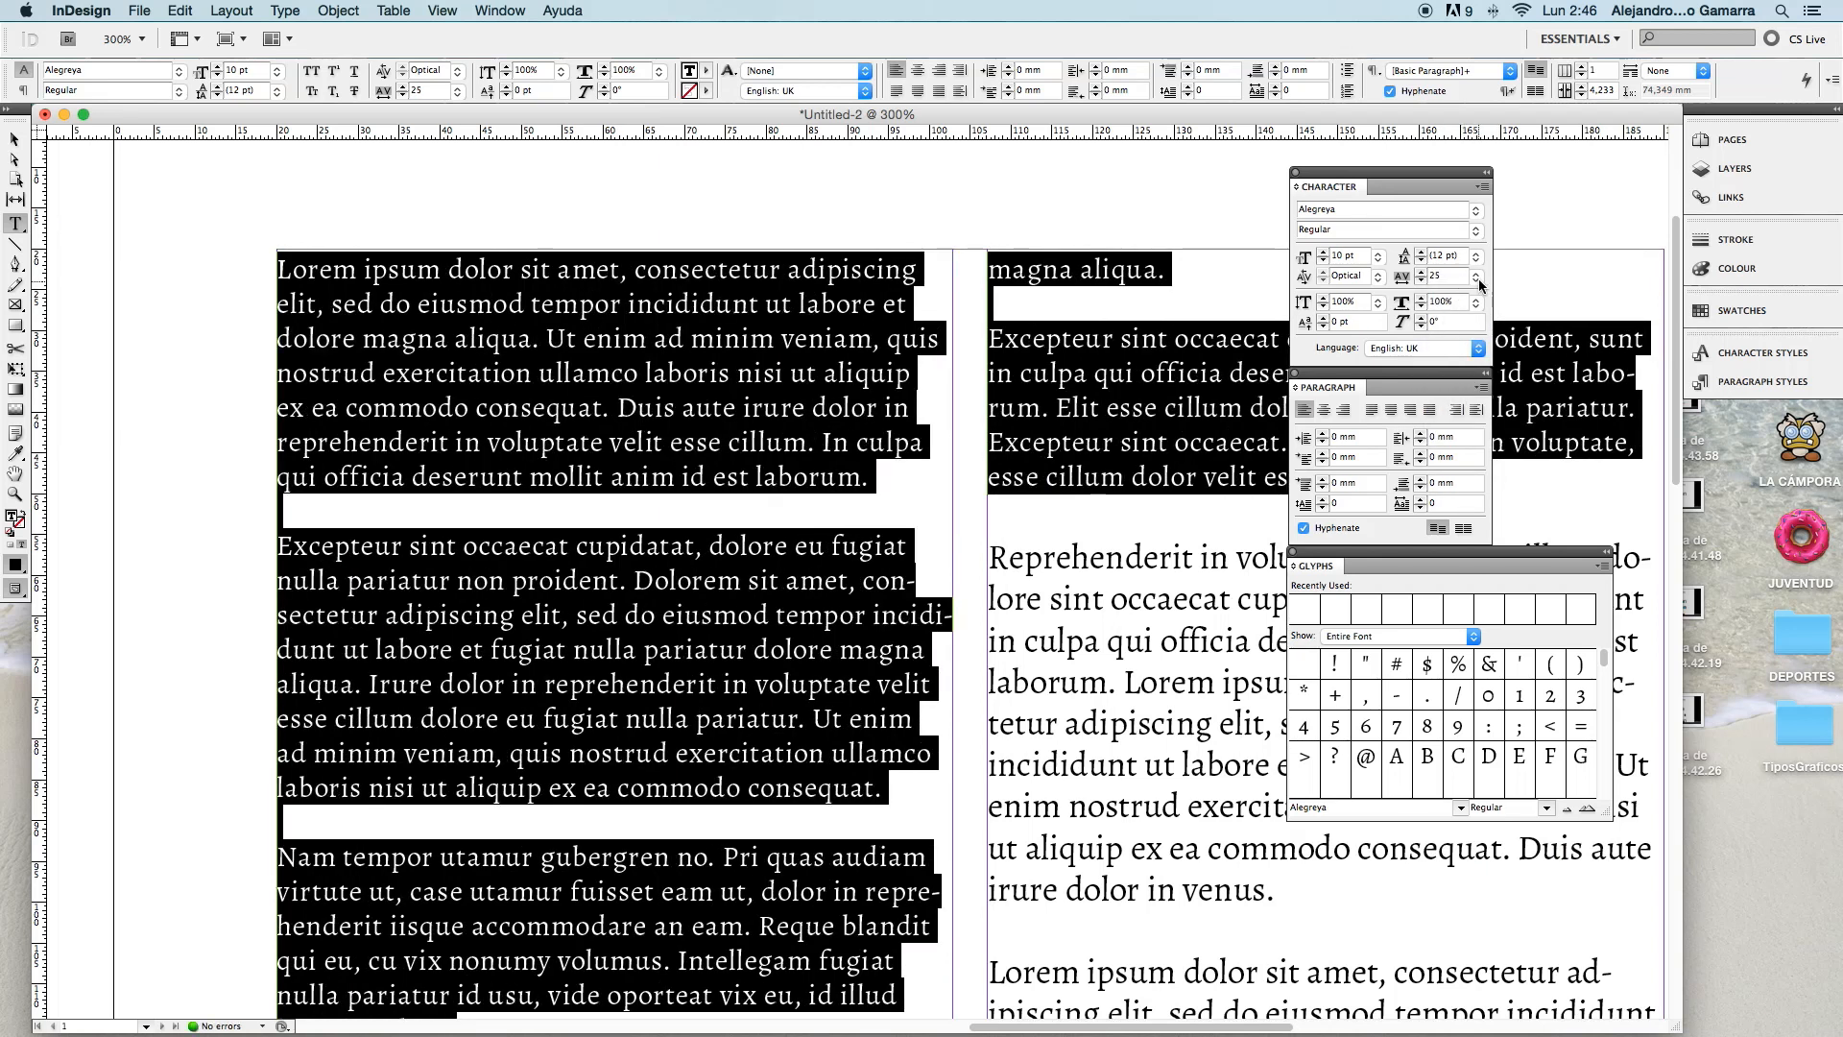
click(1476, 280)
click(1467, 342)
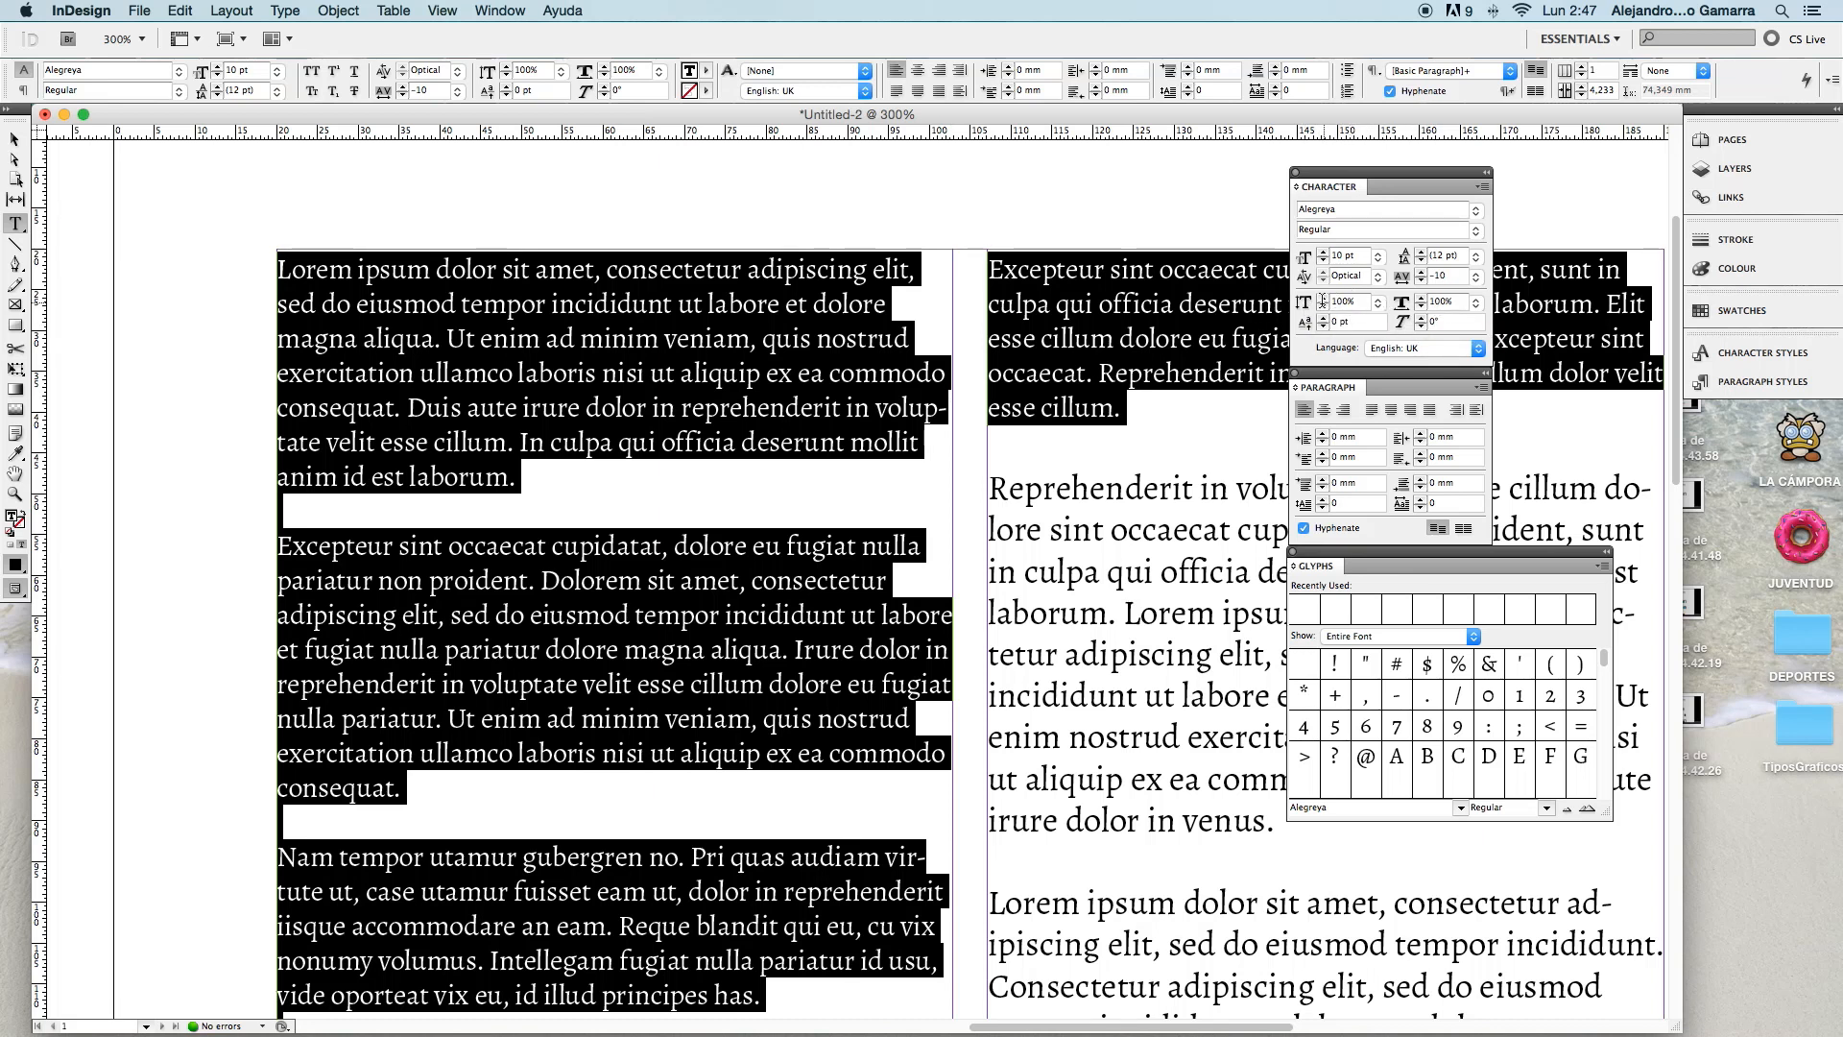
- Try vertical scales of 90% and 200% on the selected text, and return it to 100%
click(1378, 307)
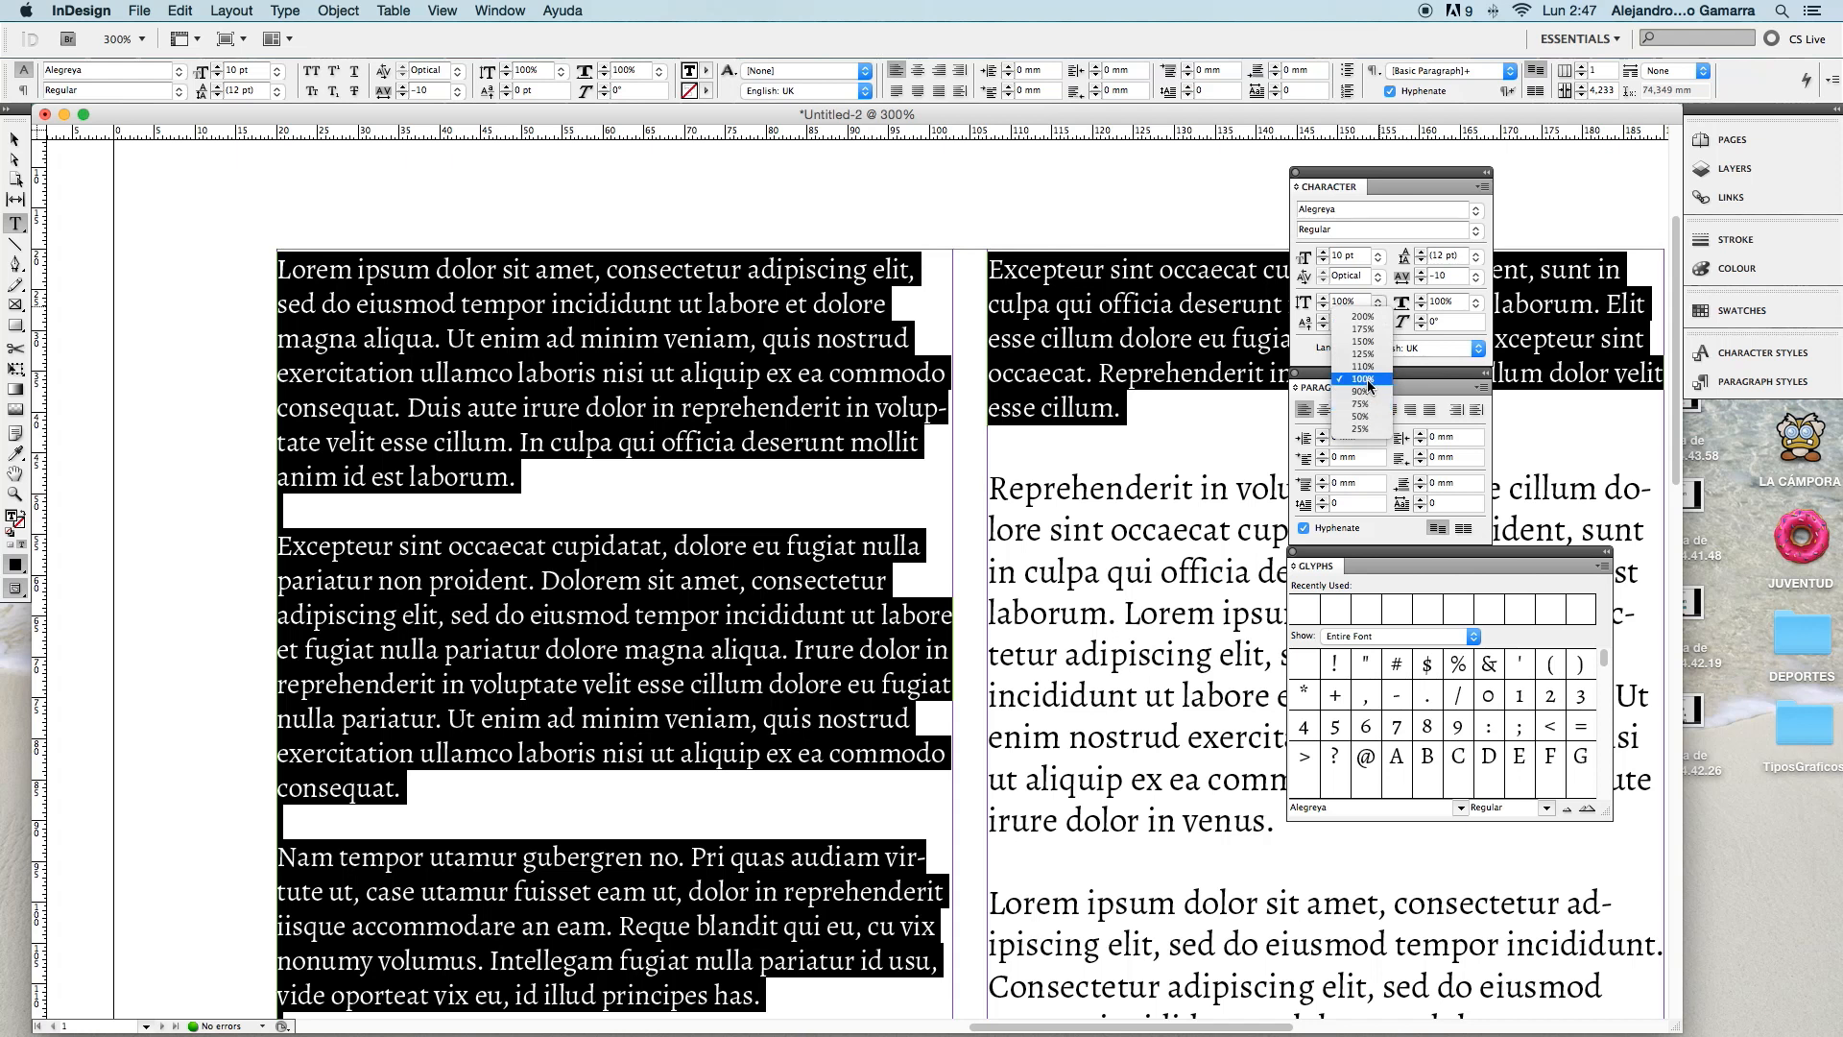
click(1371, 392)
click(1378, 304)
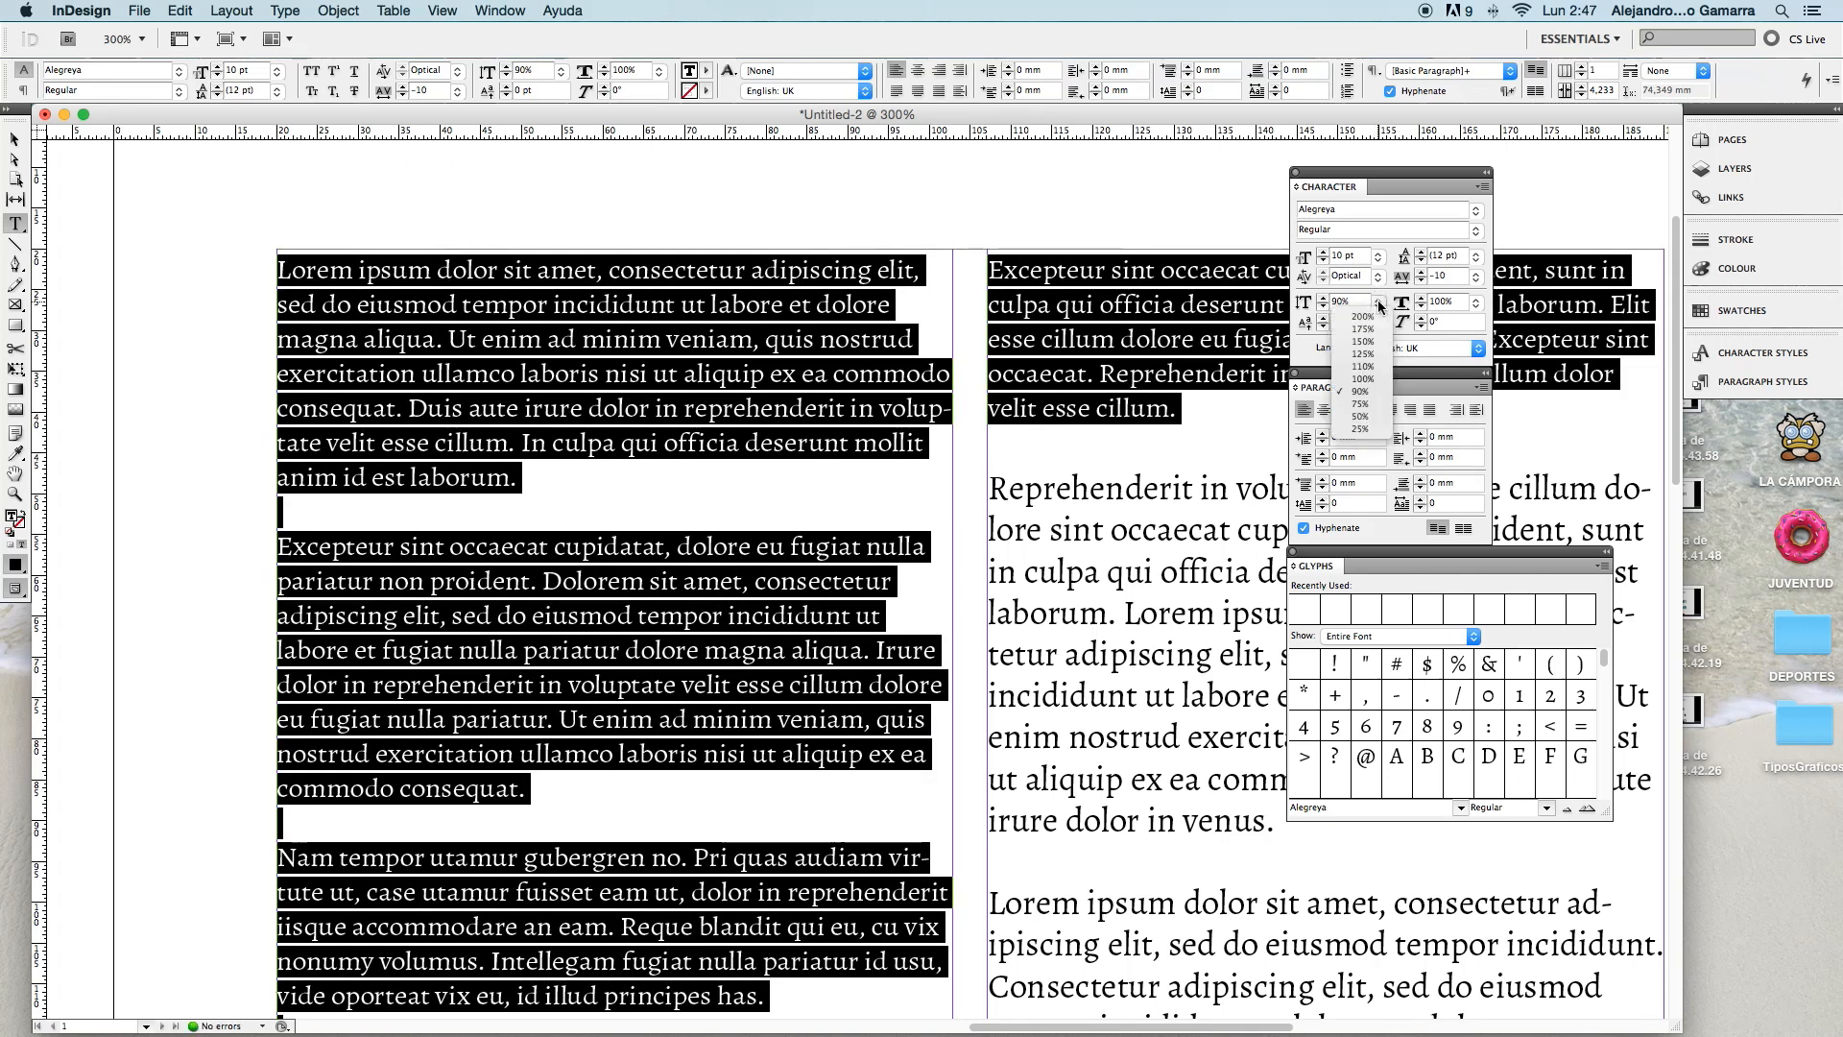
click(1364, 316)
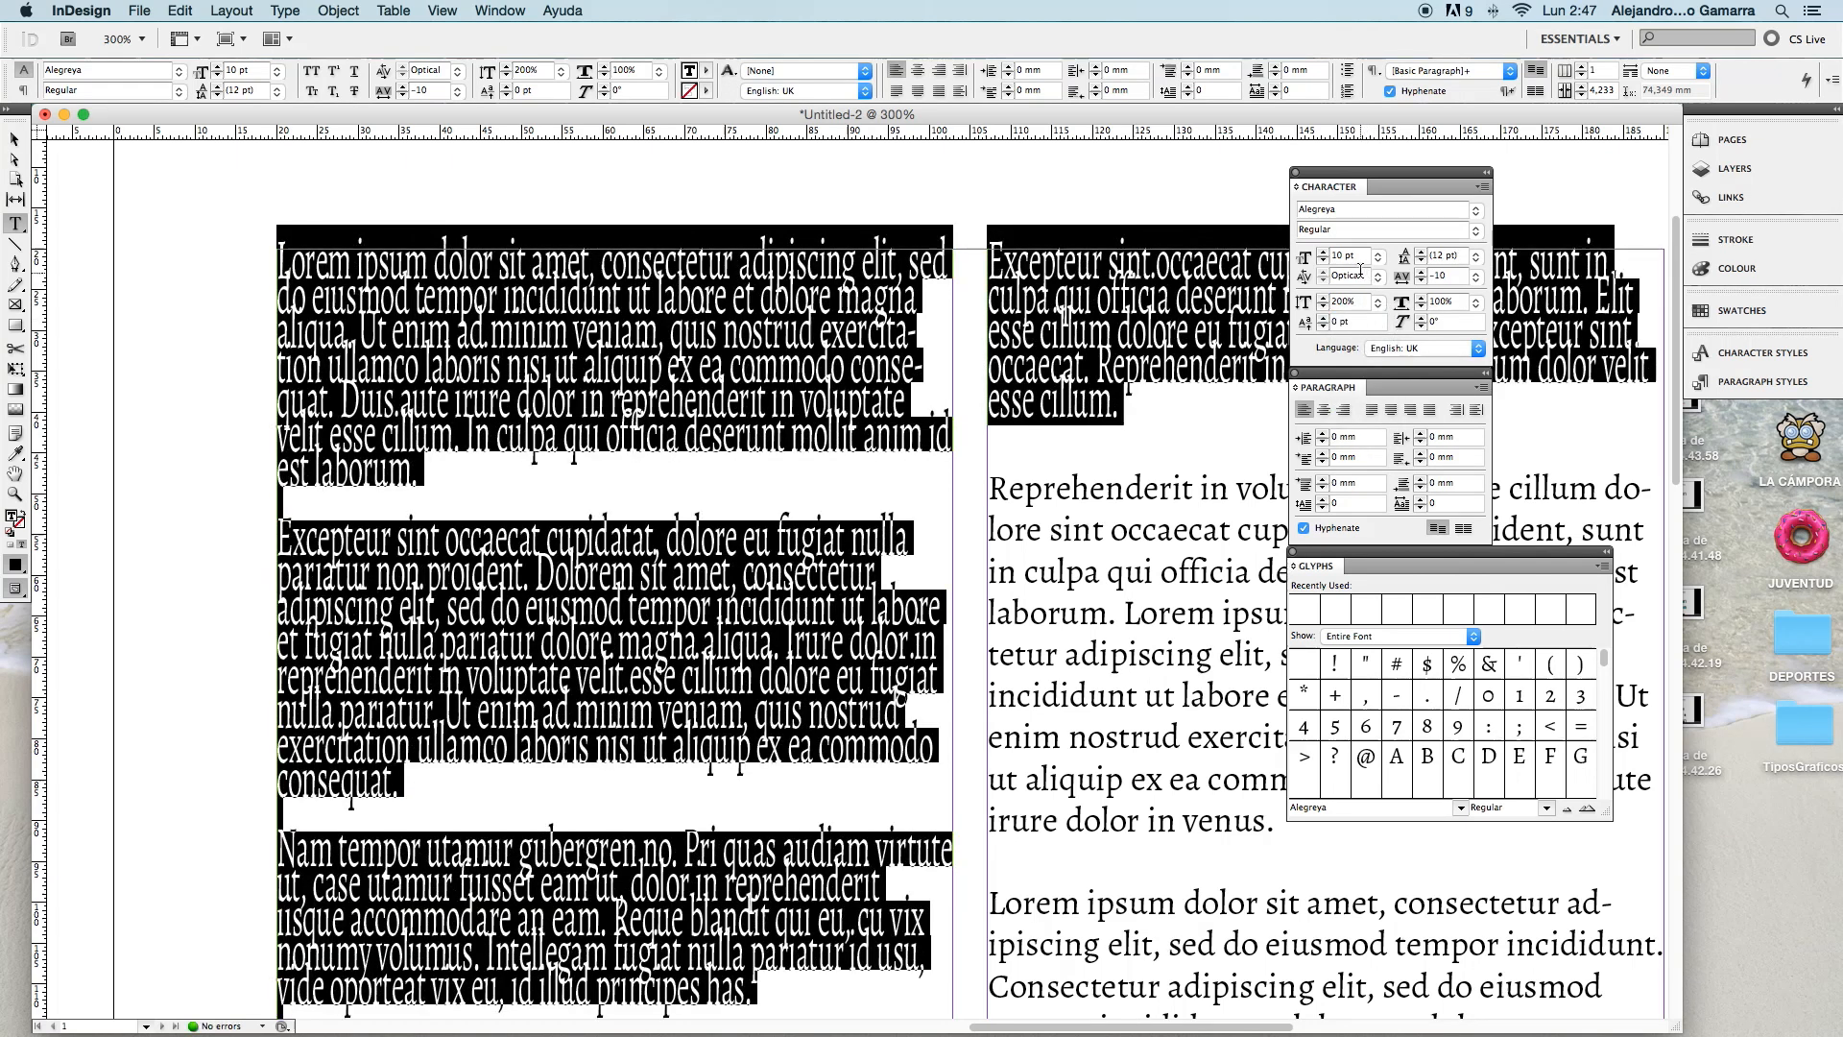
click(1377, 304)
click(1368, 380)
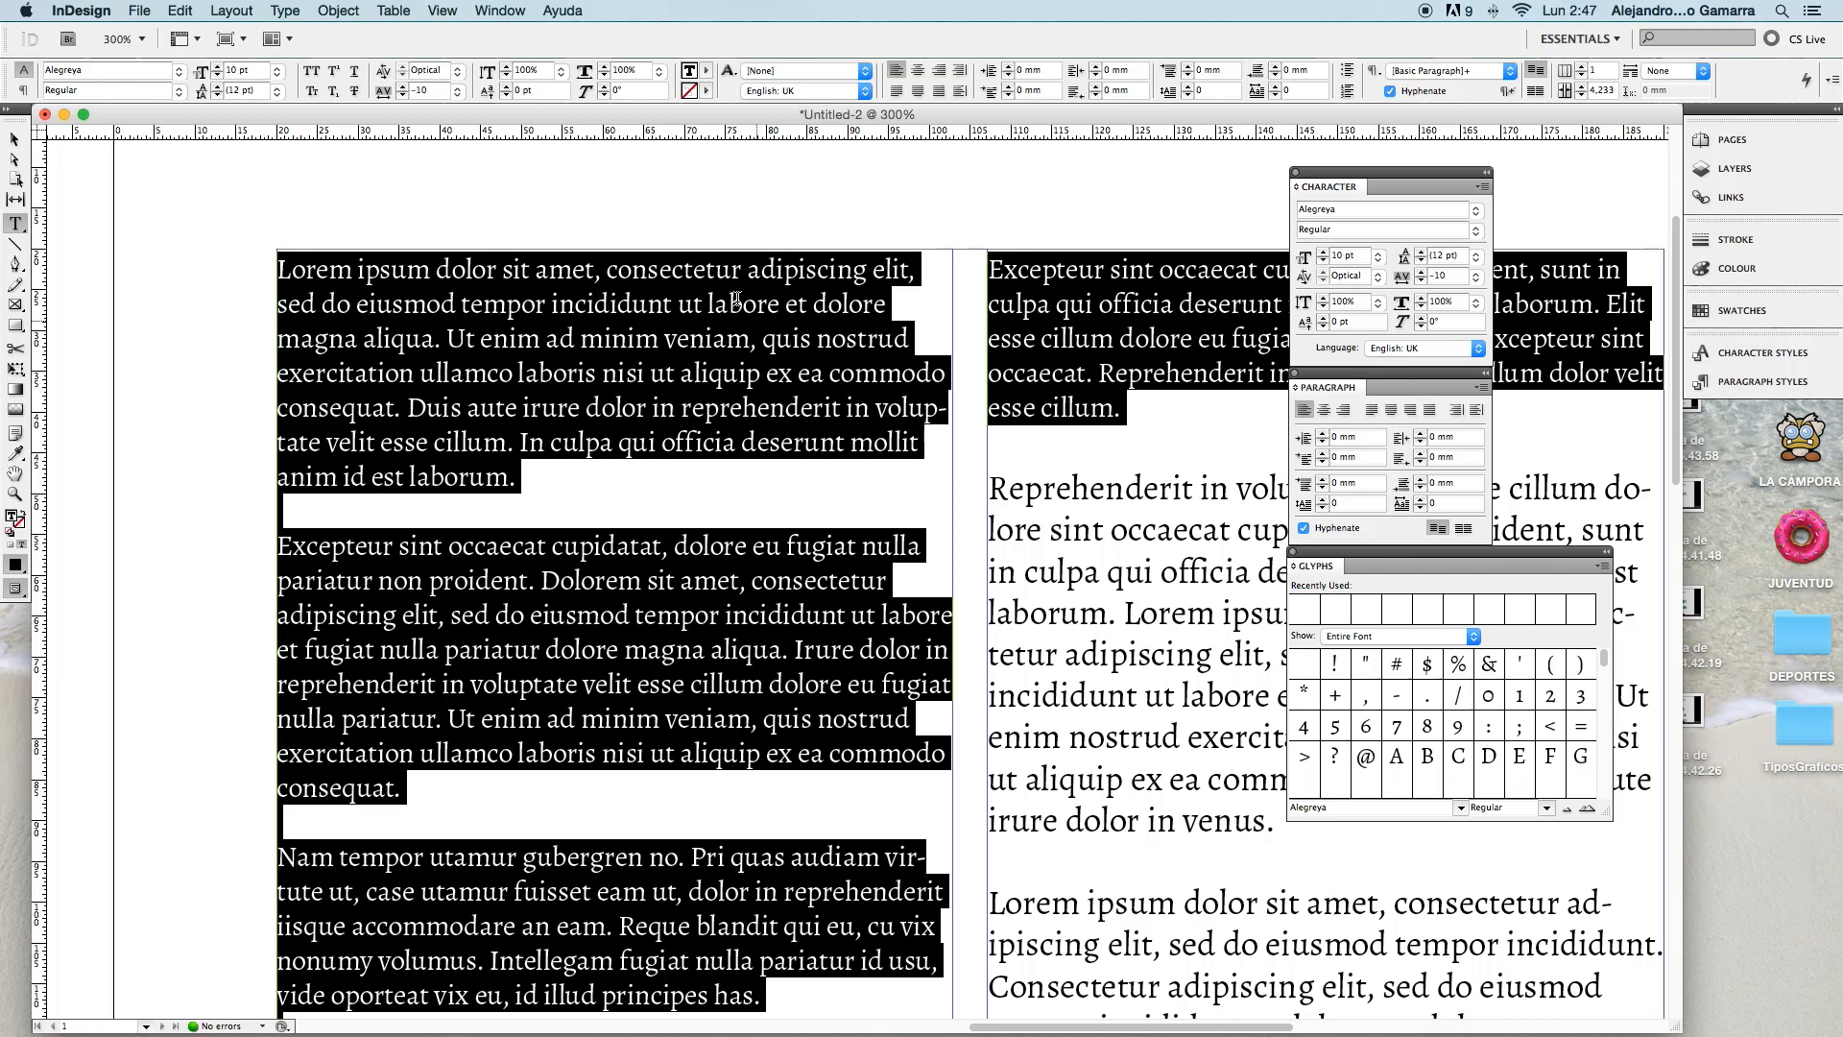
- Set the language of the selected text to Spanish
click(1408, 351)
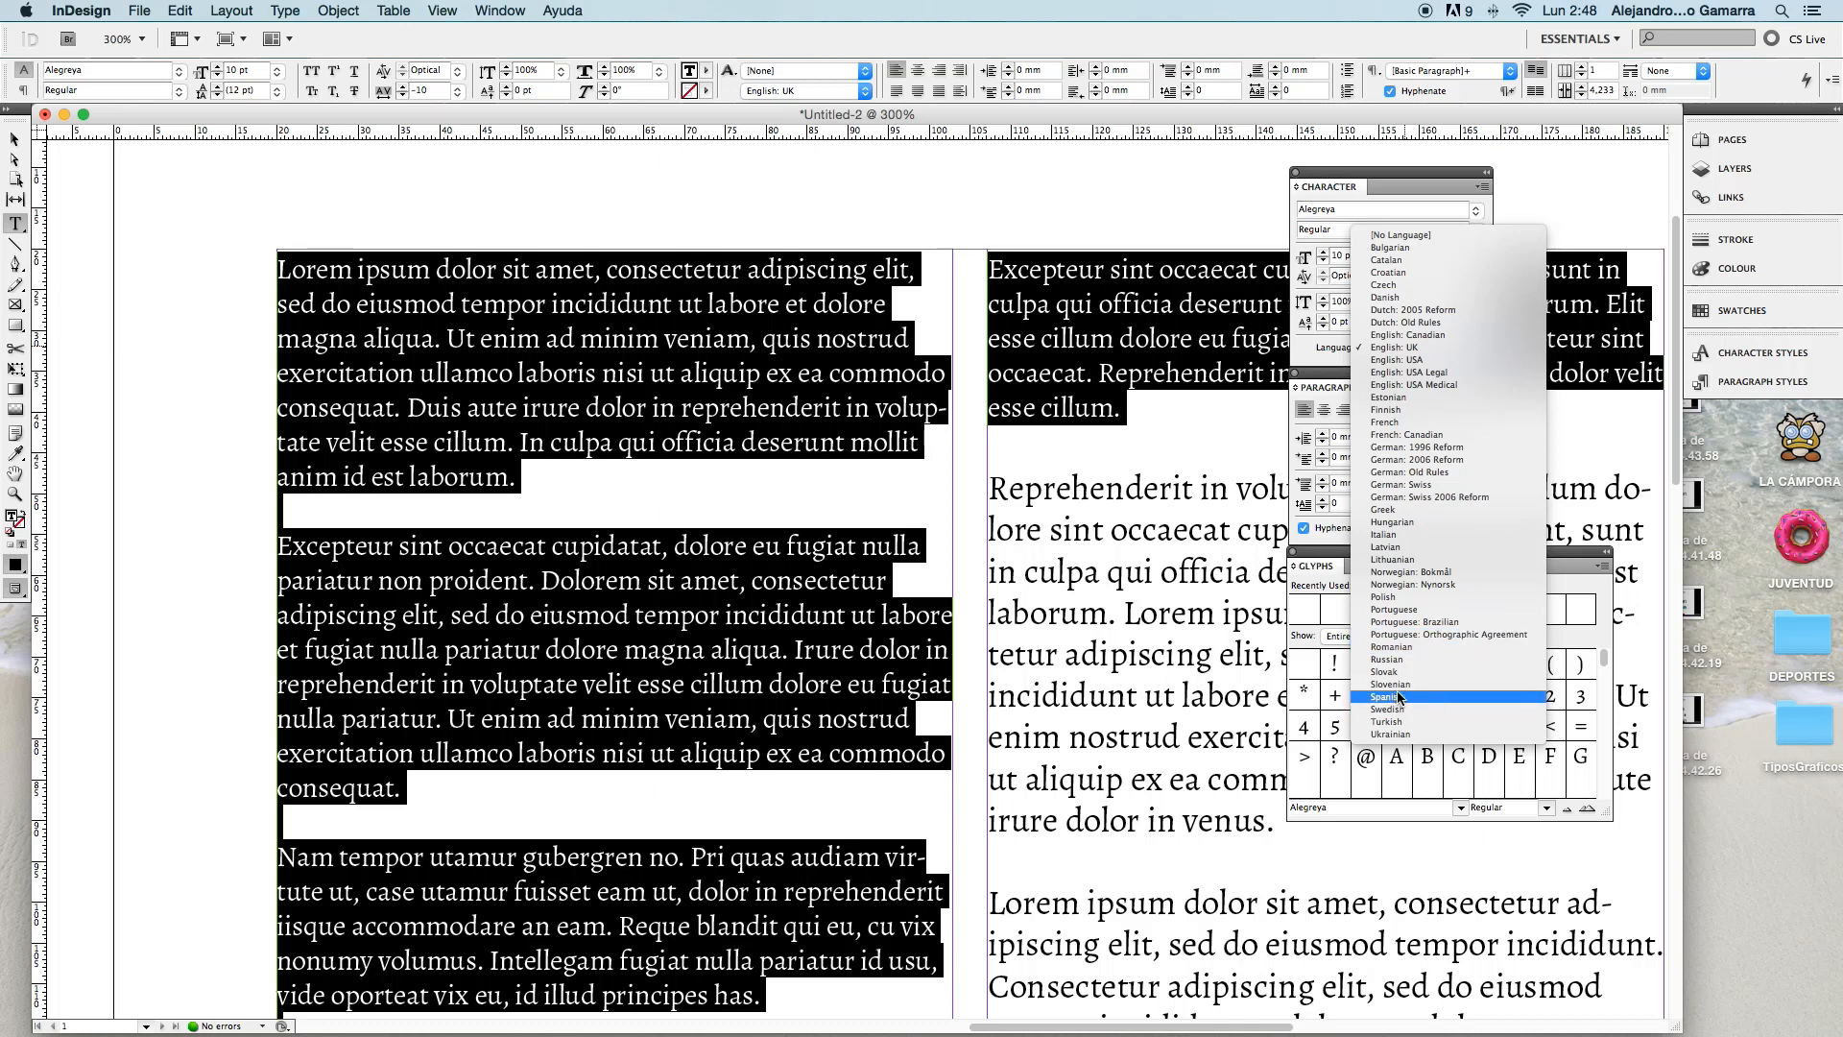
click(1338, 343)
click(1437, 345)
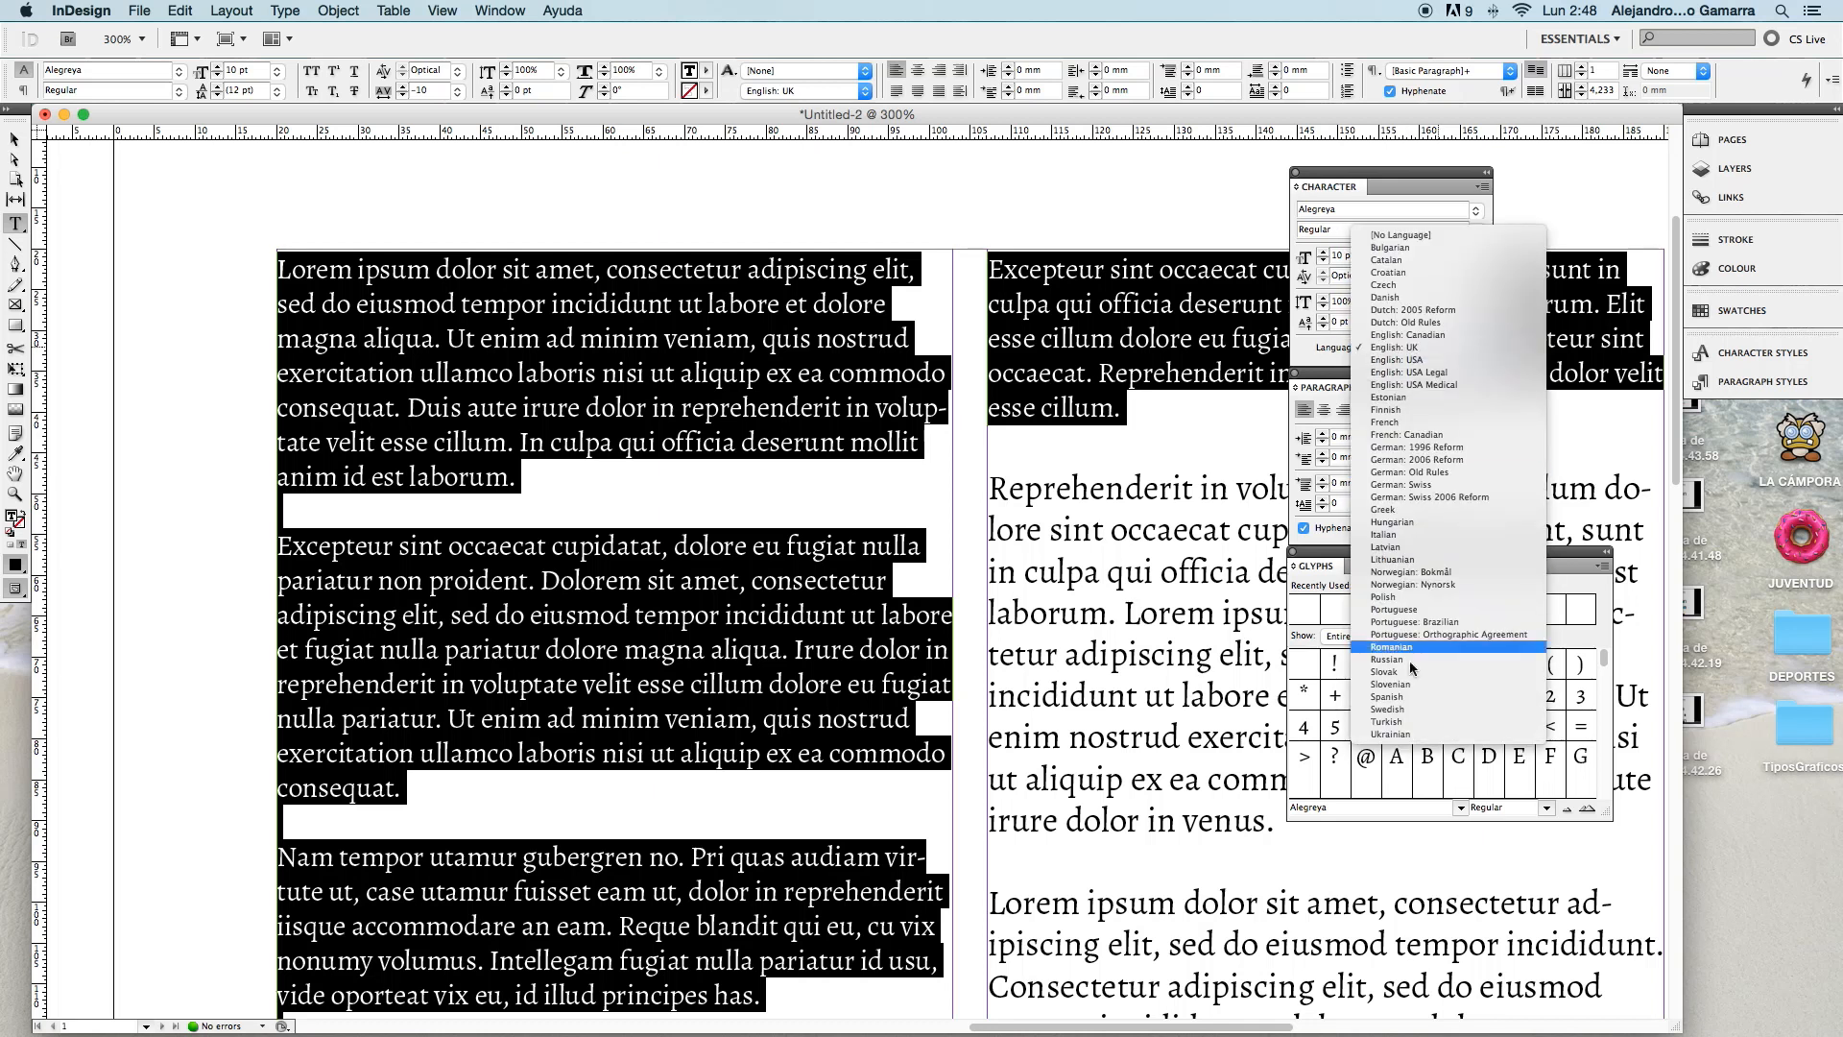
click(1409, 694)
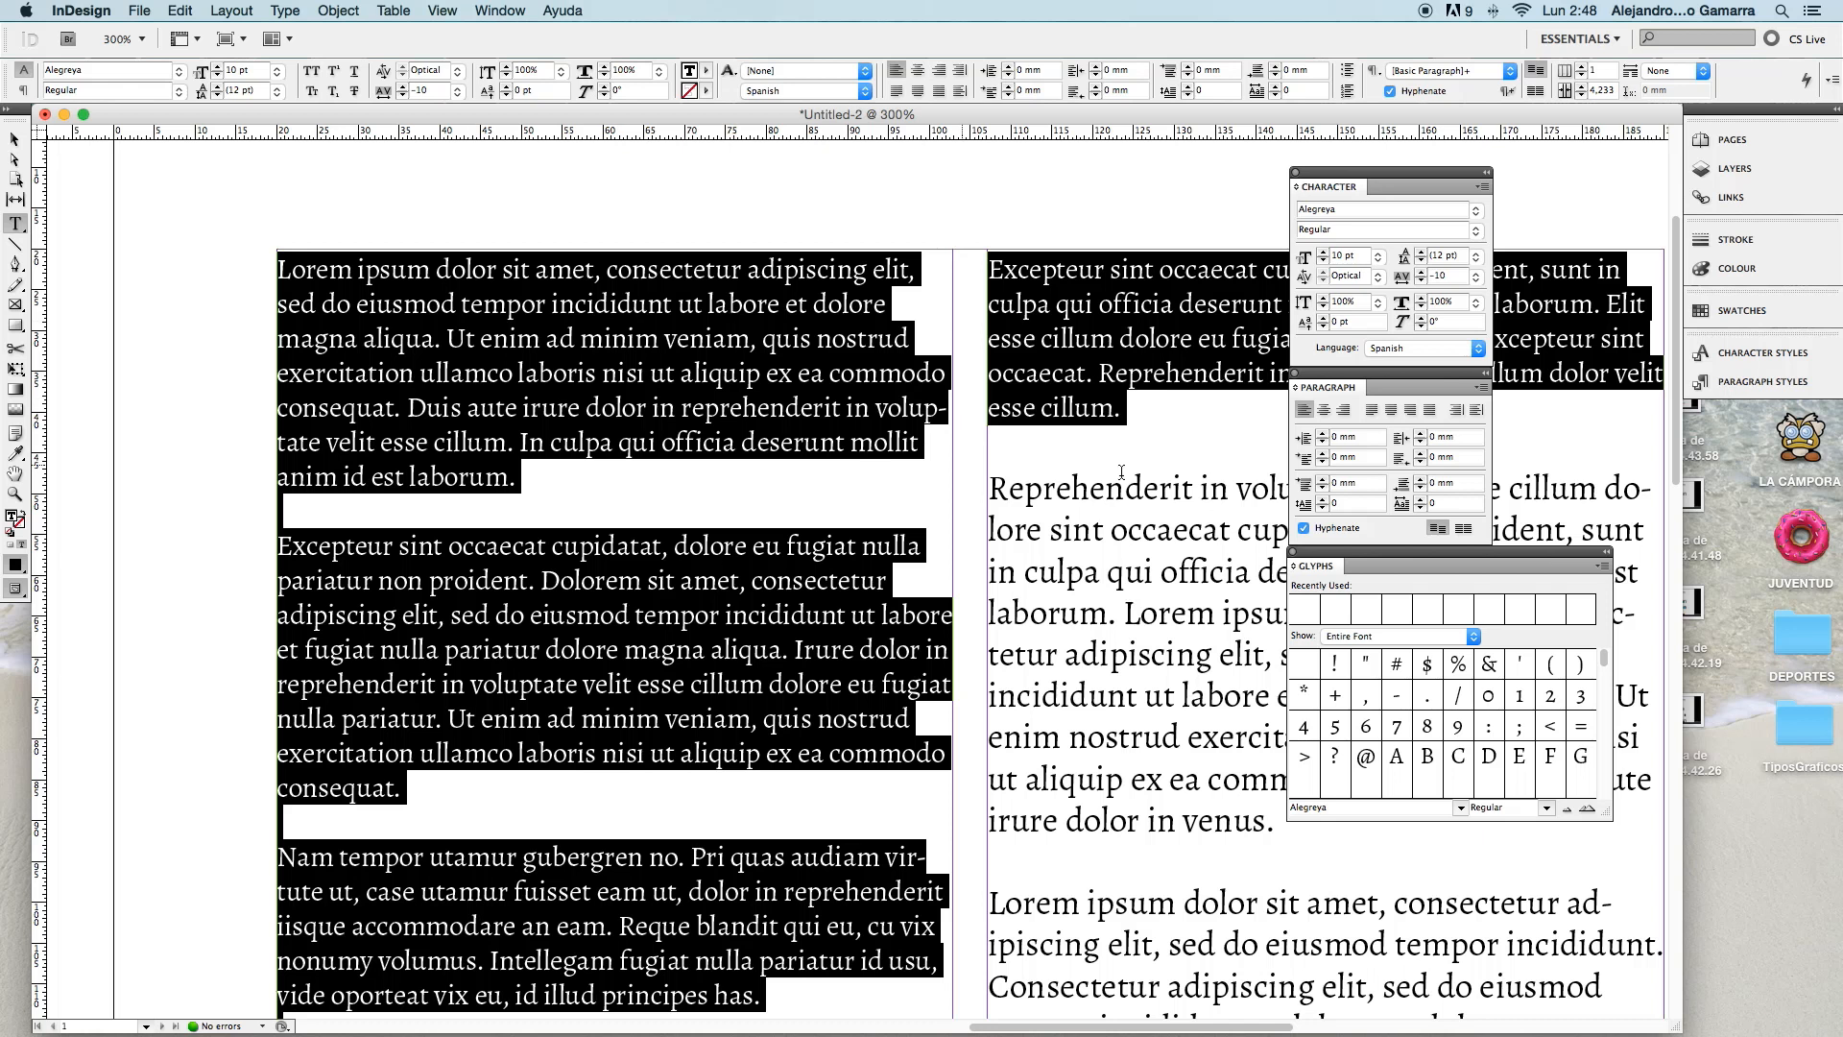
- Try centre, right and the four justified alignments on the selected text, and return it to left alignment
click(1325, 411)
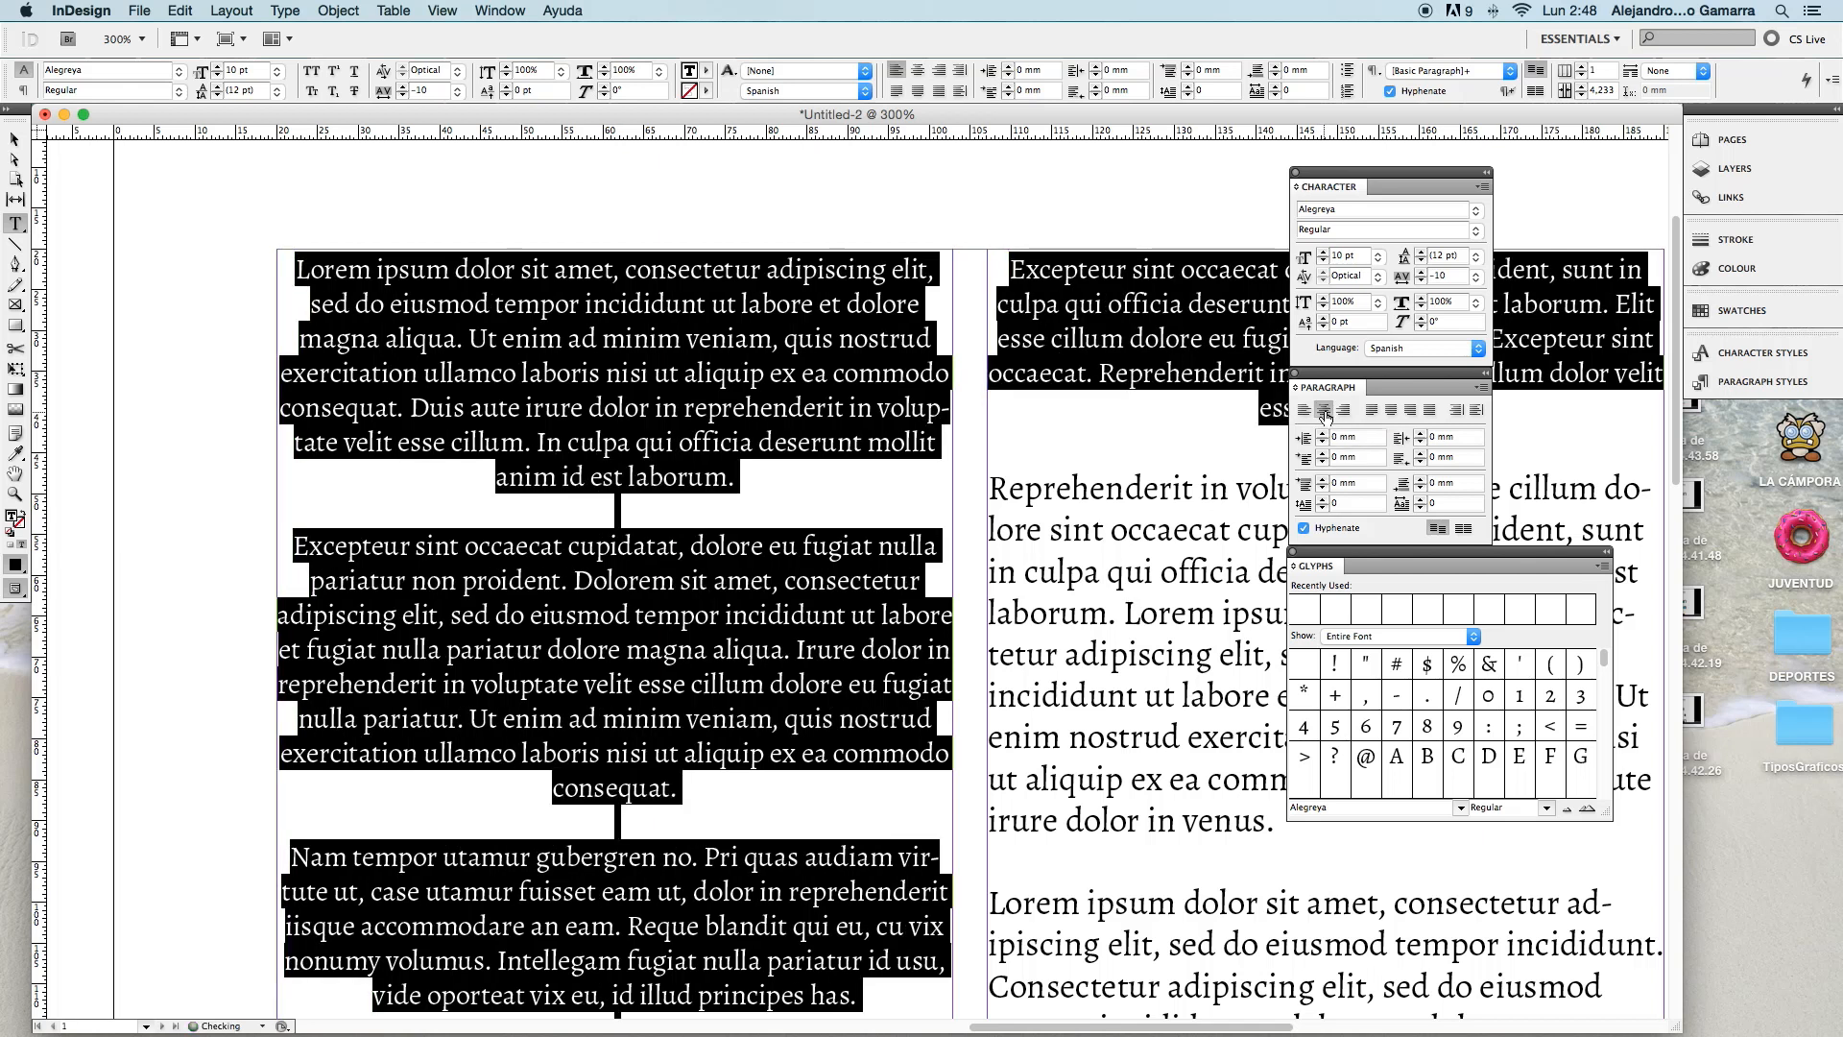
click(1344, 411)
click(1372, 412)
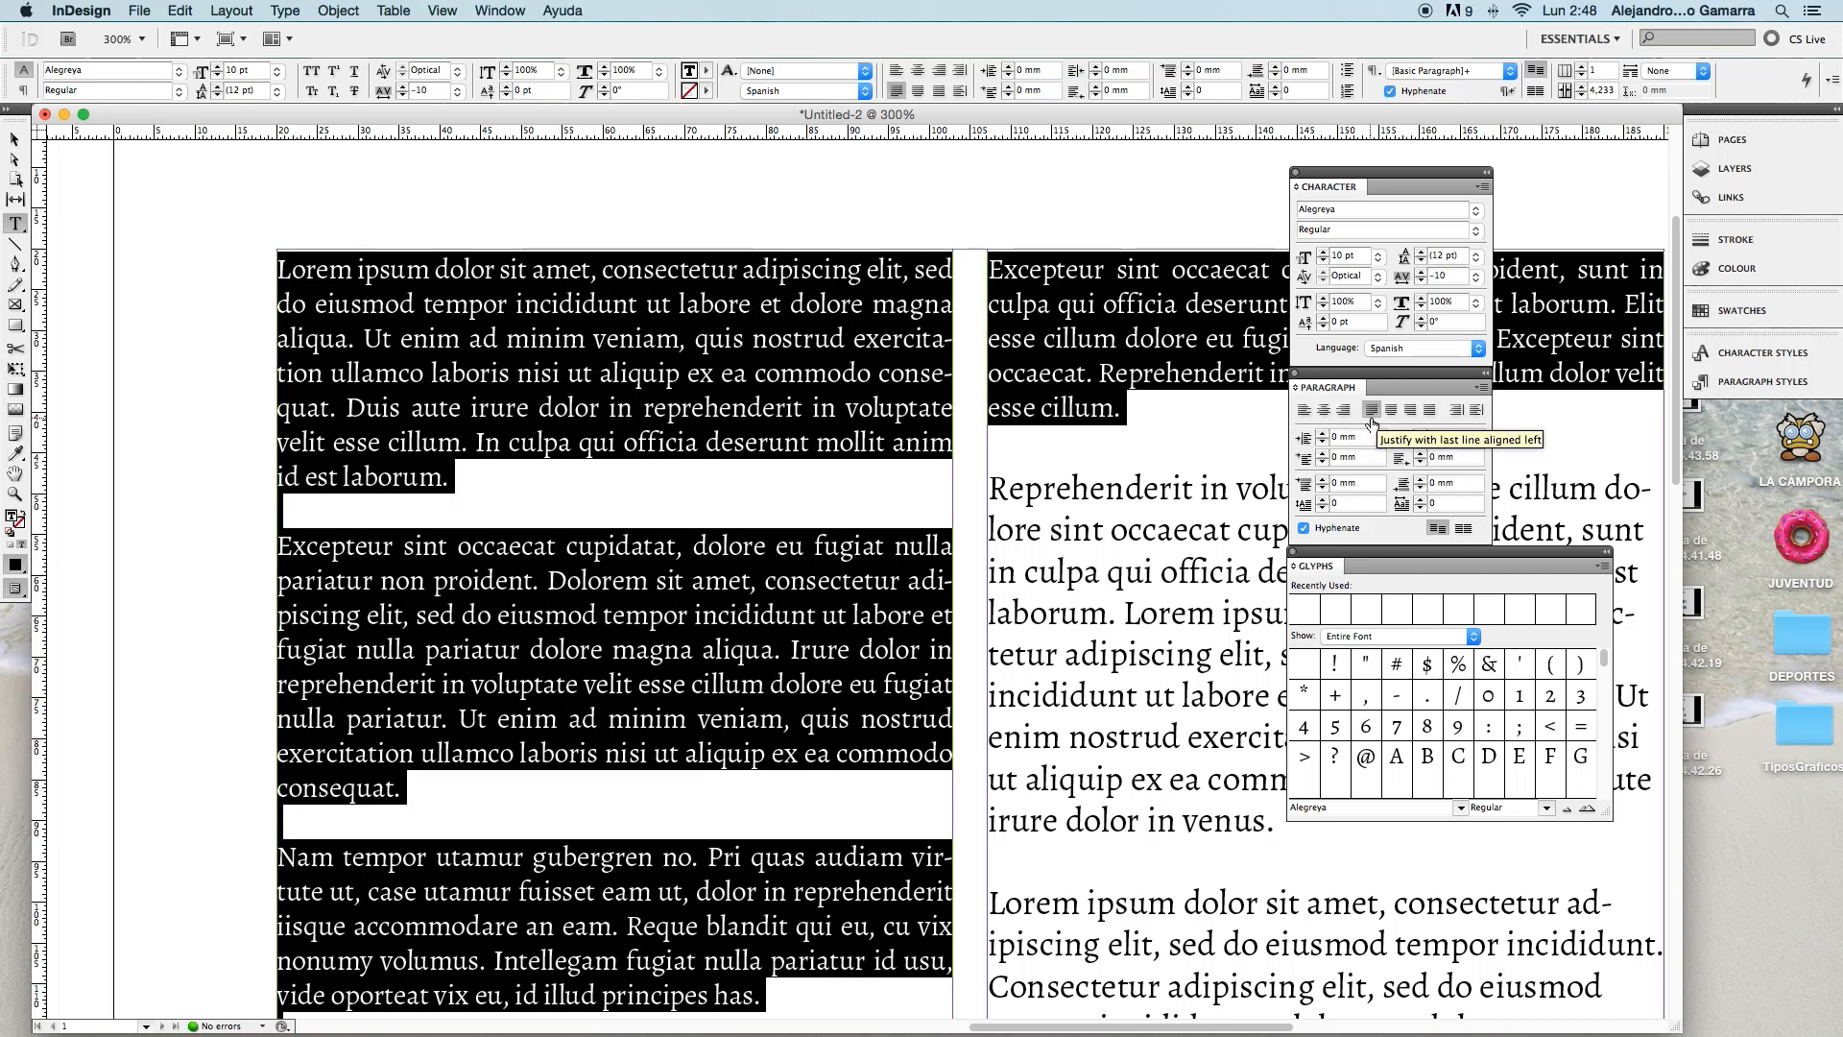
click(1393, 413)
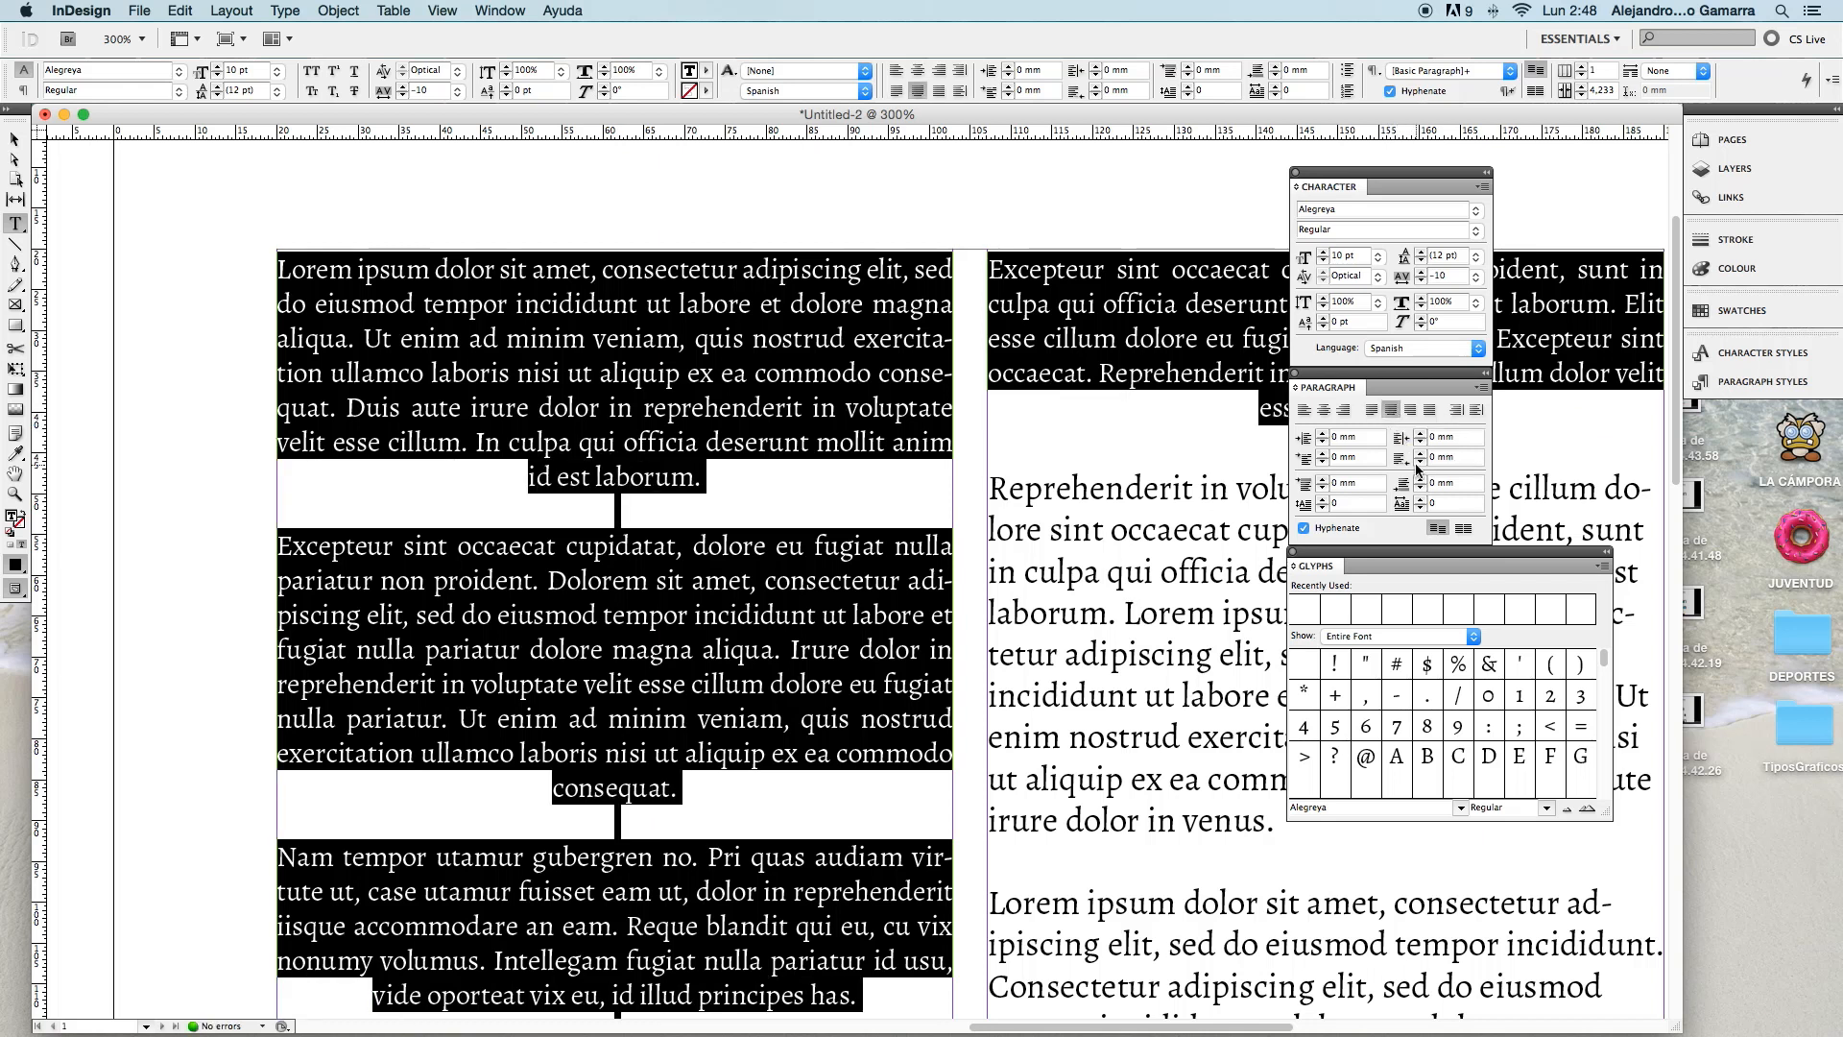
click(1410, 413)
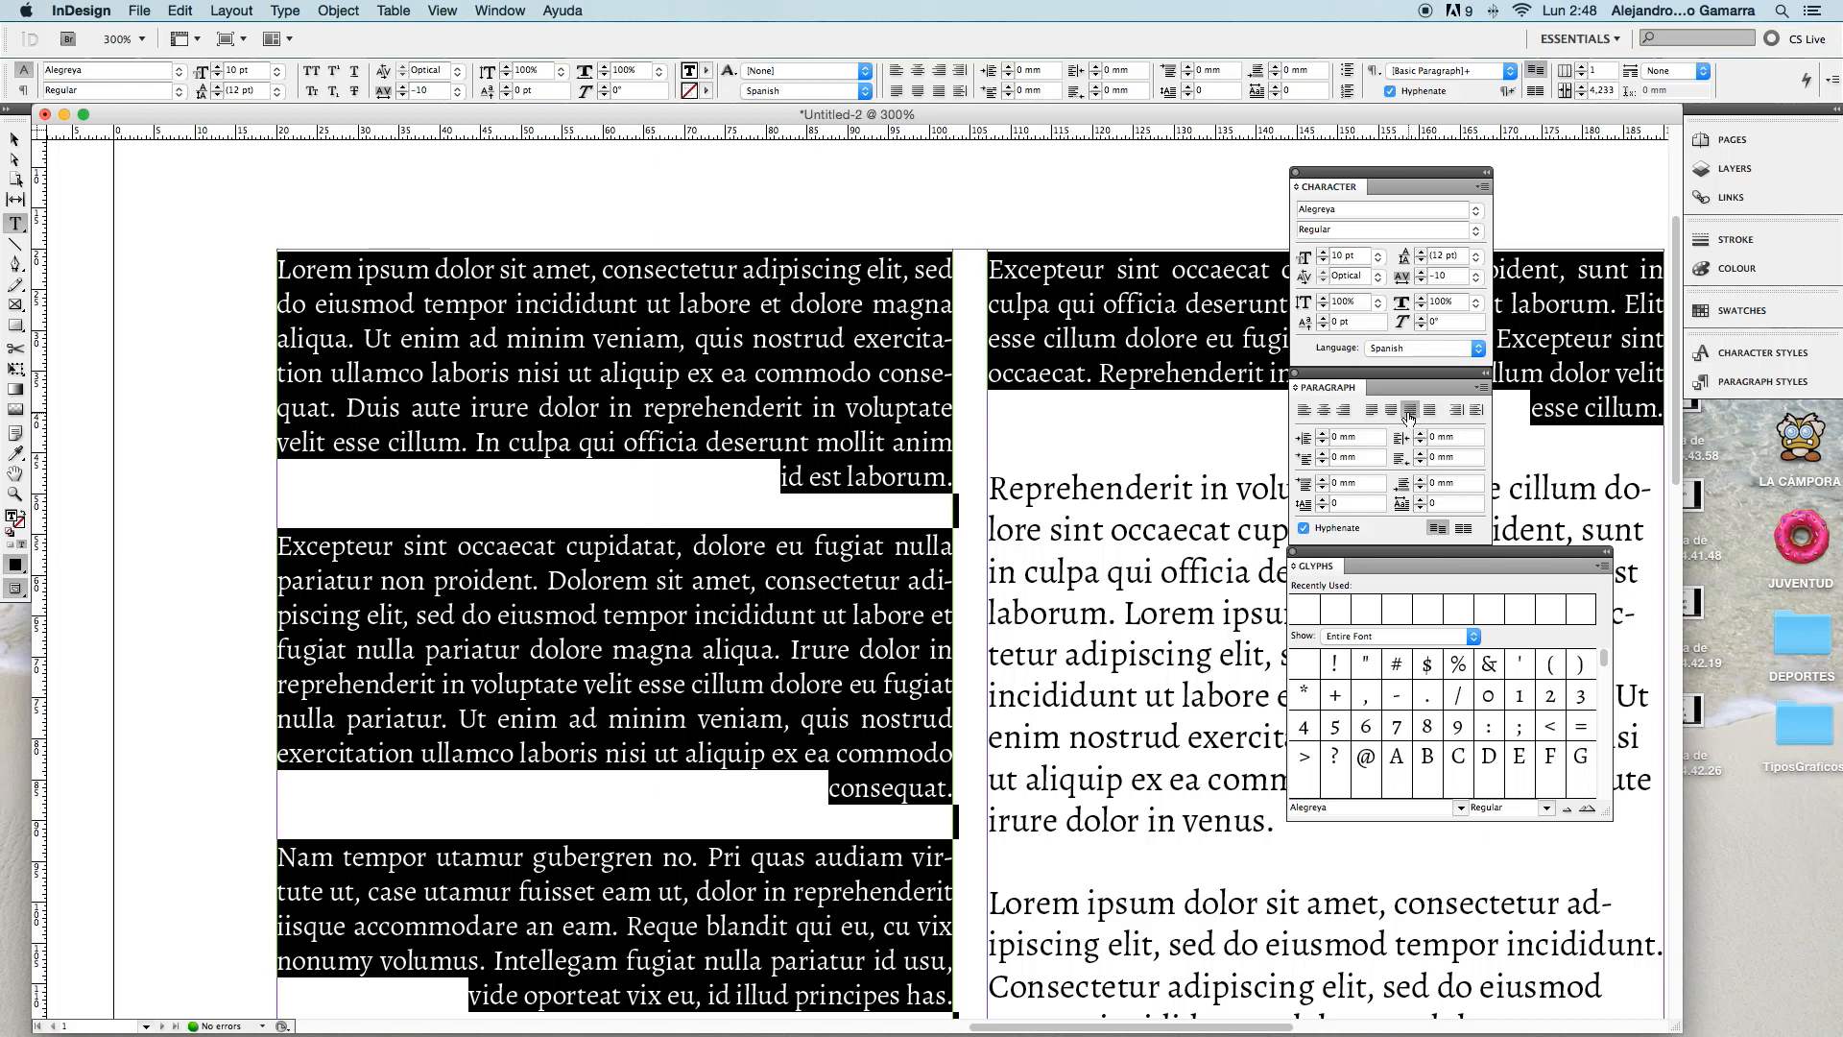
click(1430, 412)
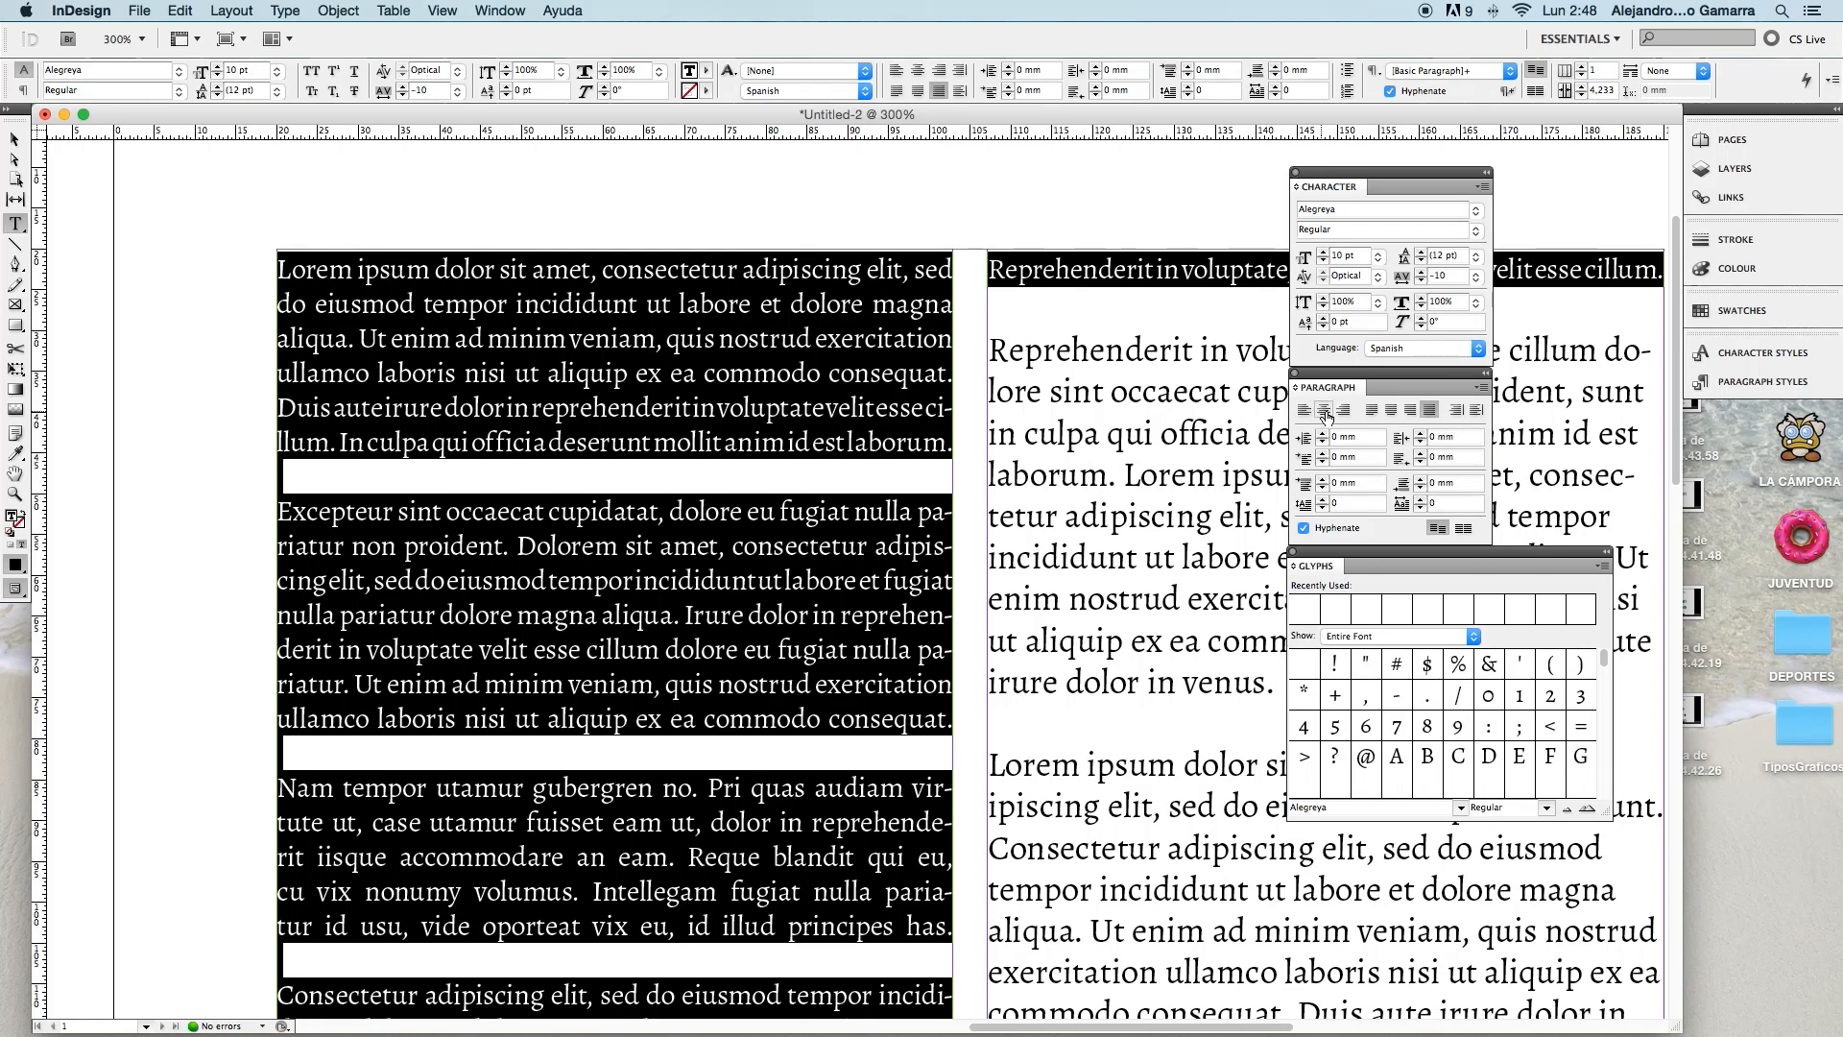
click(1306, 413)
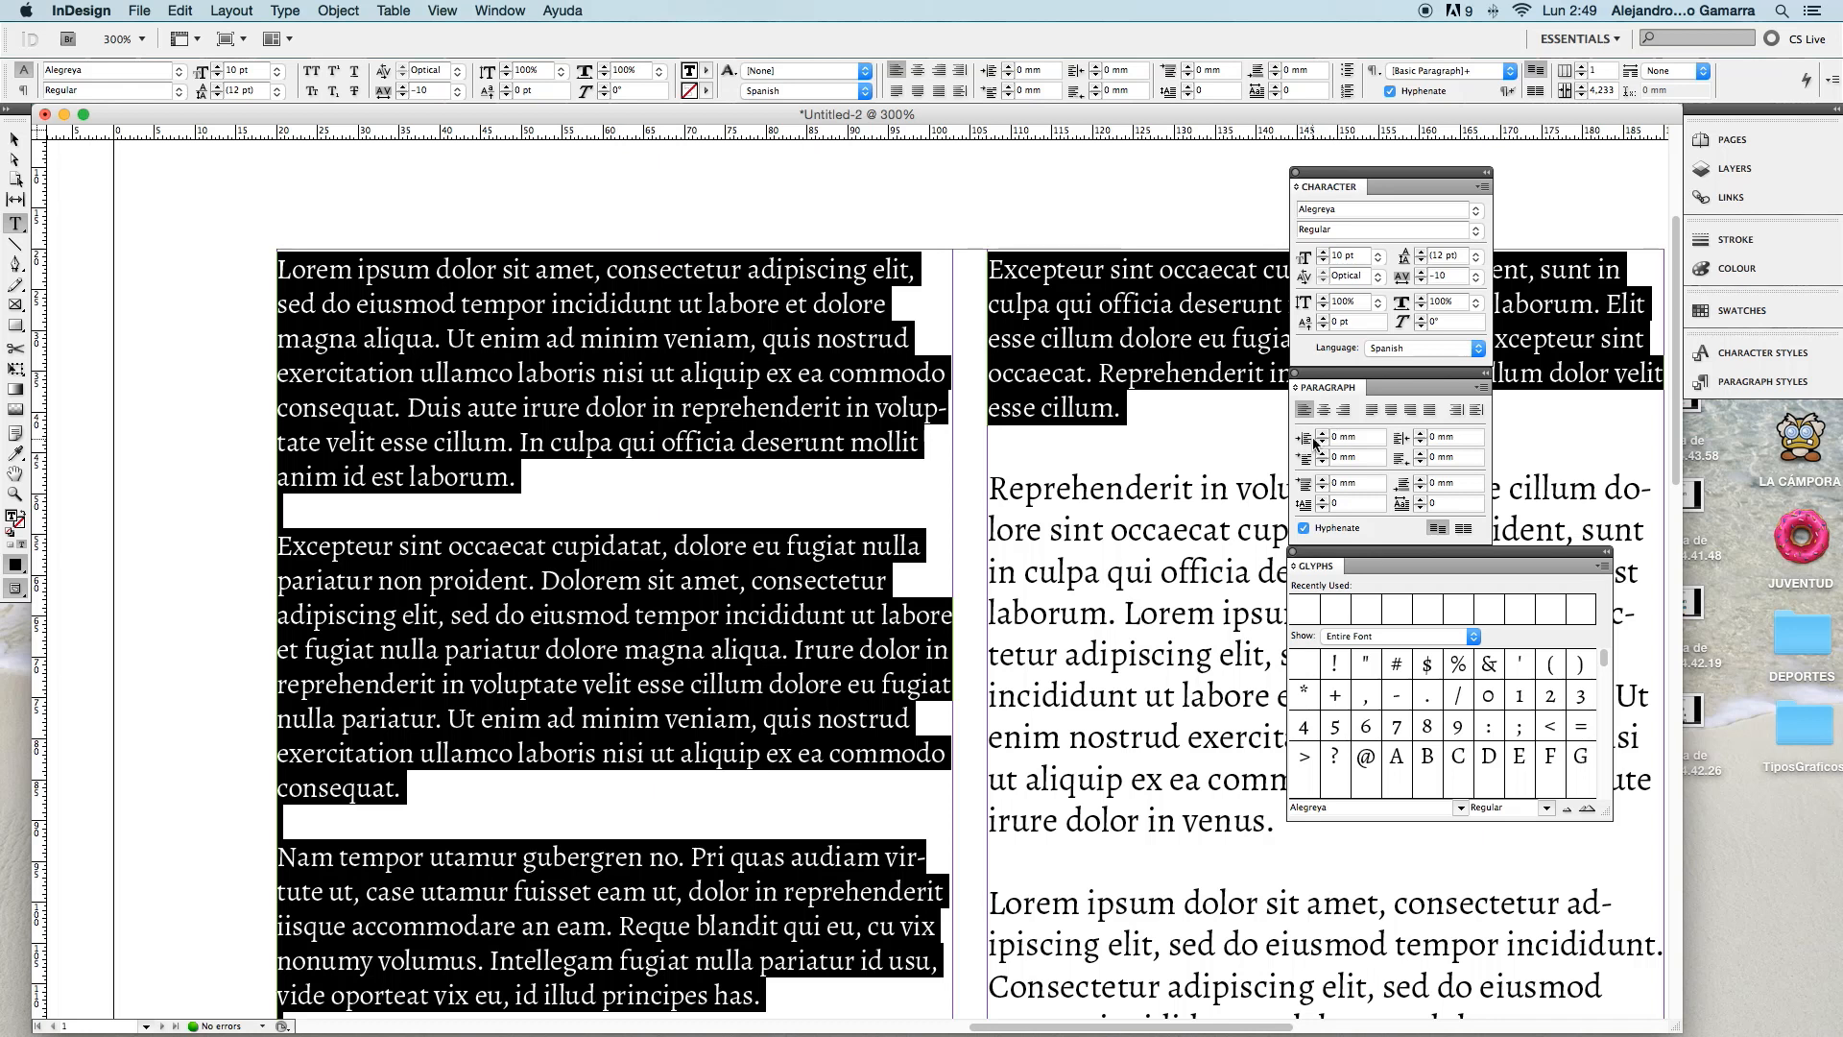
- Reselect the first column's text into the second column, try a 3 mm first-line indent, and return it to 0 mm
click(1221, 451)
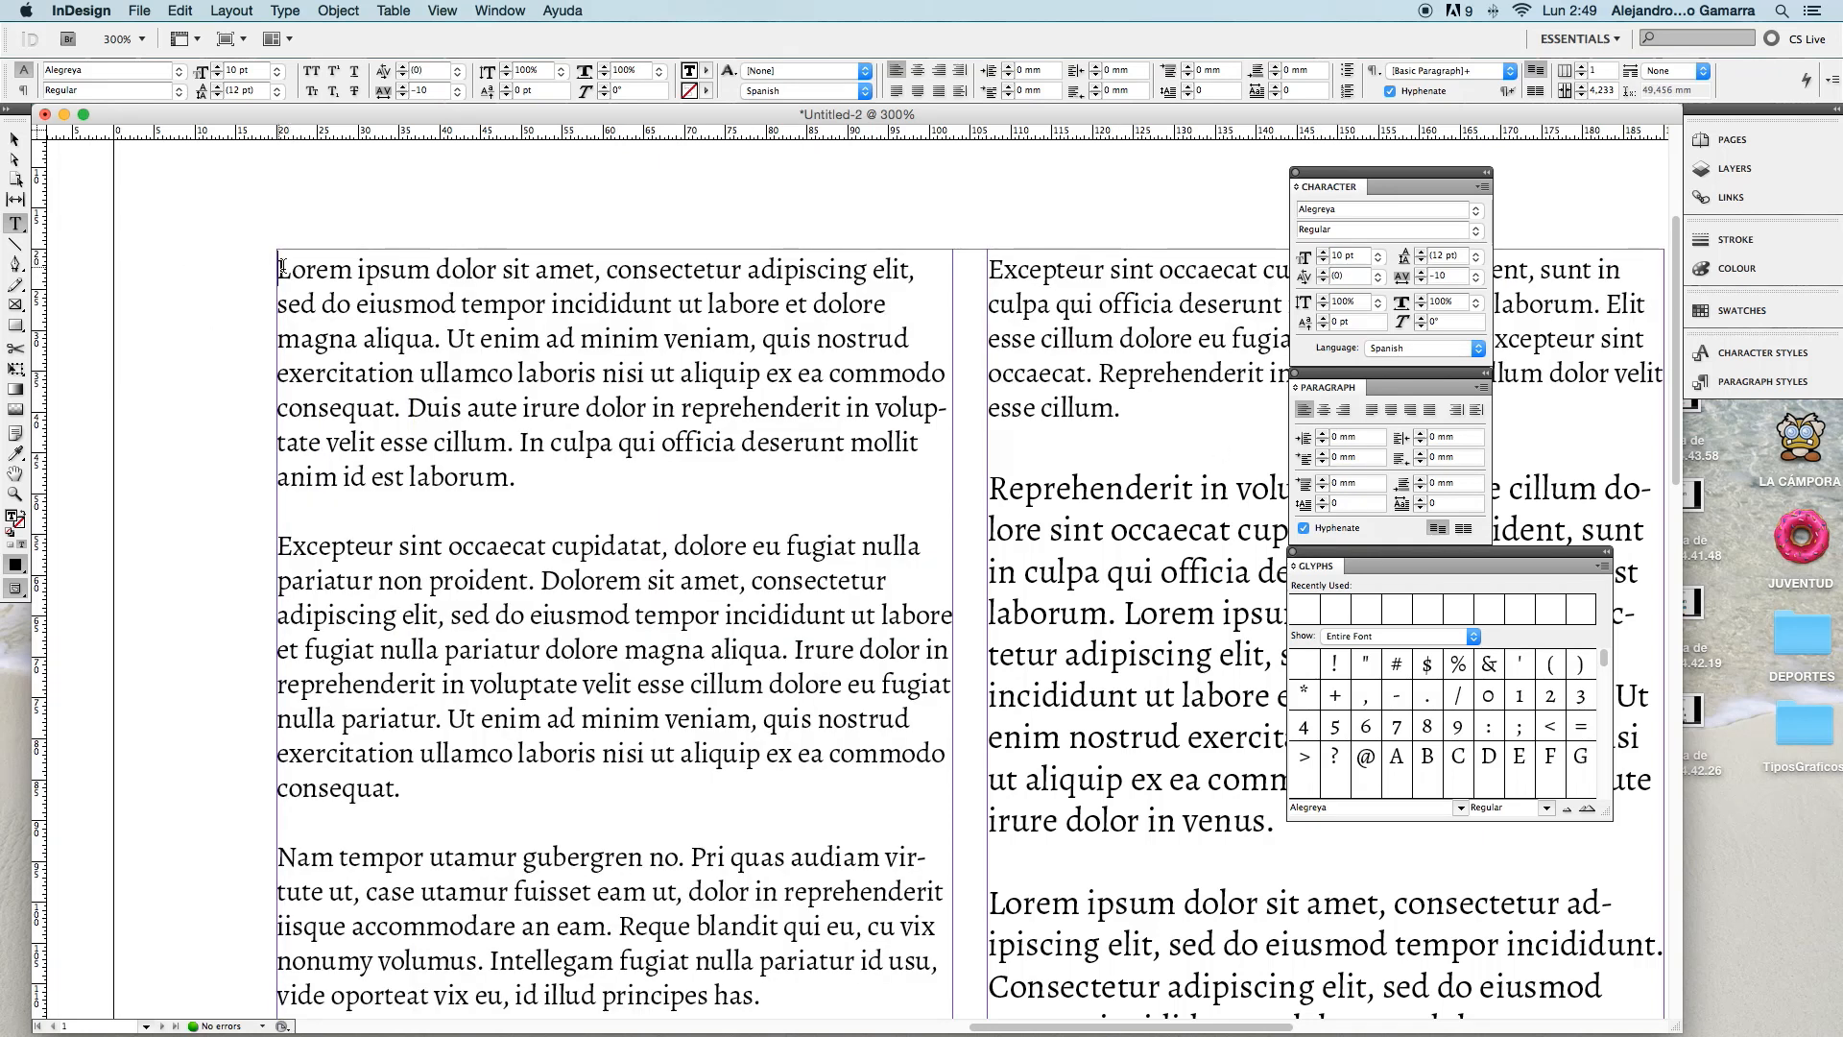
drag(280, 267, 1043, 271)
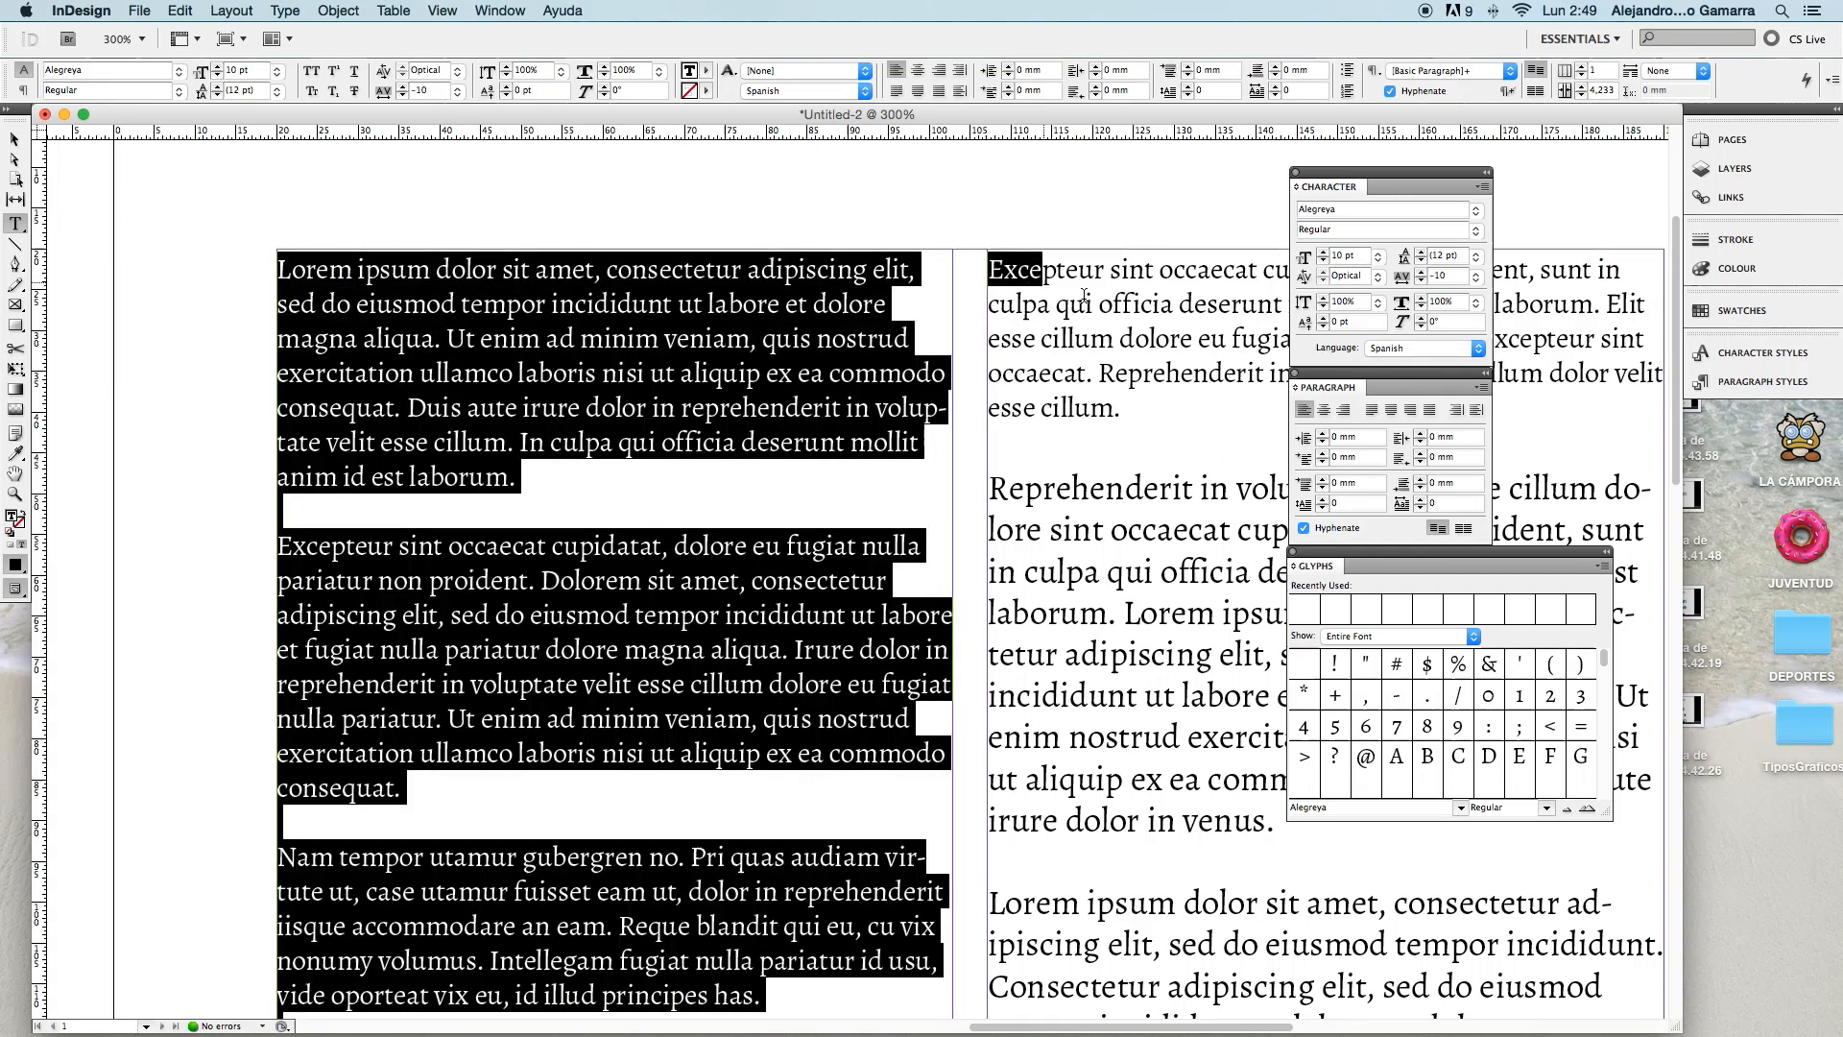
click(1323, 455)
click(1323, 455)
click(1322, 456)
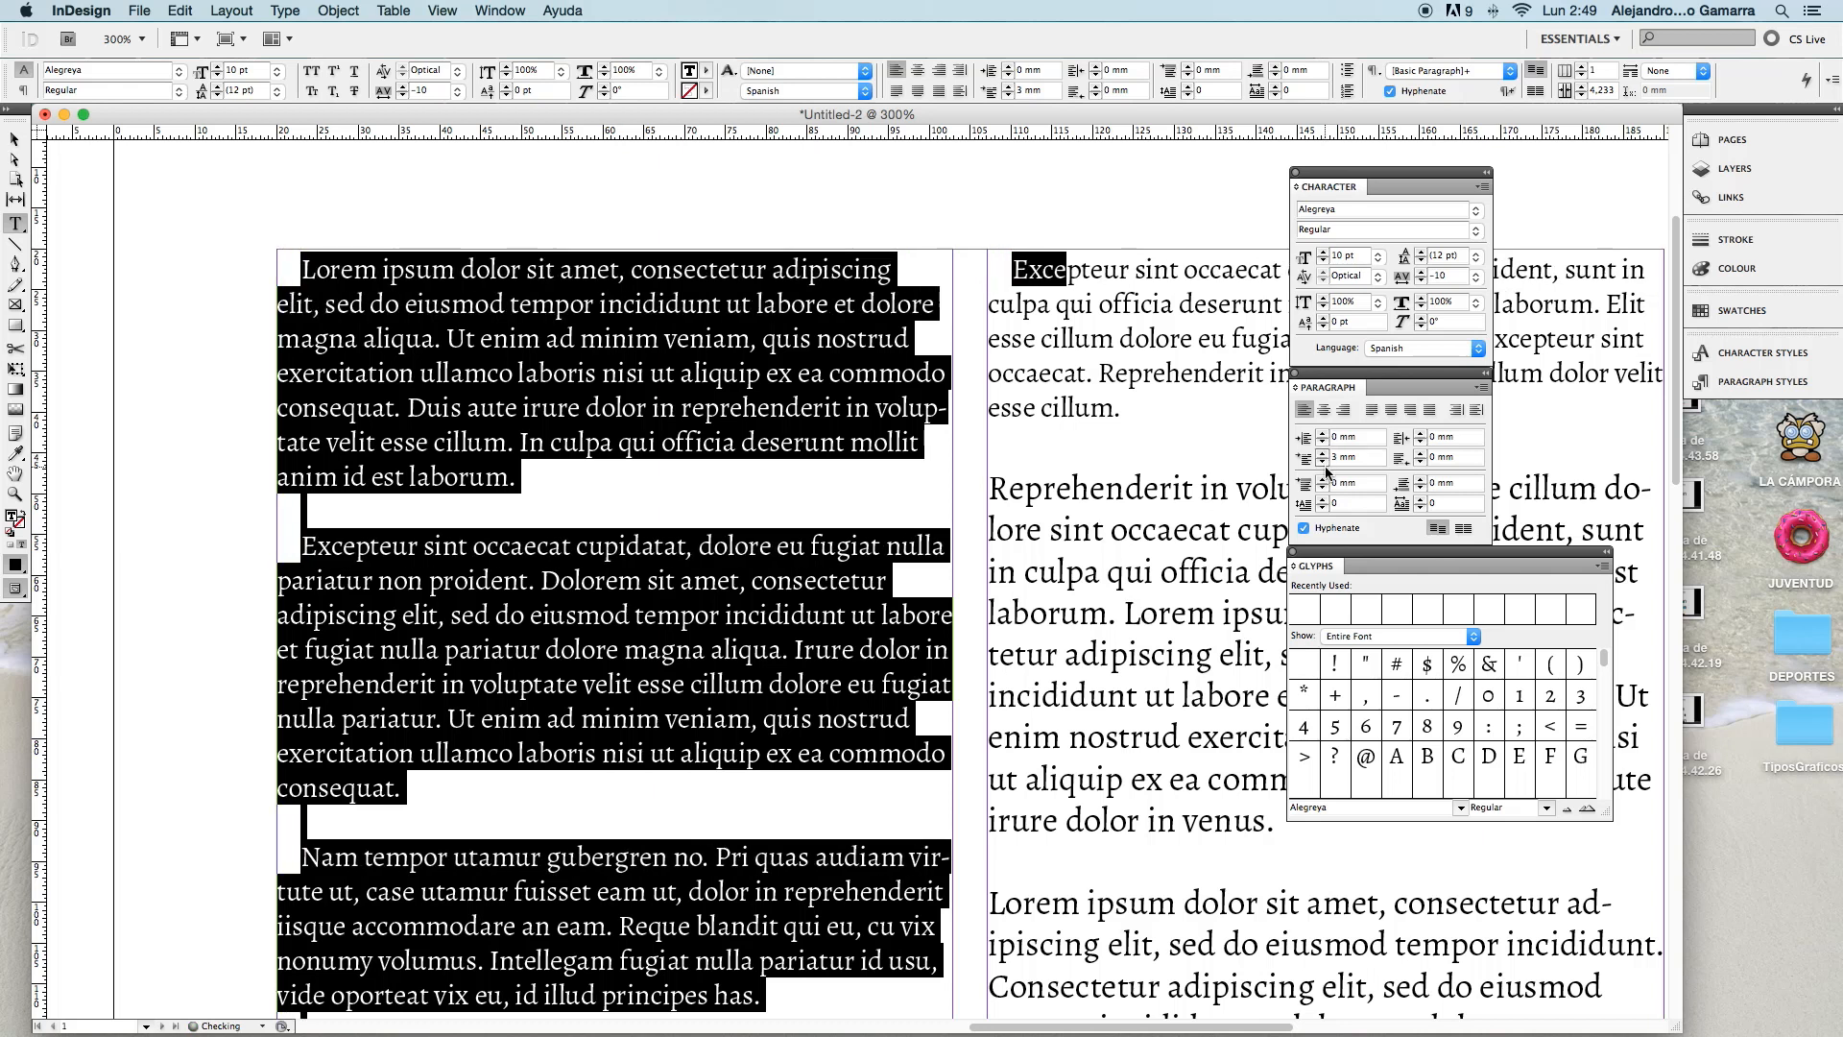
click(1325, 467)
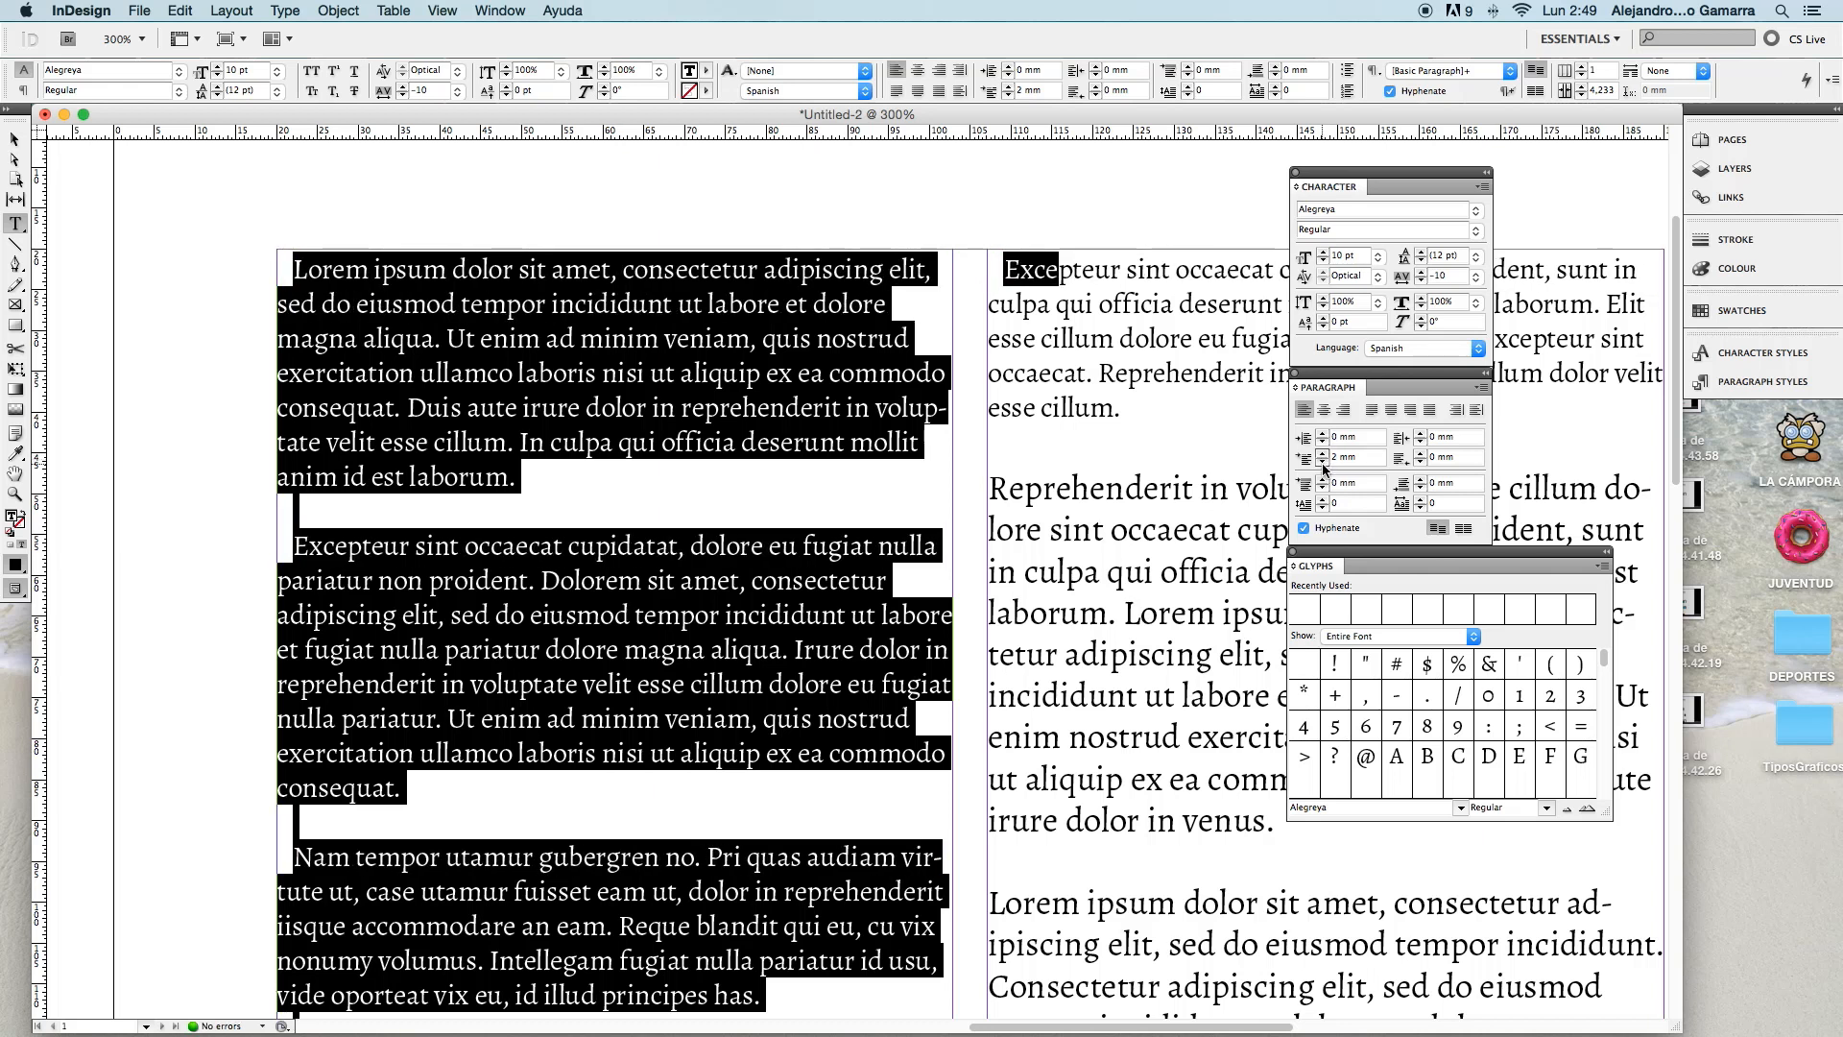
click(1324, 467)
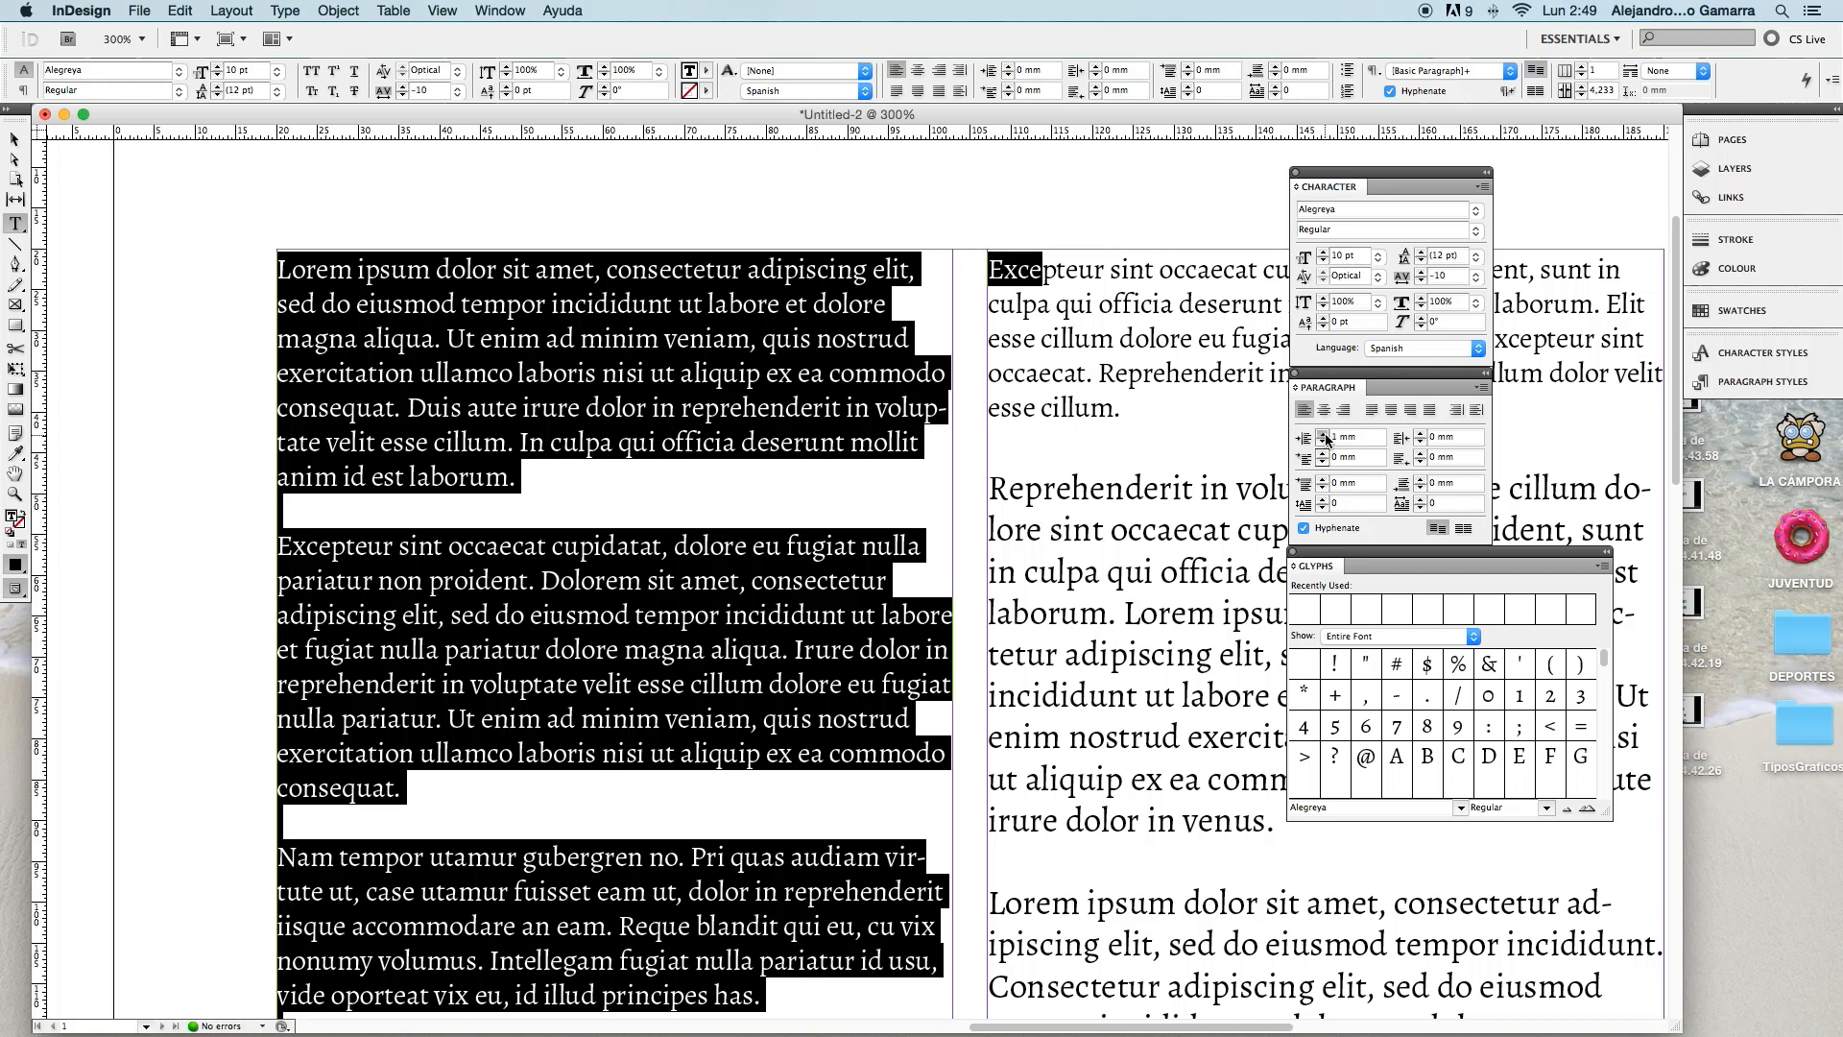
- Try a 2 mm left indent on the selected paragraphs, and return it to 0 mm
click(1324, 434)
click(1325, 434)
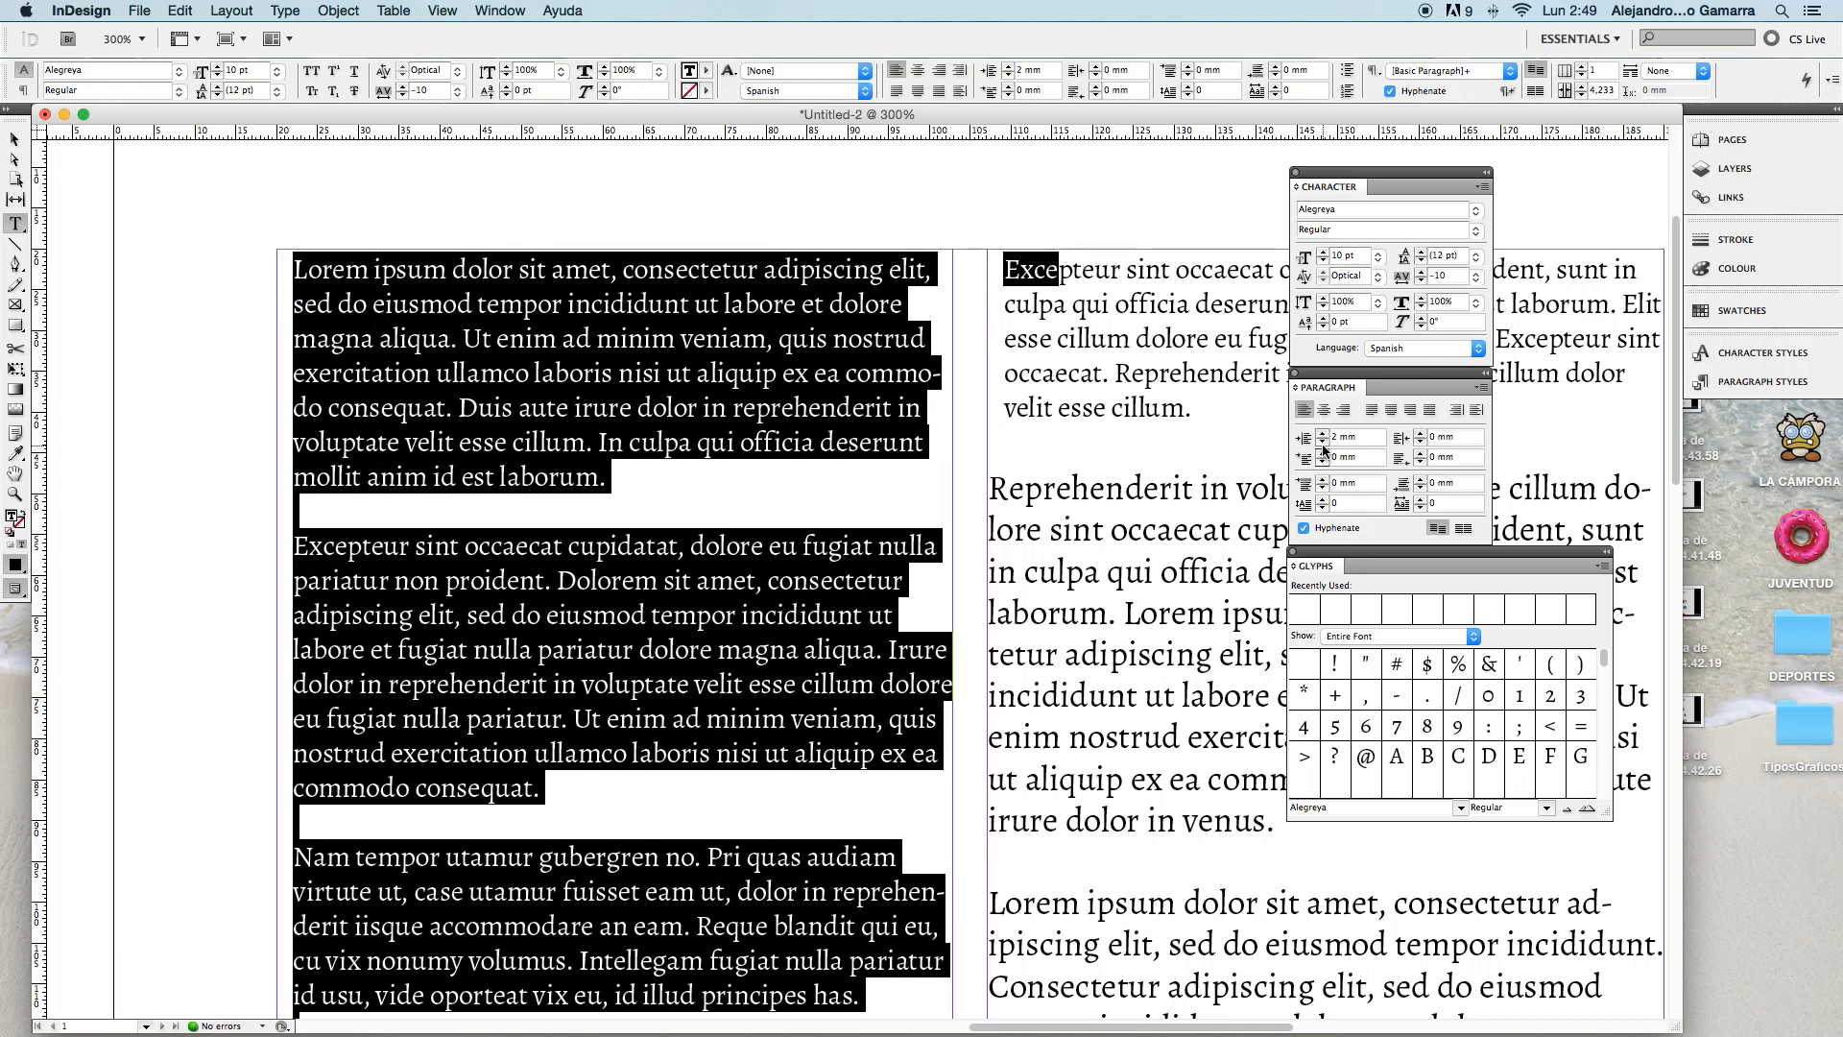
click(1323, 442)
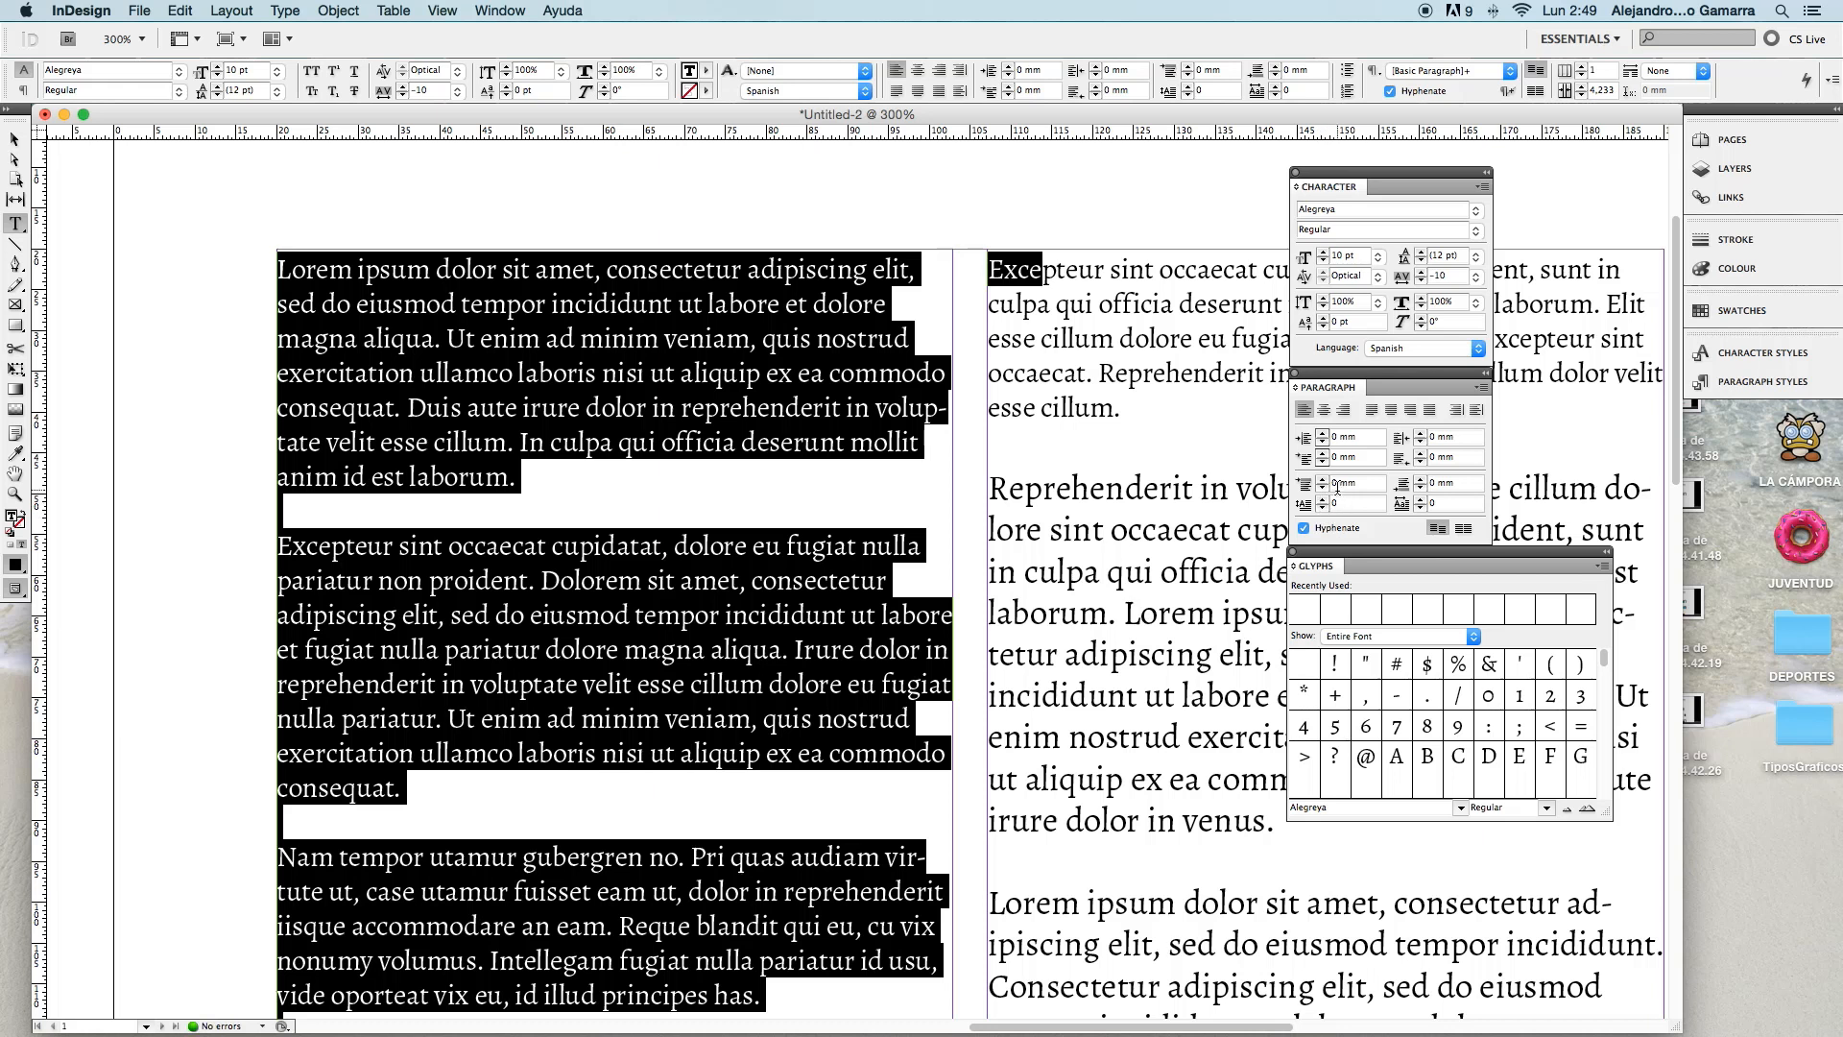
- Select the initial L of the first paragraph and apply a three-line drop cap to it
click(295, 271)
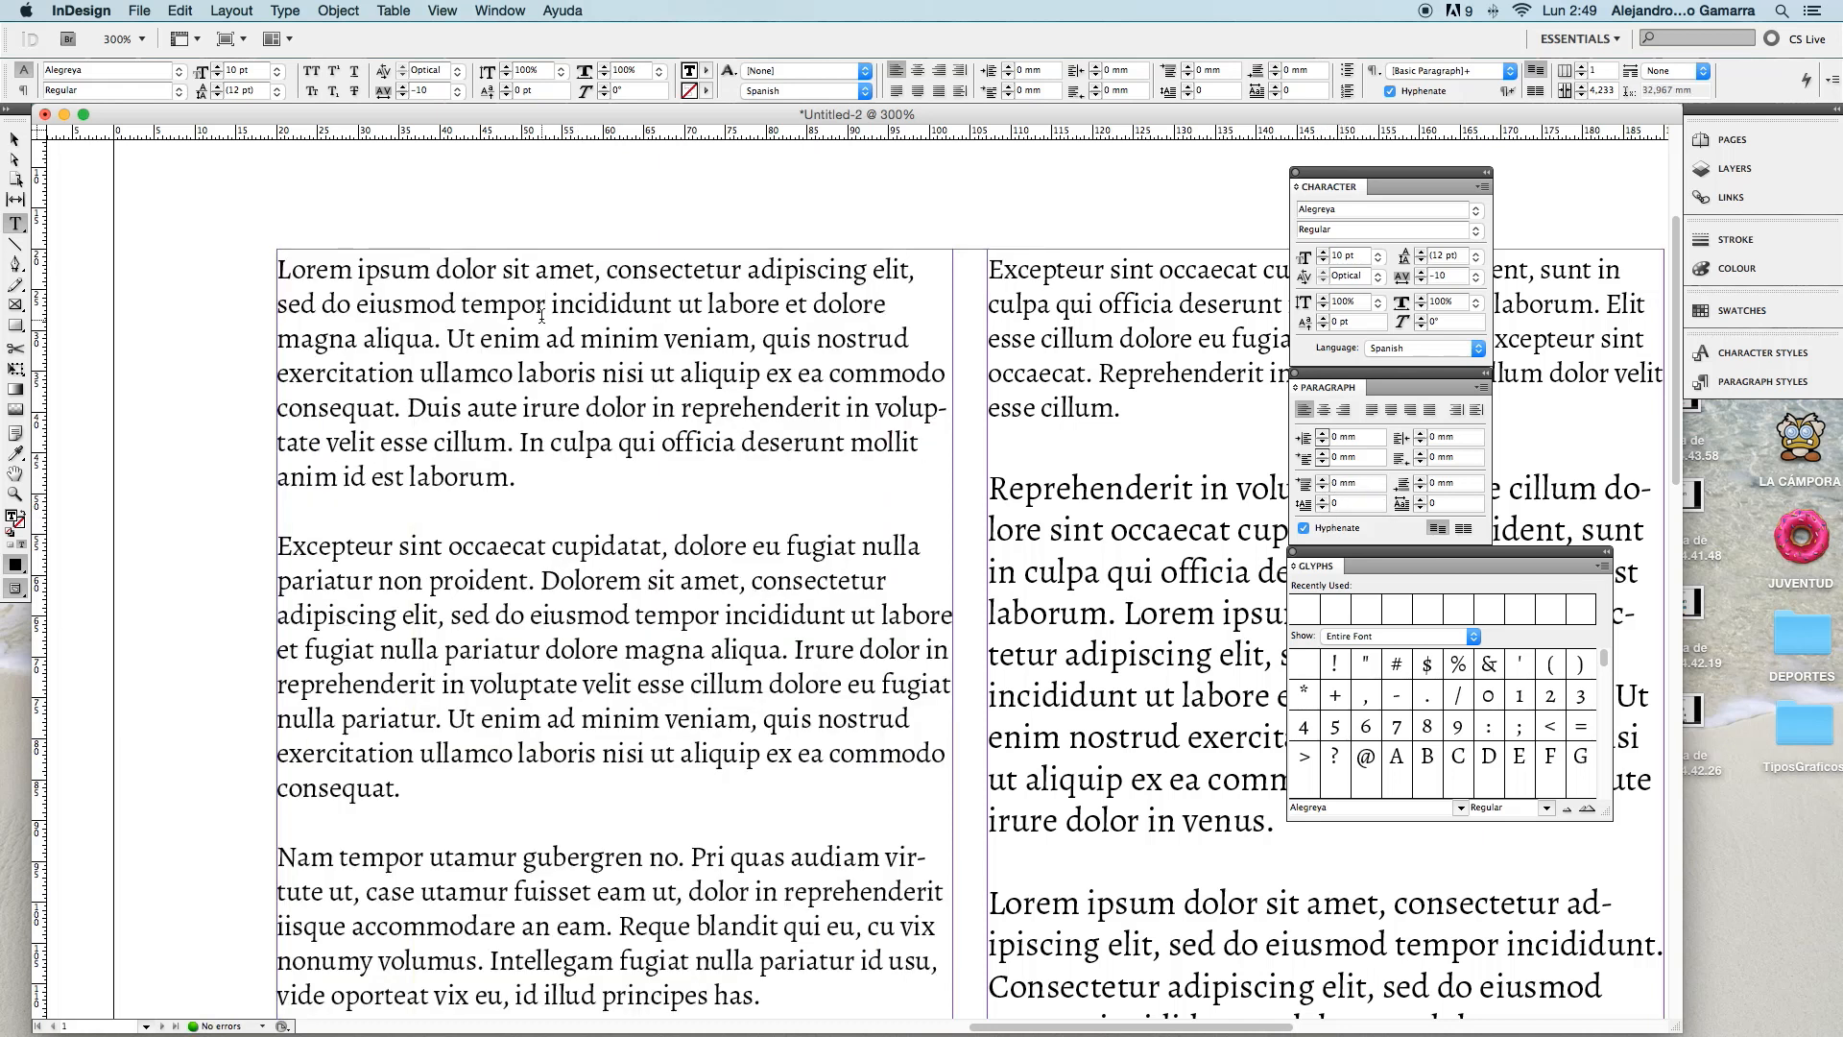
drag(295, 270, 266, 271)
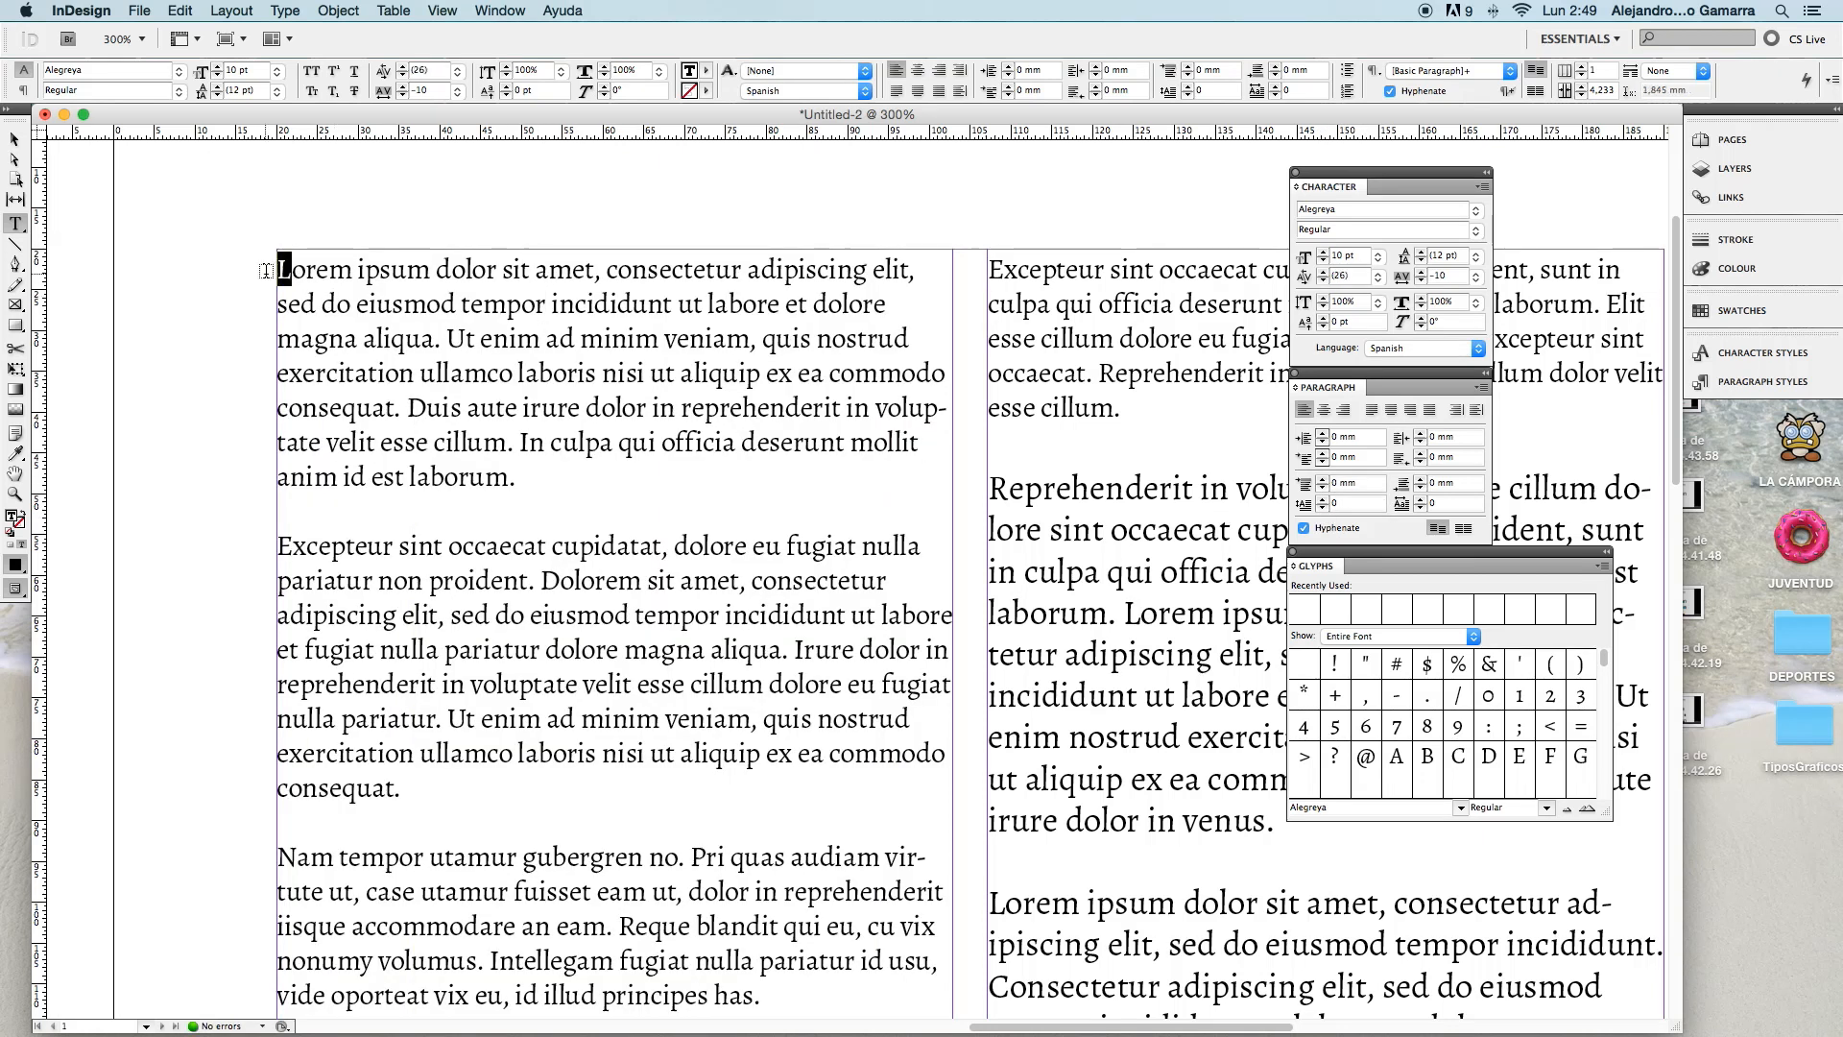
click(1323, 499)
click(1323, 499)
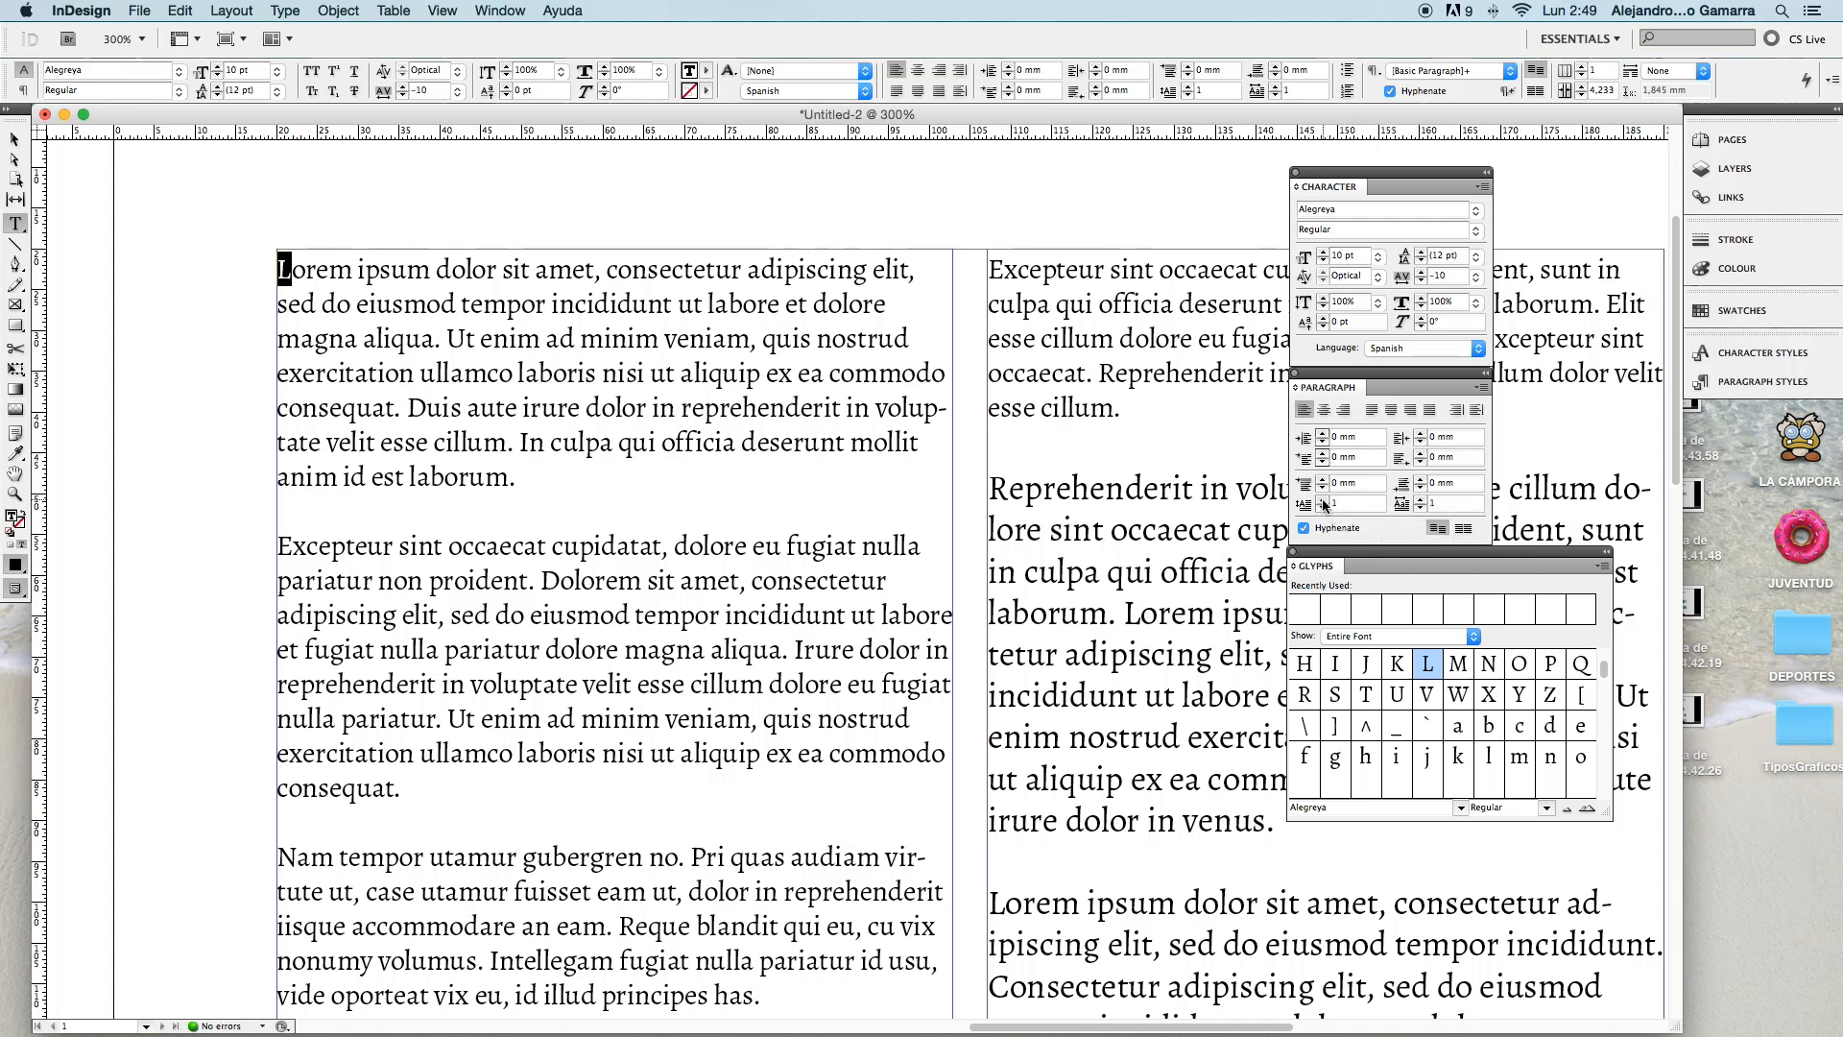
click(1323, 500)
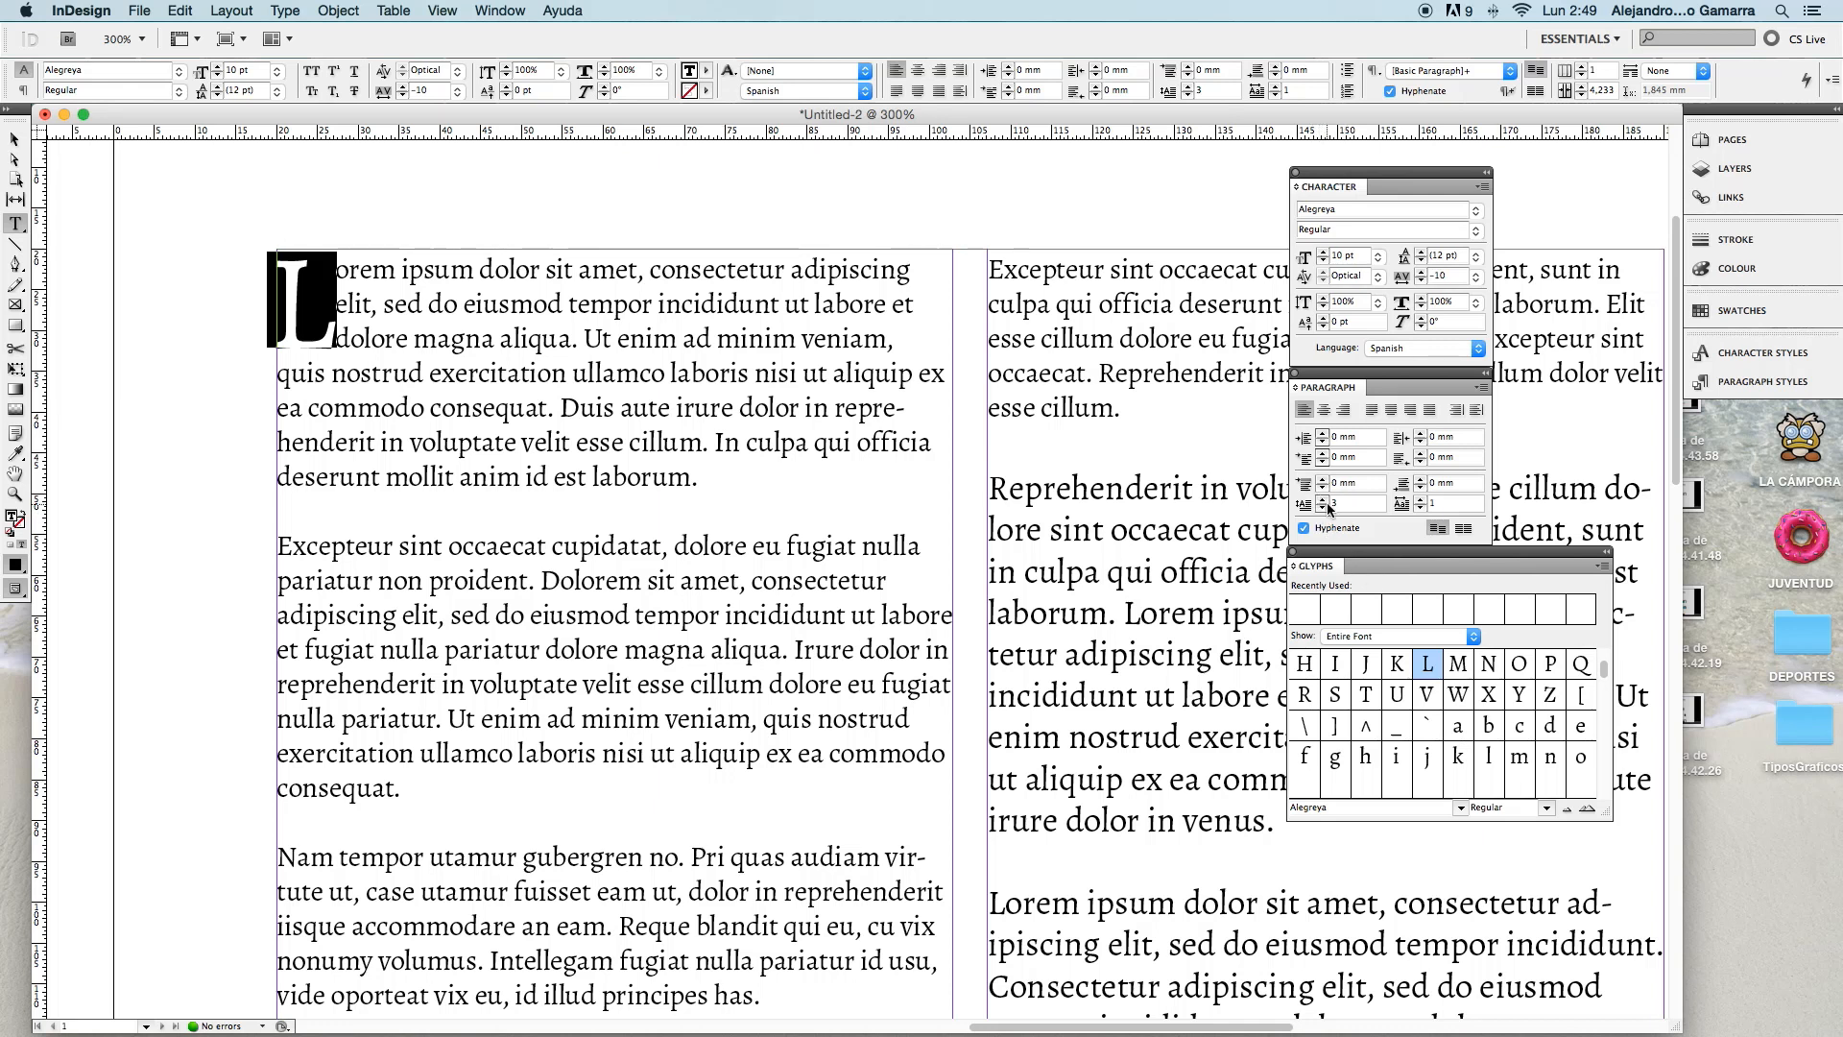
- Try extending the drop cap to five characters, and return both drop cap settings to 0
click(1422, 500)
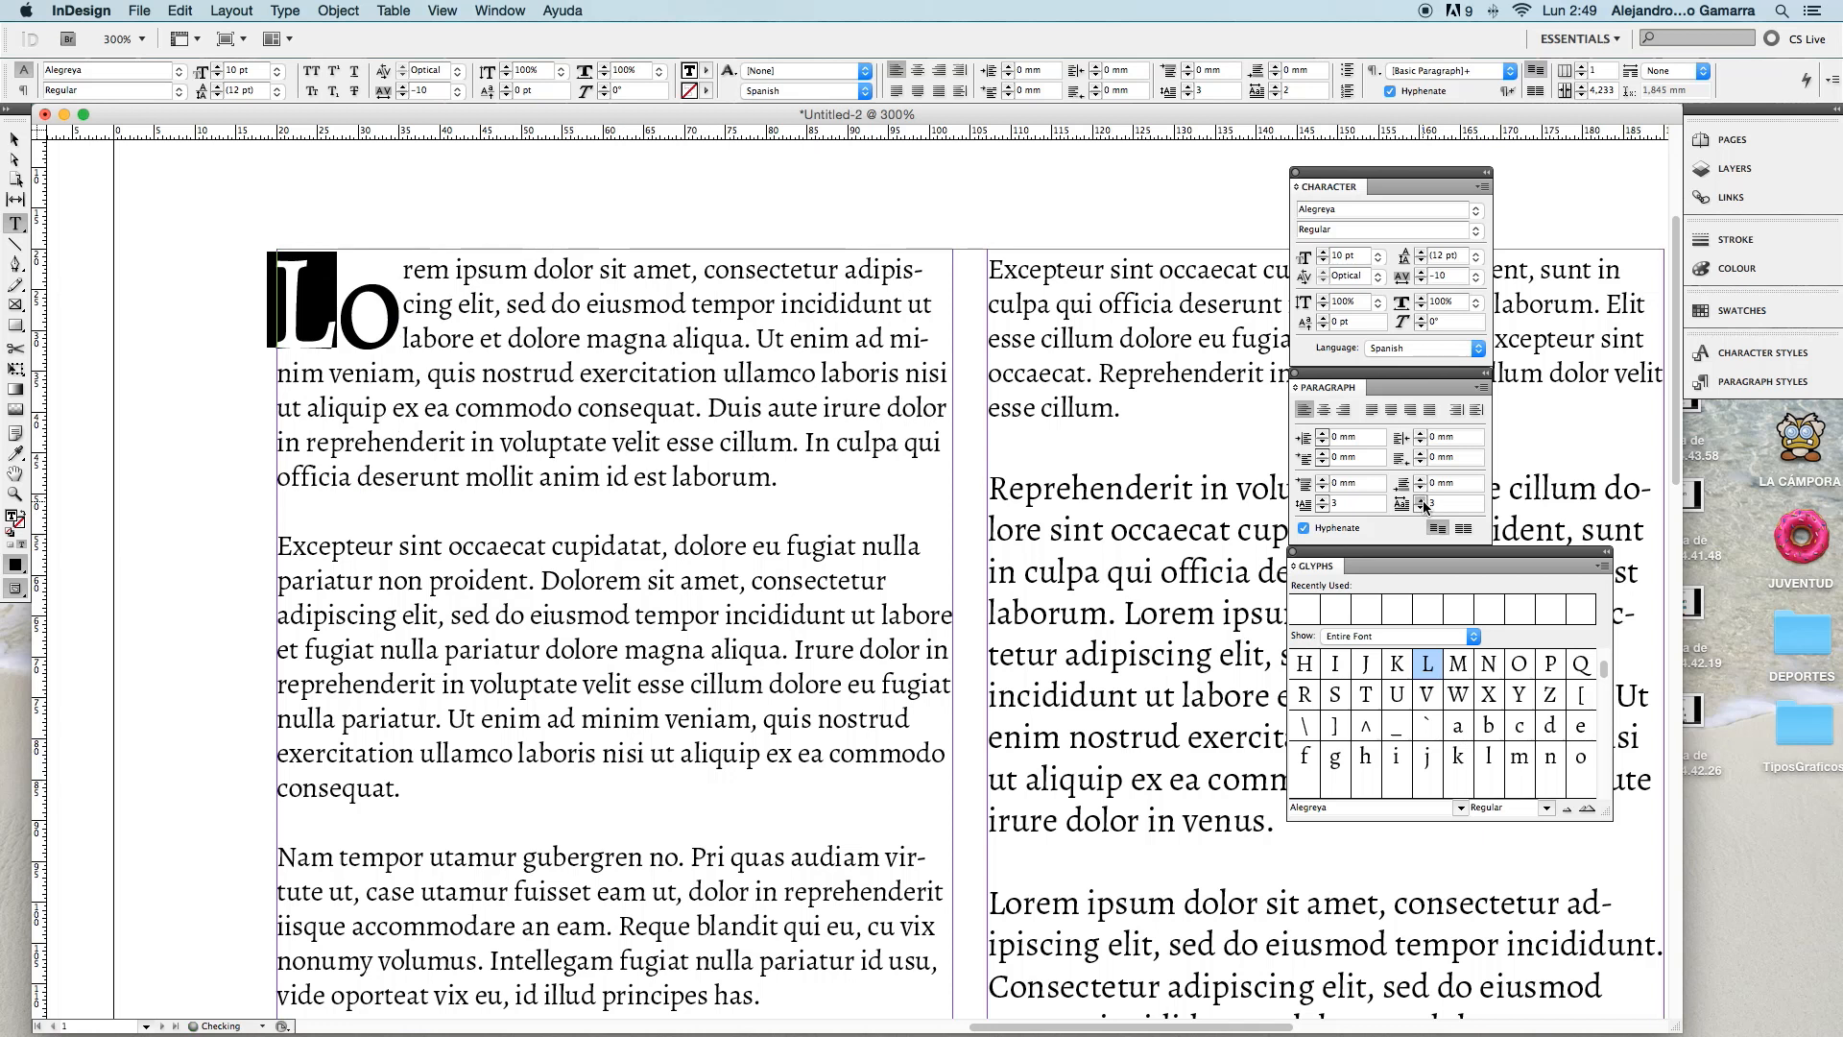
click(1421, 500)
click(1421, 500)
click(1422, 500)
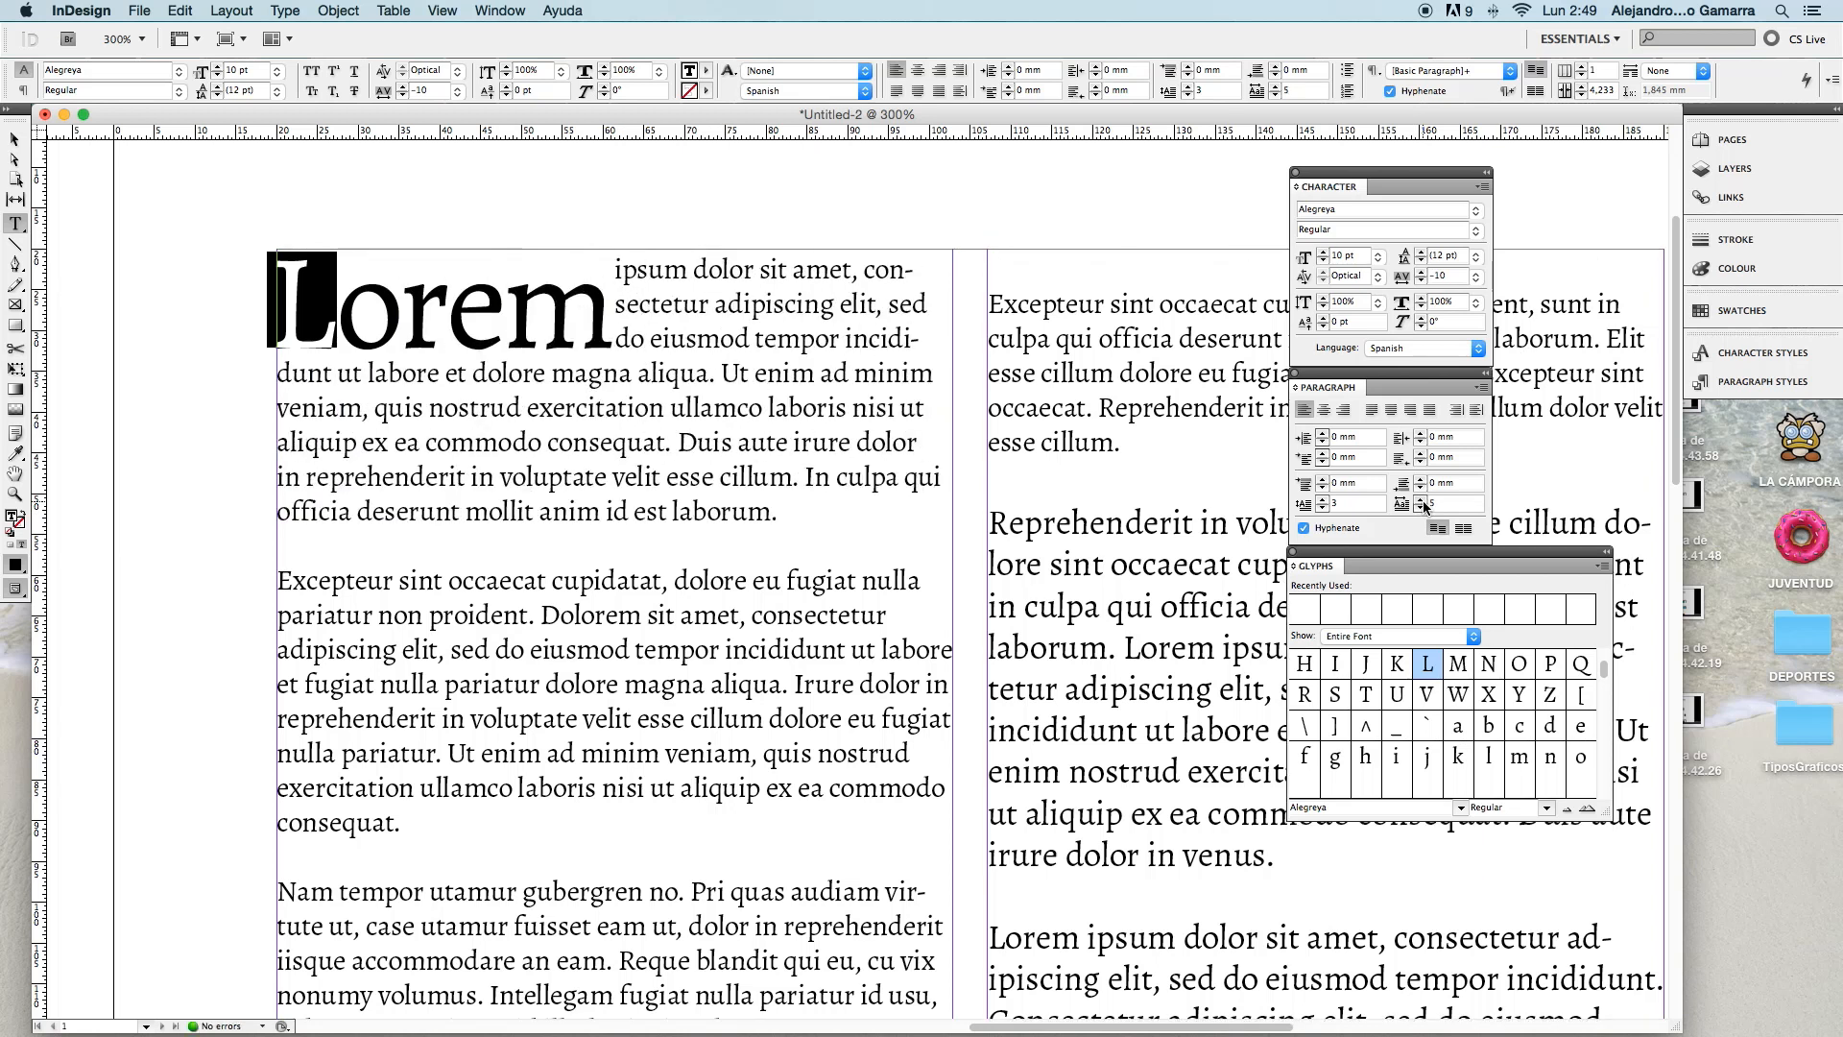
click(1419, 507)
click(1419, 507)
click(1419, 507)
click(1419, 507)
click(1418, 507)
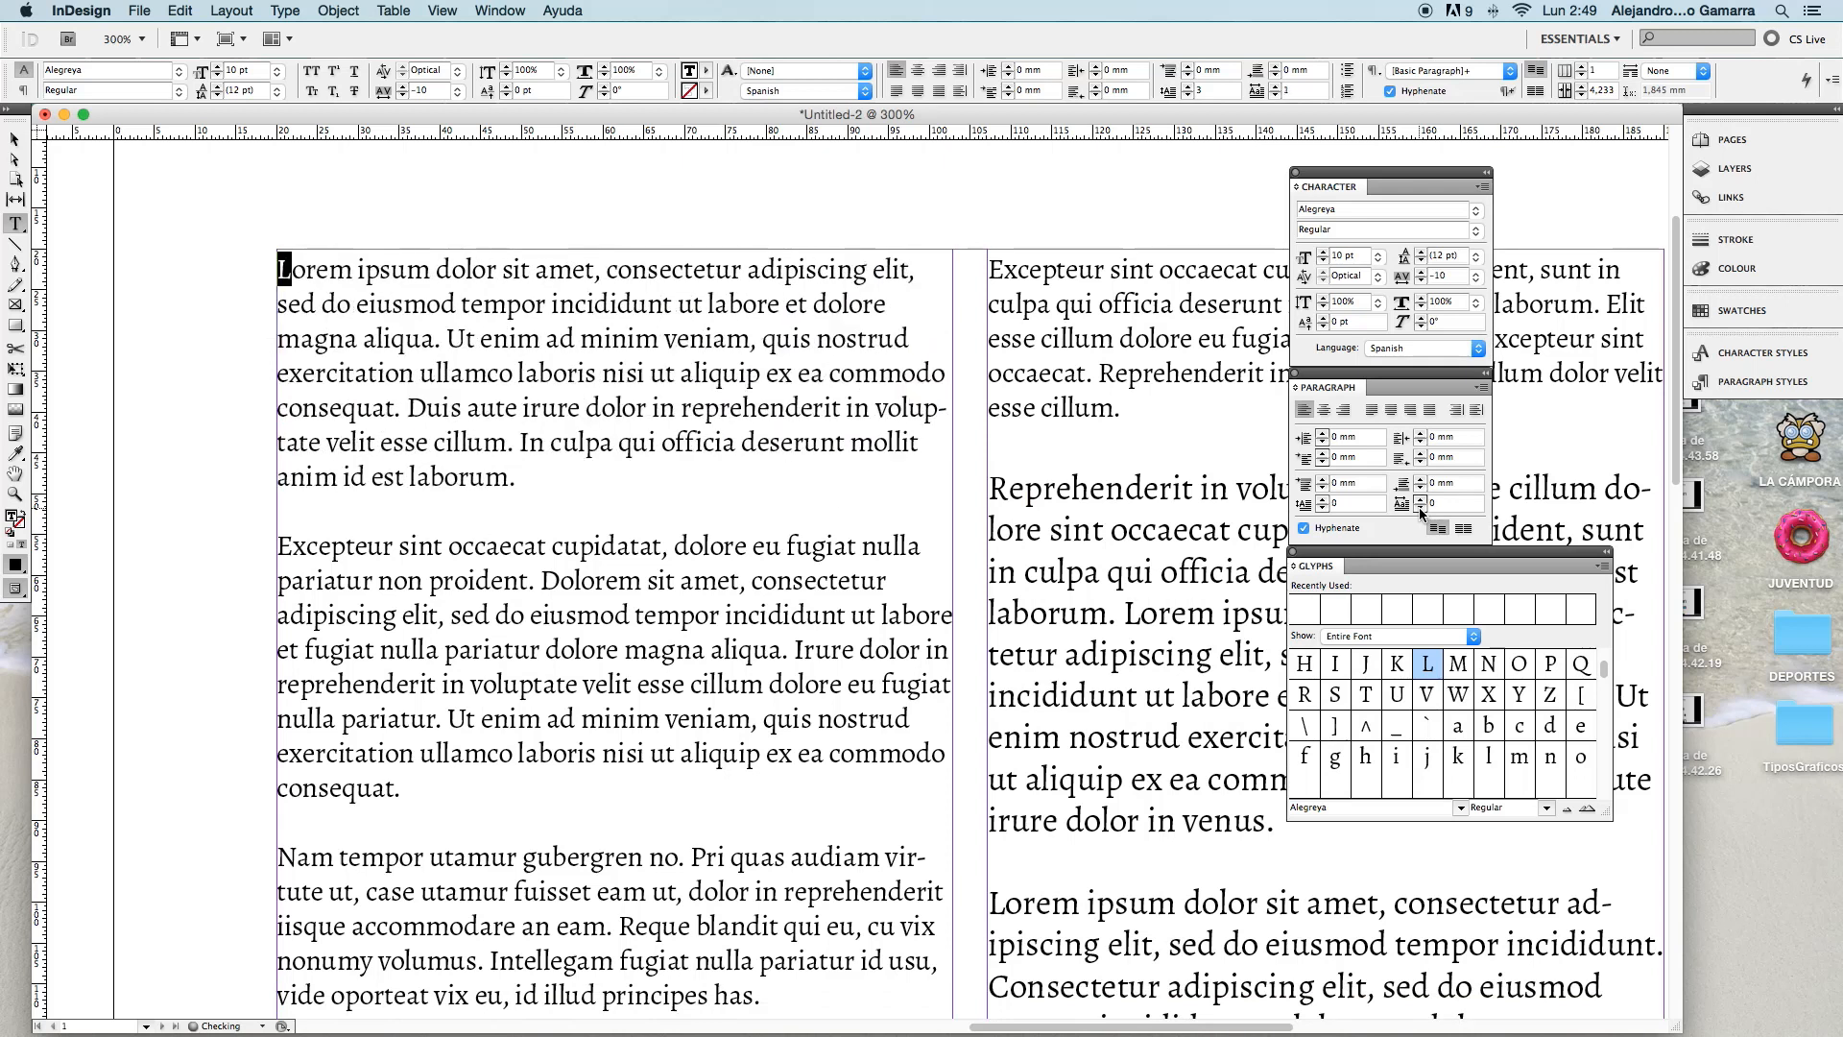
- Try the first paragraph without hyphenation, and turn its hyphenation back on
click(1305, 528)
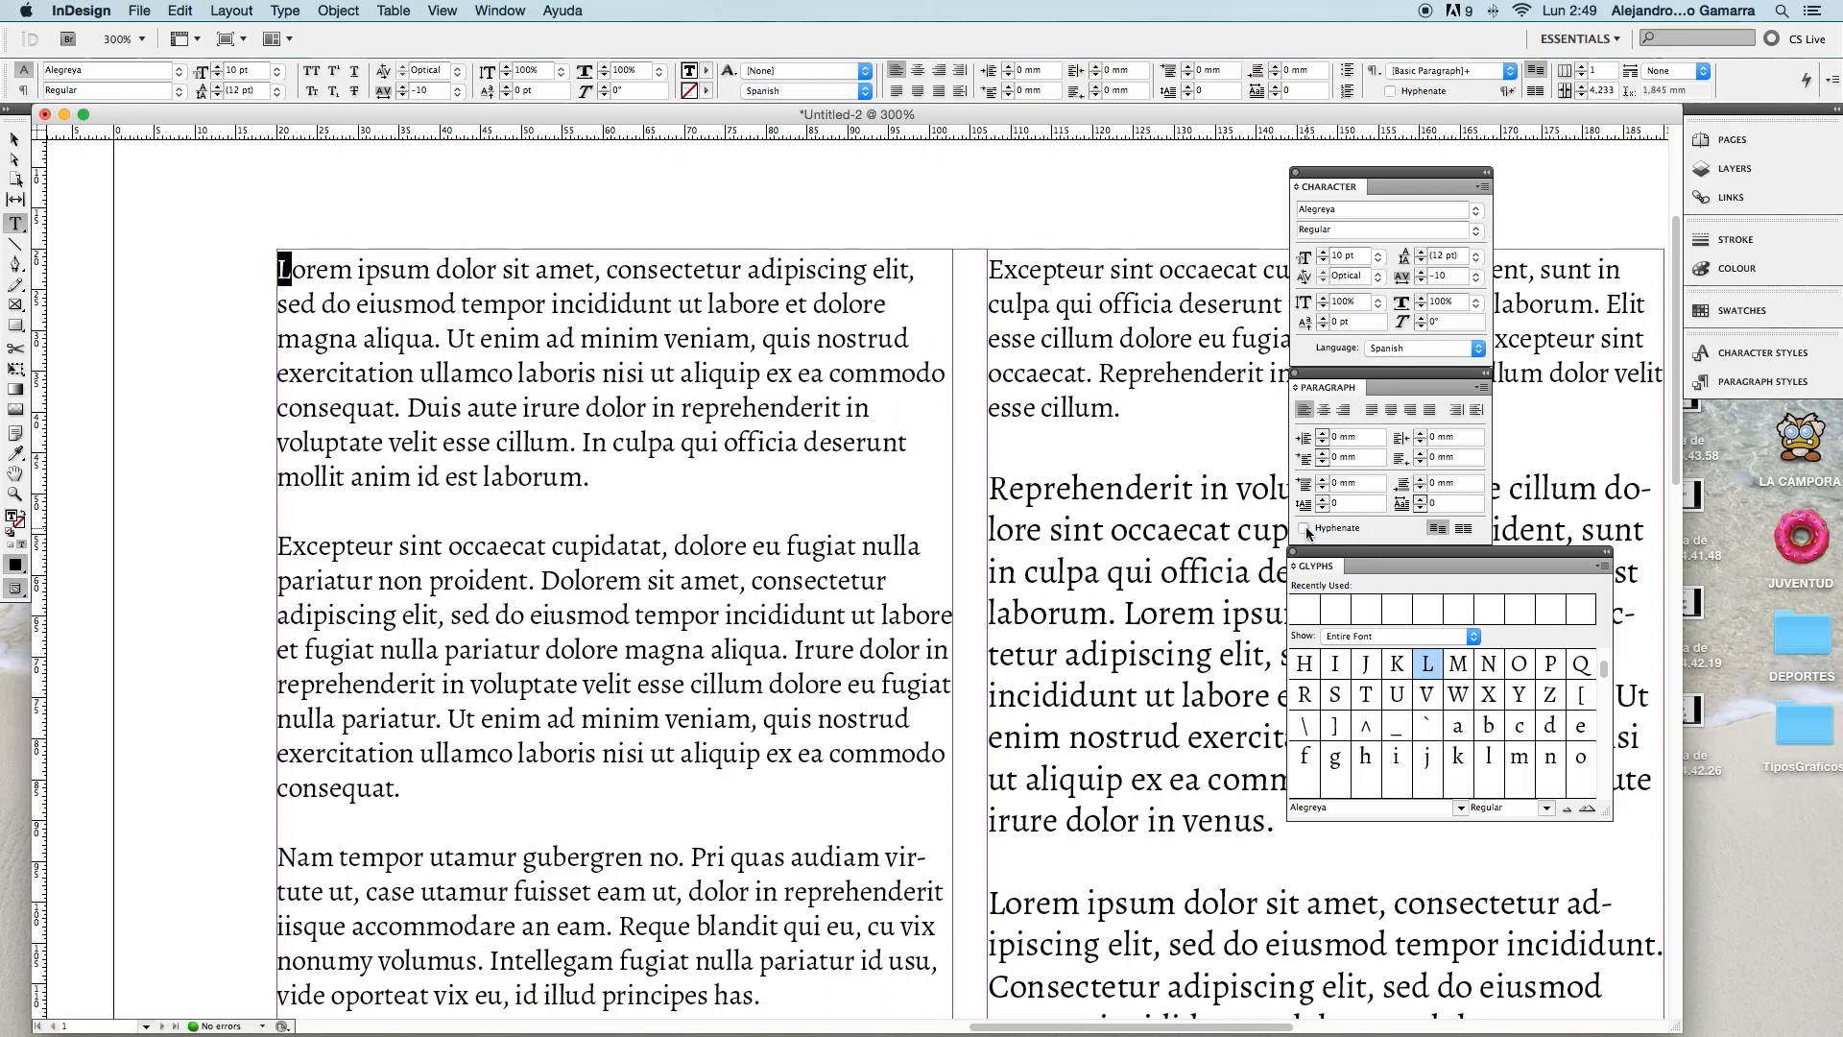
click(1305, 527)
click(1304, 528)
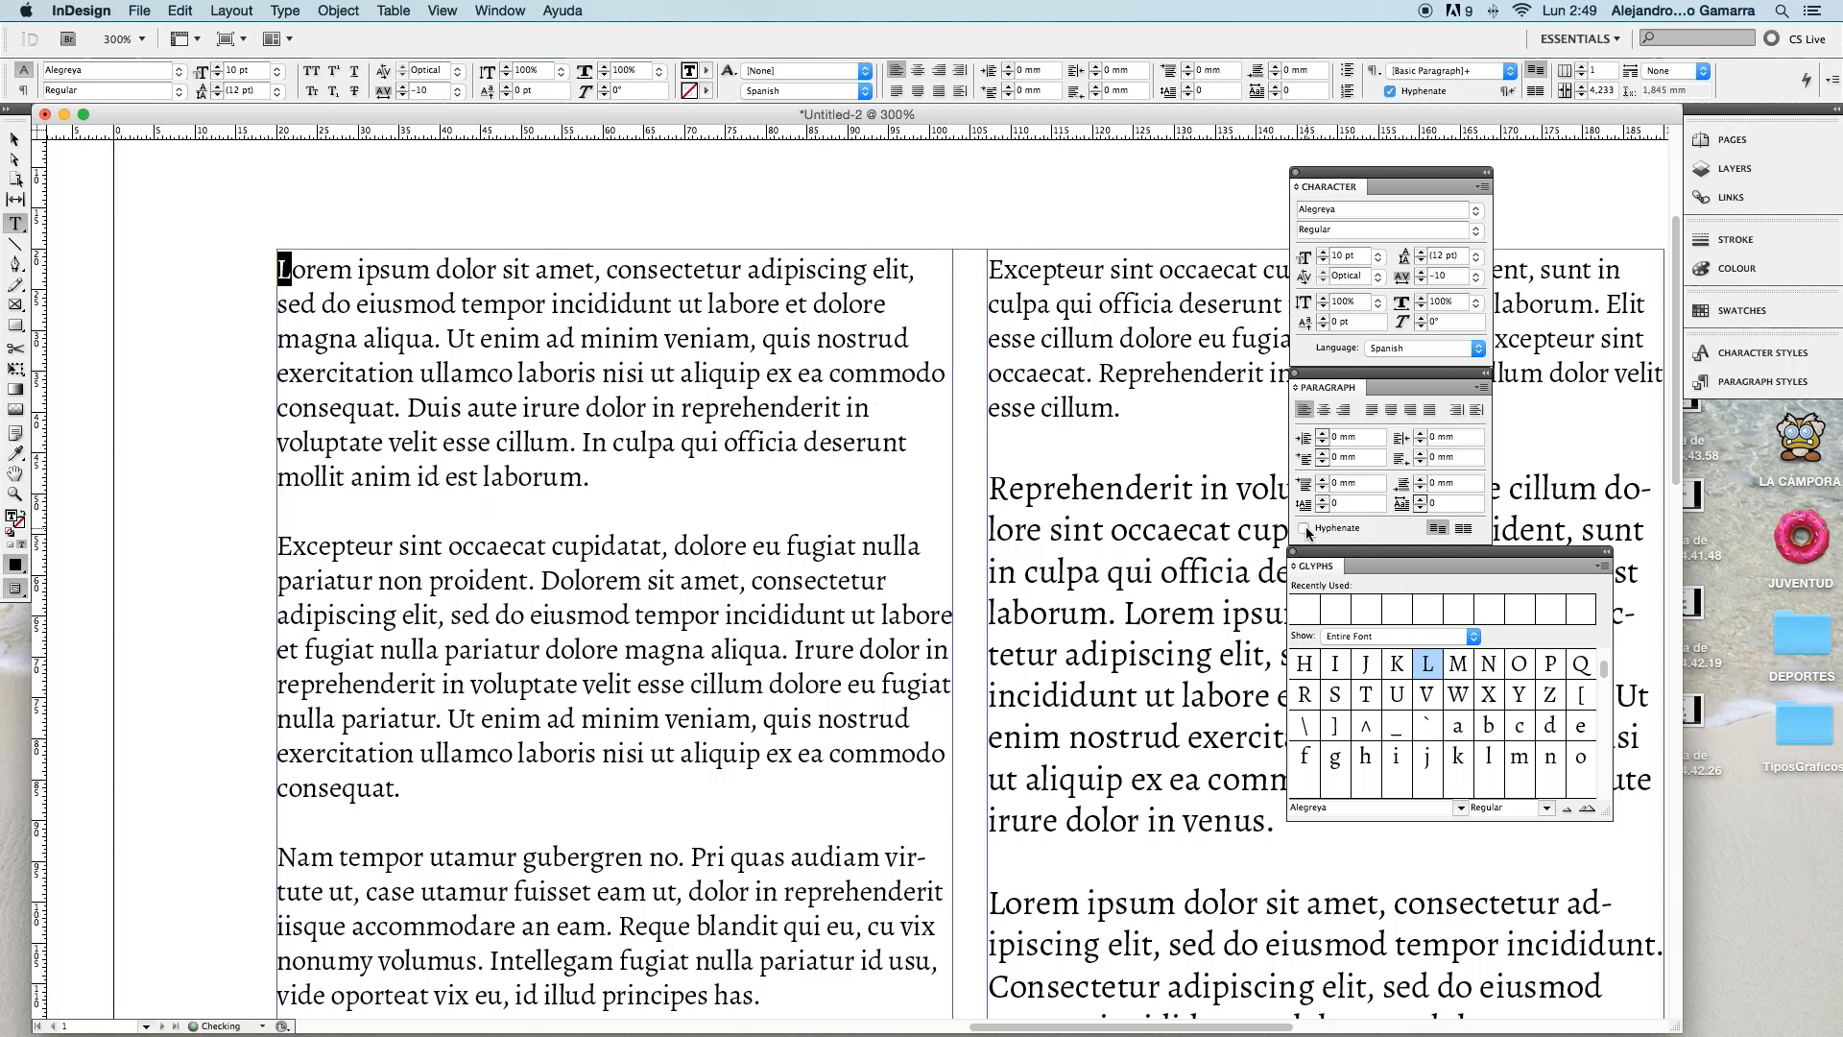
click(1305, 528)
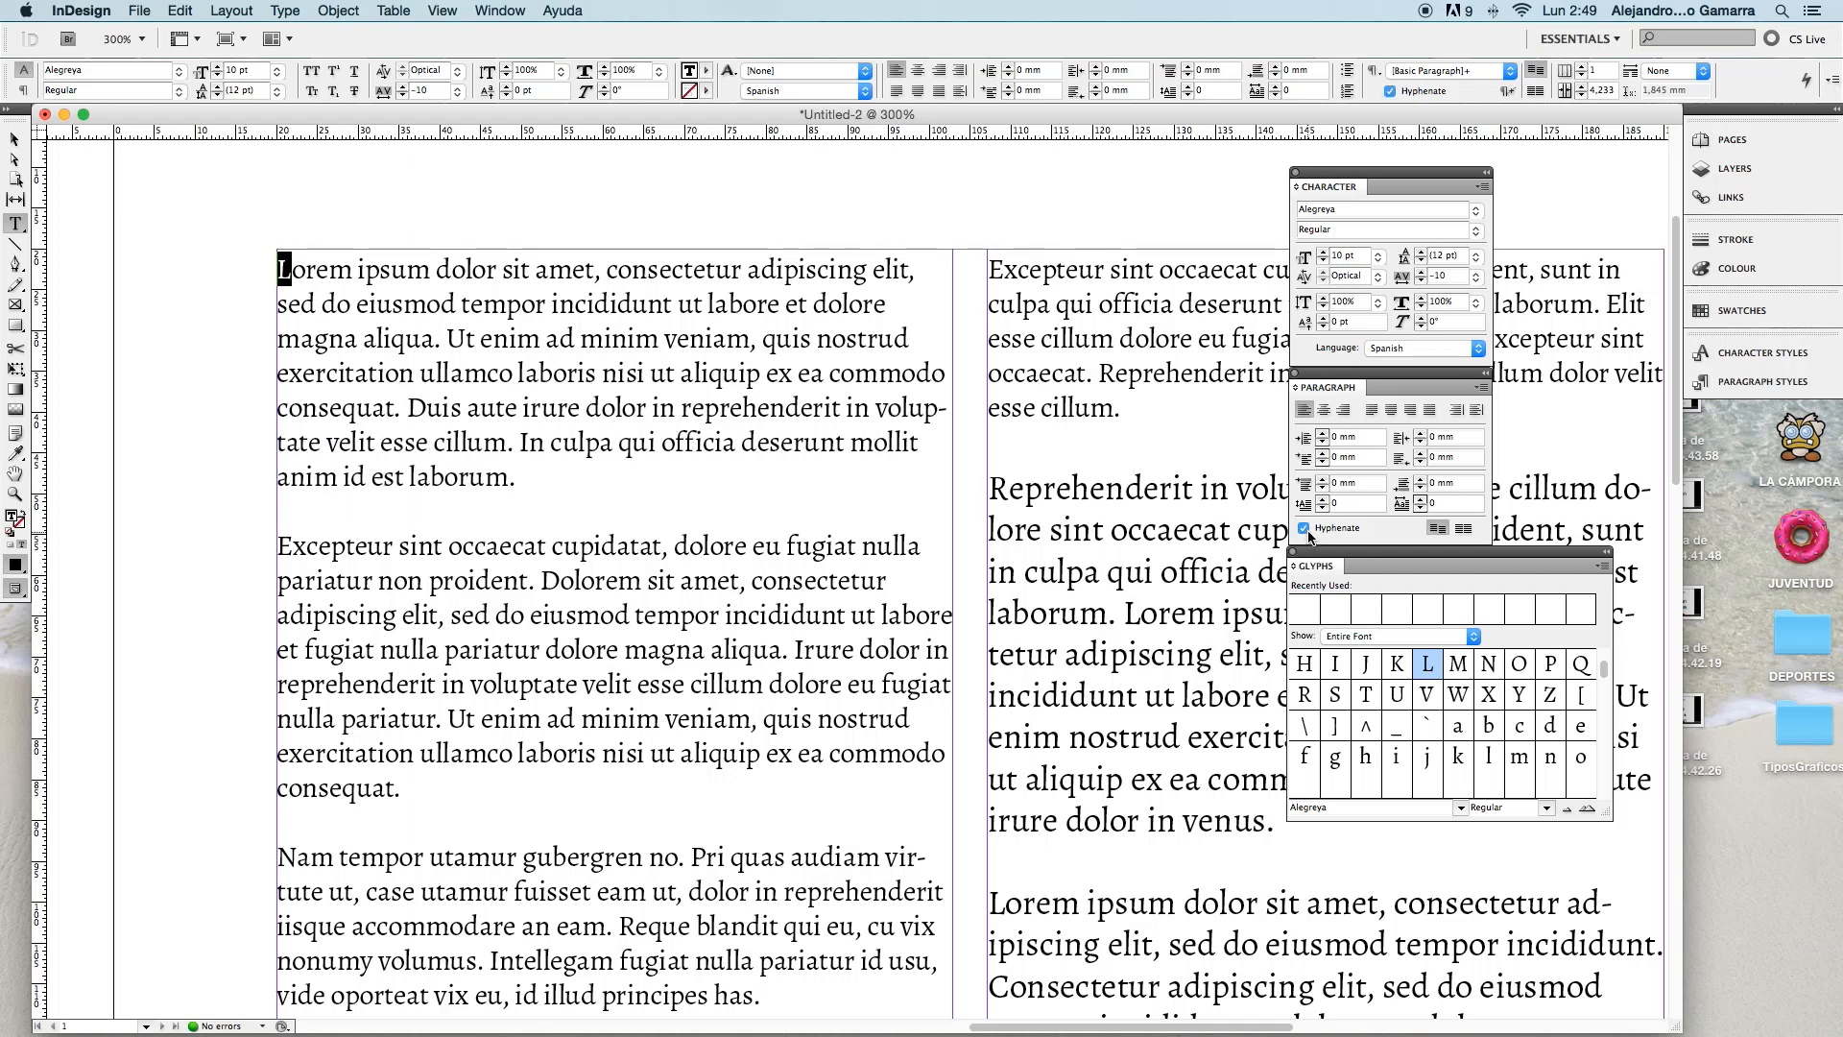
- Select the first column's text from its beginning and justify it with the last line aligned left
click(328, 272)
click(502, 306)
drag(279, 270, 810, 989)
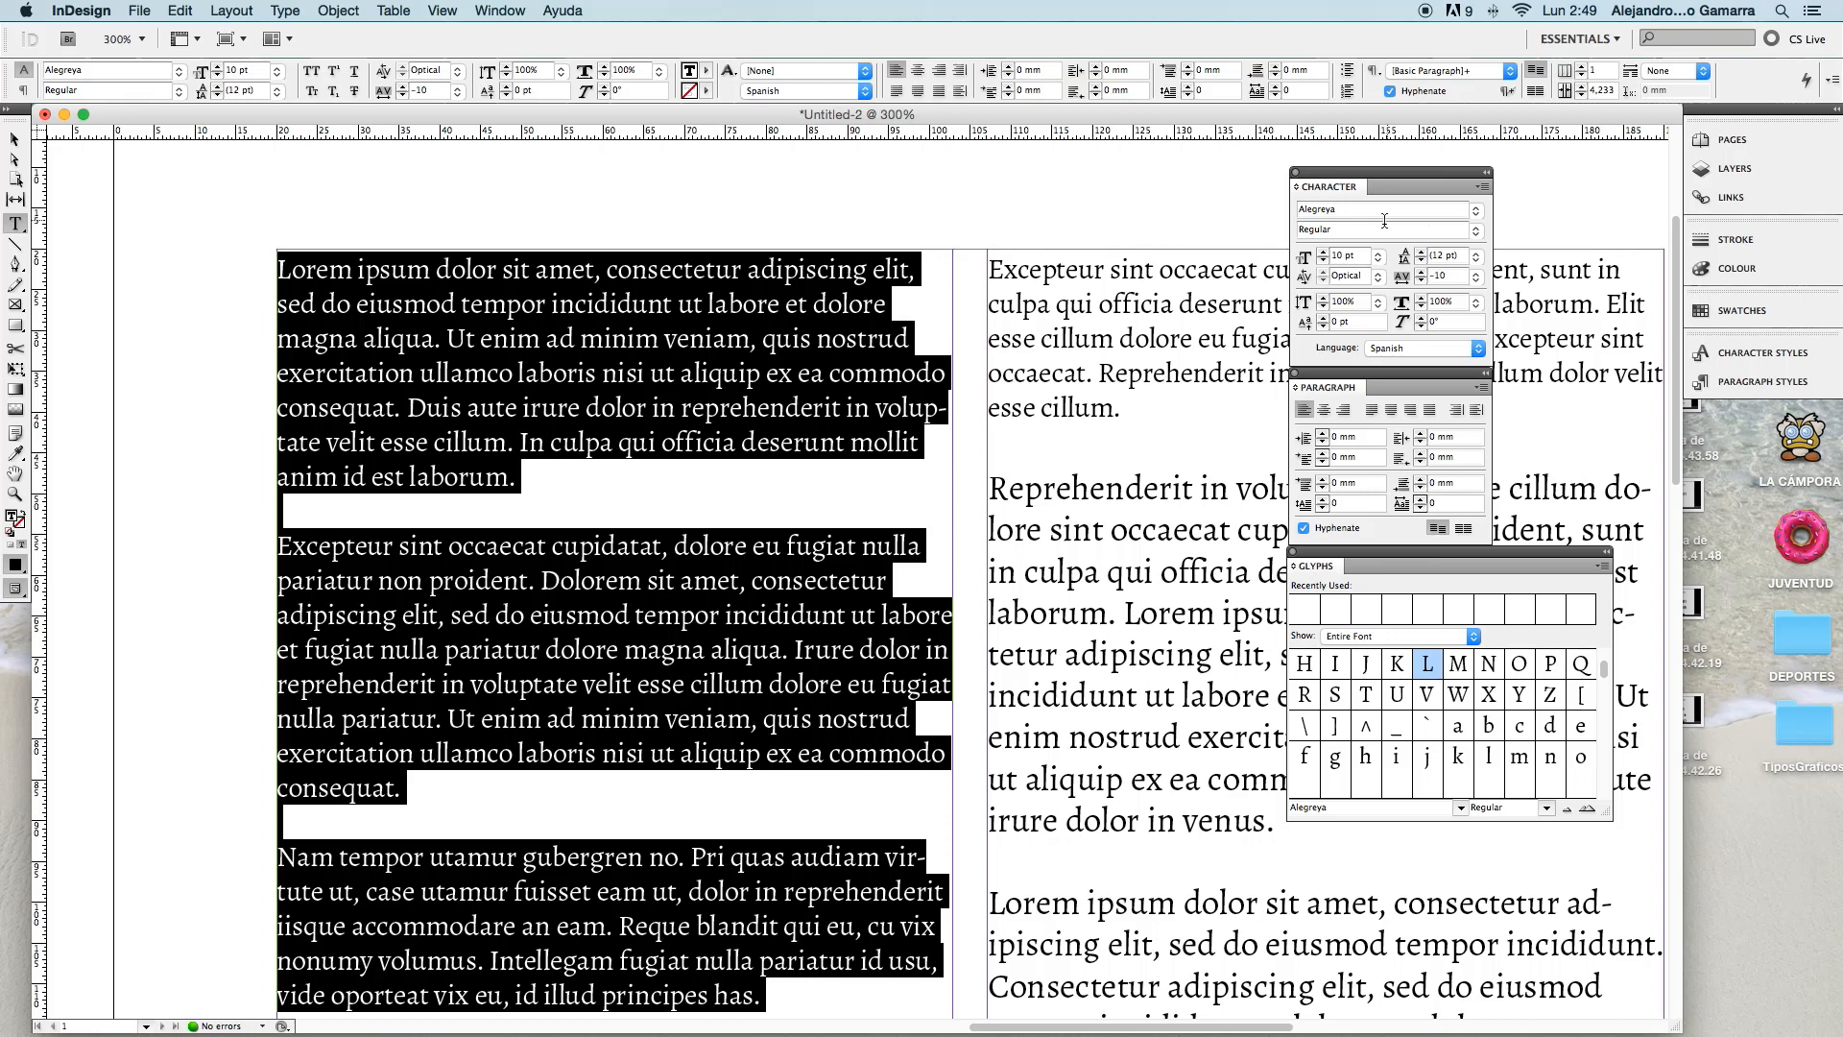
click(1371, 410)
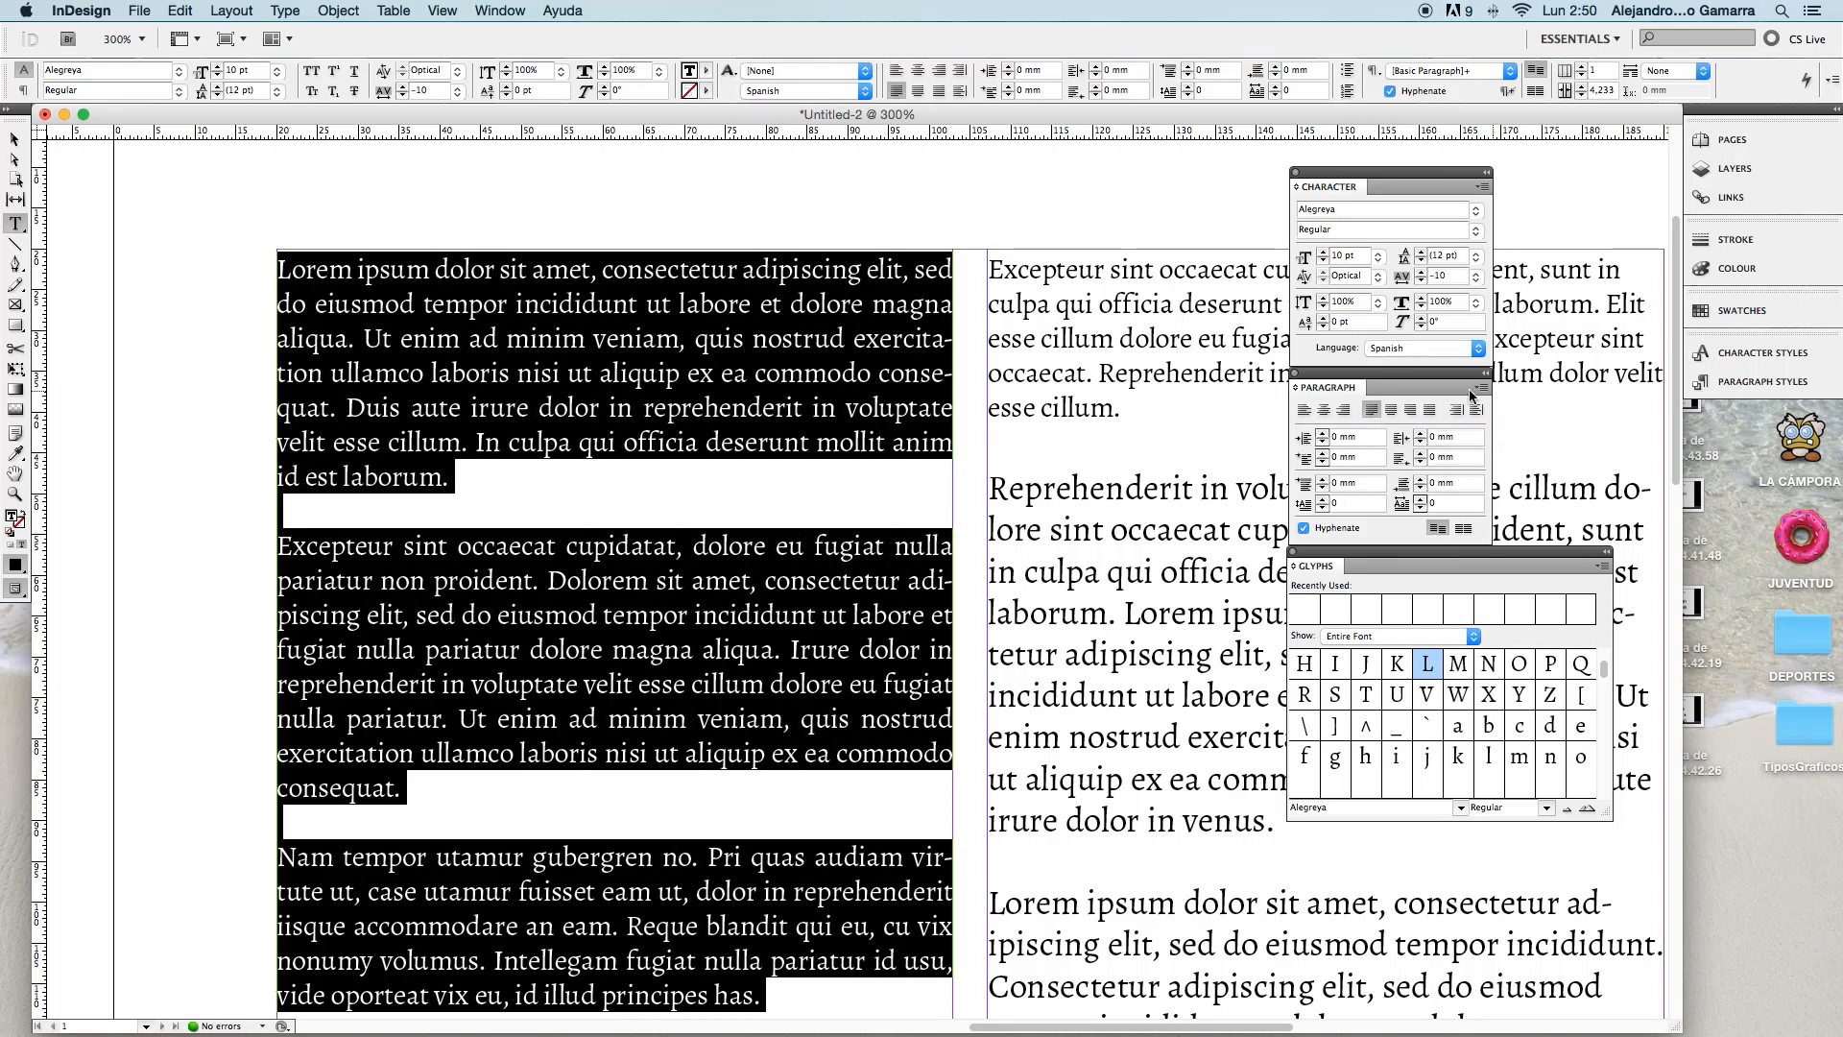
- Try auto leading values such as 130% in the Justification settings of the selected text, and cancel the changes
click(1477, 389)
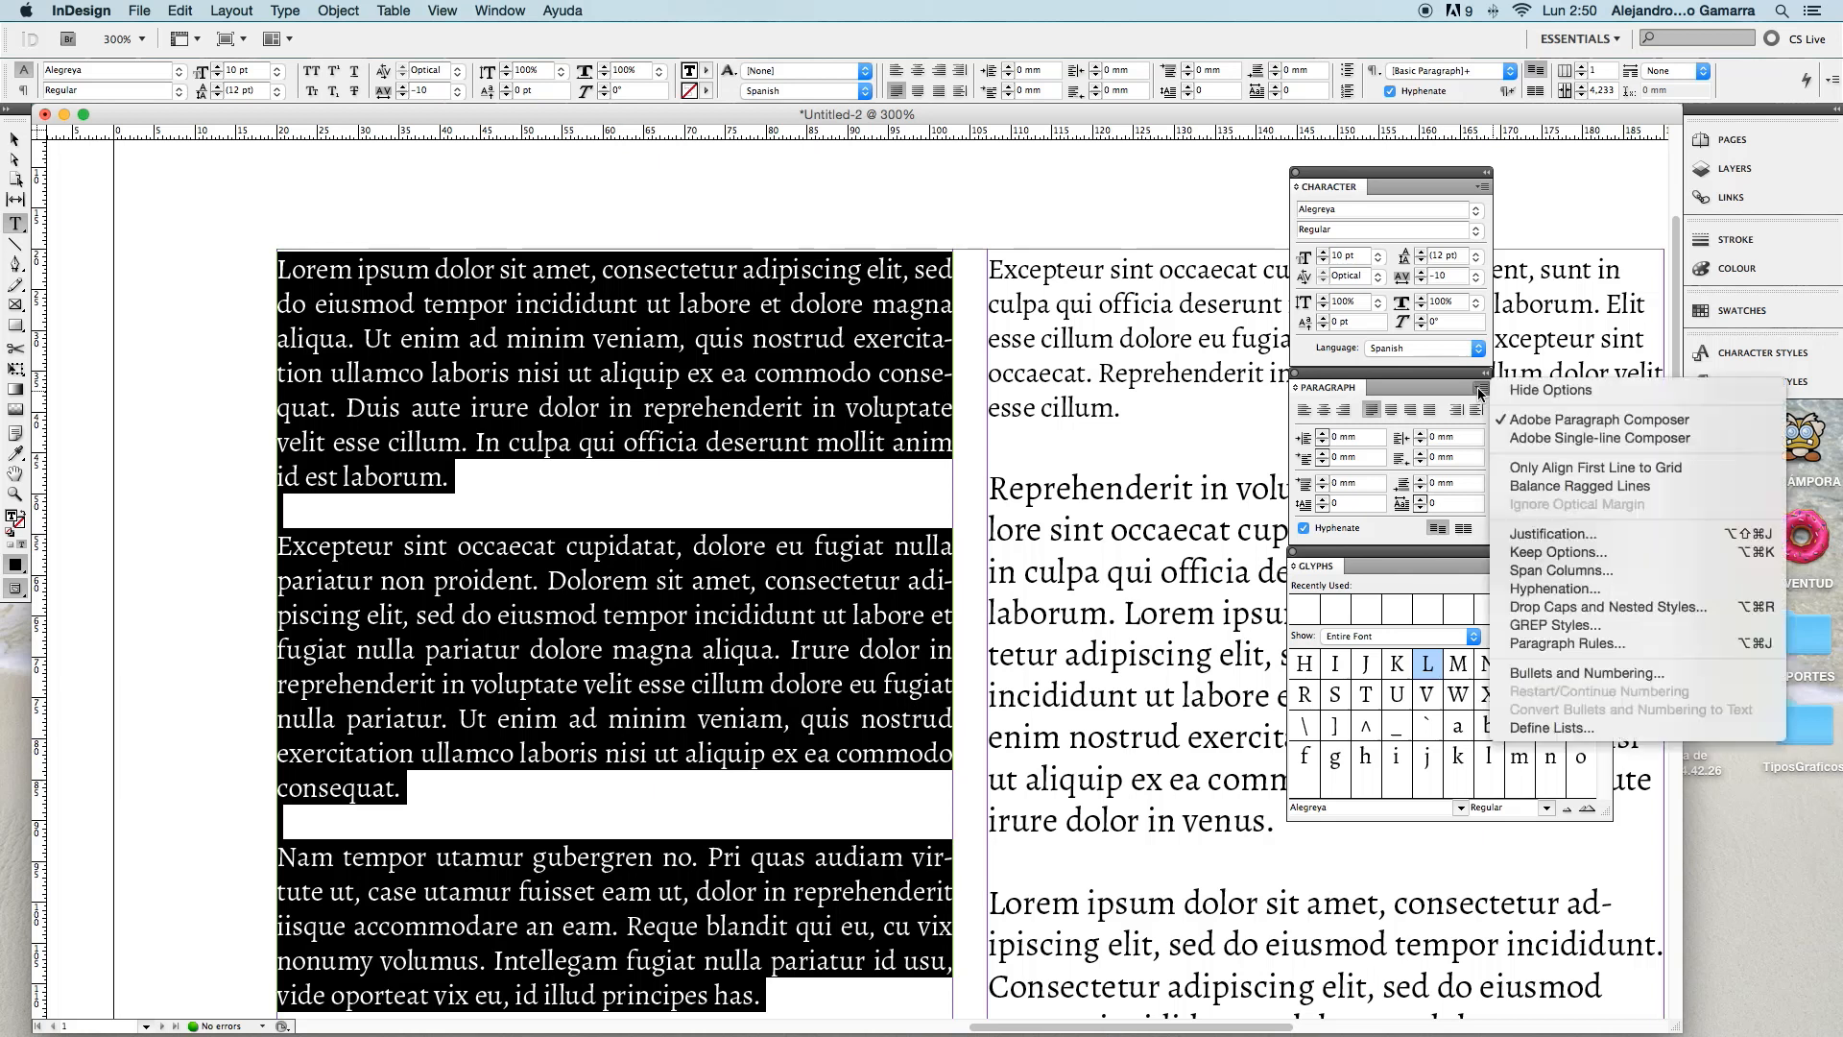
click(1534, 534)
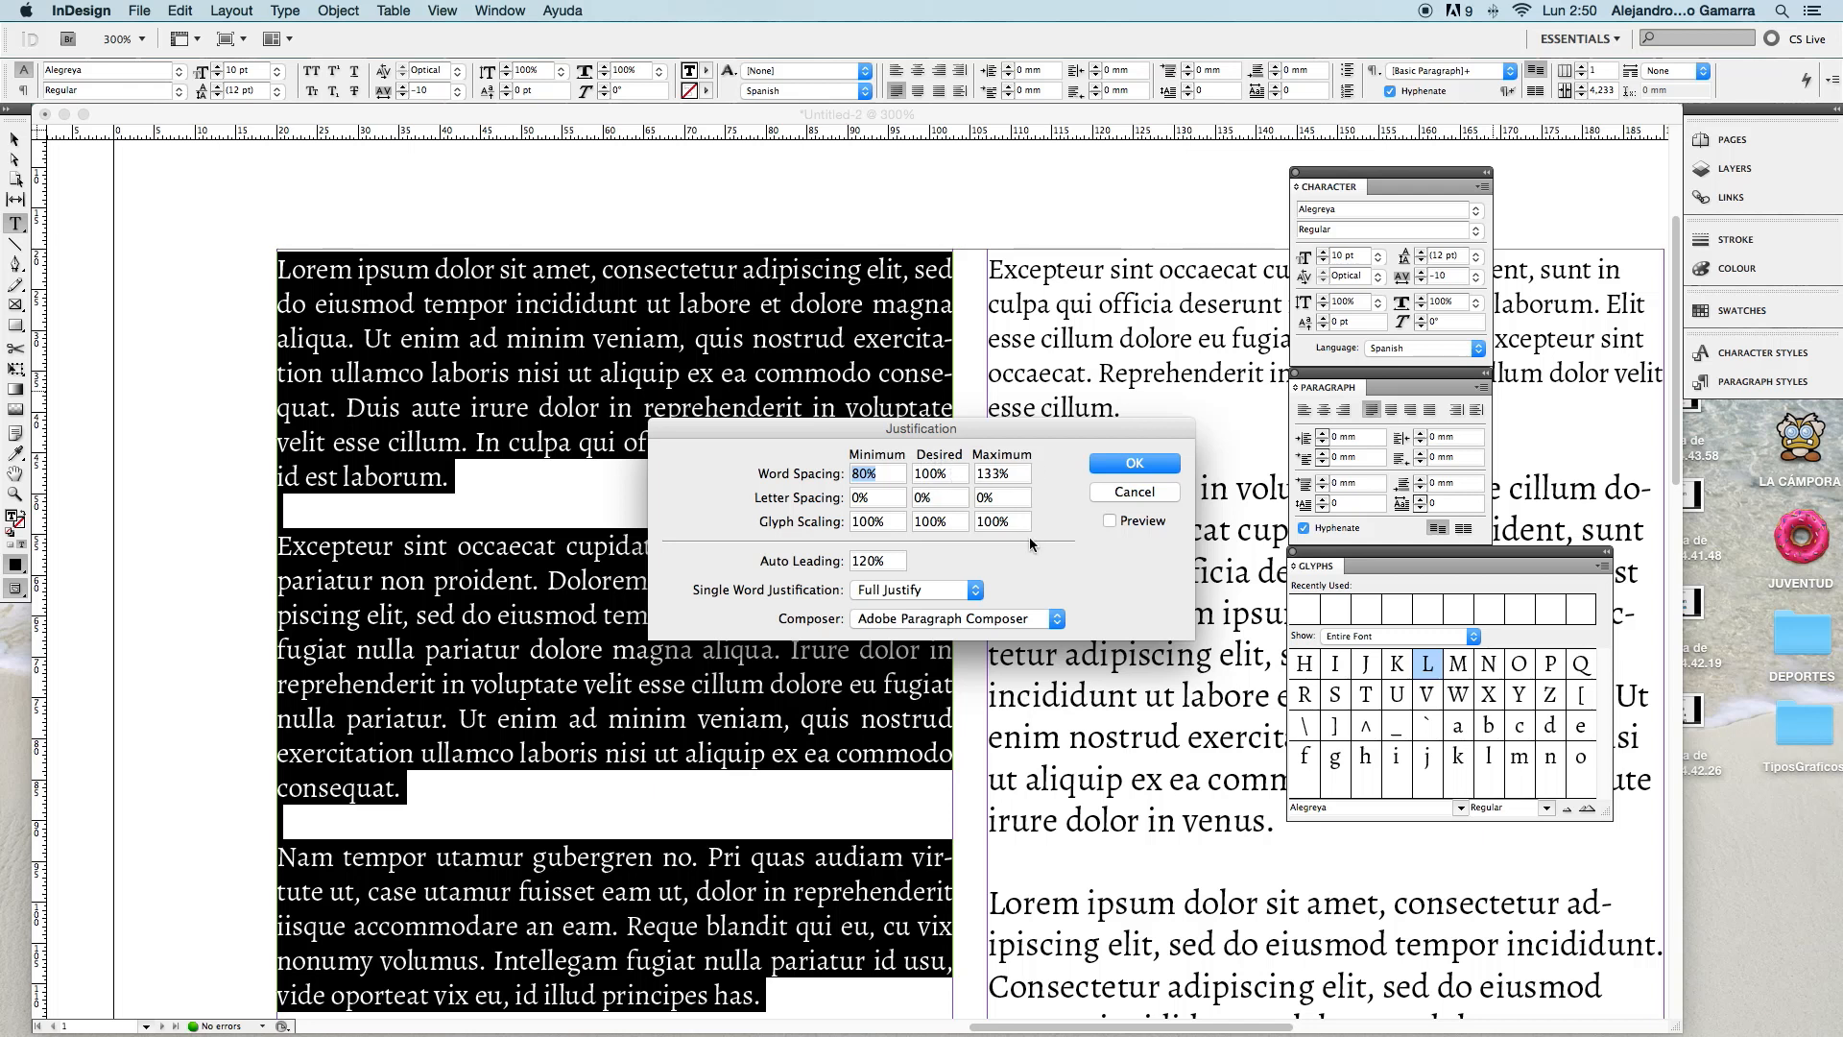
click(866, 561)
double_click(866, 565)
text(13040)
key(BackSpace)
key(BackSpace)
text(0)
key(BackSpace)
key(BackSpace)
text(50)
key(BackSpace)
key(BackSpace)
text(20)
click(1111, 522)
click(1111, 522)
click(1129, 495)
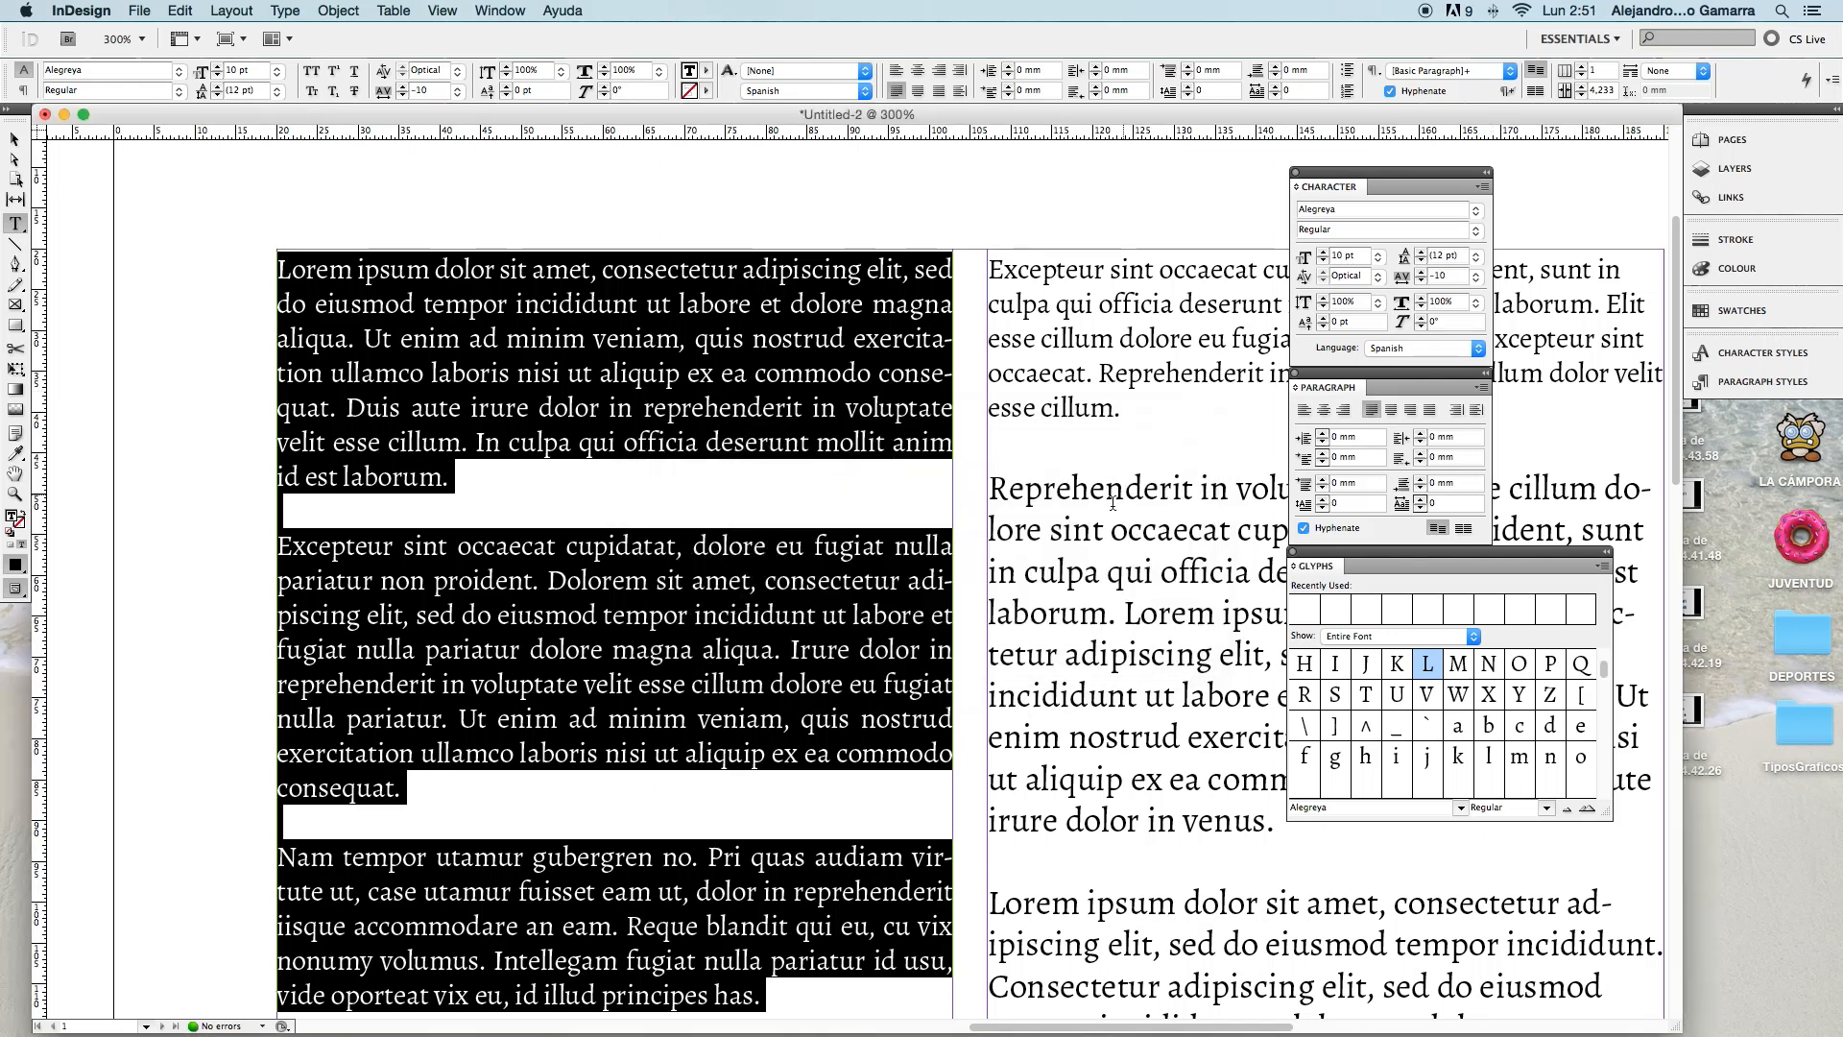
click(679, 472)
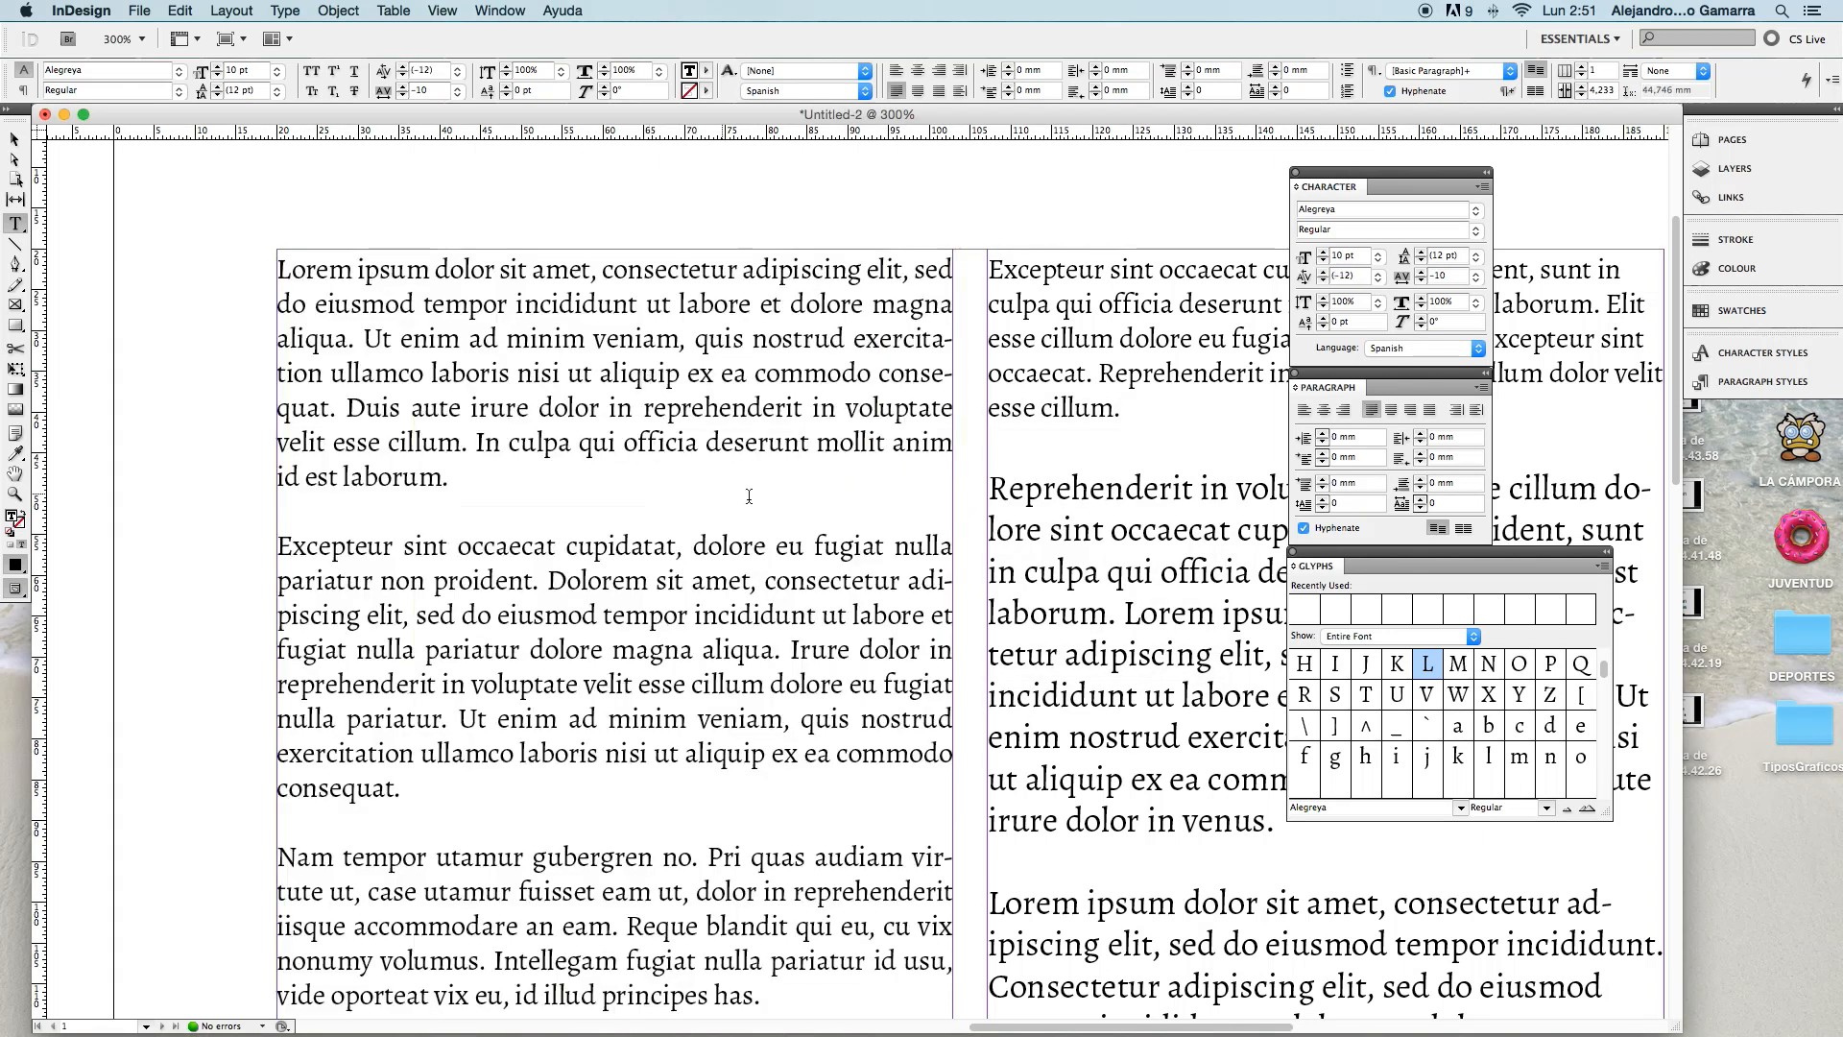
scroll(672, 480, down, 2)
scroll(672, 484, up, 2)
drag(279, 267, 242, 282)
scroll(1344, 681, up, 4)
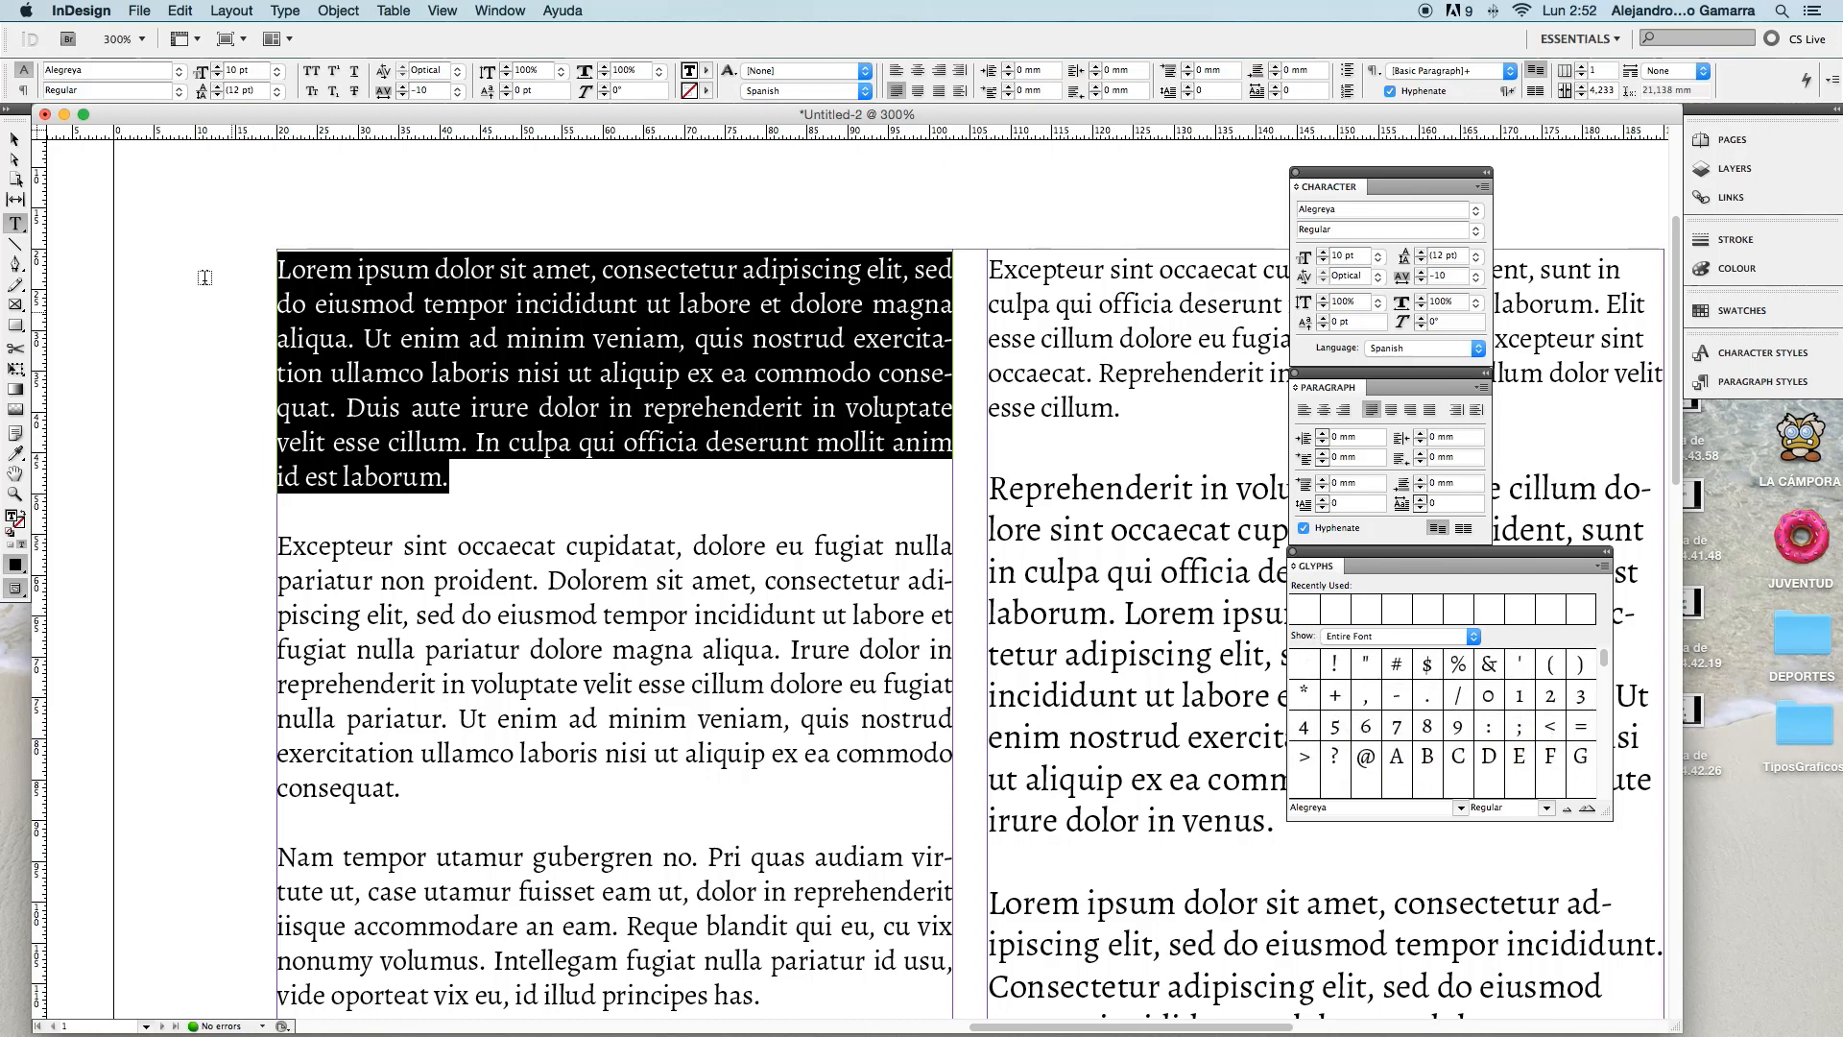
click(15, 139)
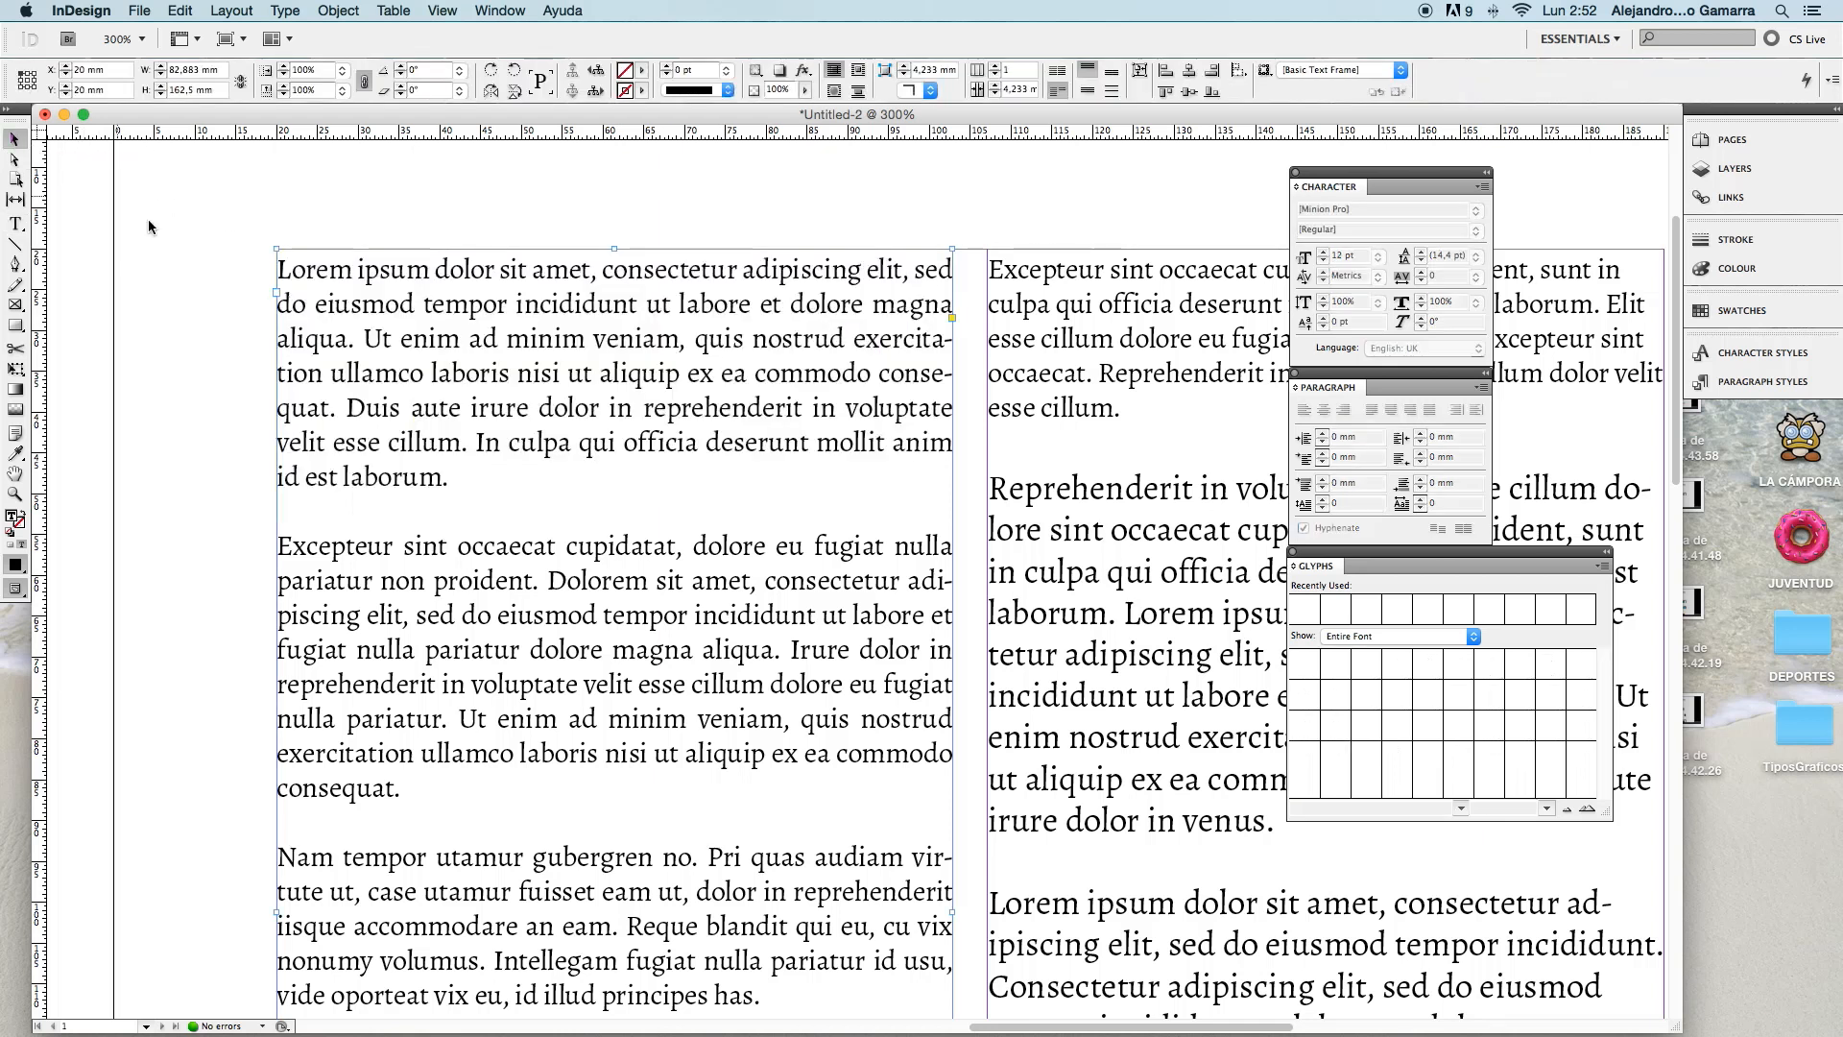
scroll(288, 331, down, 3)
scroll(428, 435, up, 2)
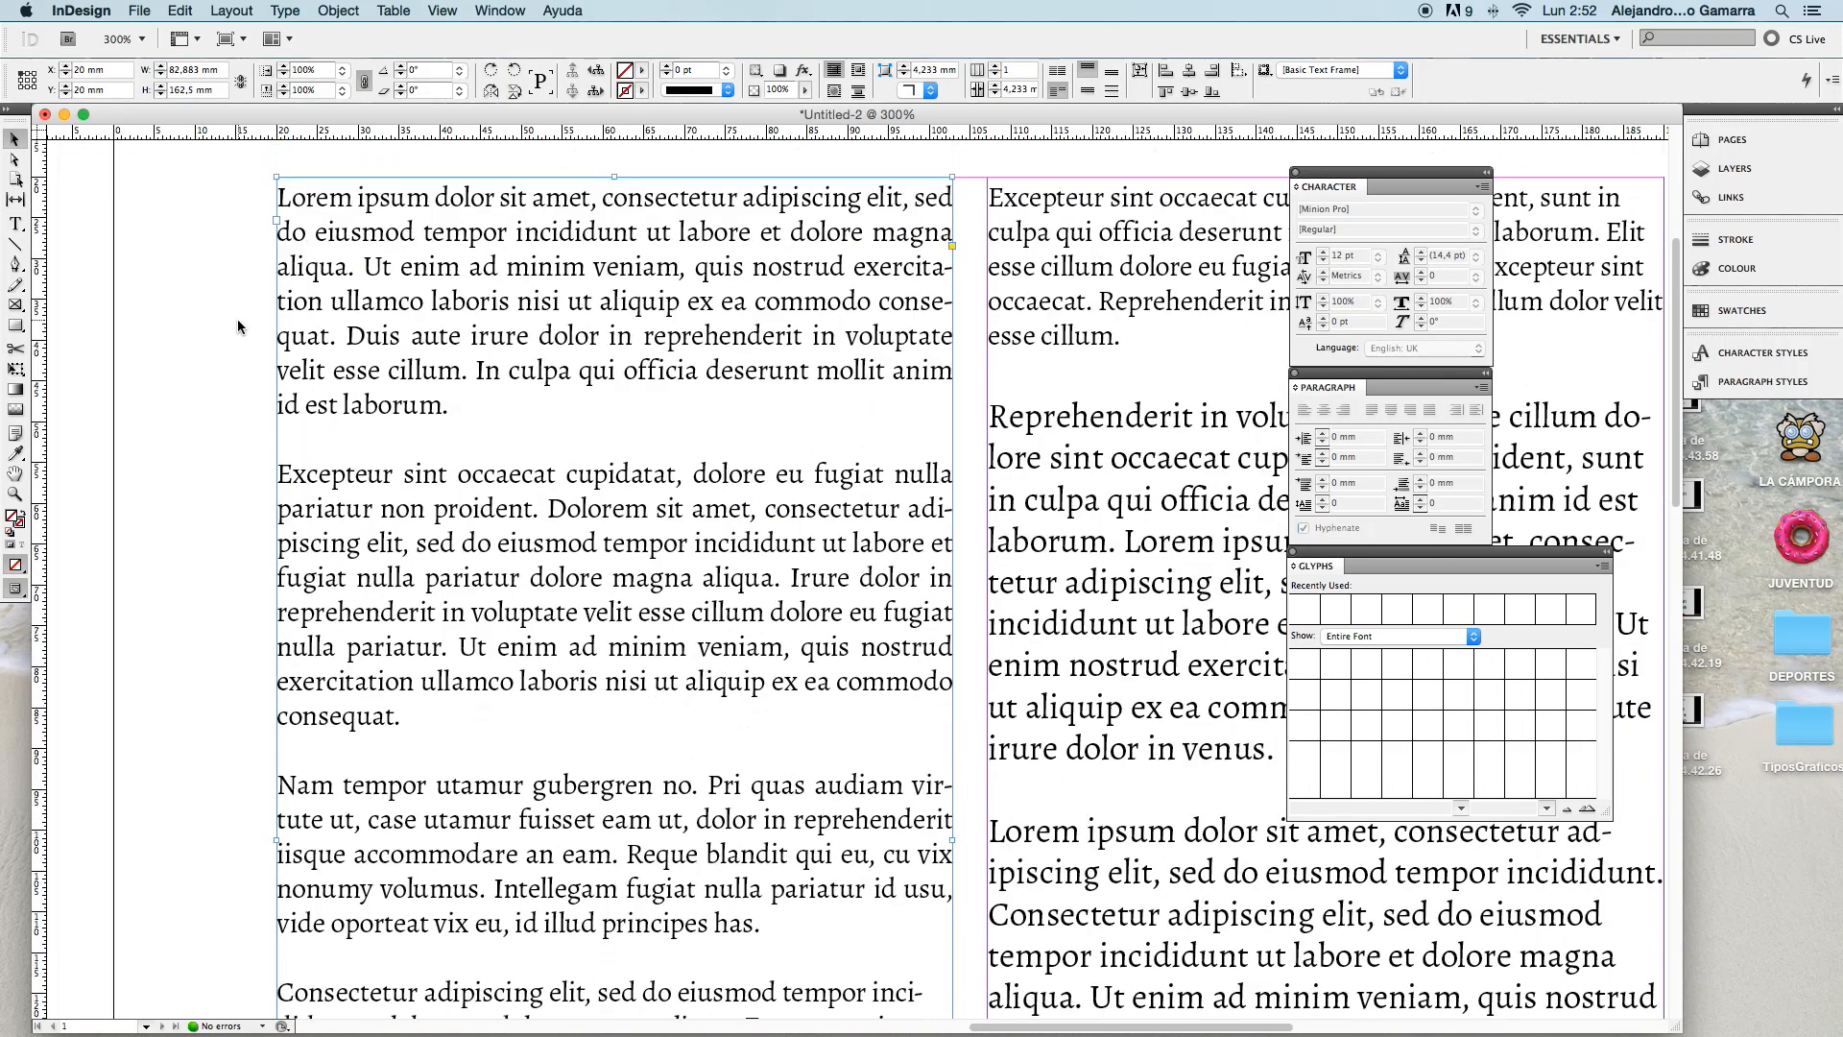
- Select the whole first paragraph of the first column with the Type tool
click(14, 223)
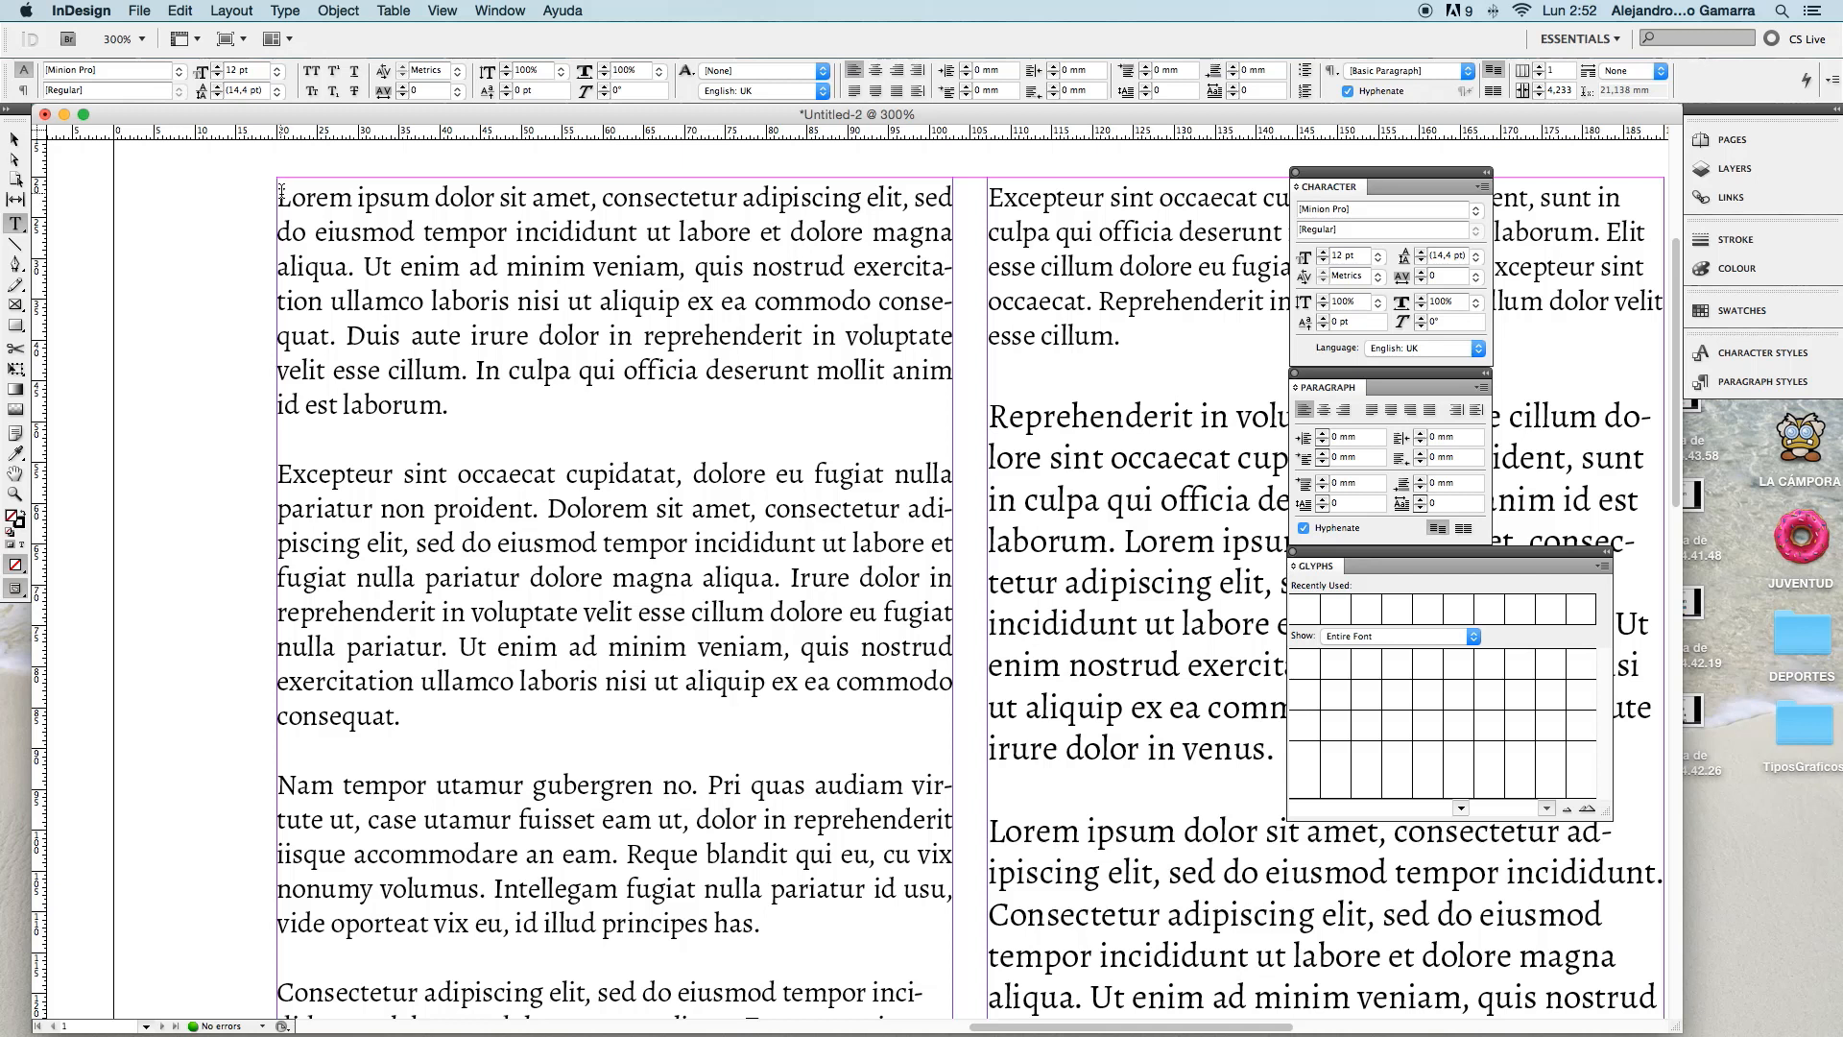
drag(281, 192, 451, 406)
scroll(1428, 715, up, 1)
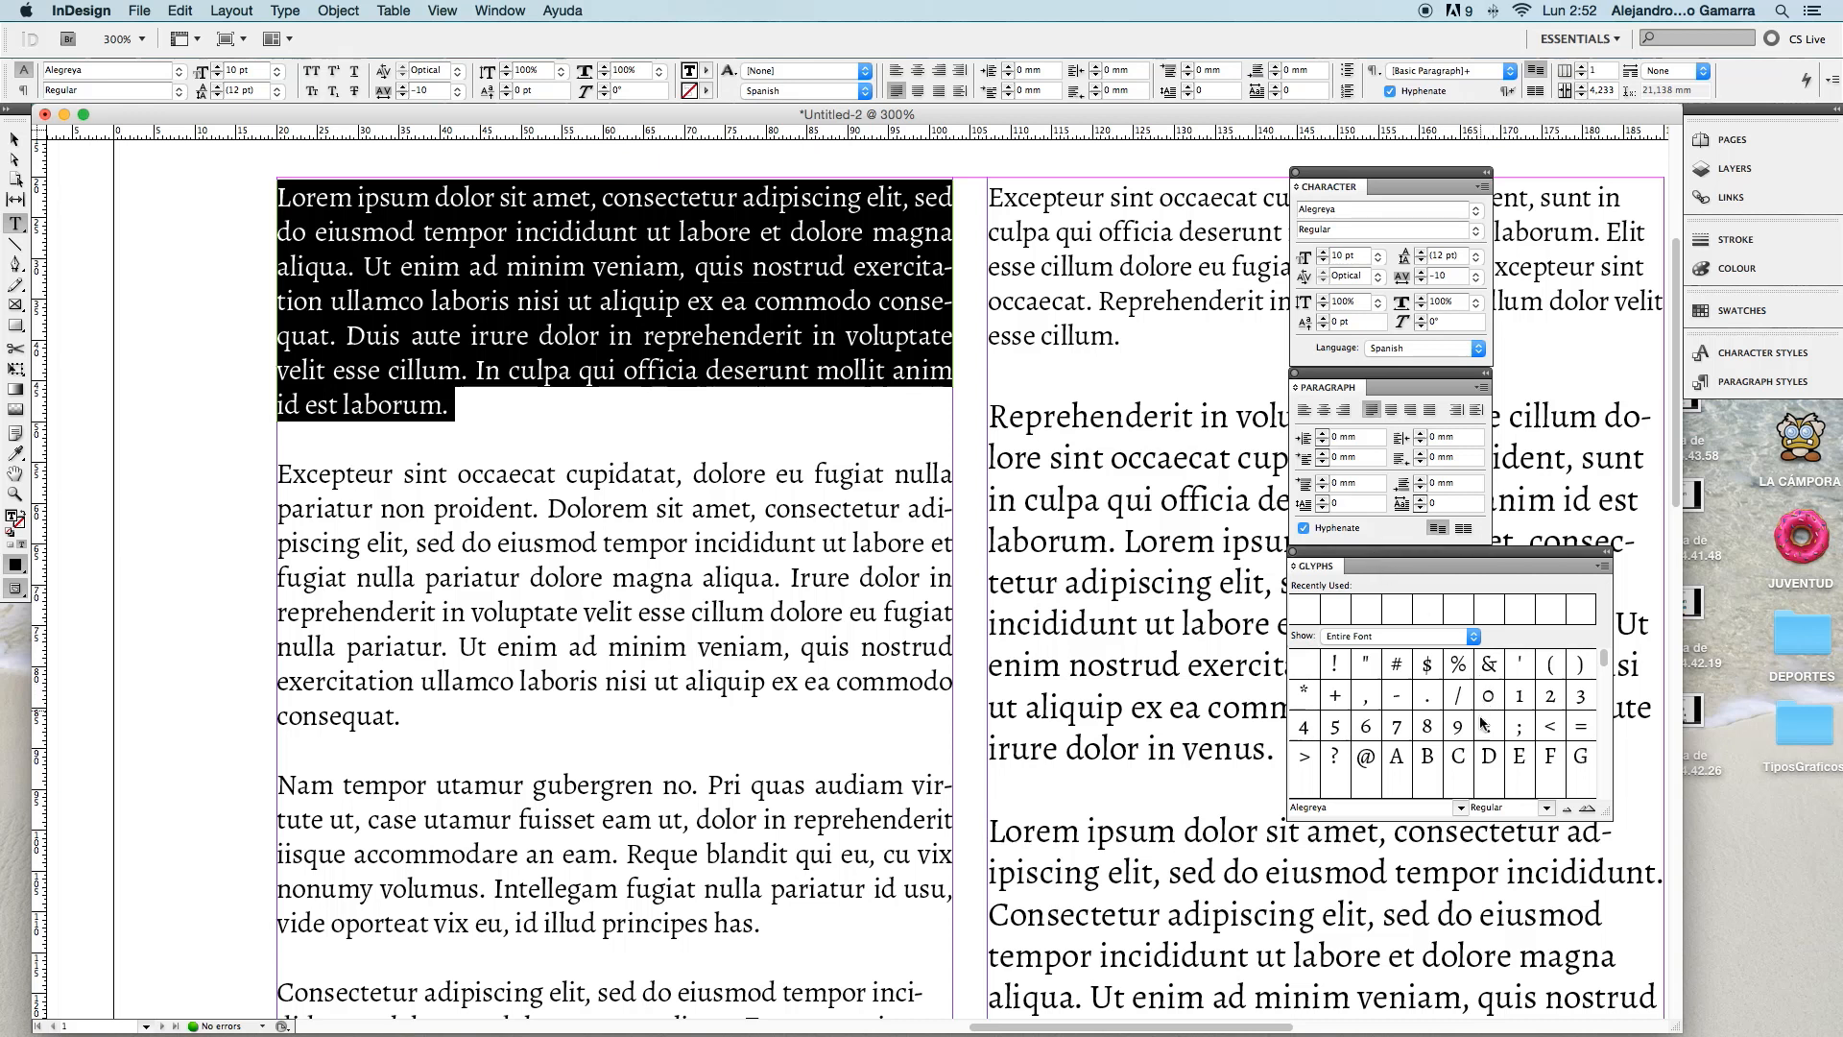
- Browse the entire Alegreya Regular glyph set, from basic letters to accented characters, symbols, ligatures and figures, and clear the selection
scroll(1483, 735, down, 6)
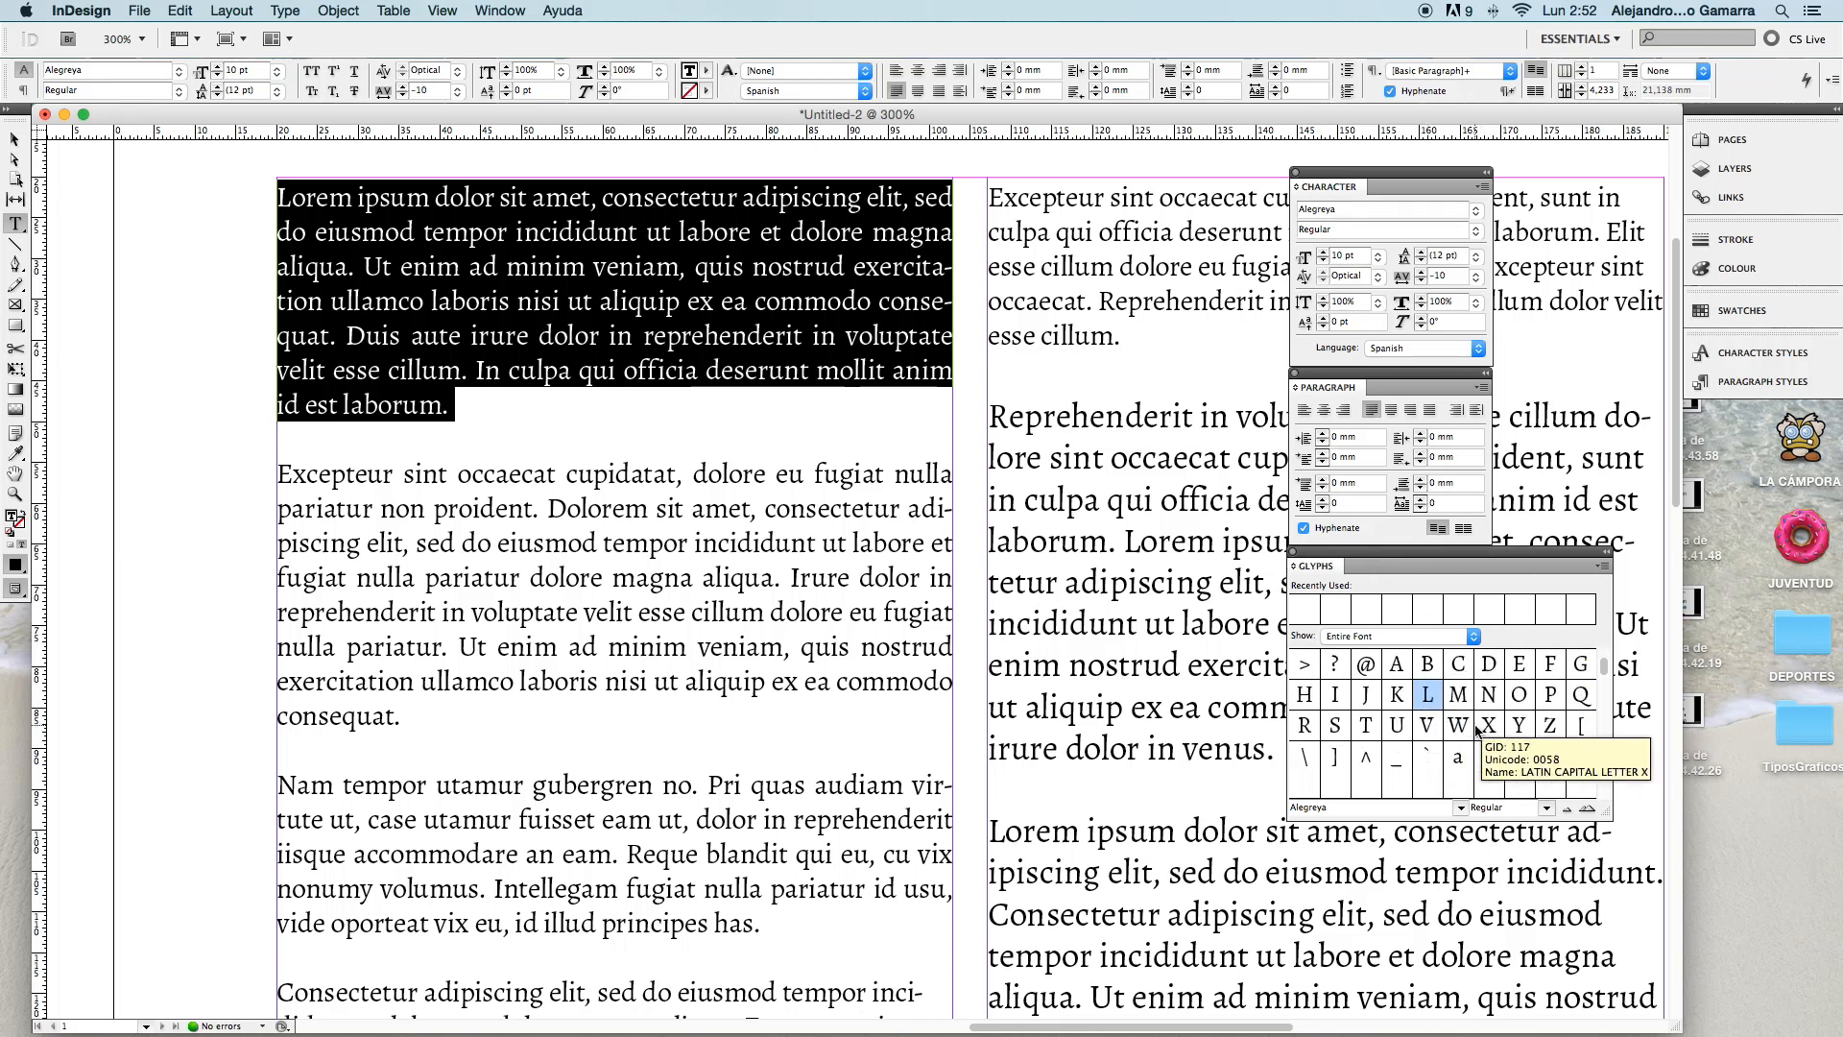
scroll(1476, 729, down, 10)
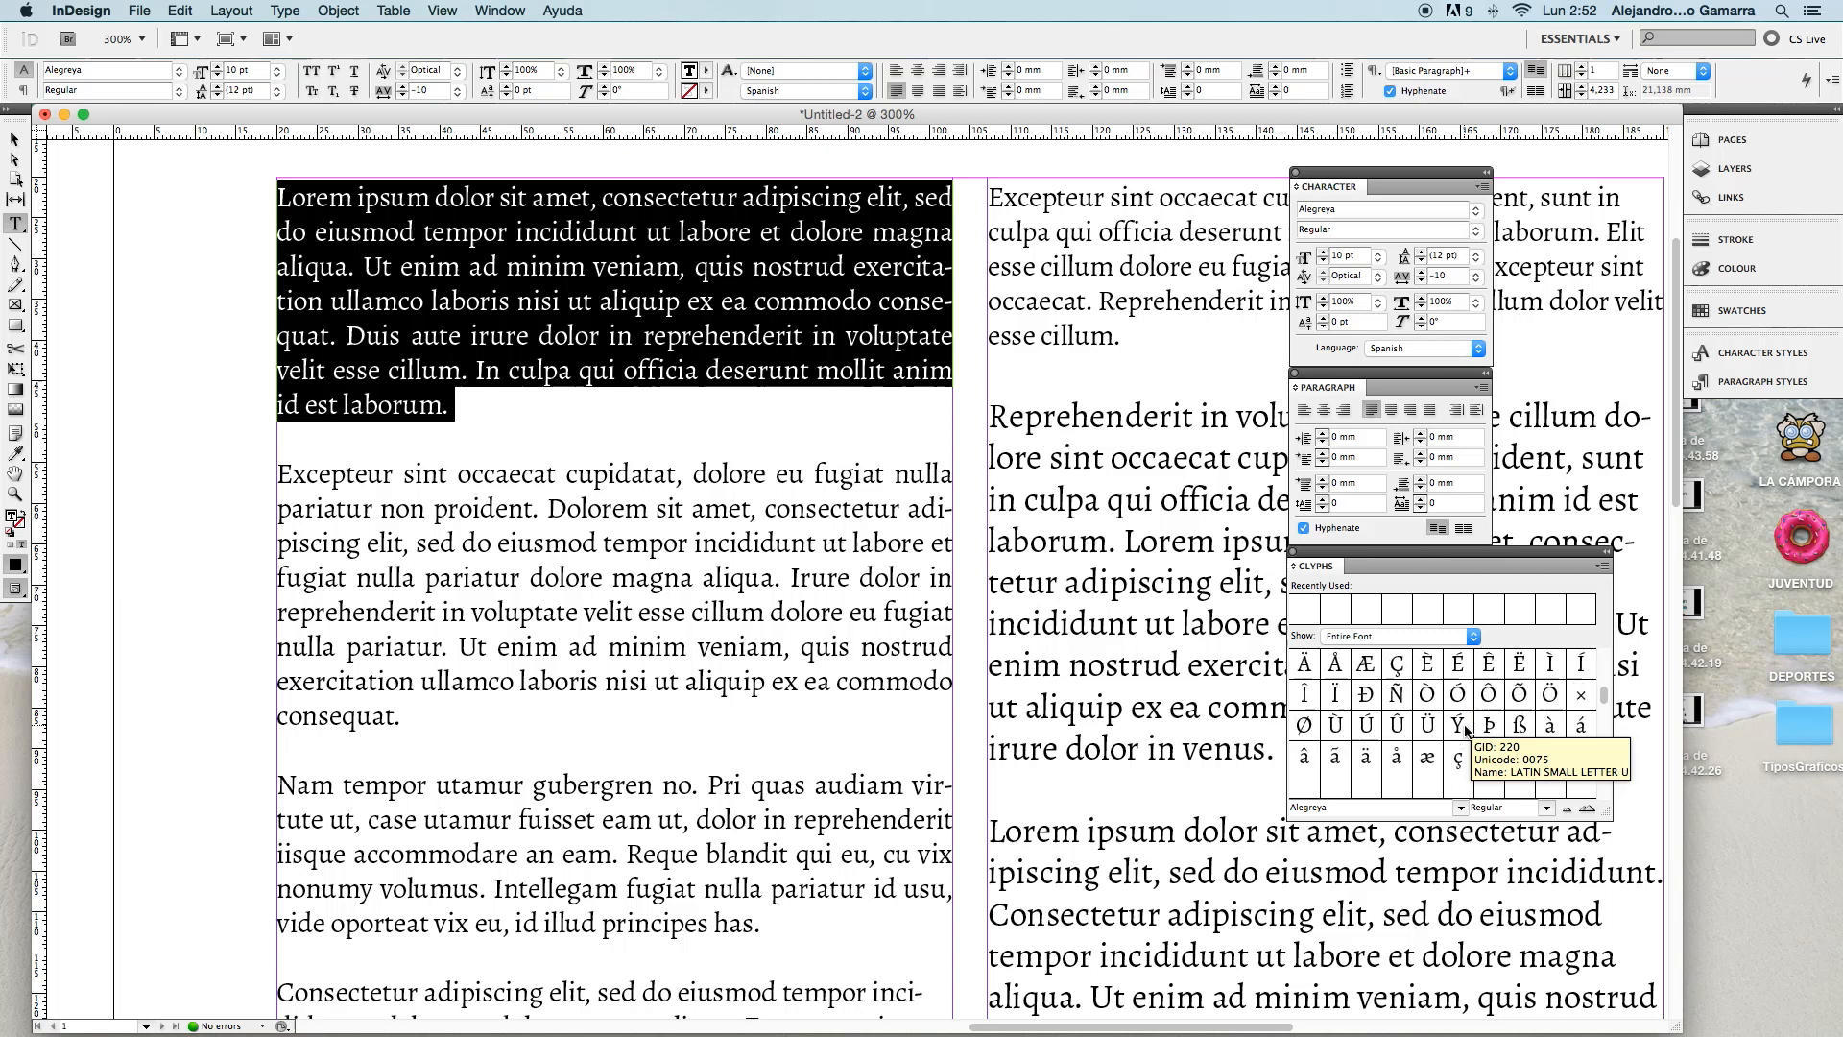
scroll(1449, 728, down, 3)
scroll(1455, 726, down, 3)
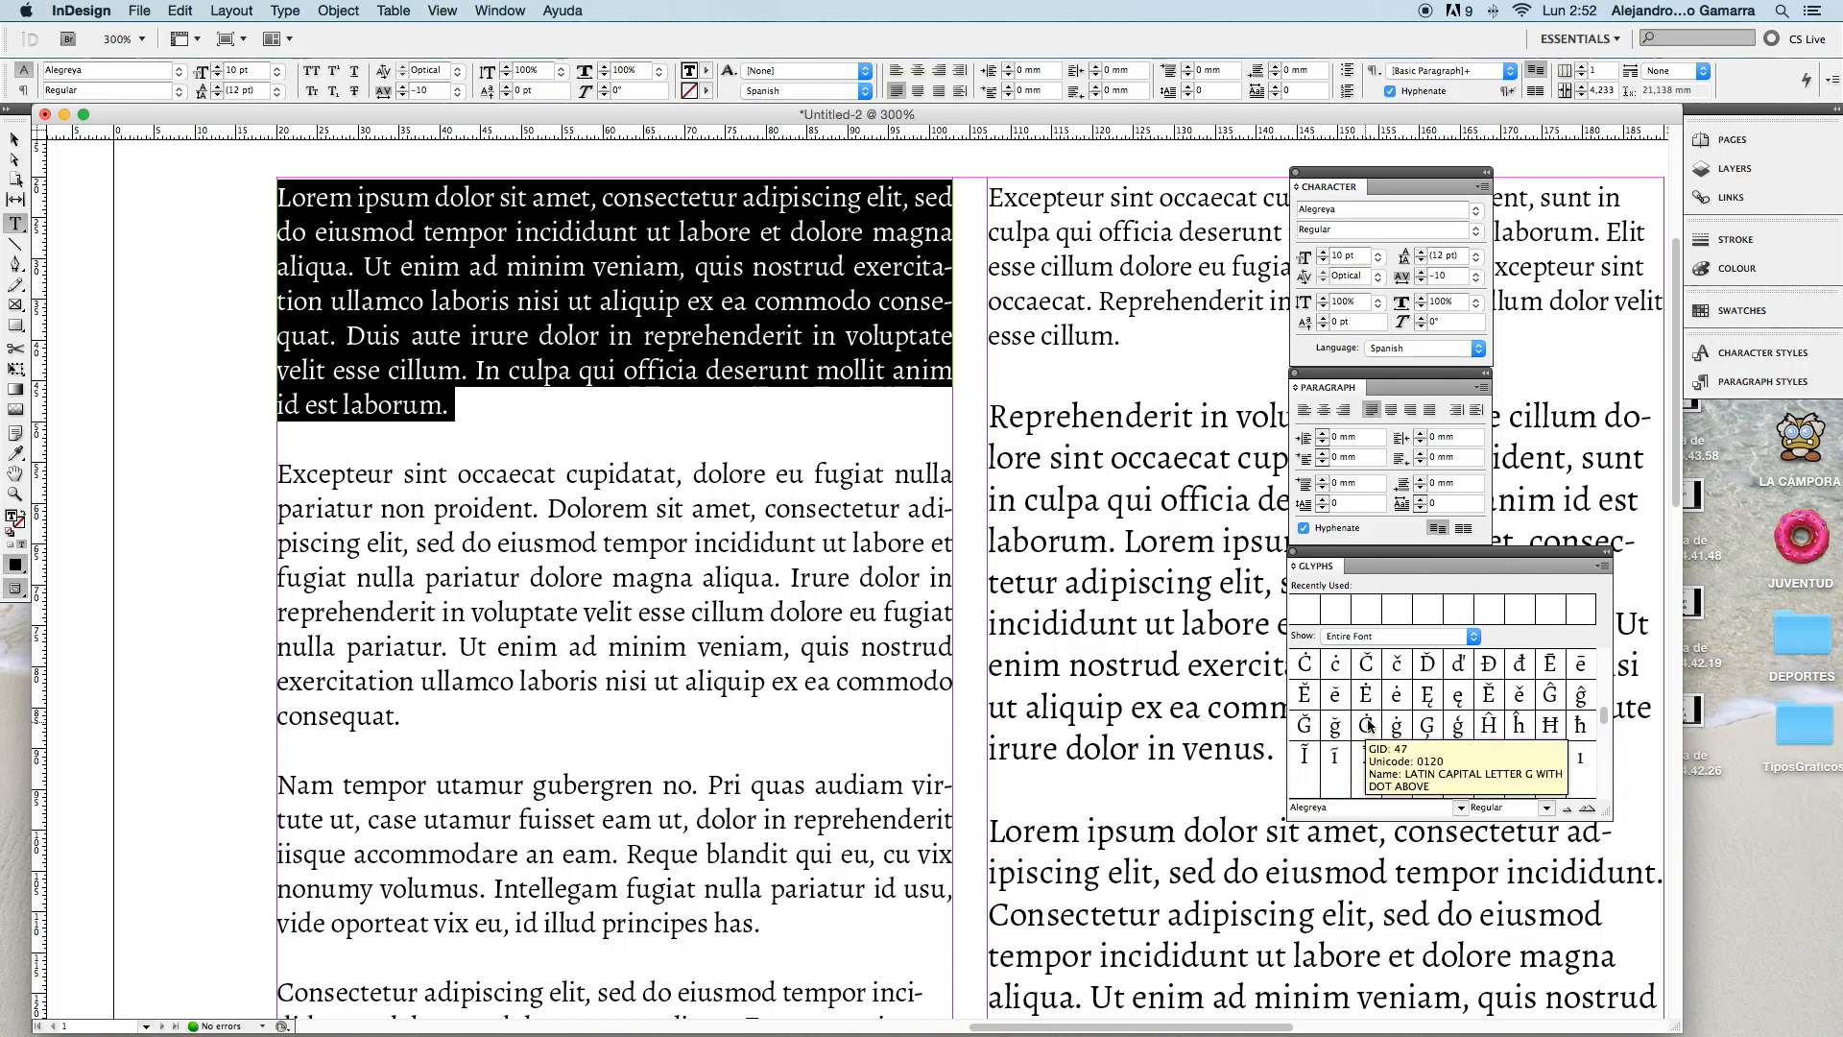
scroll(1373, 710, down, 3)
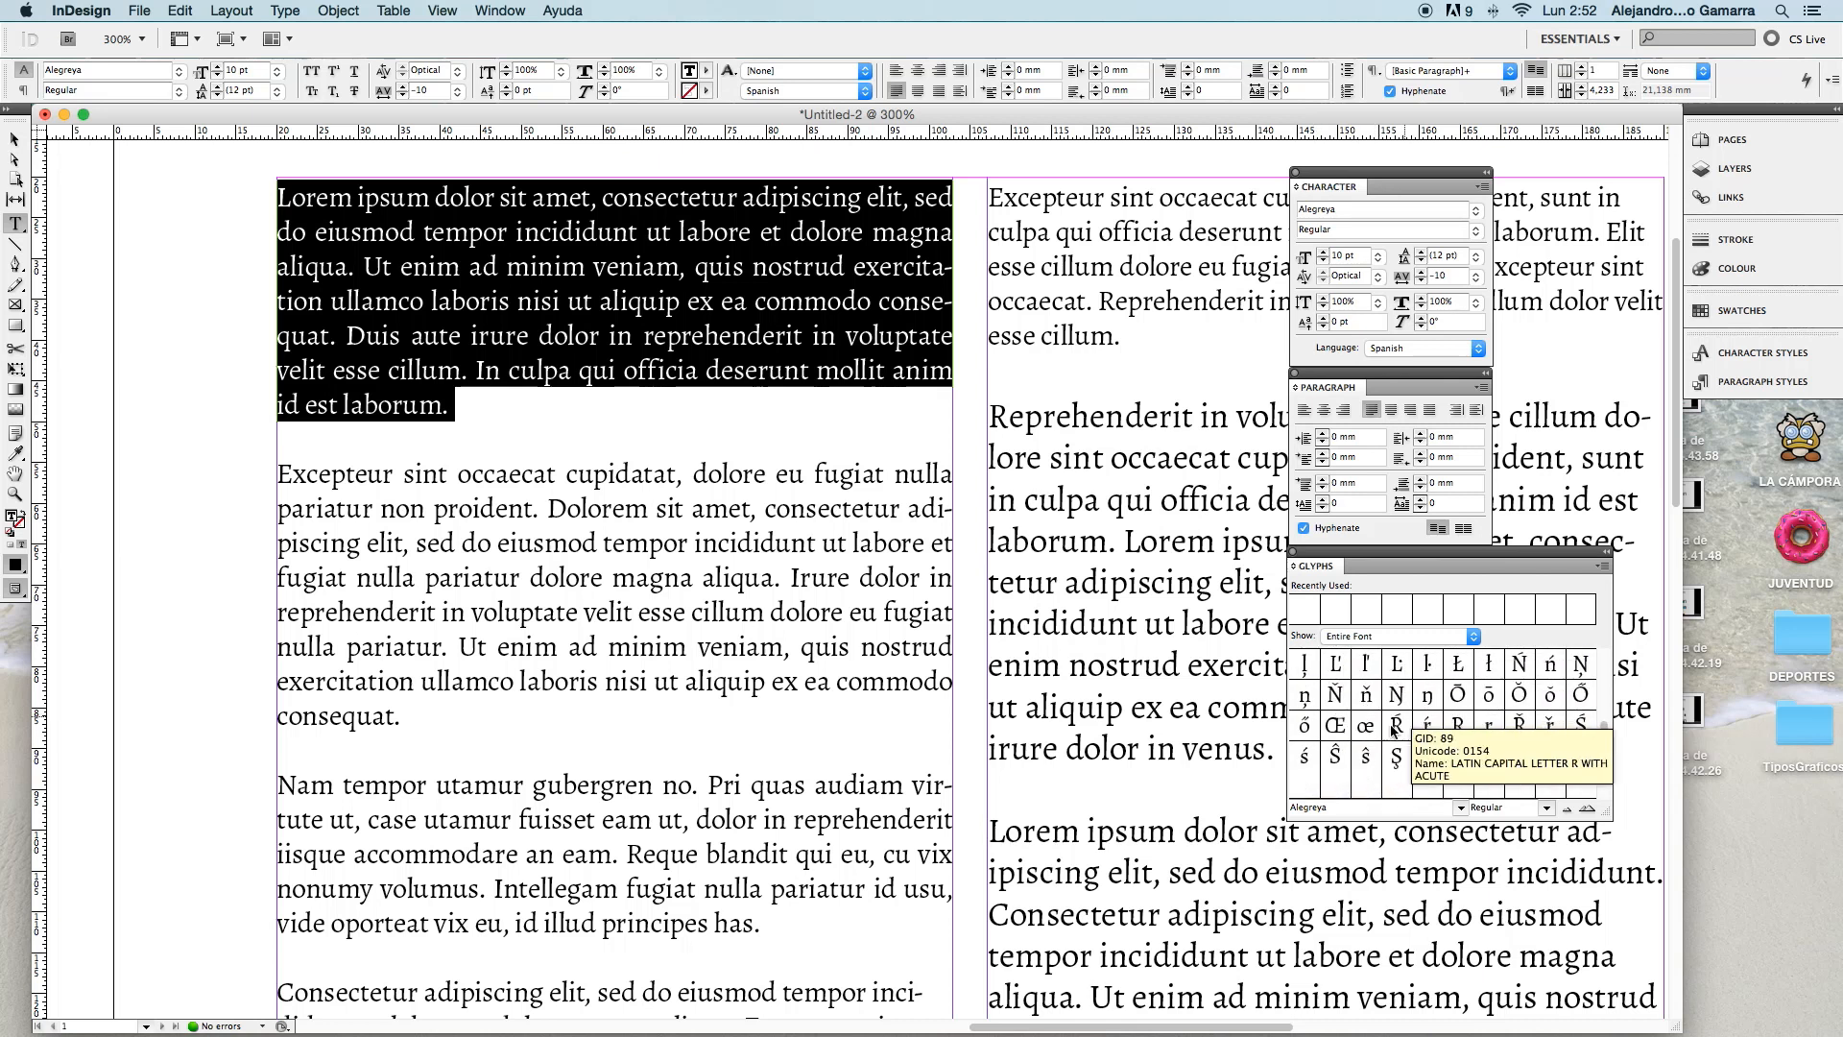
click(1368, 728)
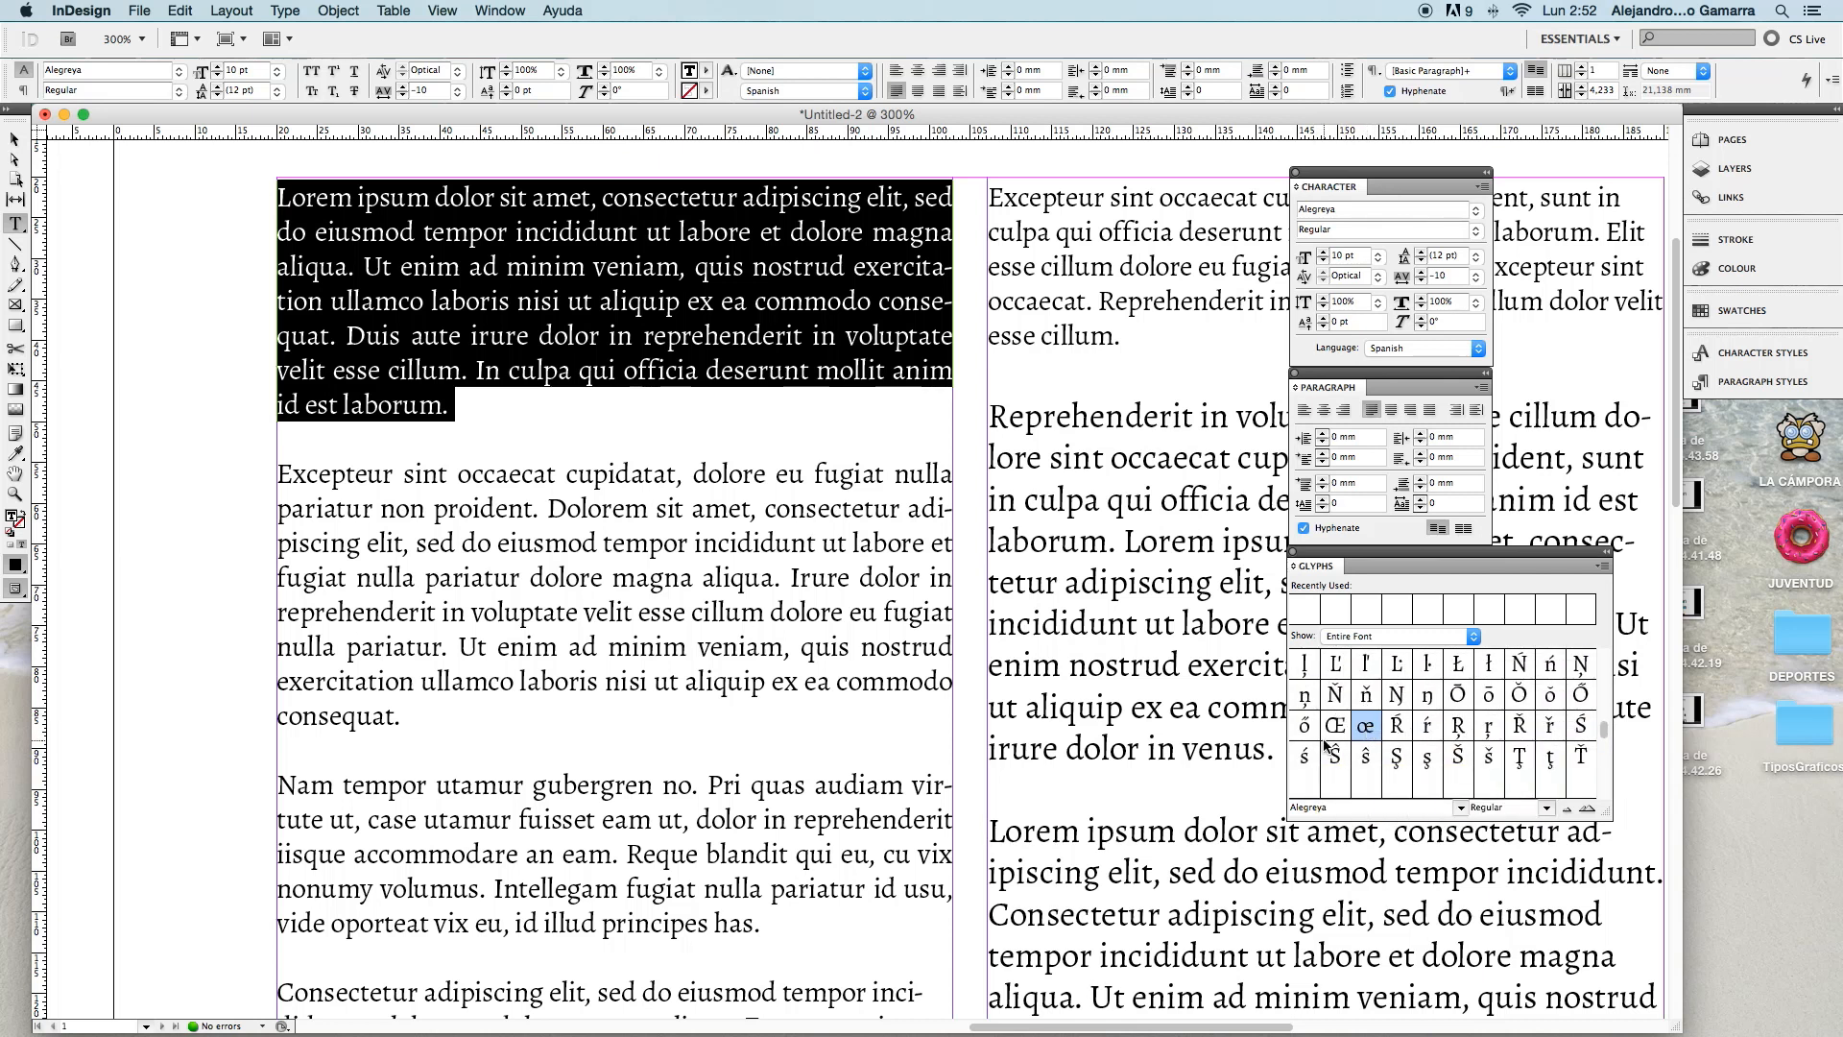
scroll(1372, 739, down, 3)
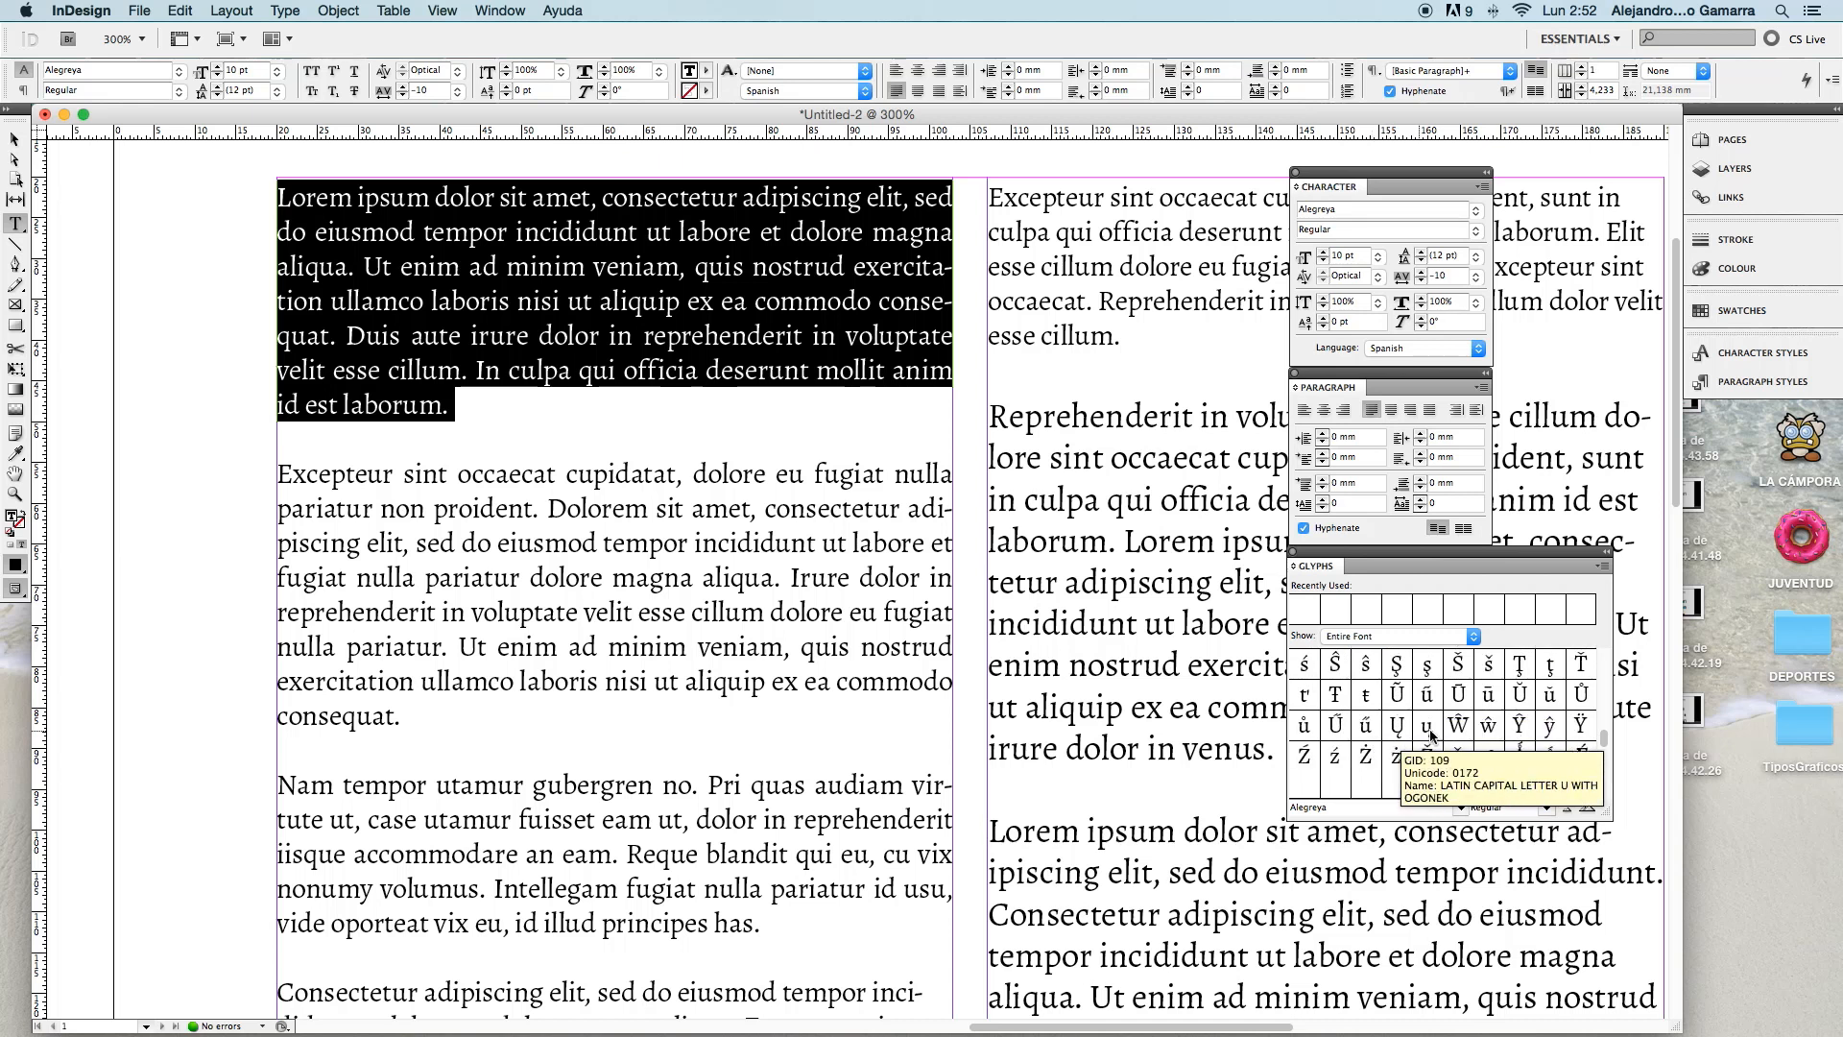
scroll(1420, 727, up, 1)
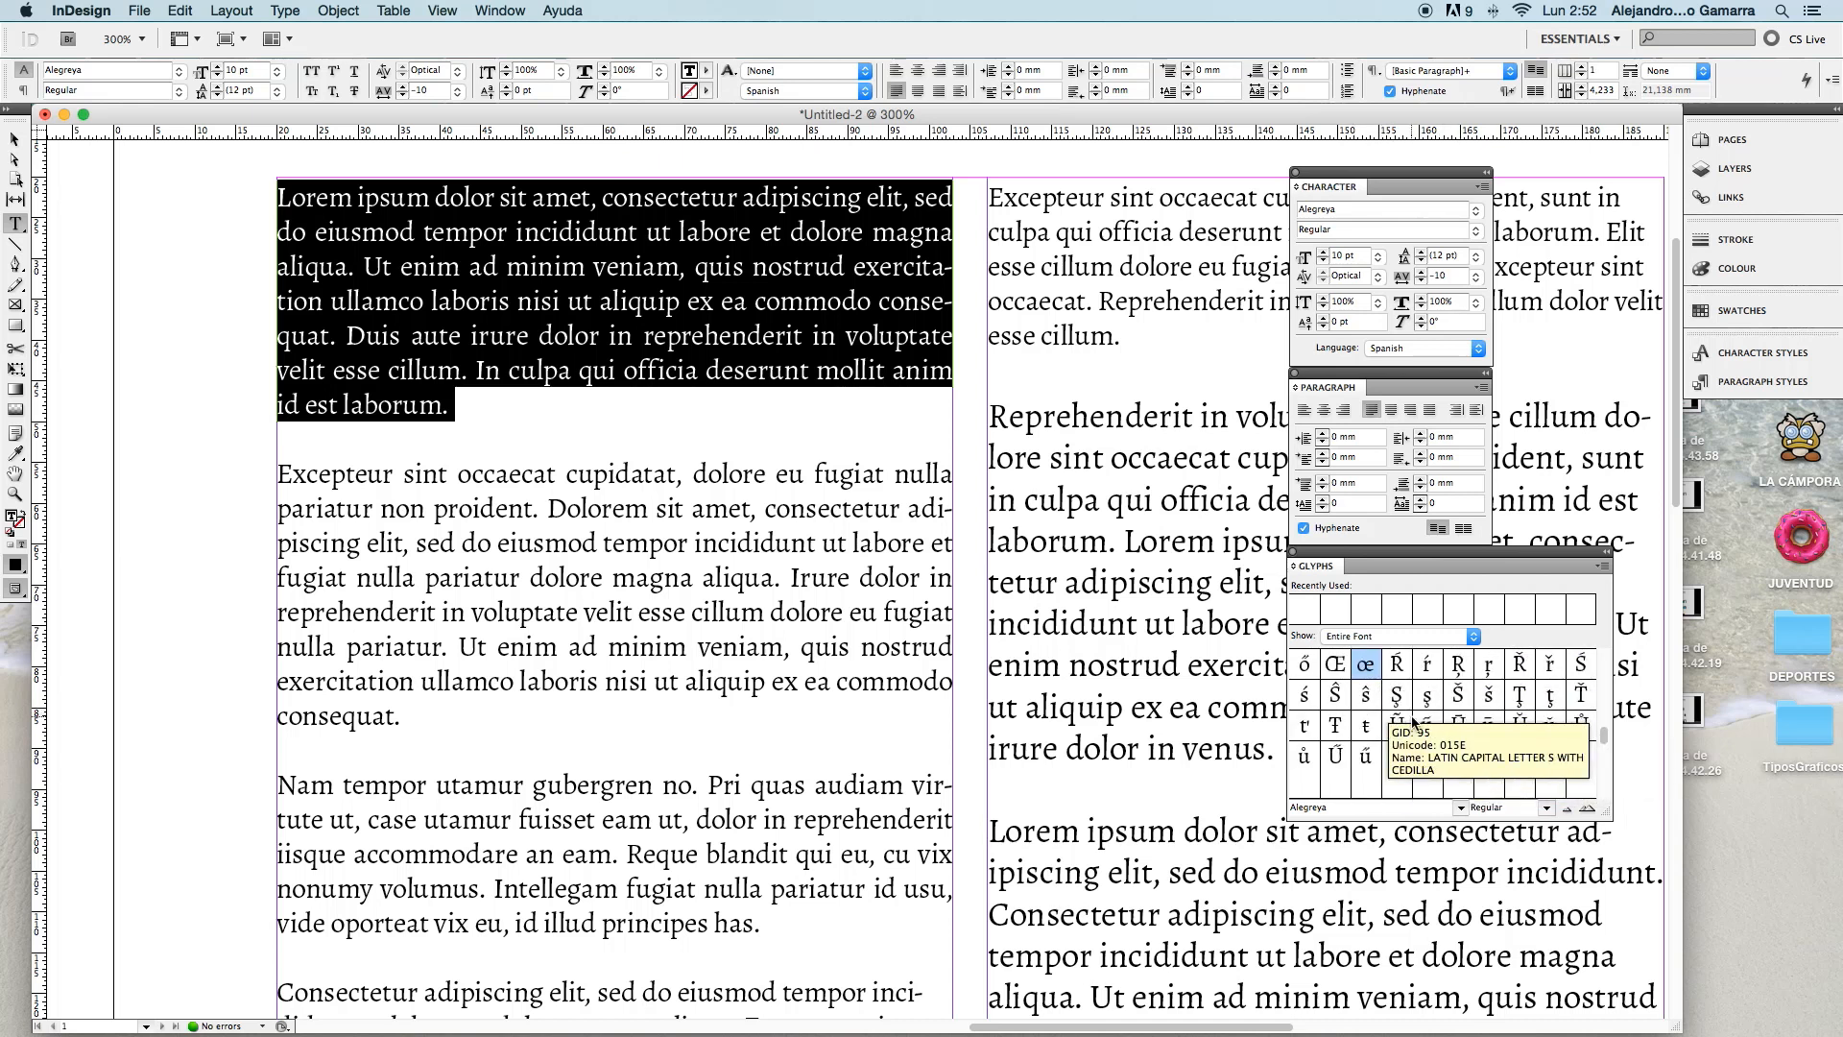
scroll(1411, 737, down, 5)
scroll(1498, 729, down, 8)
scroll(1478, 715, up, 3)
scroll(1454, 711, down, 3)
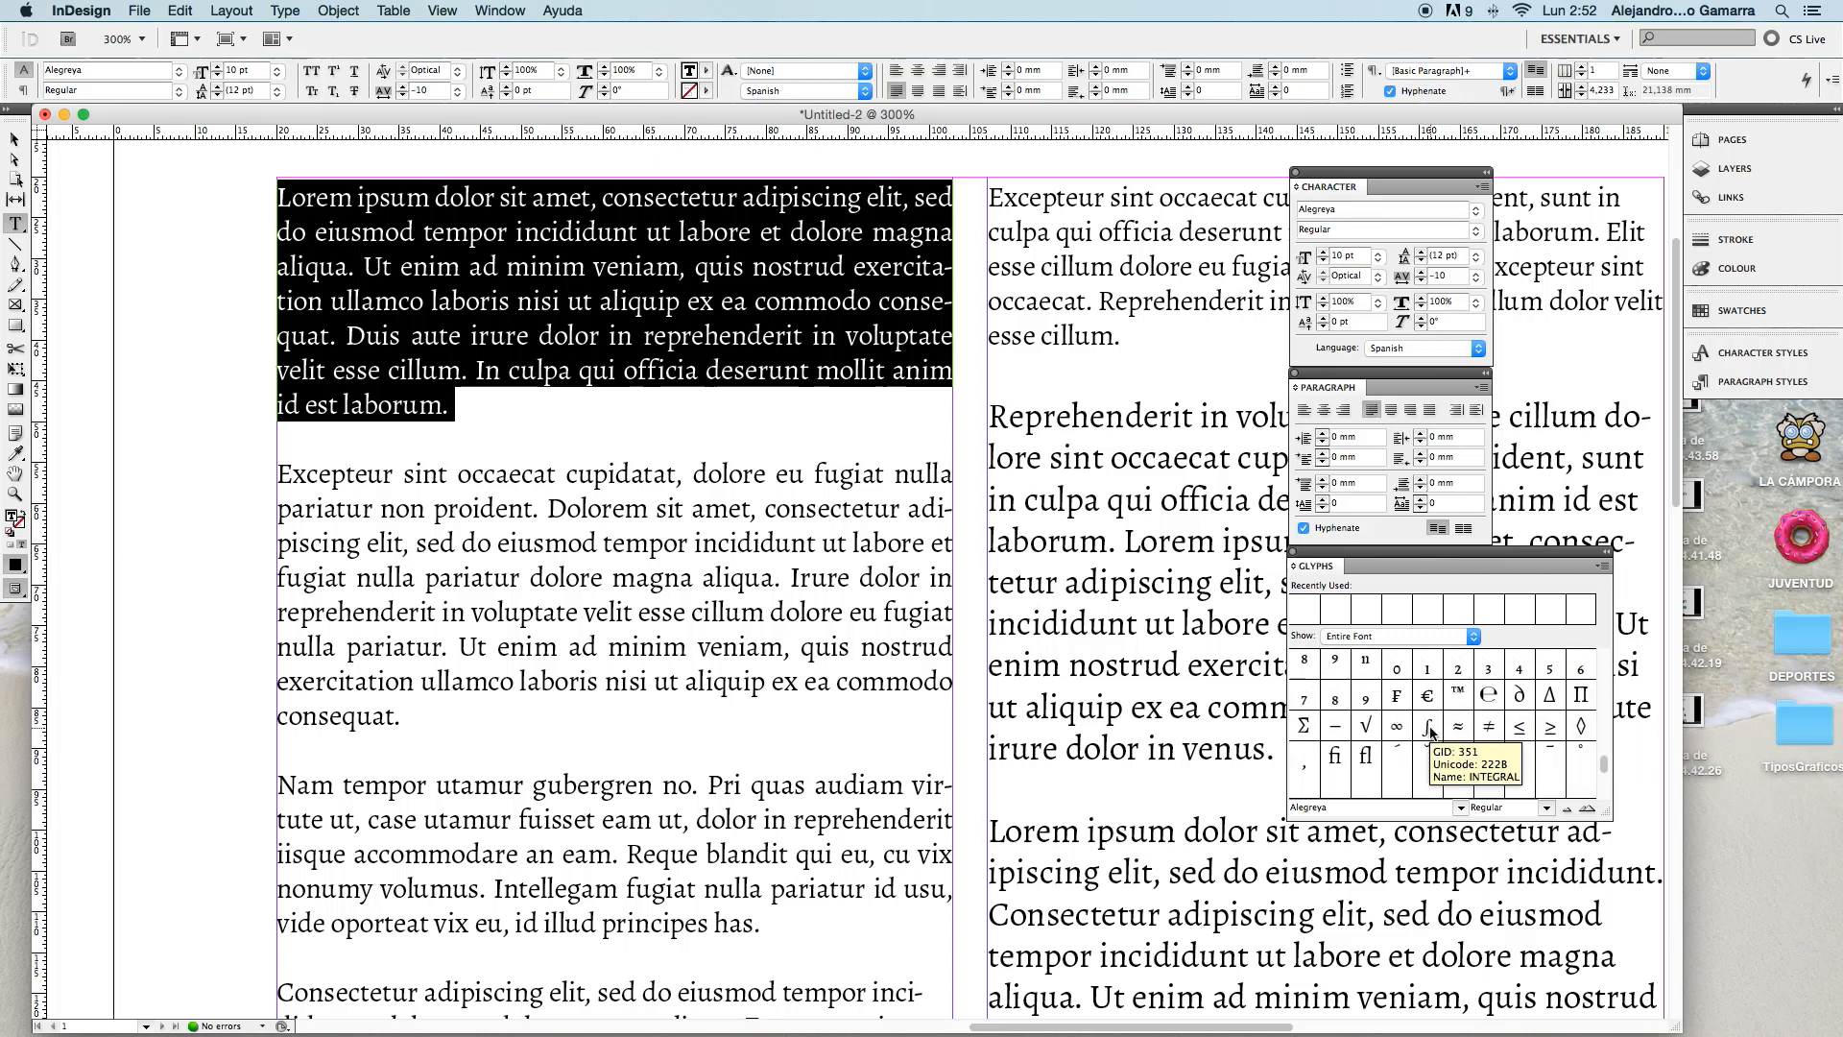
scroll(1445, 726, down, 4)
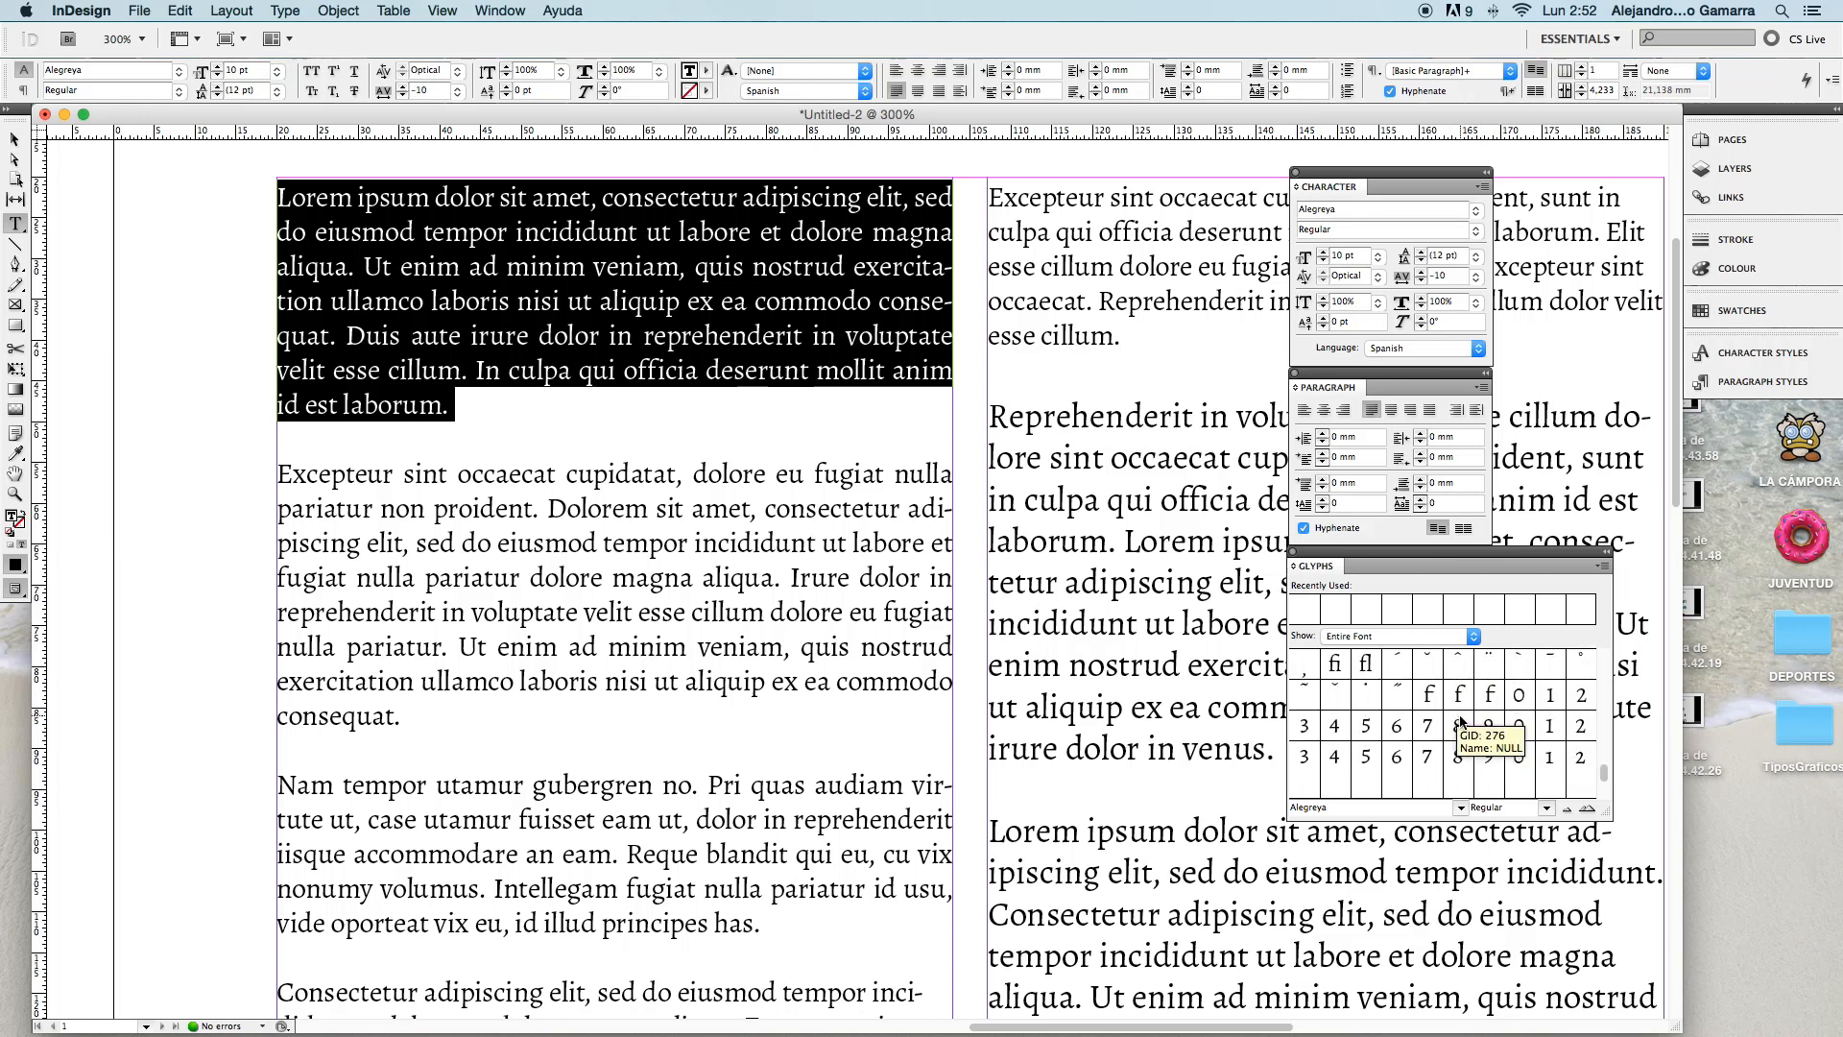
scroll(1454, 722, down, 3)
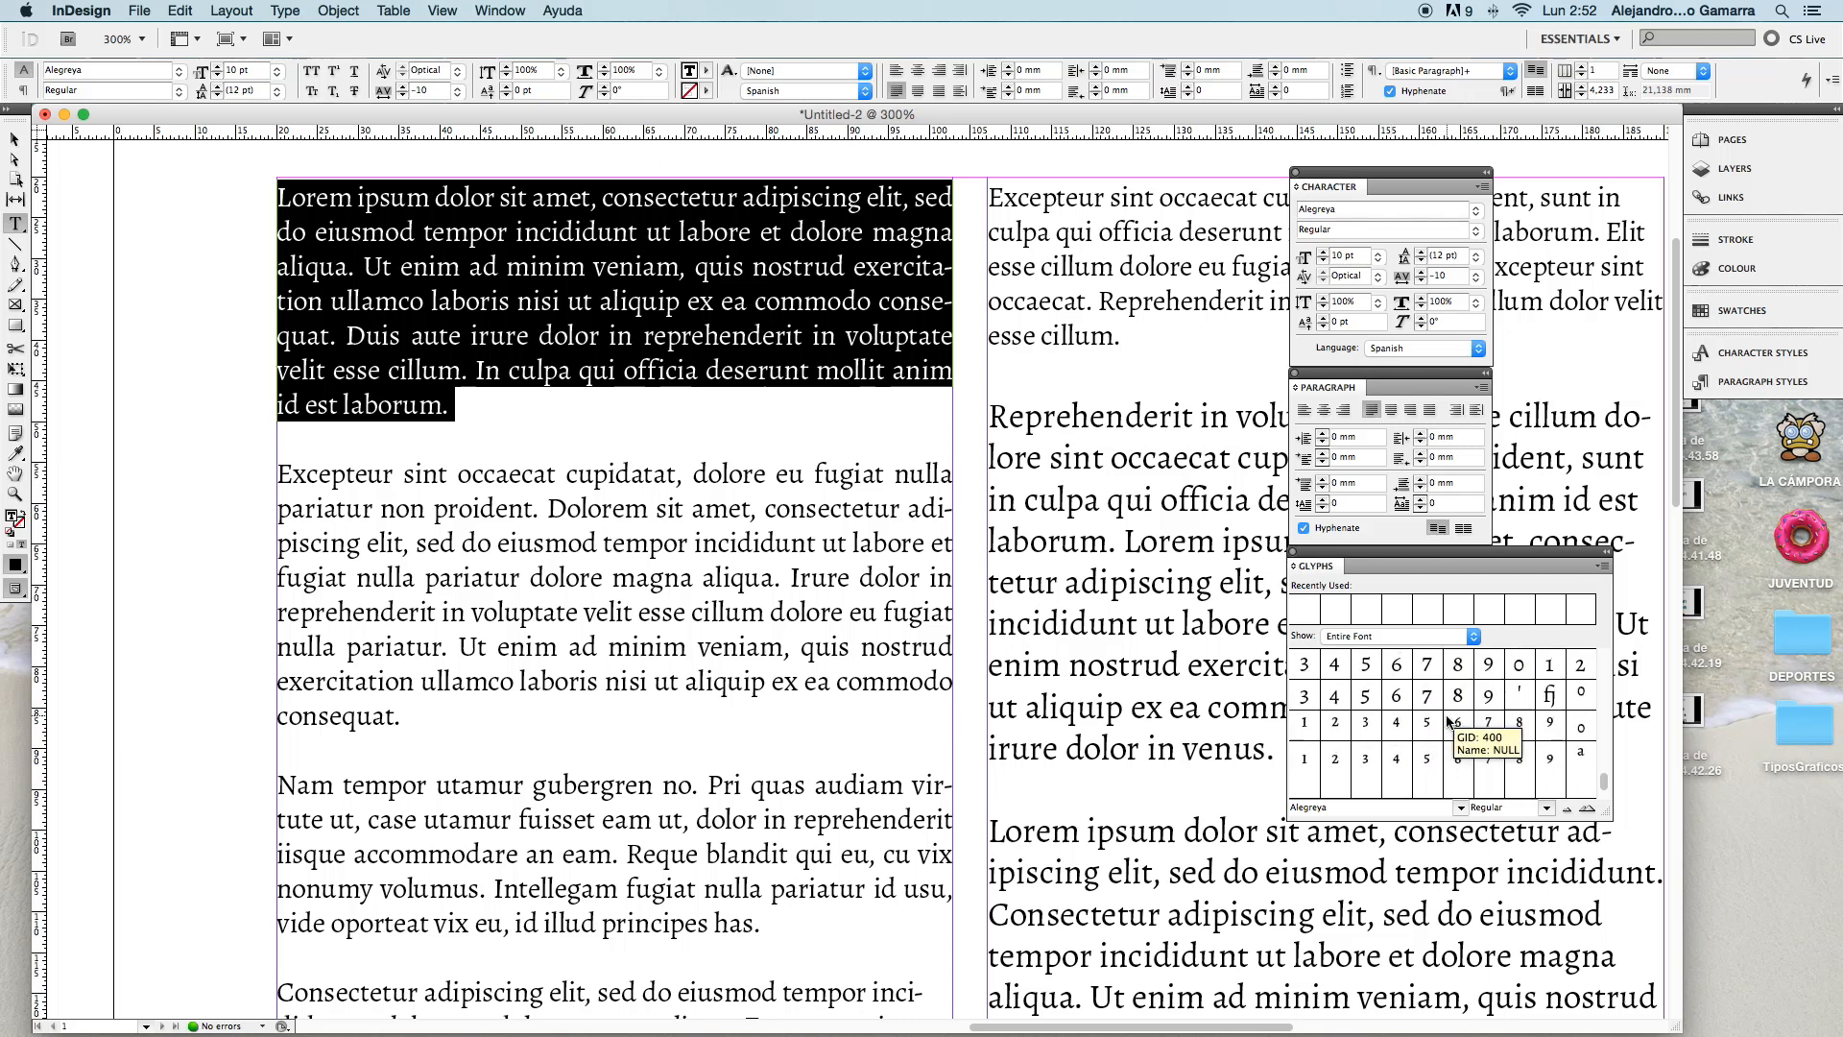
drag(1605, 785, 1604, 670)
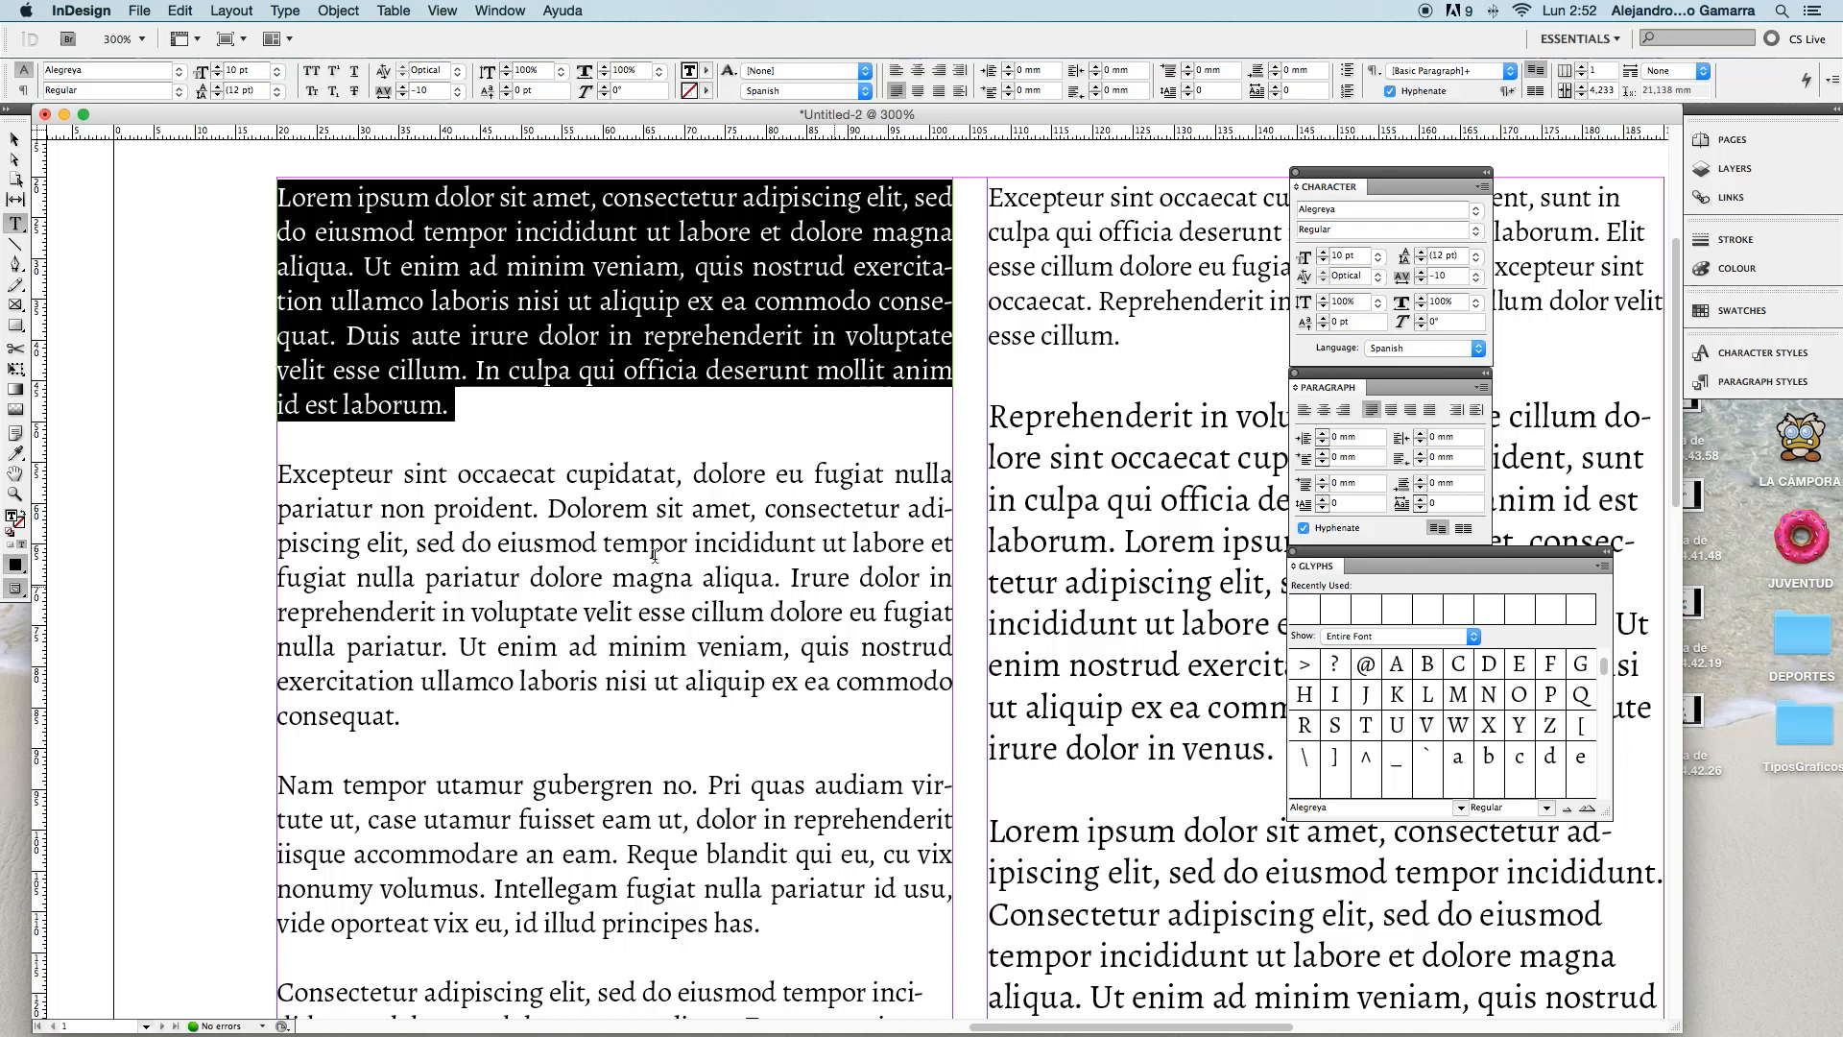
click(15, 141)
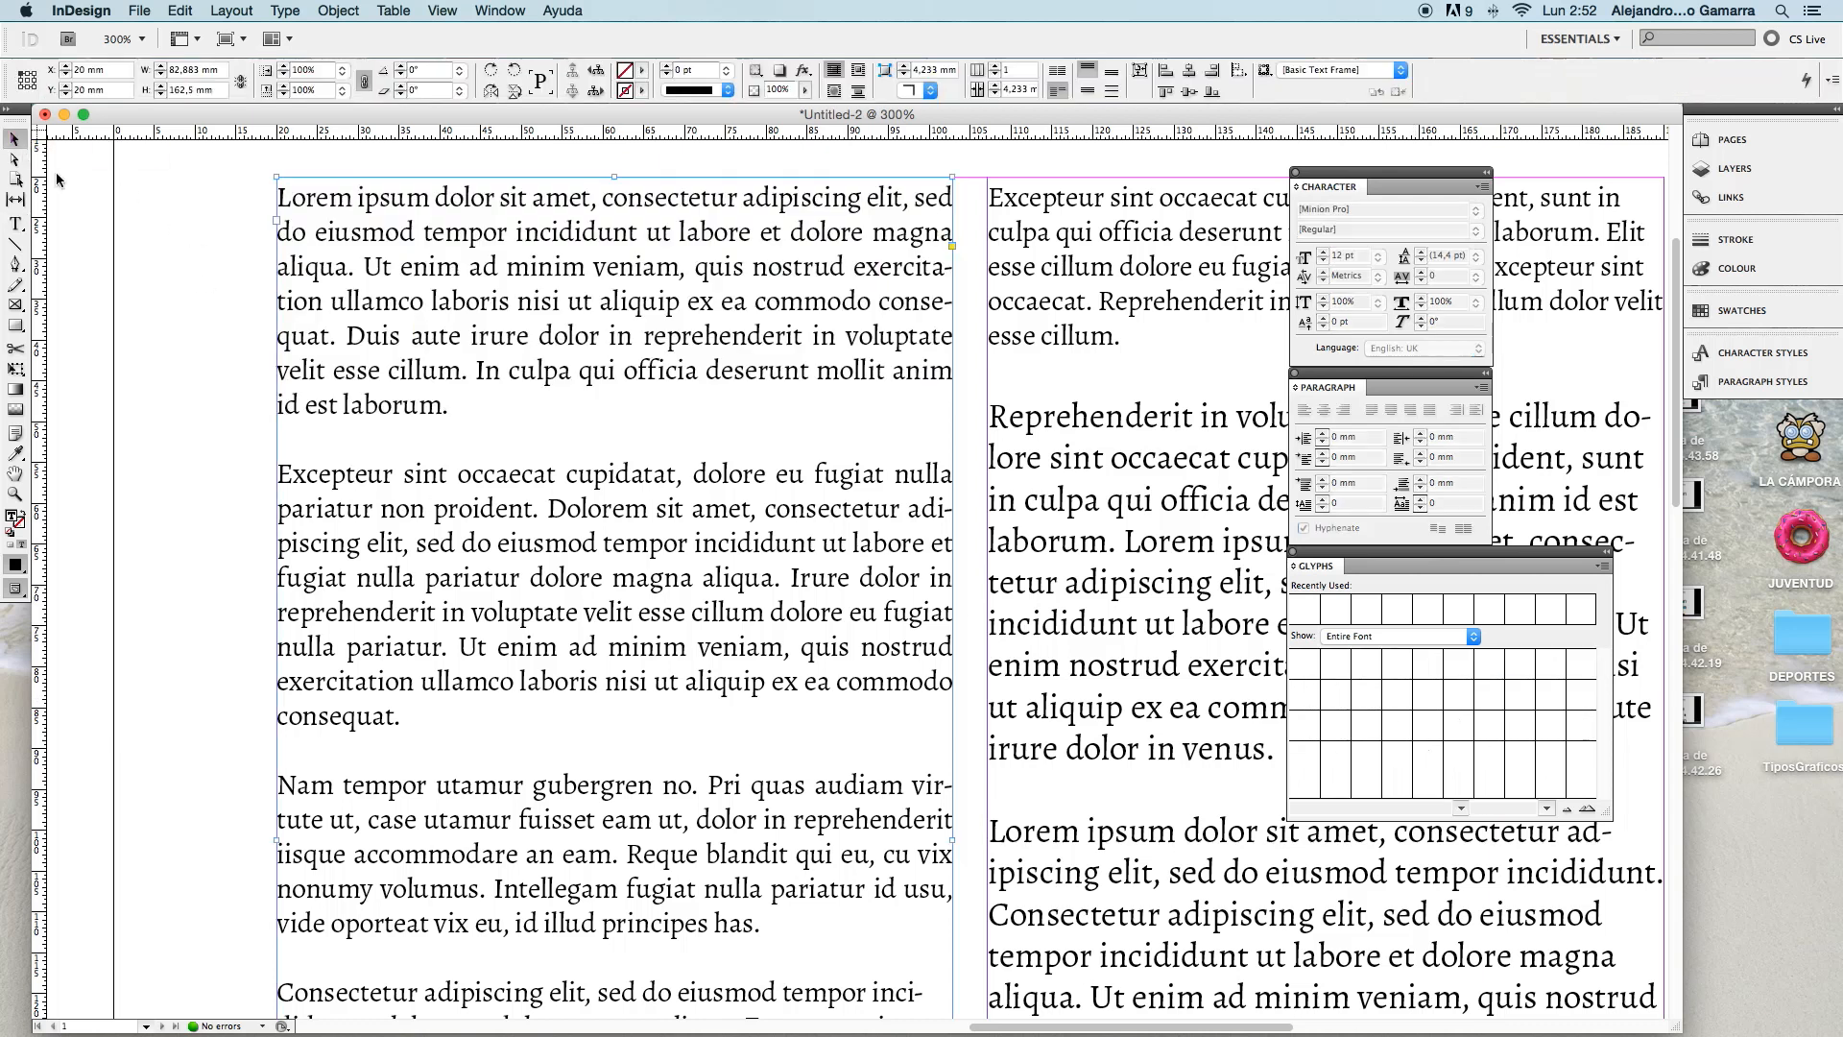
click(220, 211)
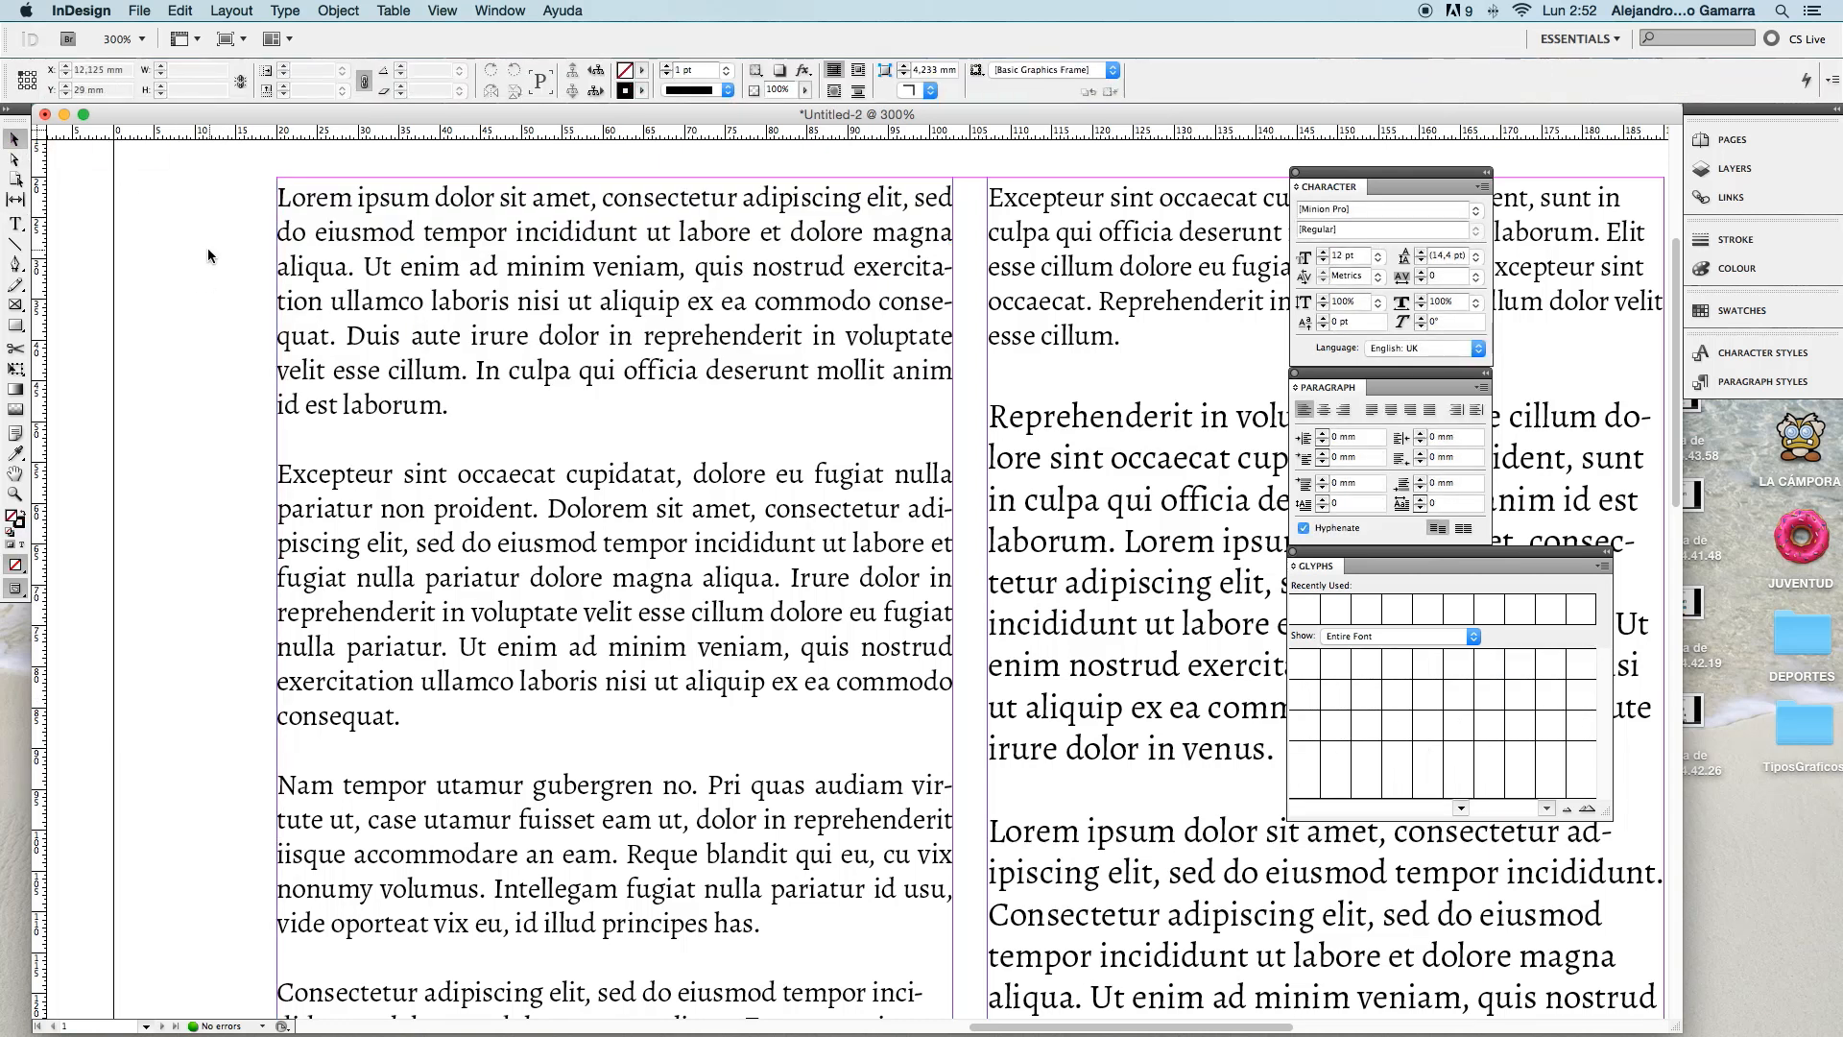